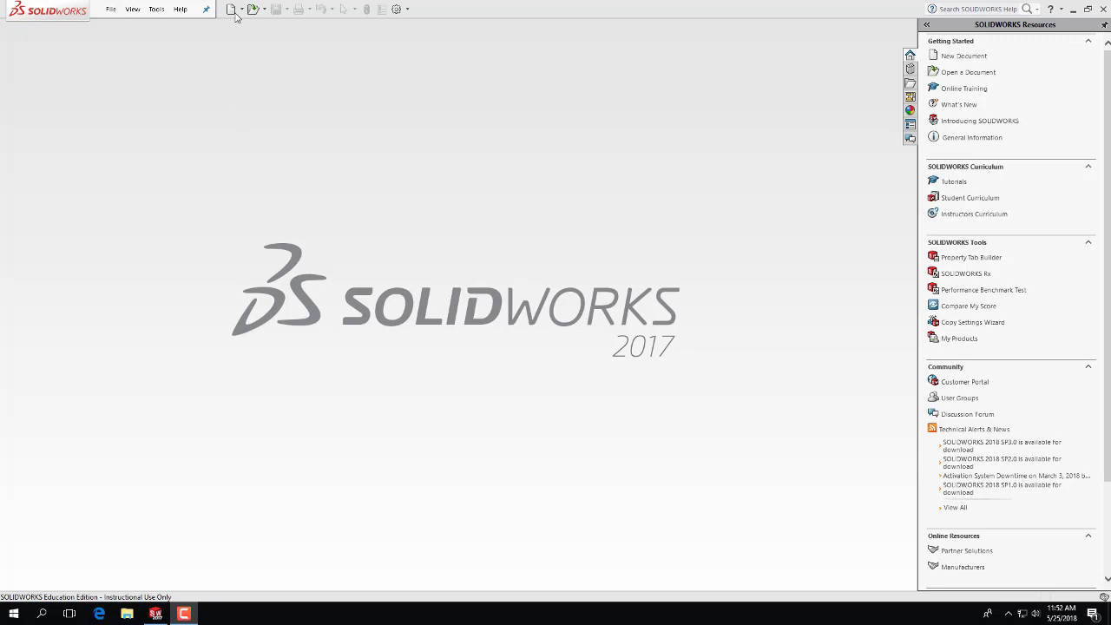
Create a new blank Part document, Part4
{"action": "left_click", "coordinate": [231, 10]}
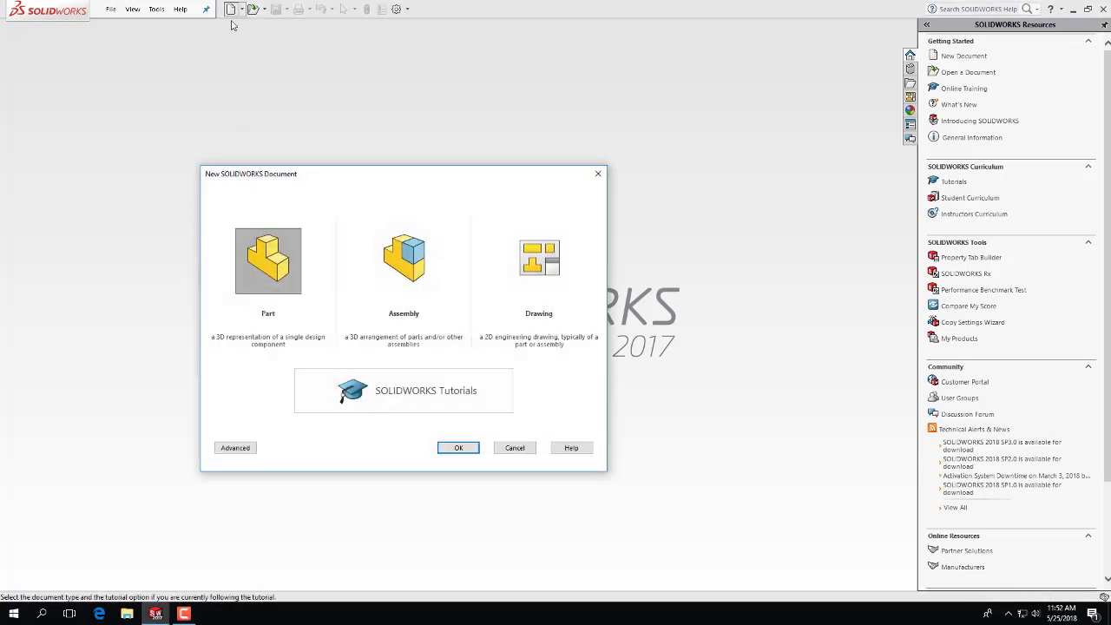
{"action": "left_click", "coordinate": [453, 445]}
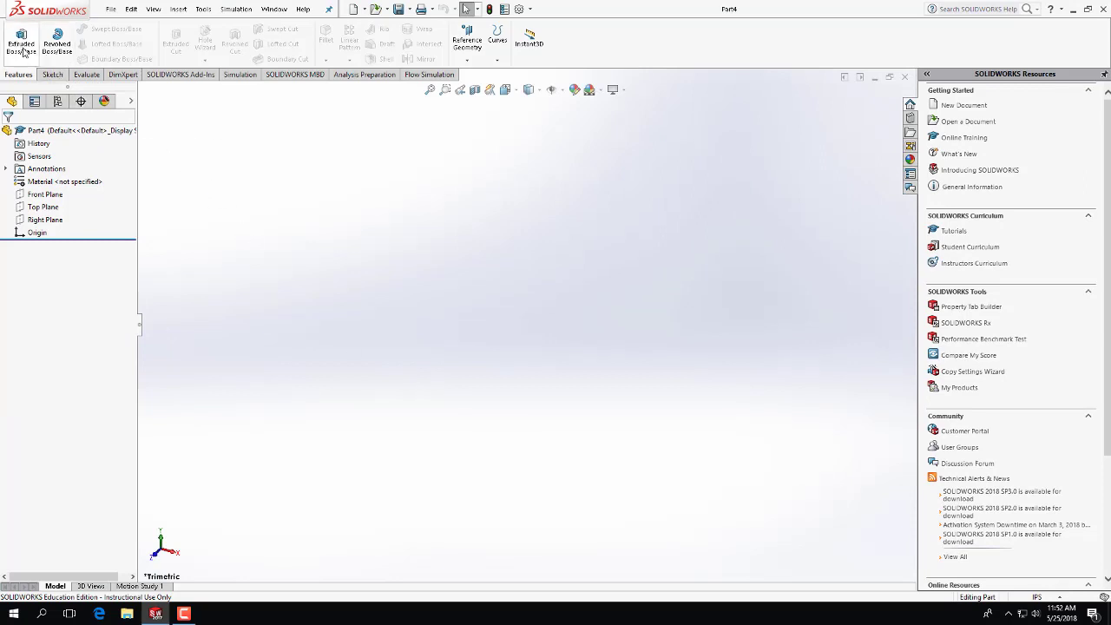
Draw a corner rectangle from the origin on the Top Plane
{"action": "left_click", "coordinate": [52, 73]}
{"action": "left_click", "coordinate": [15, 39]}
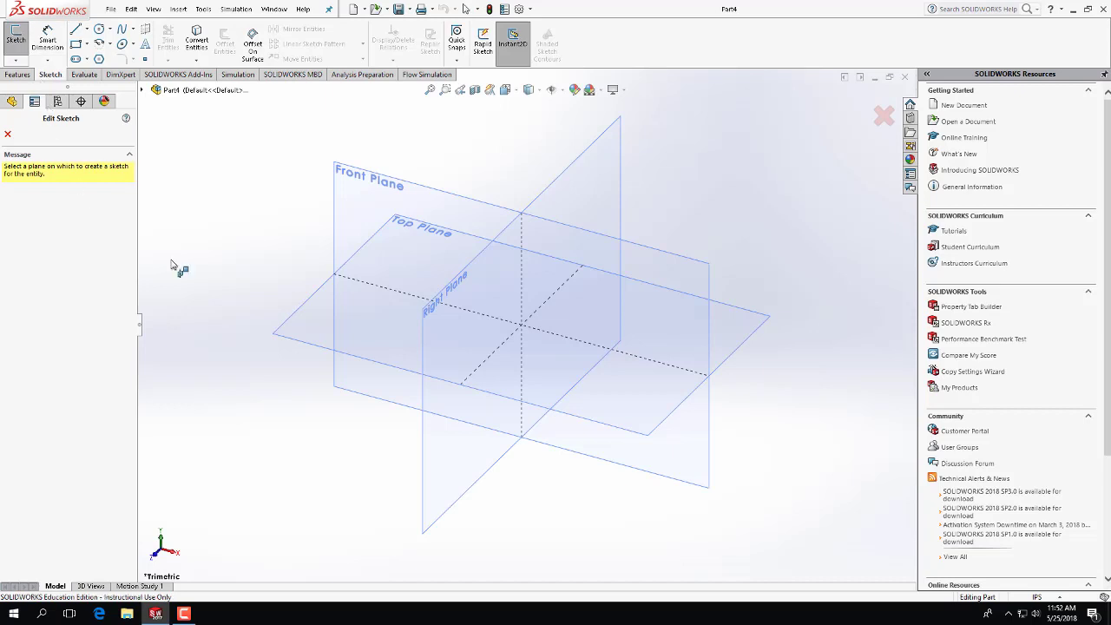
{"action": "left_click", "coordinate": [289, 317]}
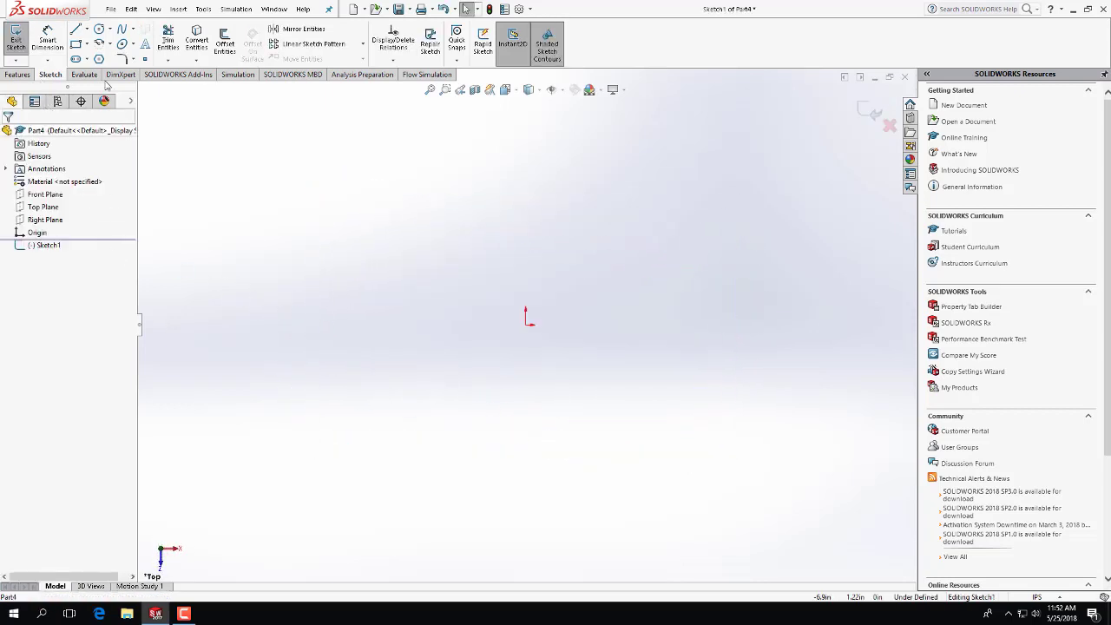
{"action": "left_click", "coordinate": [76, 43]}
{"action": "left_click", "coordinate": [525, 320]}
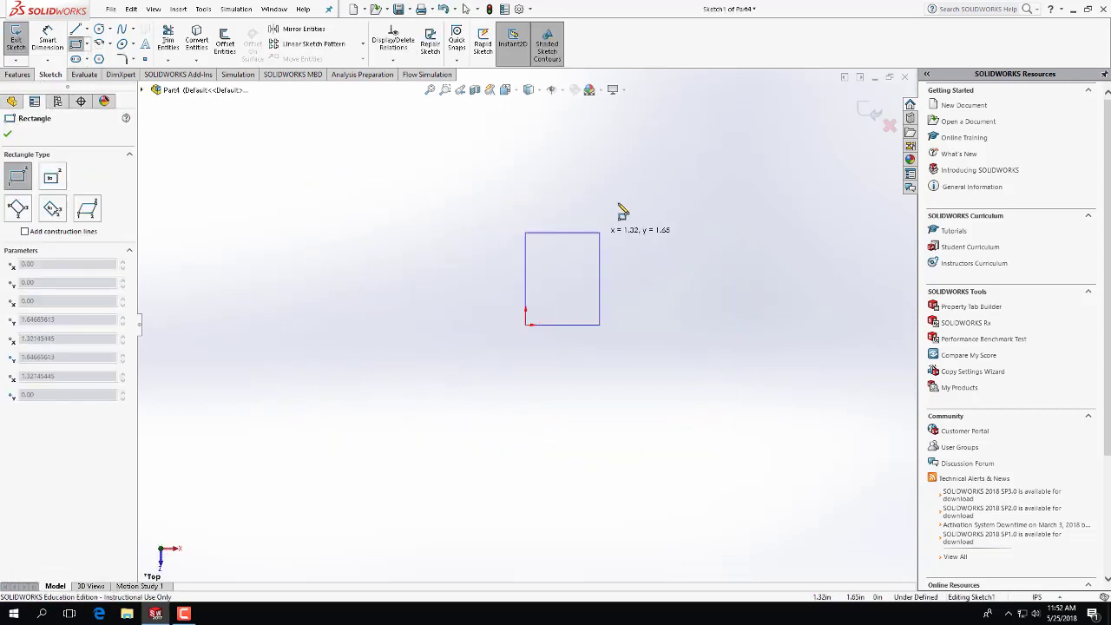
{"action": "left_click", "coordinate": [643, 158]}
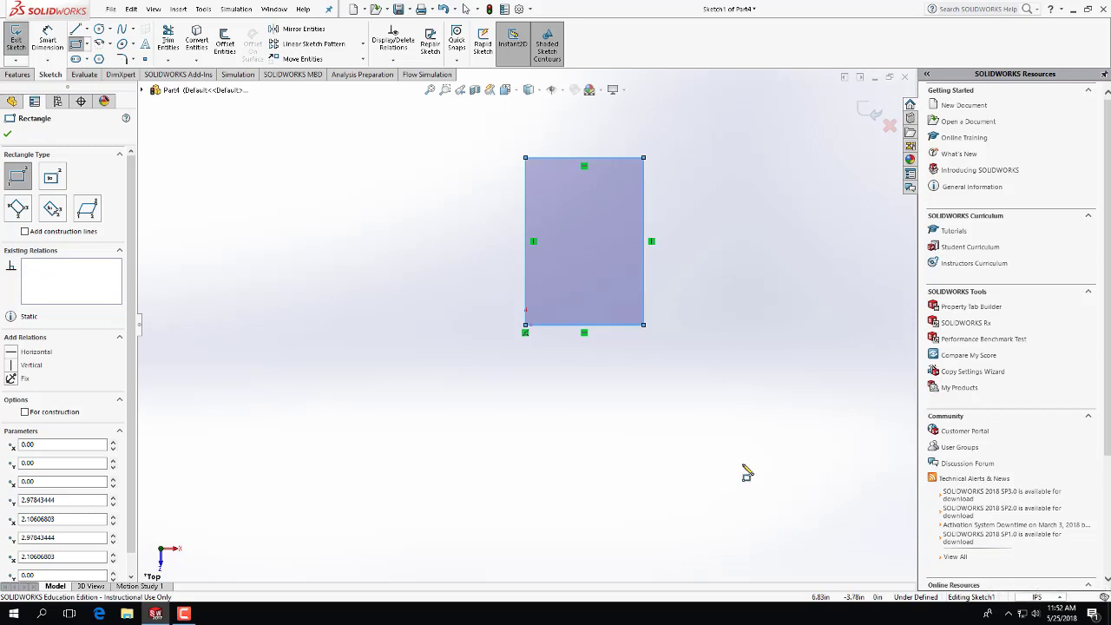
Dimension the rectangle 2.00 in wide and 10.00 in tall, then exit the sketch
{"action": "left_click", "coordinate": [47, 39]}
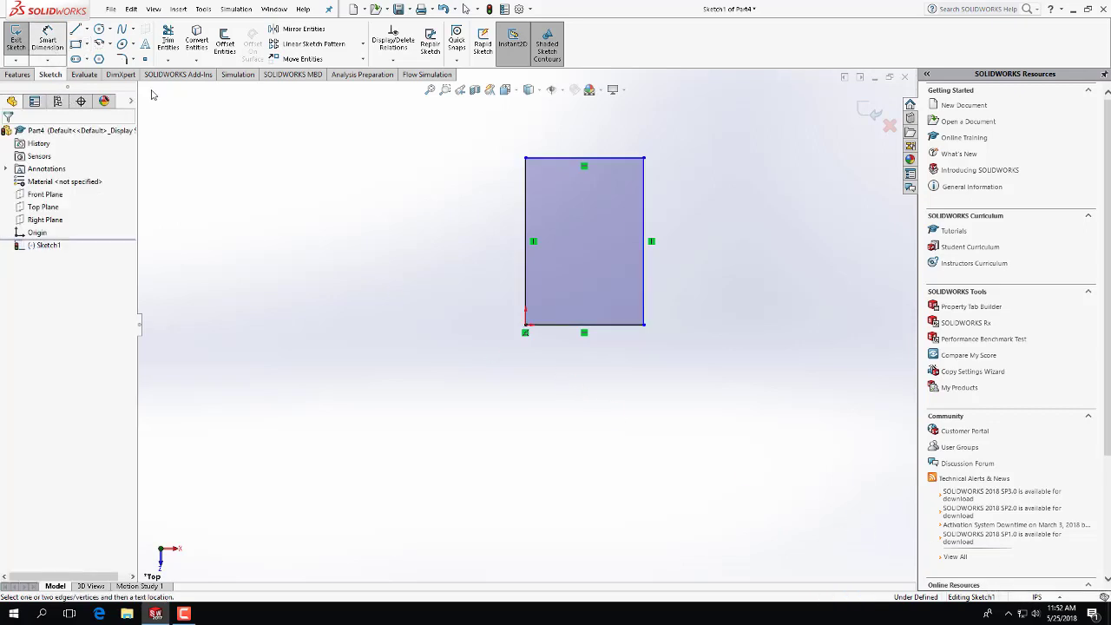
{"action": "left_click", "coordinate": [564, 326]}
{"action": "left_click", "coordinate": [560, 394]}
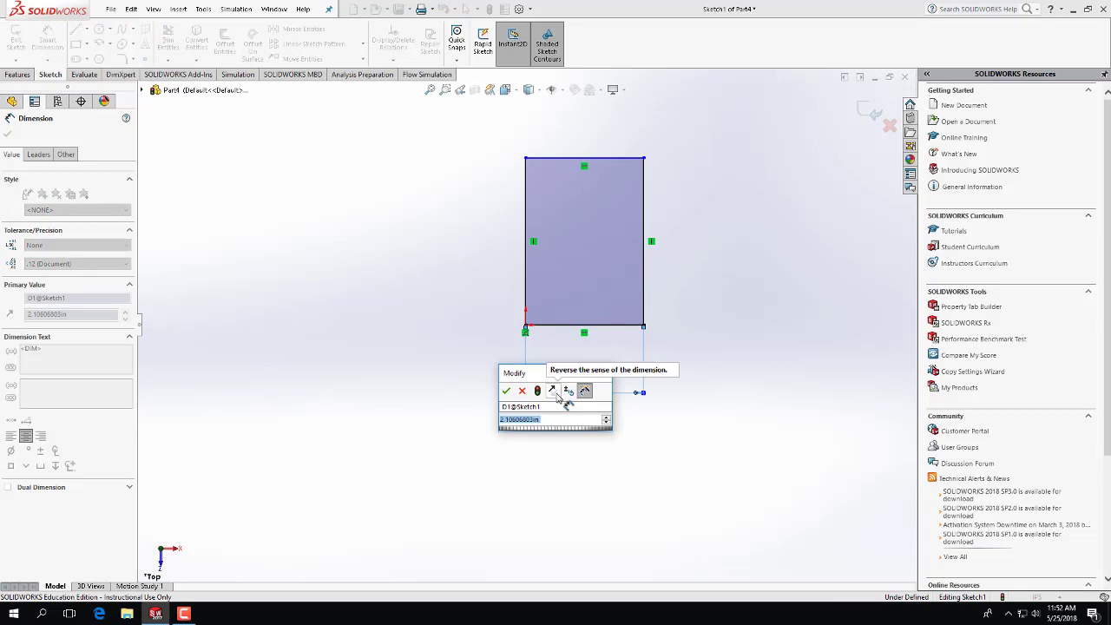
{"action": "type", "text": "2"}
{"action": "key", "text": "Return"}
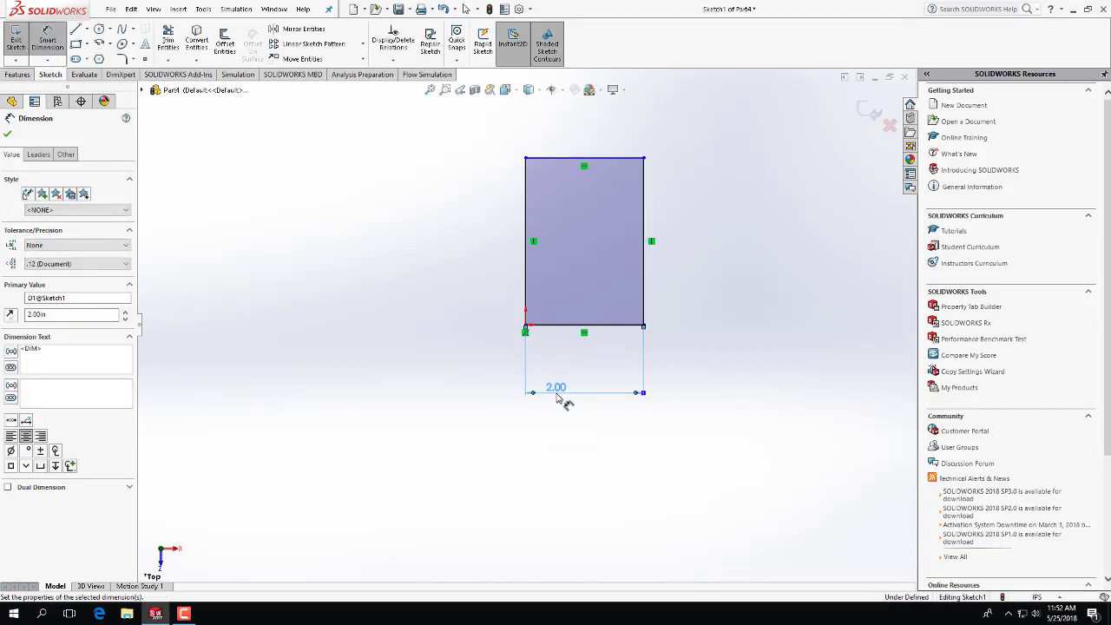
{"action": "left_click", "coordinate": [643, 288]}
{"action": "left_click", "coordinate": [710, 255]}
{"action": "type", "text": "10"}
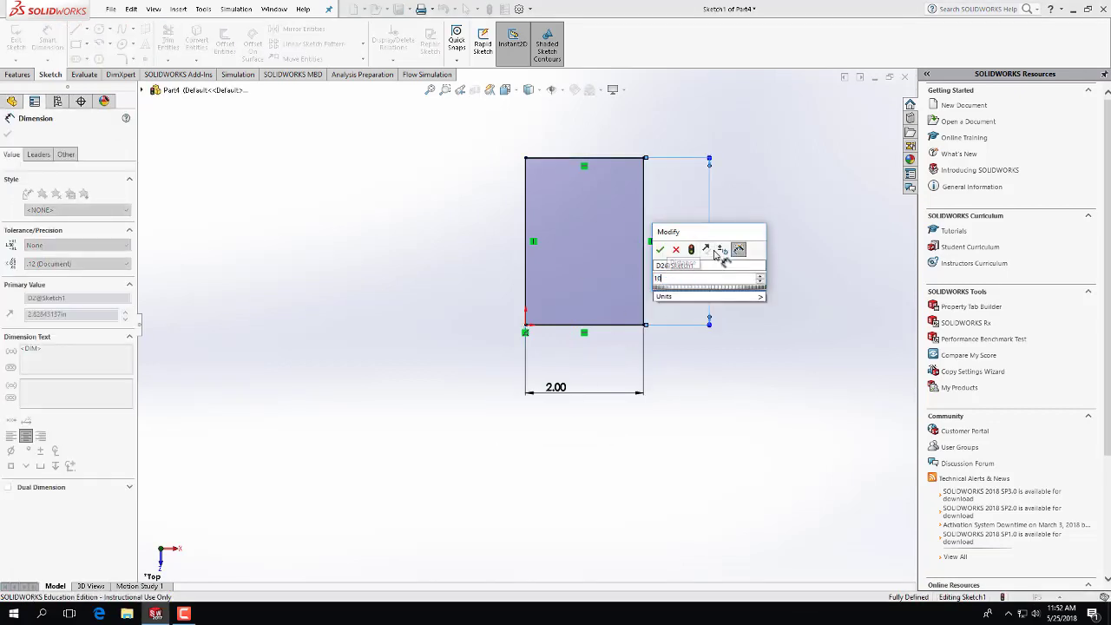
{"action": "key", "text": "Return"}
{"action": "key", "text": "z"}
{"action": "key", "text": "z"}
{"action": "key", "text": "z"}
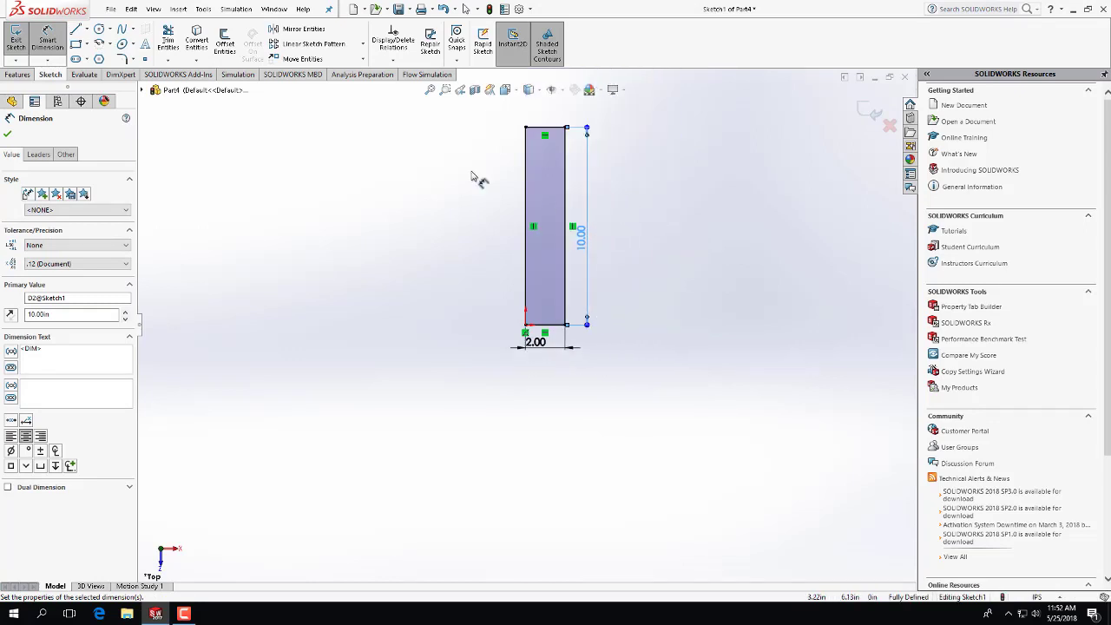
{"action": "left_click", "coordinate": [16, 39]}
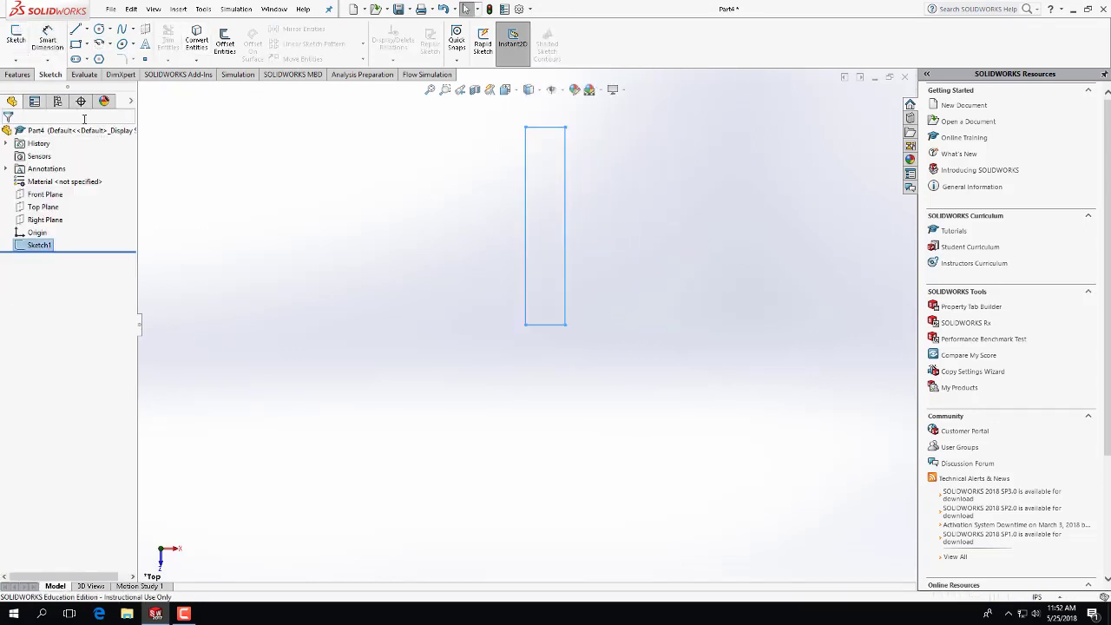
Extrude Sketch1 0.25 in into a solid plate, Boss-Extrude1
{"action": "left_click", "coordinate": [19, 75]}
{"action": "left_click", "coordinate": [22, 39]}
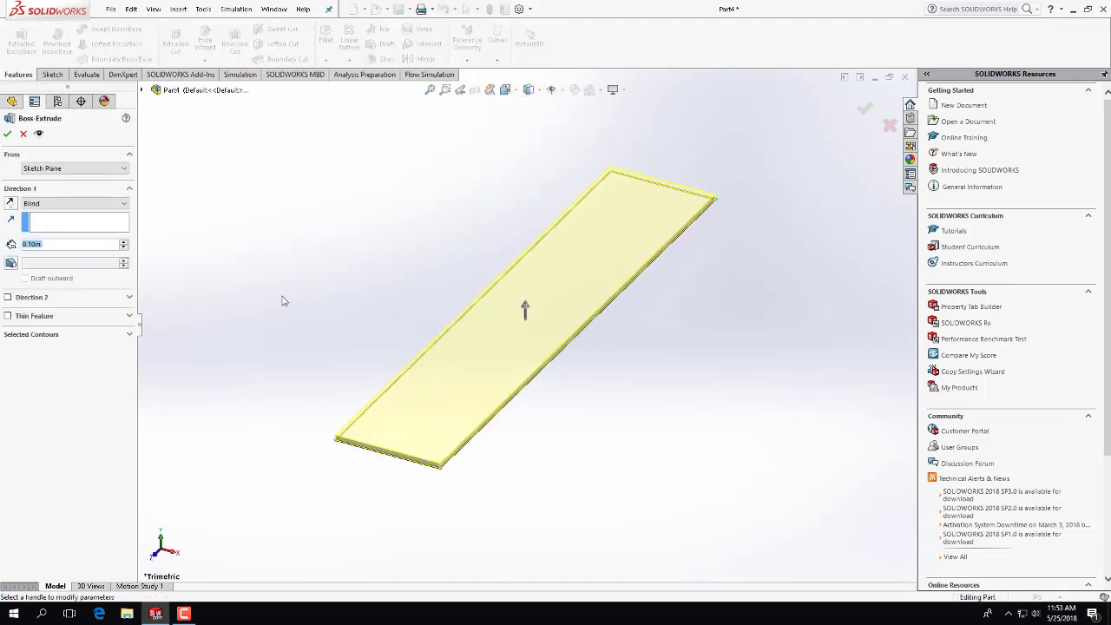
{"action": "type", "text": "0.25"}
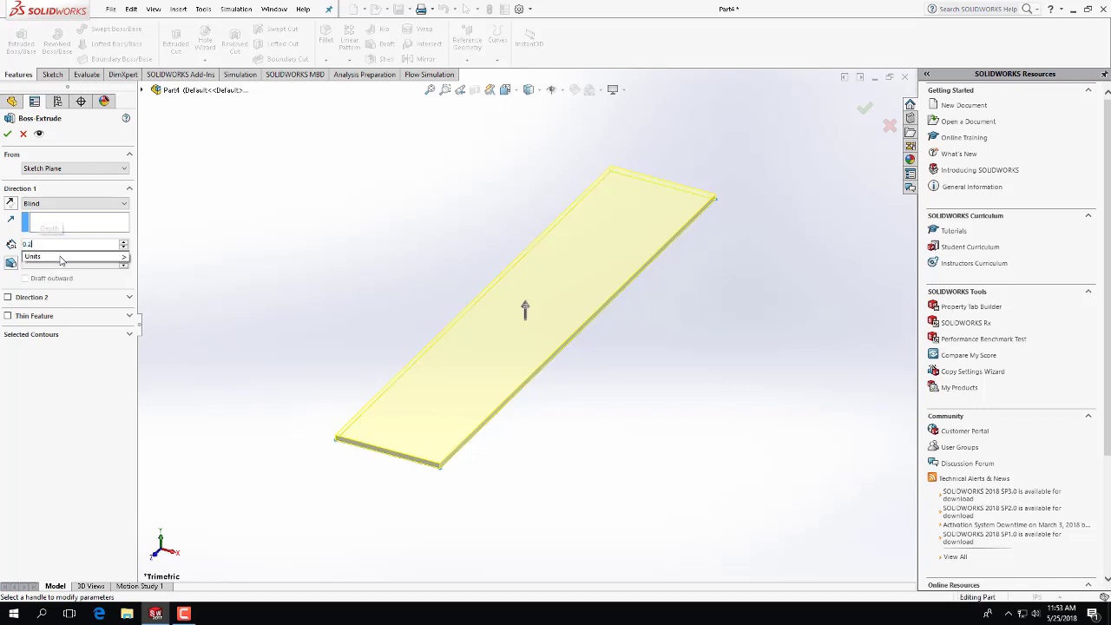
{"action": "key", "text": "Return"}
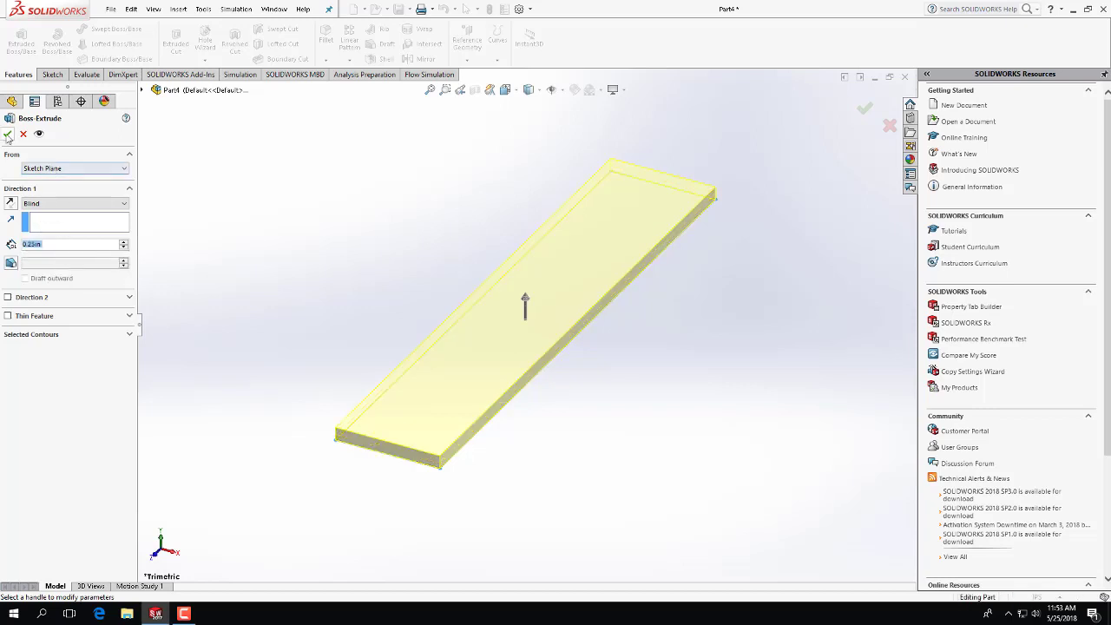
{"action": "left_click", "coordinate": [7, 133]}
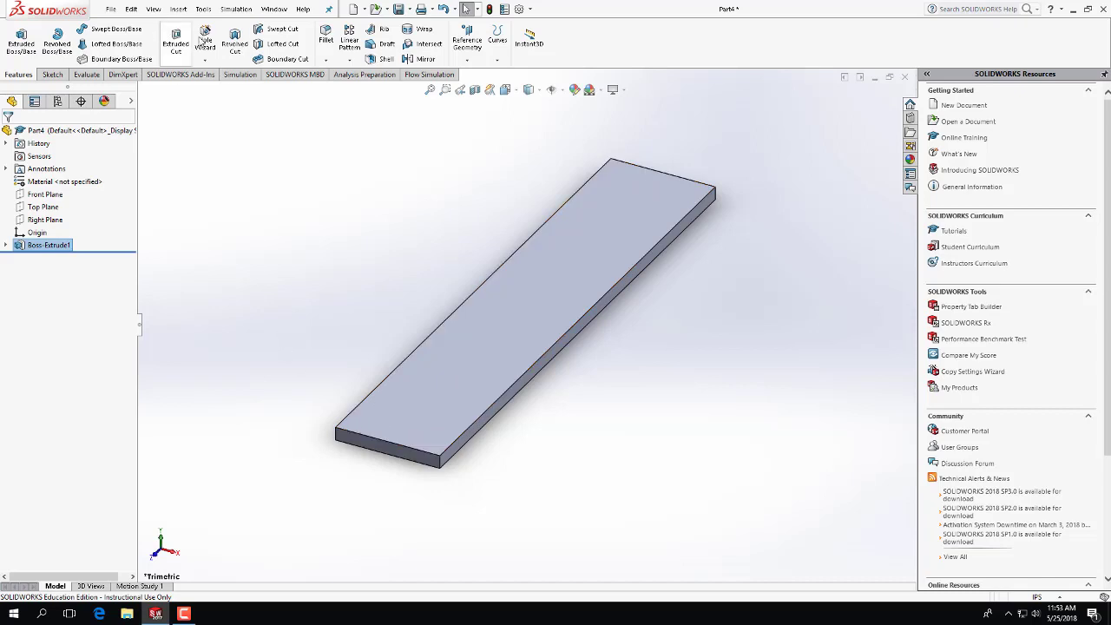
Save the plate part to the Desktop as Base.SLDPRT
{"action": "left_click", "coordinate": [399, 8]}
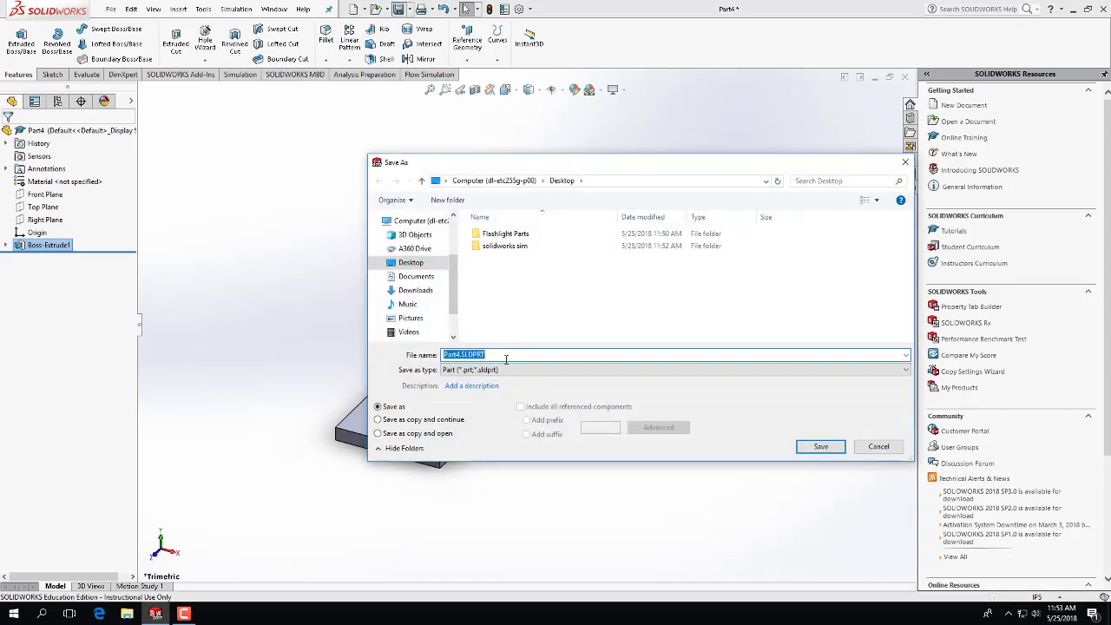
{"action": "type", "text": "Base"}
{"action": "key", "text": "Return"}
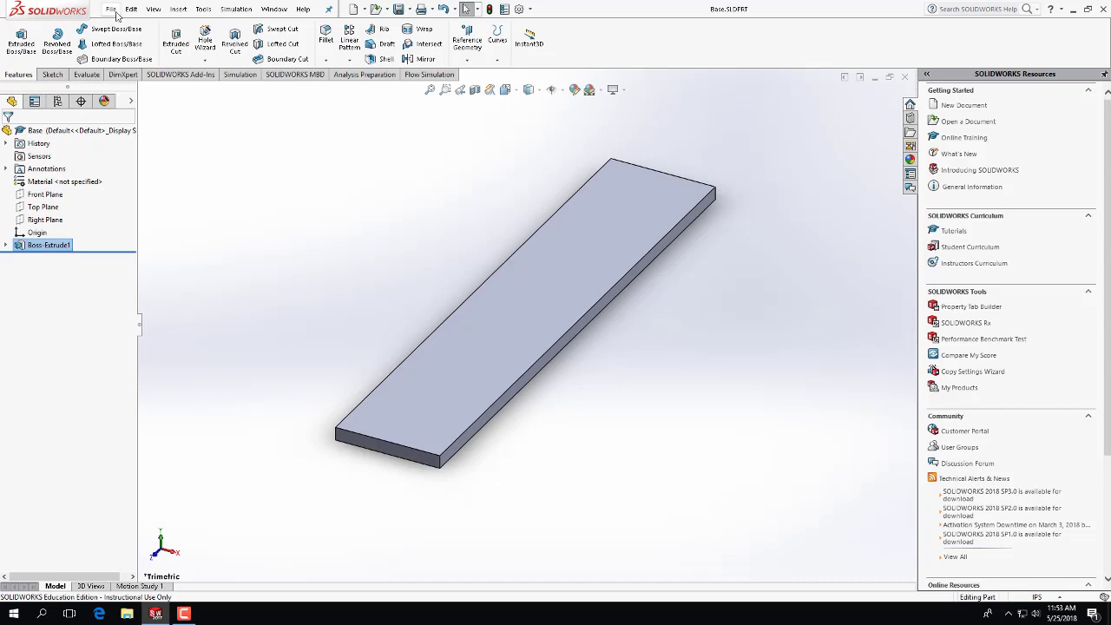
Create a new part, Part5, and start a sketch on its Top Plane
{"action": "left_click", "coordinate": [353, 9]}
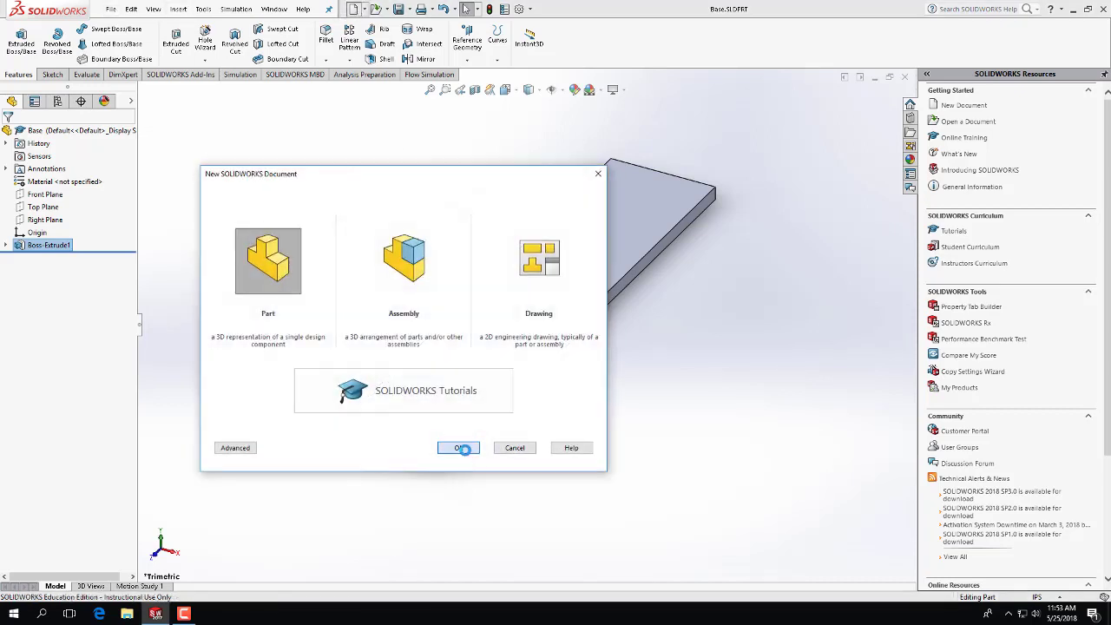
{"action": "left_click", "coordinate": [458, 447]}
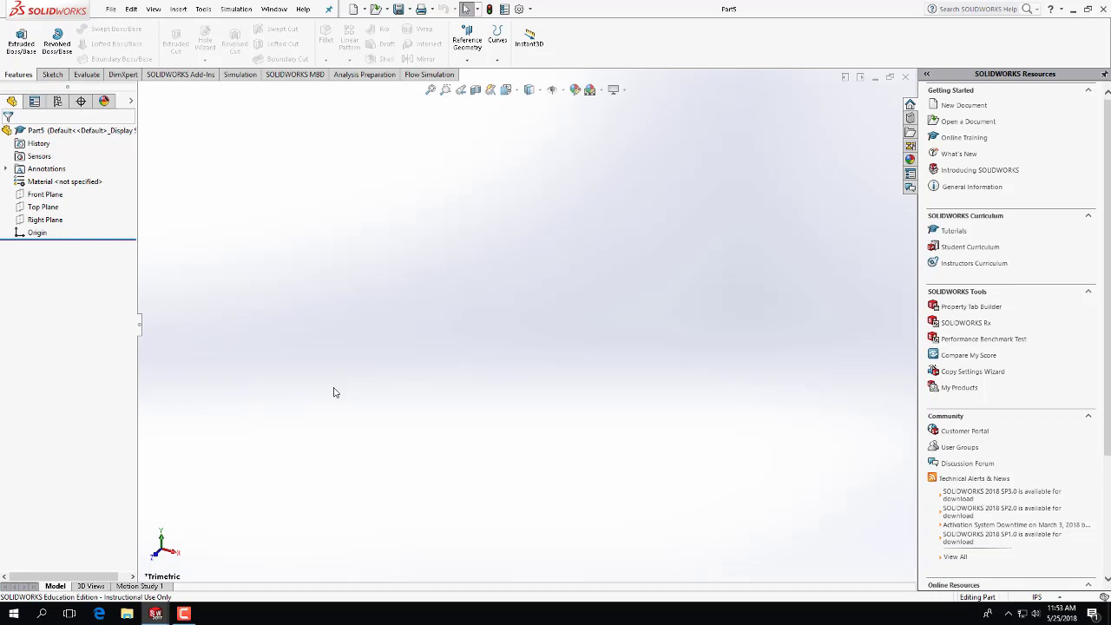
{"action": "left_click", "coordinate": [51, 76]}
{"action": "left_click", "coordinate": [16, 37]}
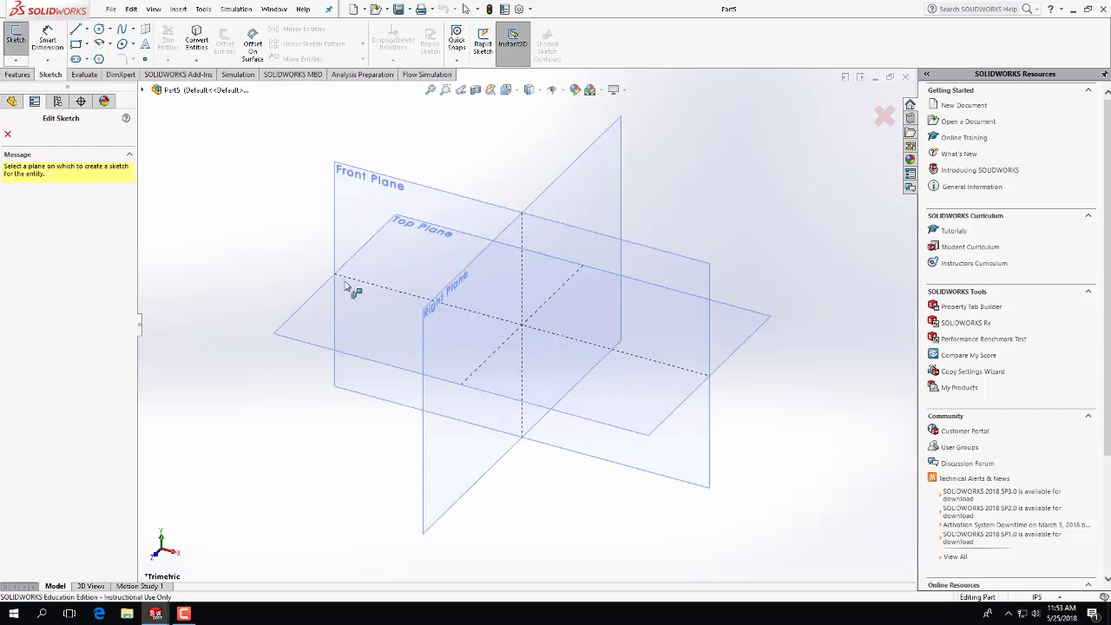
{"action": "left_click", "coordinate": [306, 319]}
Draw a corner rectangle from the origin with a circle centred inside it
{"action": "left_click", "coordinate": [77, 43]}
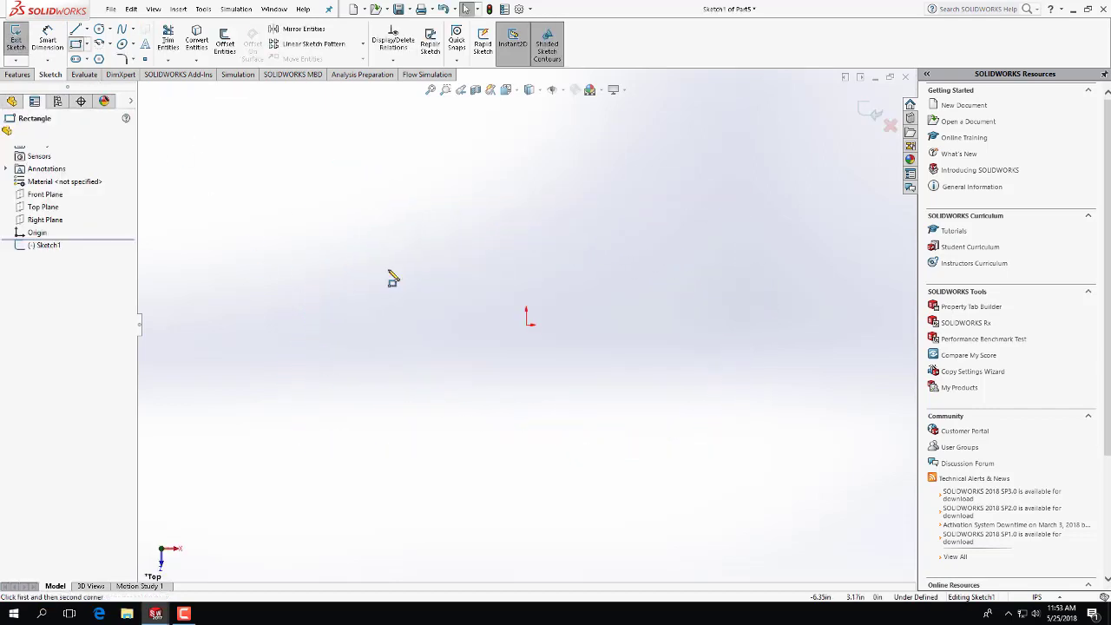
{"action": "left_click", "coordinate": [526, 326]}
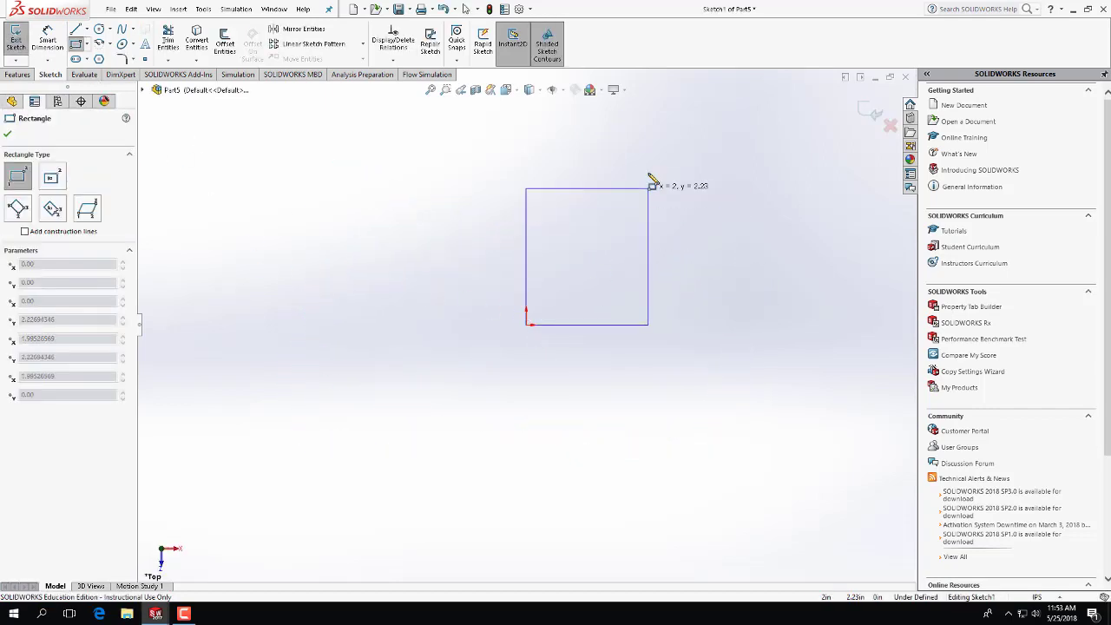
{"action": "left_click", "coordinate": [648, 156]}
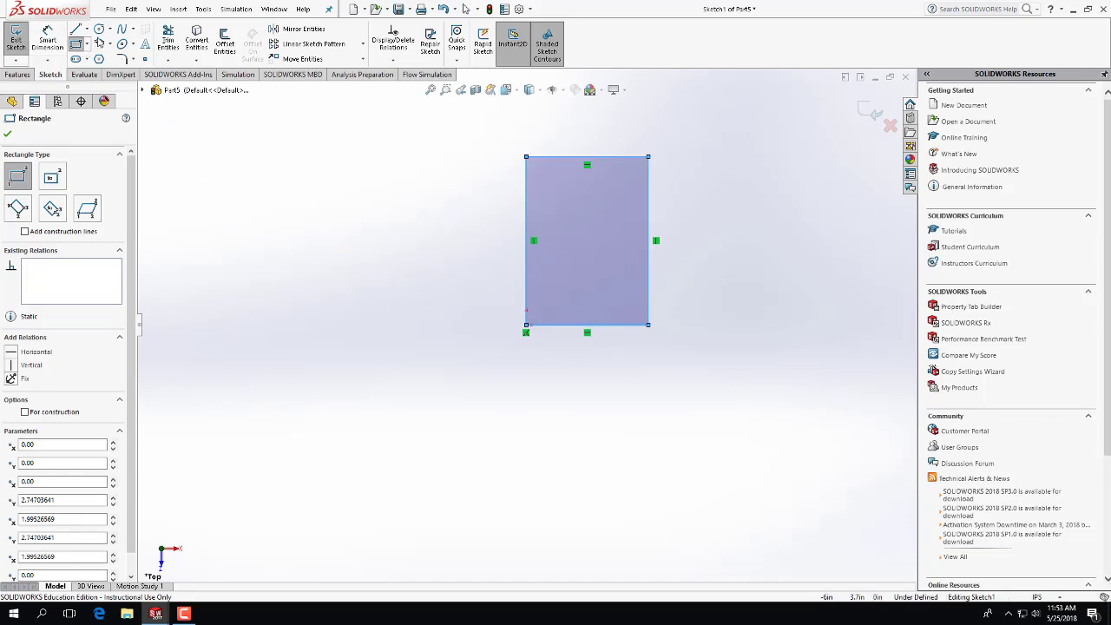
{"action": "left_click", "coordinate": [99, 29]}
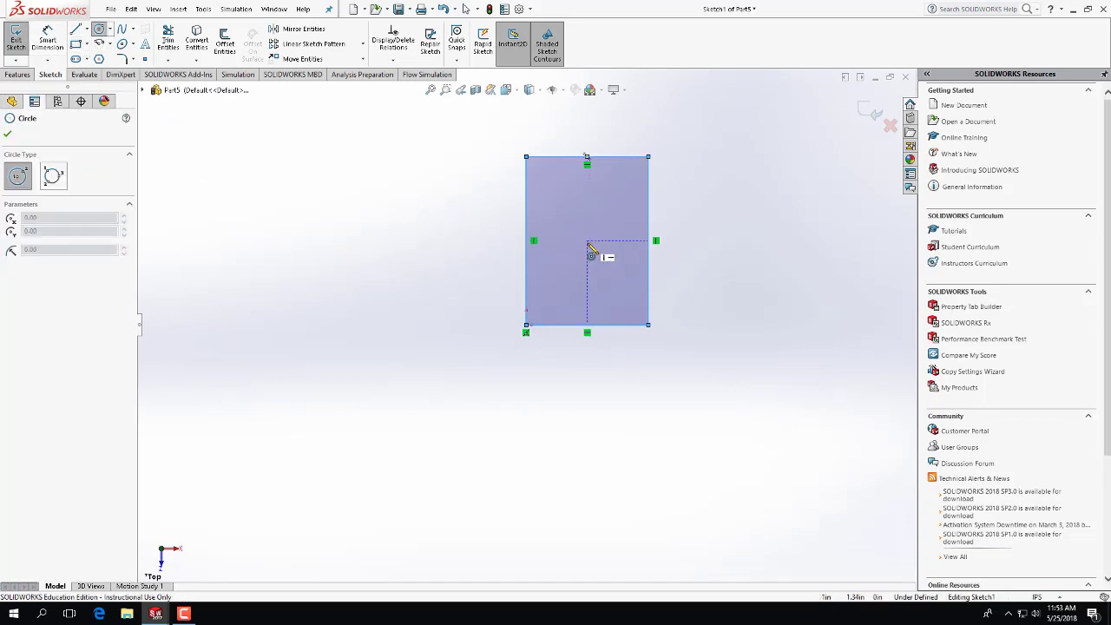
{"action": "left_click", "coordinate": [586, 240]}
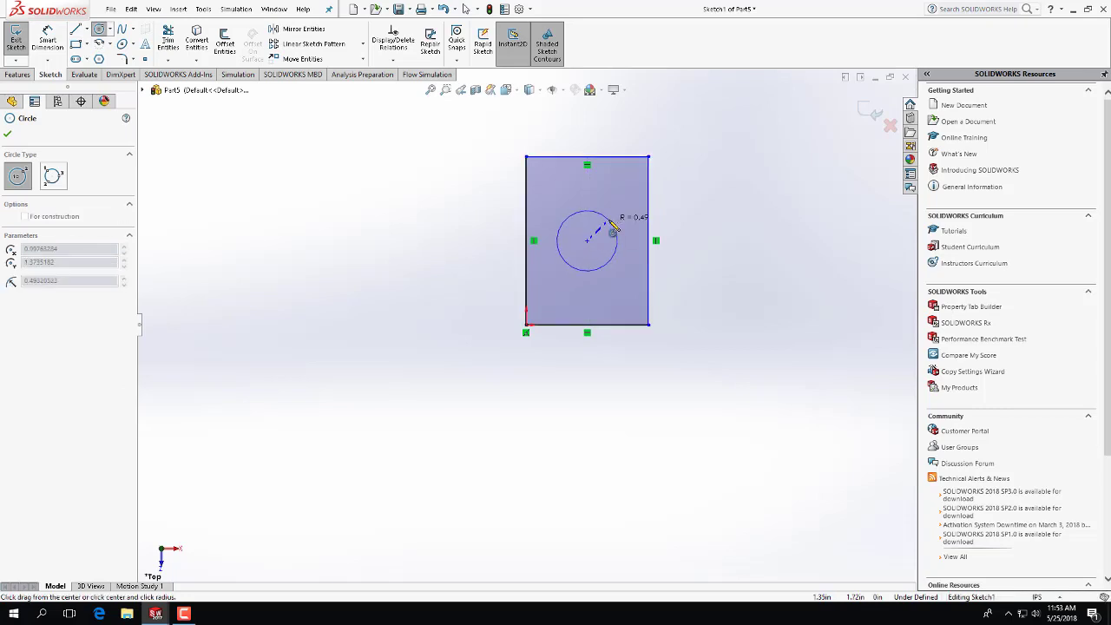
{"action": "left_click", "coordinate": [607, 219]}
{"action": "key", "text": "Escape"}
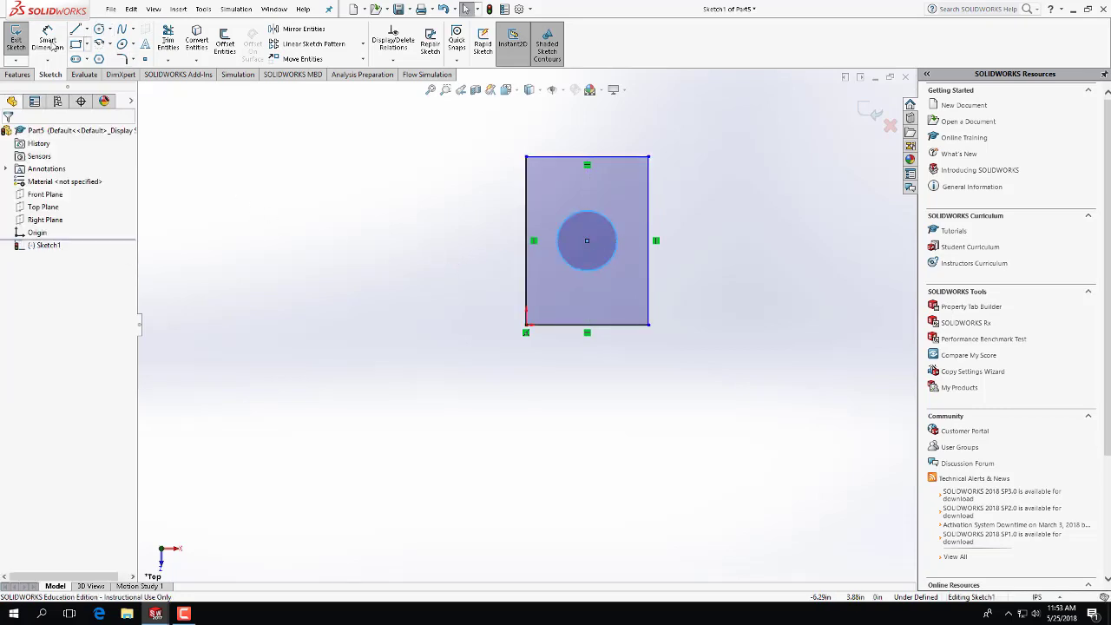
Dimension the circle to 1.50 in diameter and the rectangle to 2.00 by 2.00
{"action": "left_click", "coordinate": [47, 39]}
{"action": "left_click", "coordinate": [566, 261]}
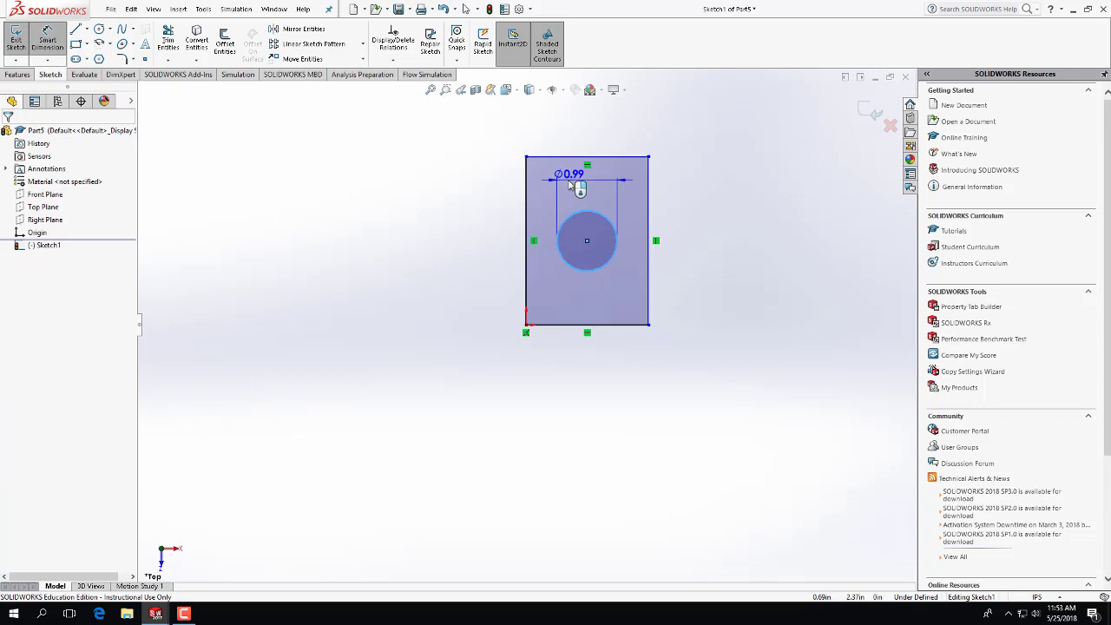
{"action": "left_click", "coordinate": [576, 176]}
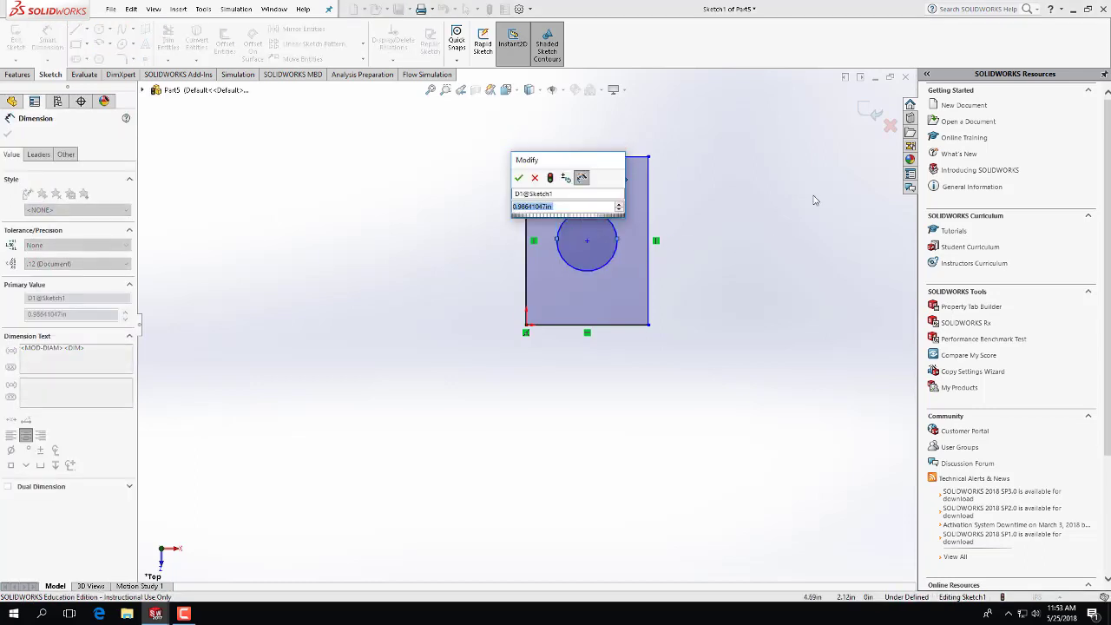
{"action": "type", "text": "1.5"}
{"action": "key", "text": "Return"}
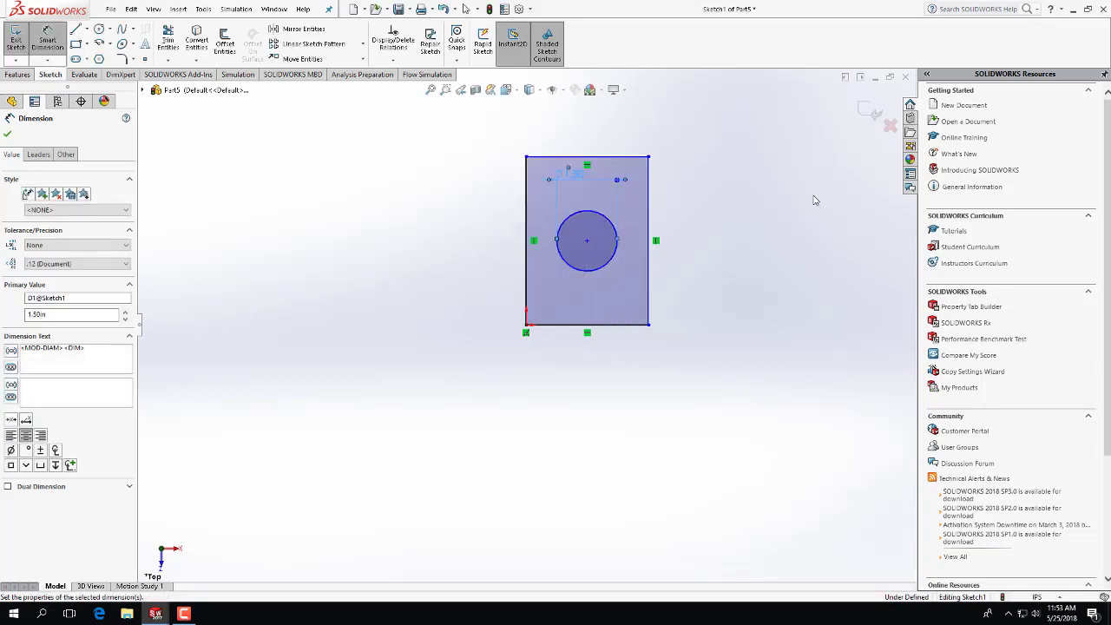
{"action": "left_click", "coordinate": [618, 158]}
{"action": "left_click", "coordinate": [613, 137]}
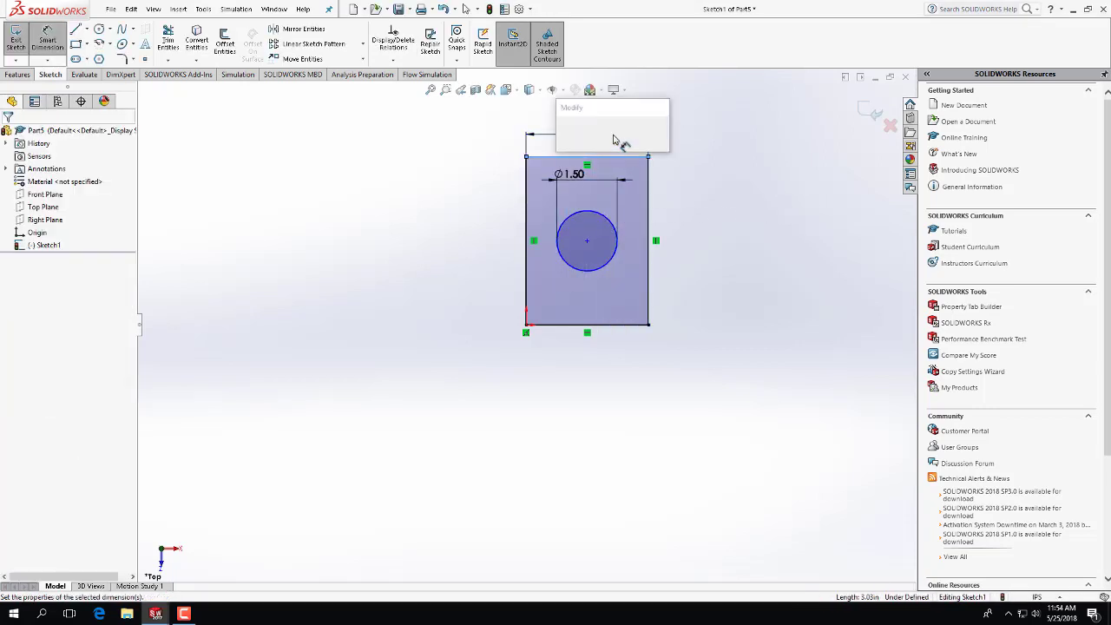
{"action": "type", "text": "2"}
{"action": "key", "text": "Return"}
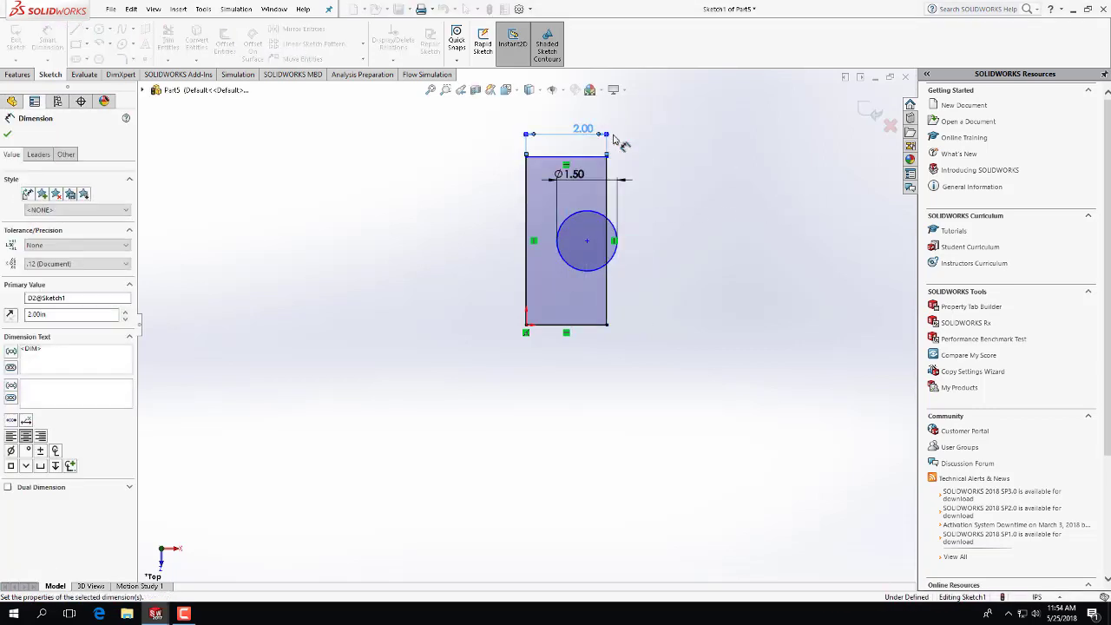
{"action": "left_click", "coordinate": [606, 314]}
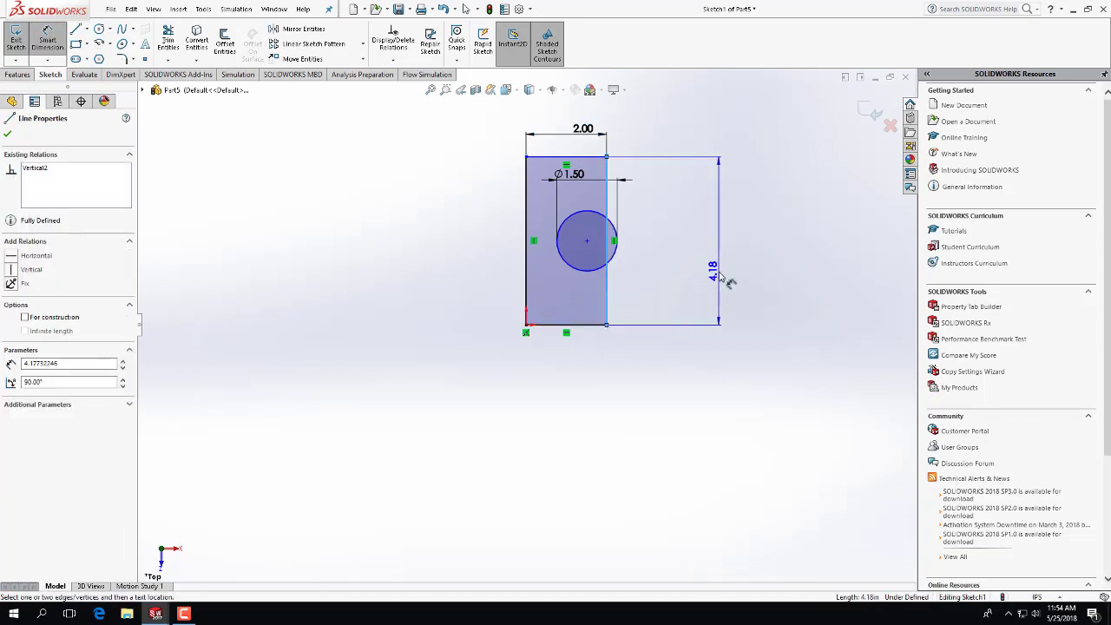
{"action": "left_click", "coordinate": [720, 273]}
{"action": "type", "text": "2"}
{"action": "key", "text": "Return"}
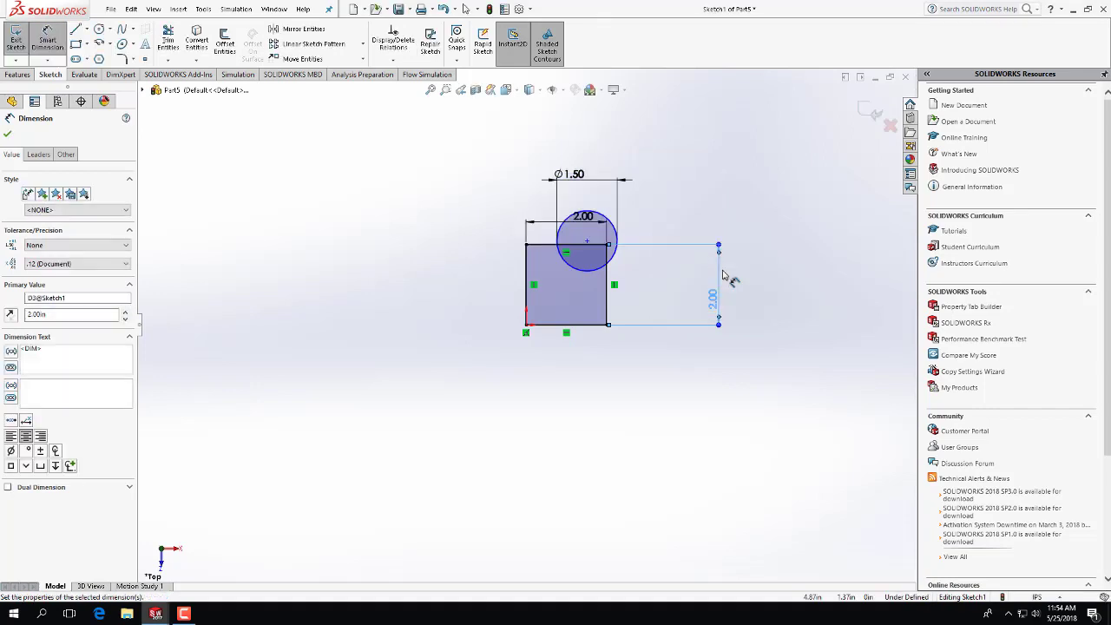
Locate the circle centre 1.00 from the bottom edge and 1.00 from the left edge
{"action": "left_click", "coordinate": [587, 240]}
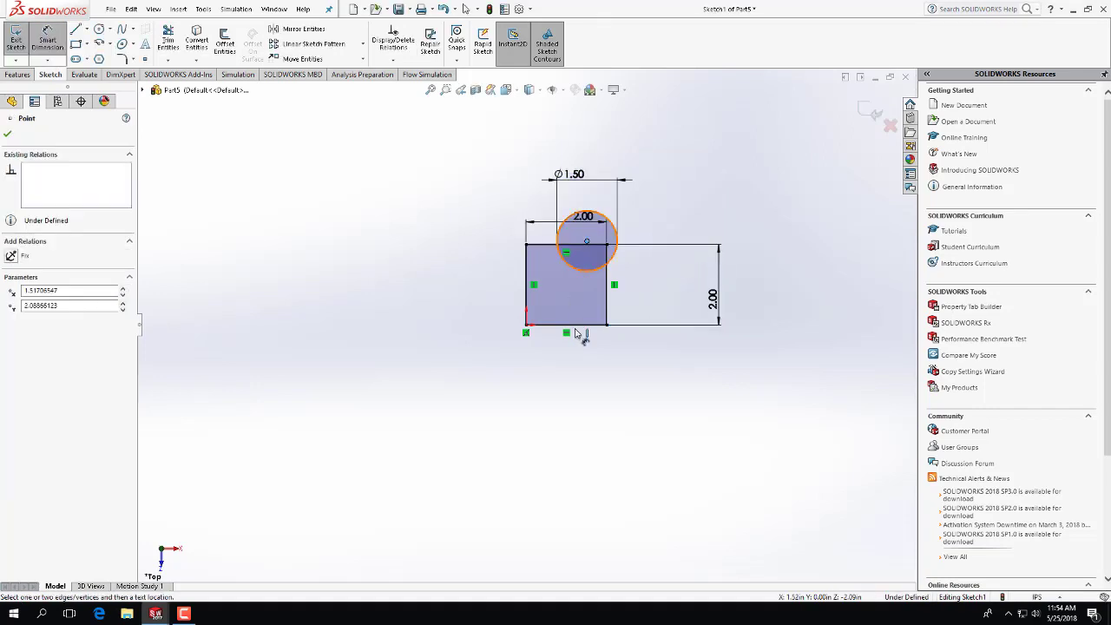
{"action": "left_click", "coordinate": [583, 328]}
{"action": "left_click", "coordinate": [483, 298]}
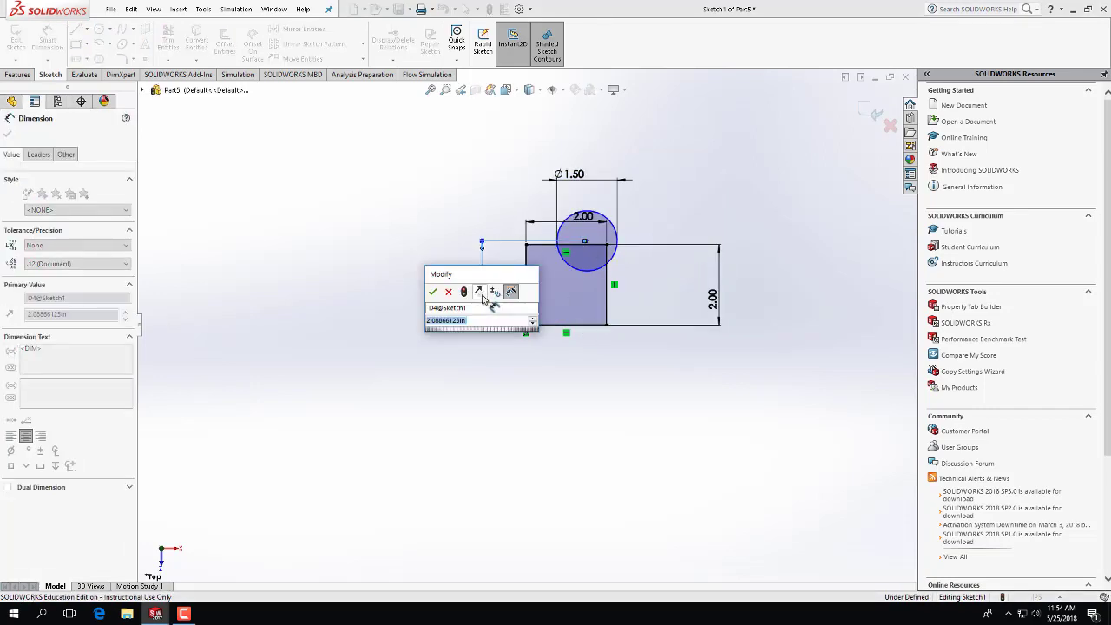
{"action": "type", "text": "1"}
{"action": "key", "text": "Return"}
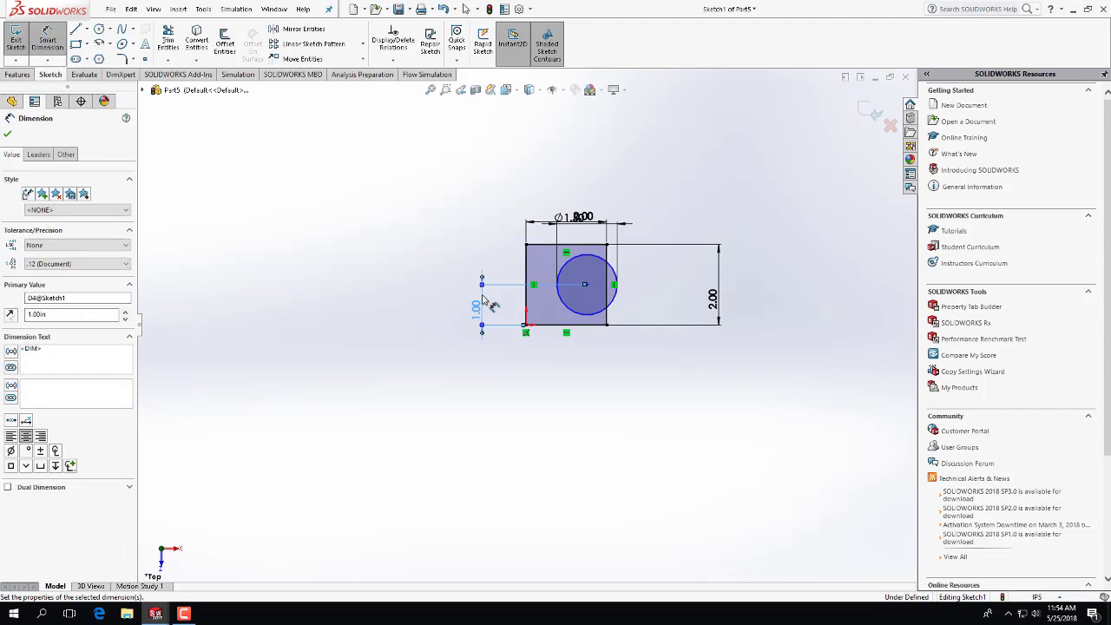
{"action": "left_click", "coordinate": [587, 285]}
{"action": "left_click", "coordinate": [526, 274]}
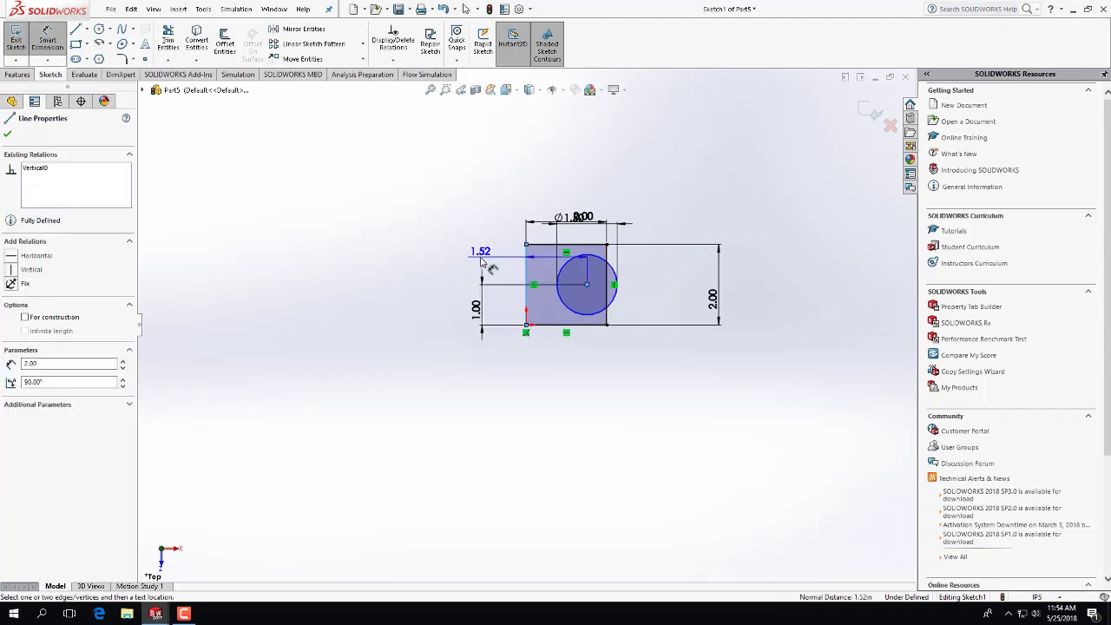
{"action": "left_click", "coordinate": [482, 262]}
{"action": "type", "text": "1.00in"}
{"action": "key", "text": "Return"}
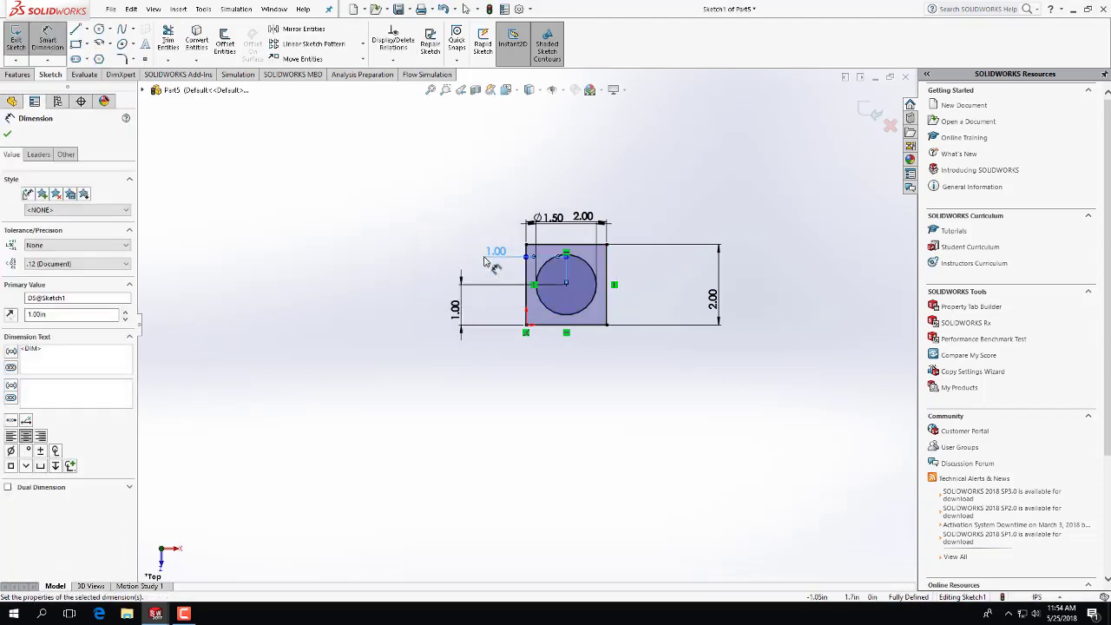
{"action": "mouse_move", "coordinate": [468, 252]}
{"action": "middle_mouse_down"}
{"action": "mouse_move", "coordinate": [436, 199]}
{"action": "mouse_move", "coordinate": [404, 249]}
{"action": "mouse_move", "coordinate": [424, 275]}
{"action": "middle_mouse_up"}
Exit the sketch and extrude it 3 in deep into a block with a round hole
{"action": "left_click", "coordinate": [48, 39]}
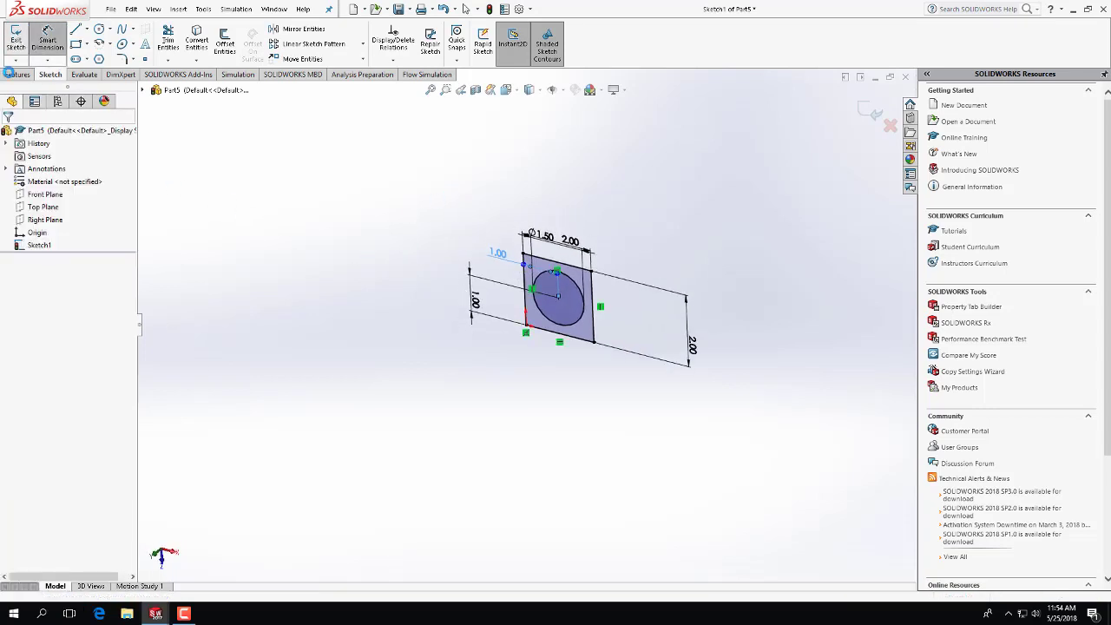
{"action": "left_click", "coordinate": [16, 39]}
{"action": "left_click", "coordinate": [19, 74]}
{"action": "left_click", "coordinate": [20, 39]}
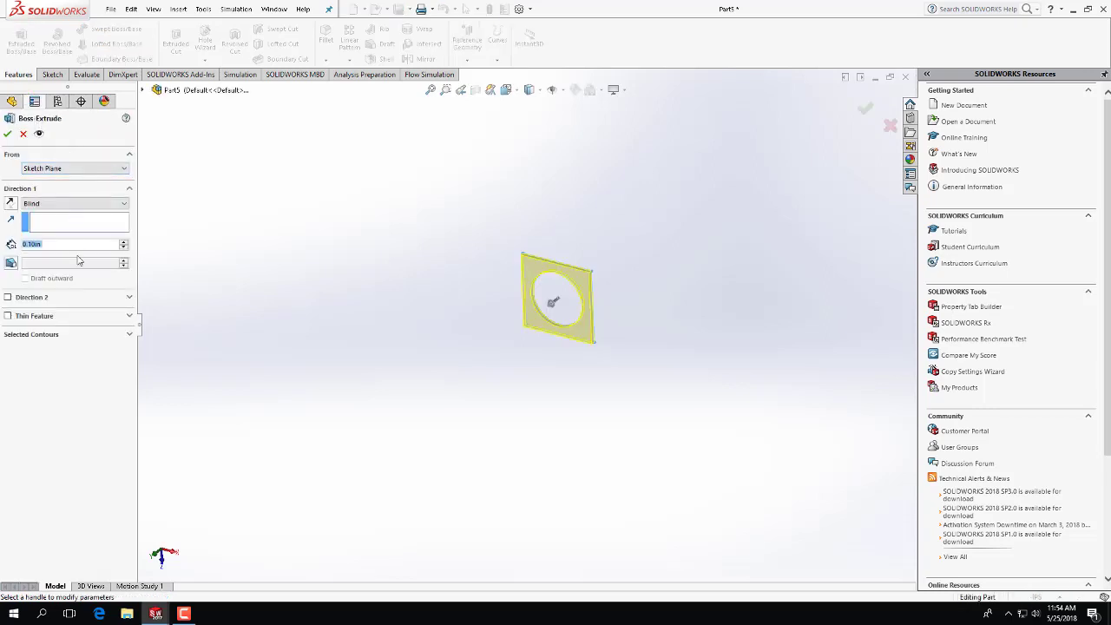
{"action": "type", "text": "3."}
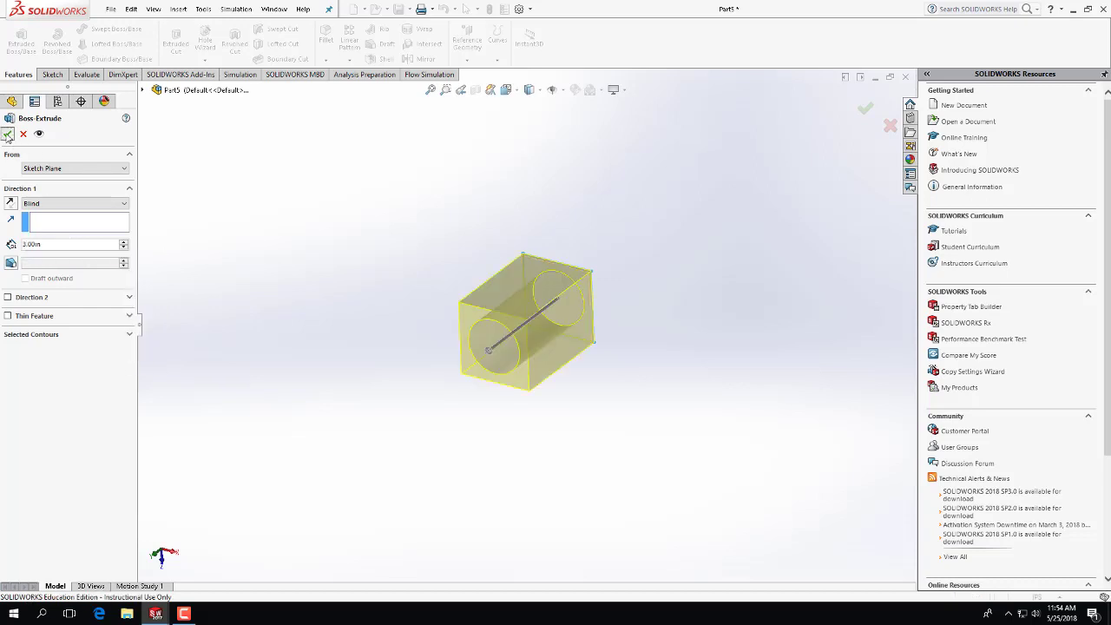
{"action": "left_click", "coordinate": [8, 134]}
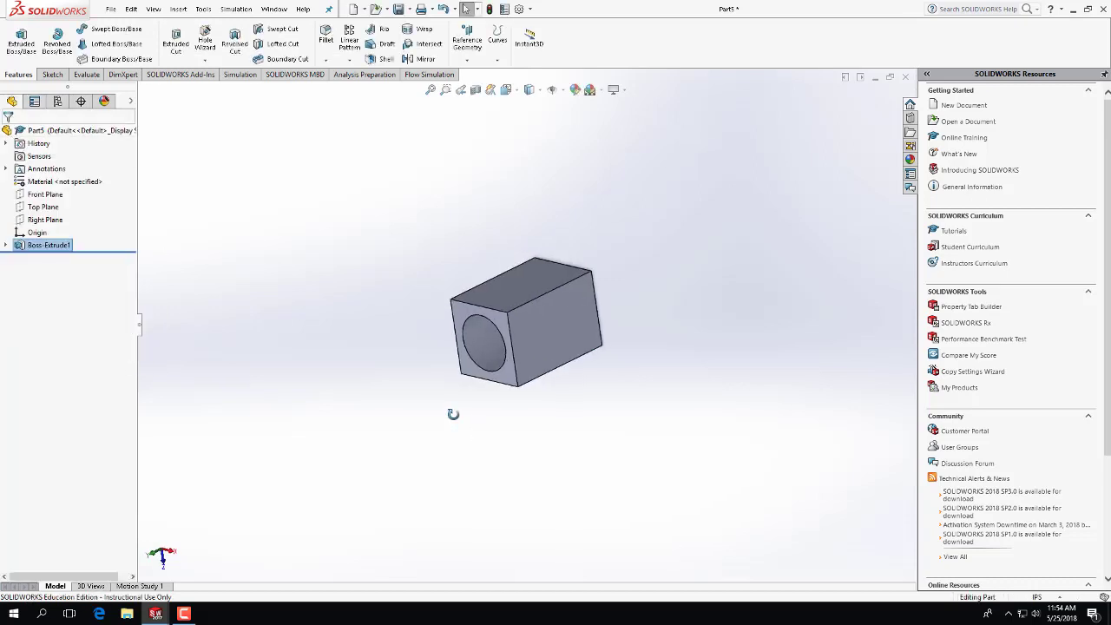
{"action": "mouse_move", "coordinate": [453, 414]}
{"action": "middle_mouse_down"}
{"action": "mouse_move", "coordinate": [439, 422]}
{"action": "mouse_move", "coordinate": [500, 384]}
{"action": "mouse_move", "coordinate": [536, 394]}
{"action": "mouse_move", "coordinate": [440, 387]}
{"action": "mouse_move", "coordinate": [444, 428]}
{"action": "middle_mouse_up"}
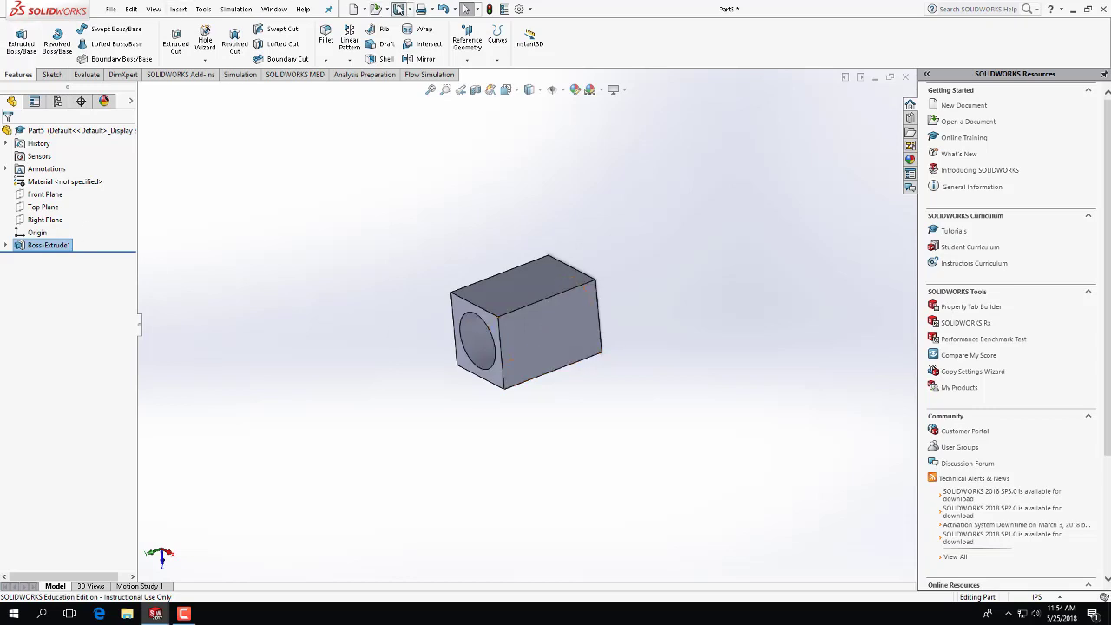
Save the part as Cylinder.SLDPRT
{"action": "left_click", "coordinate": [398, 8]}
{"action": "type", "text": "Cylinder"}
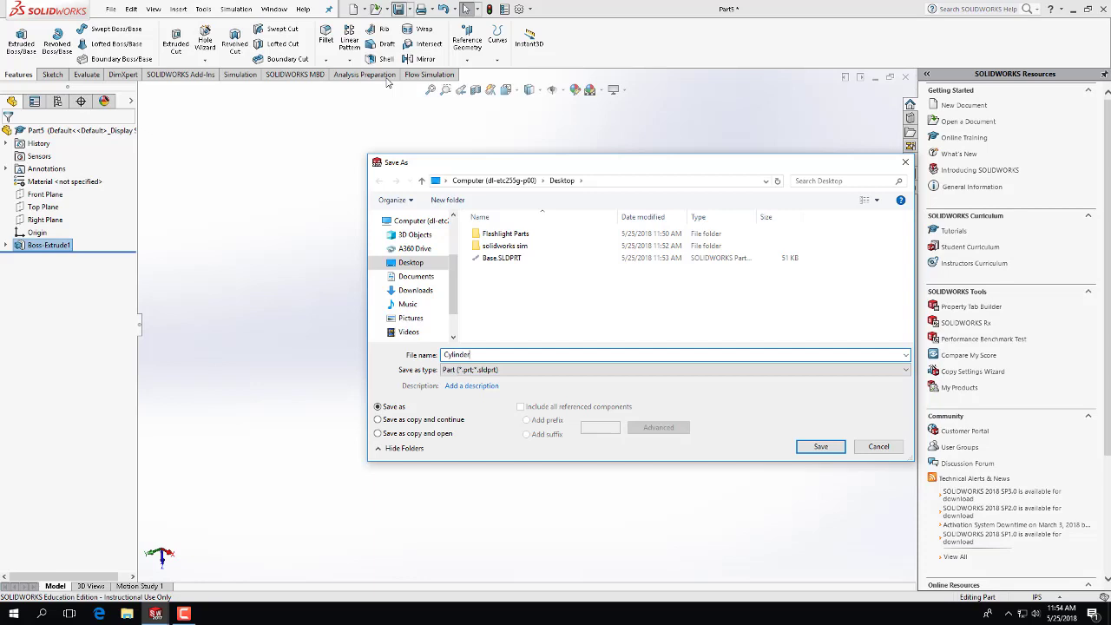
{"action": "key", "text": "Return"}
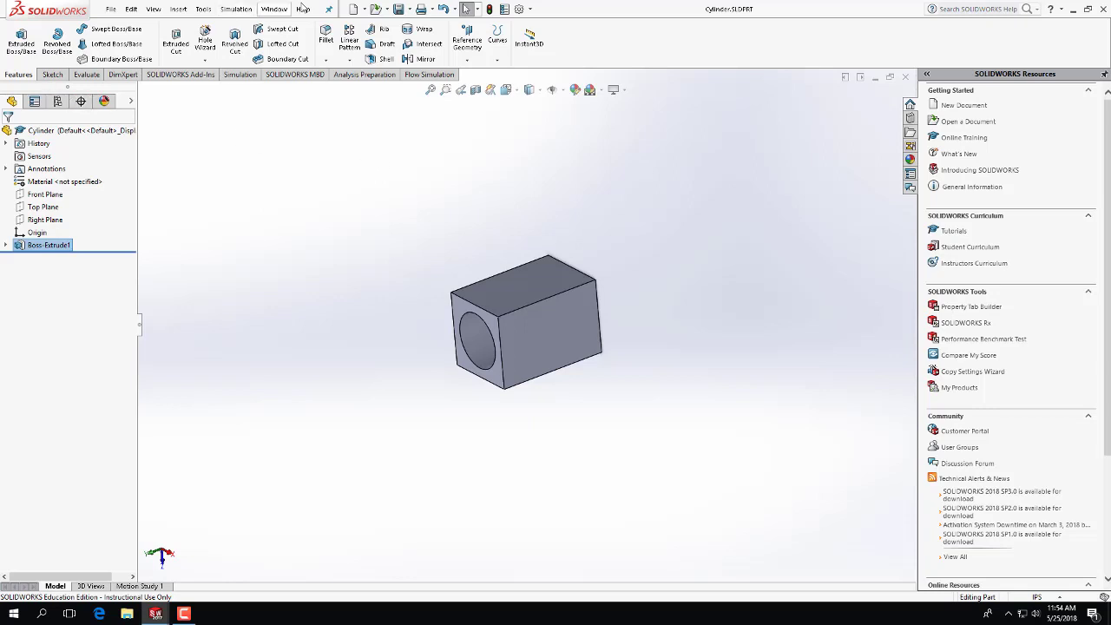
Create a new part, Part6, and start a sketch on its Front Plane
{"action": "left_click", "coordinate": [353, 9]}
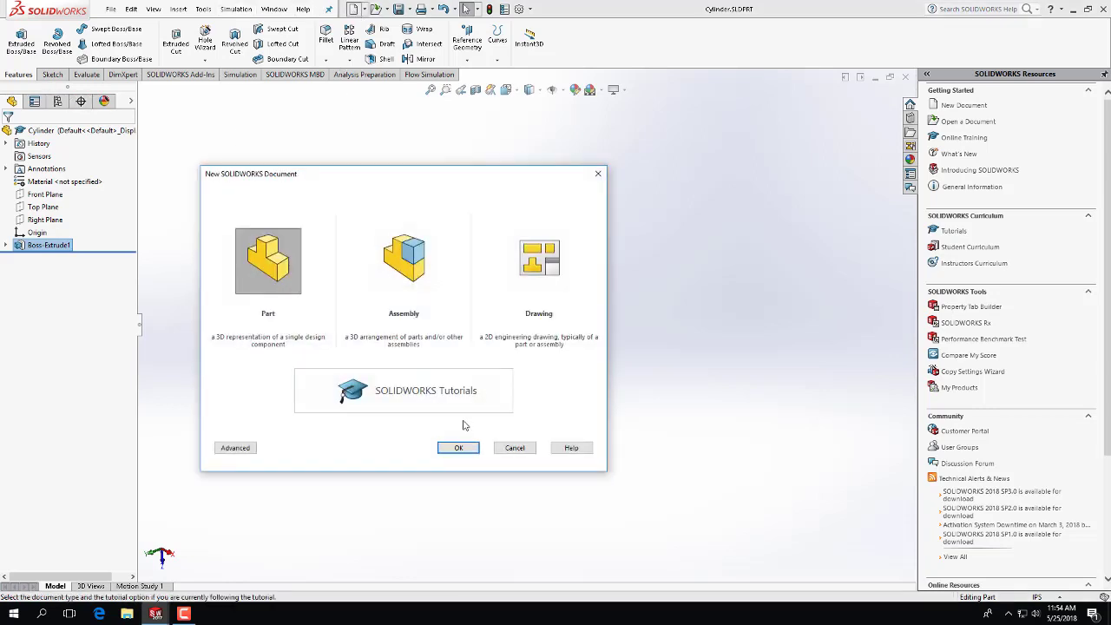
{"action": "left_click", "coordinate": [460, 448]}
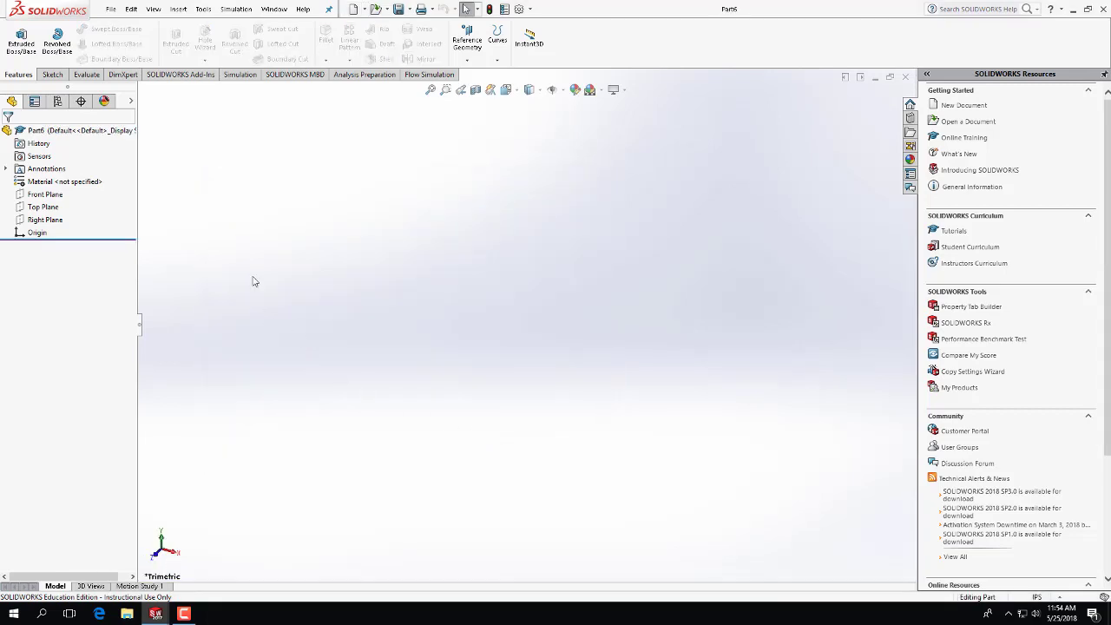
{"action": "left_click", "coordinate": [52, 75]}
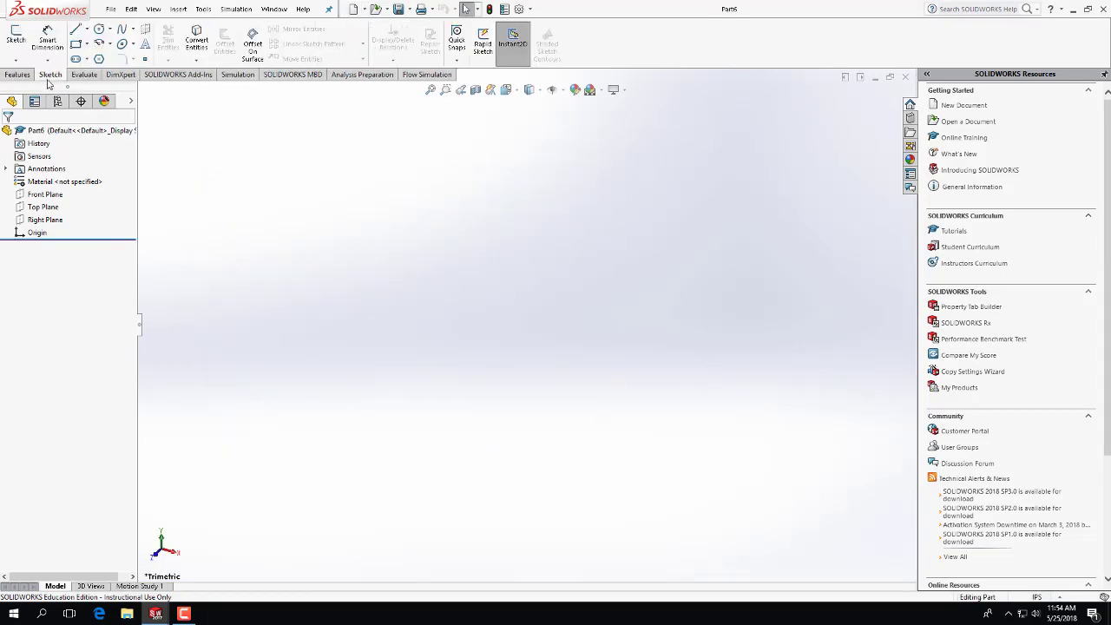
{"action": "left_click", "coordinate": [14, 44]}
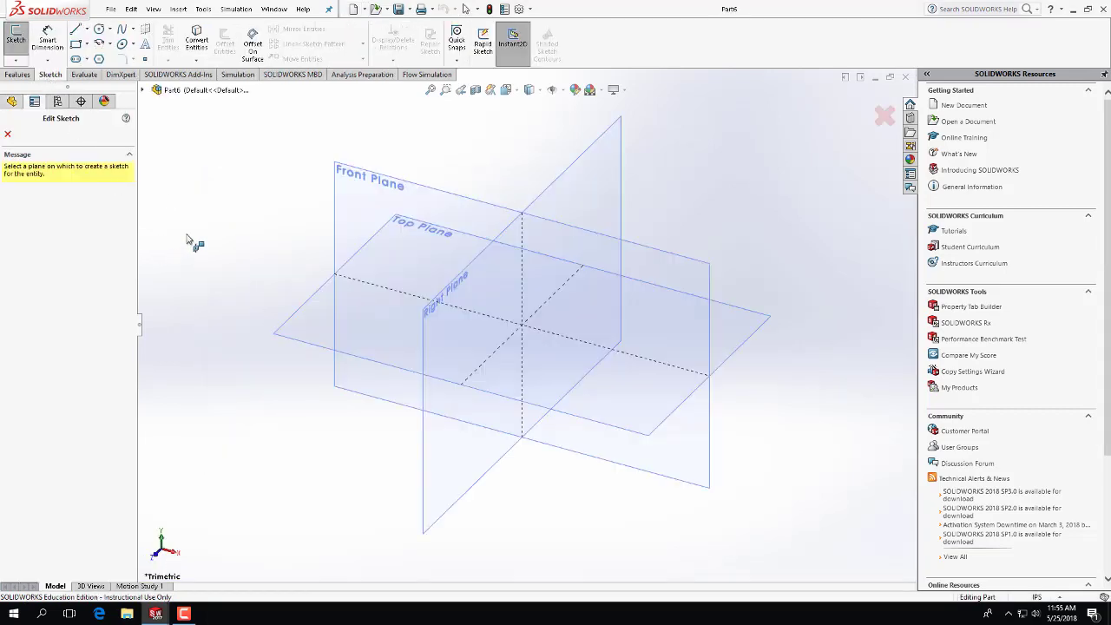
{"action": "left_click", "coordinate": [335, 196]}
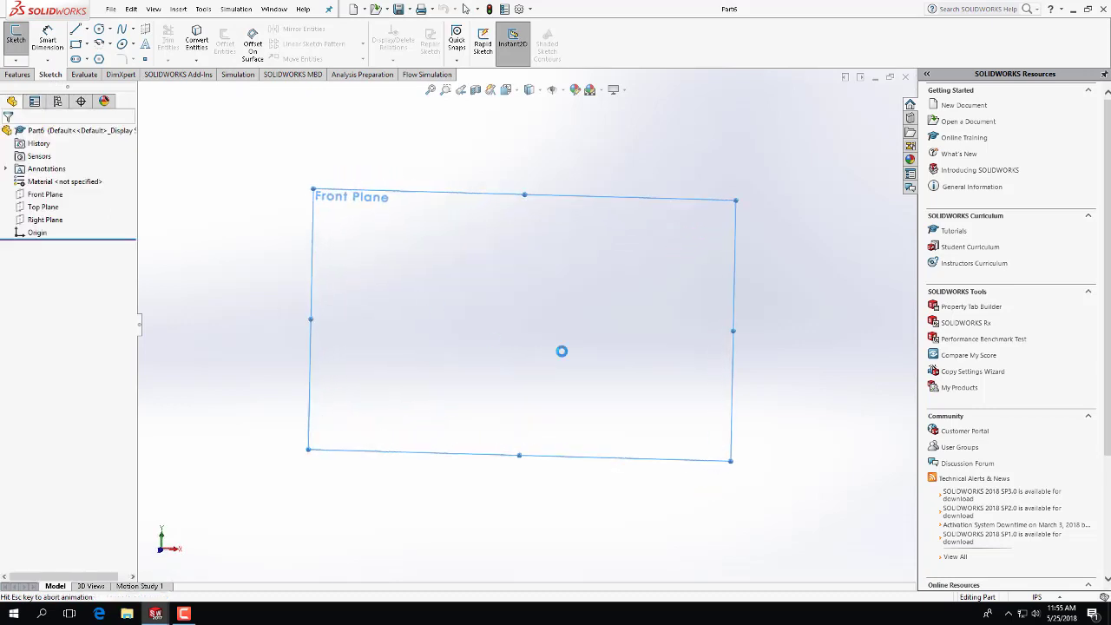
Draw a circle centred on the origin
{"action": "left_click", "coordinate": [101, 29]}
{"action": "left_click", "coordinate": [528, 320]}
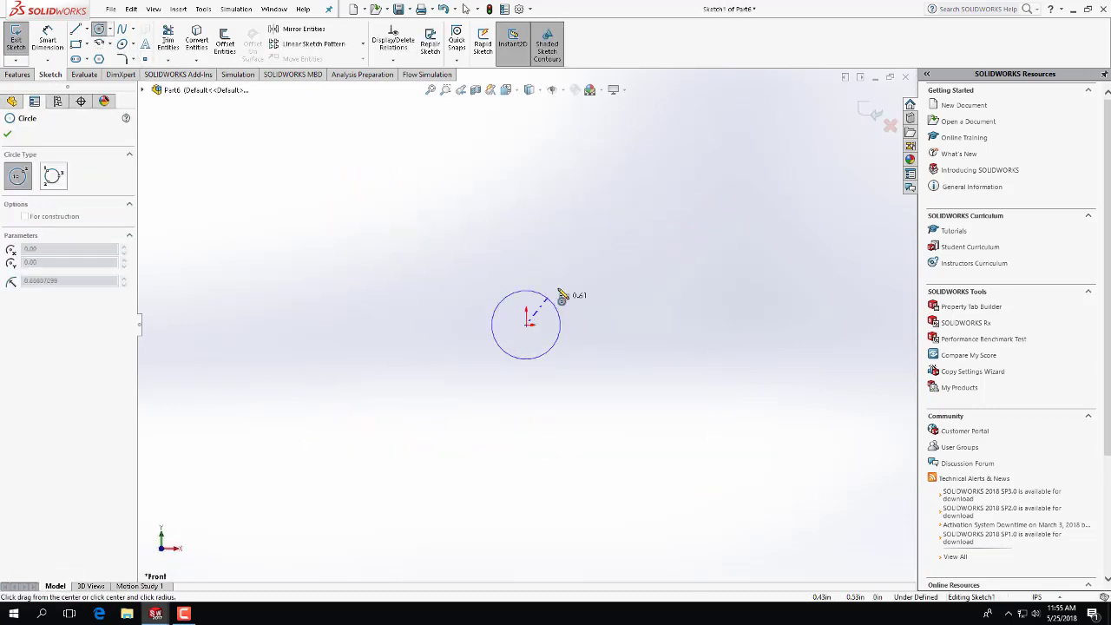
{"action": "left_click", "coordinate": [572, 267]}
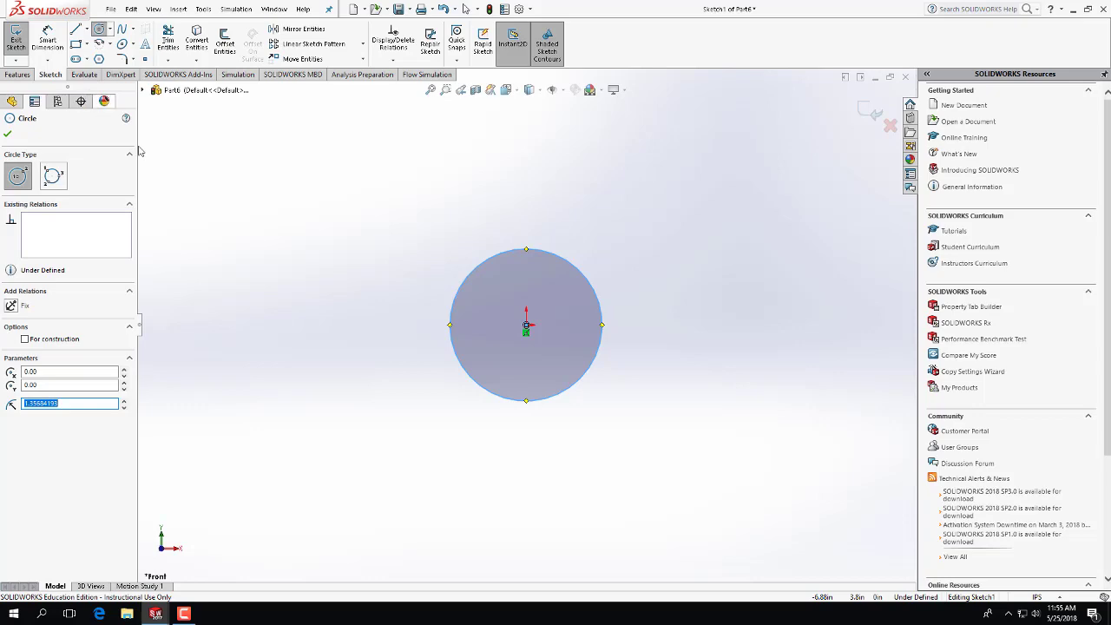
{"action": "mouse_move", "coordinate": [163, 614]}
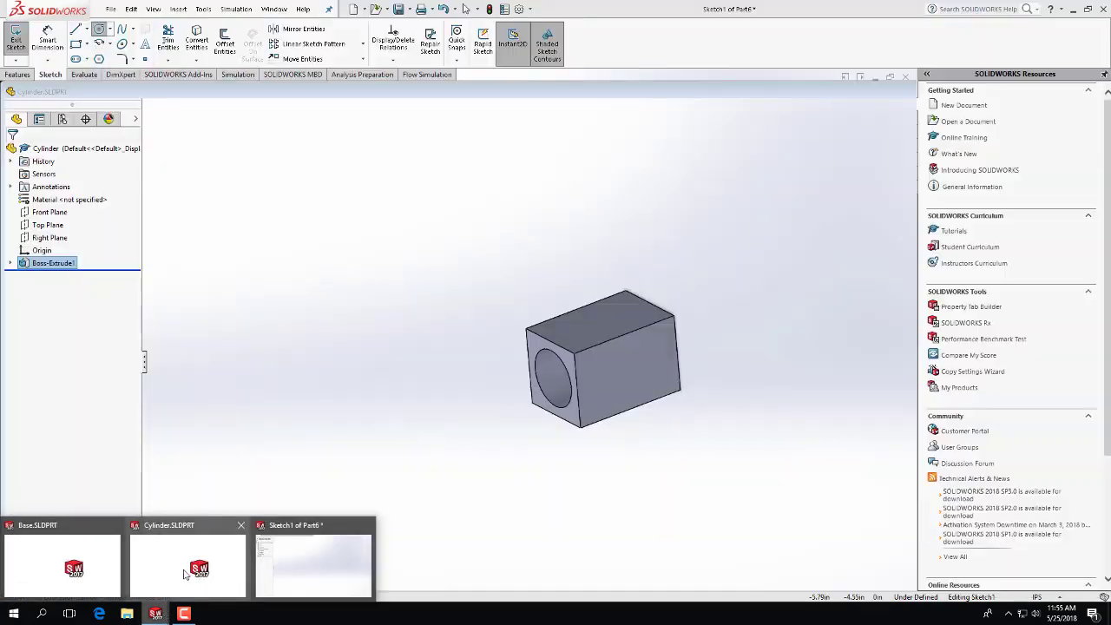
{"action": "left_click", "coordinate": [180, 538]}
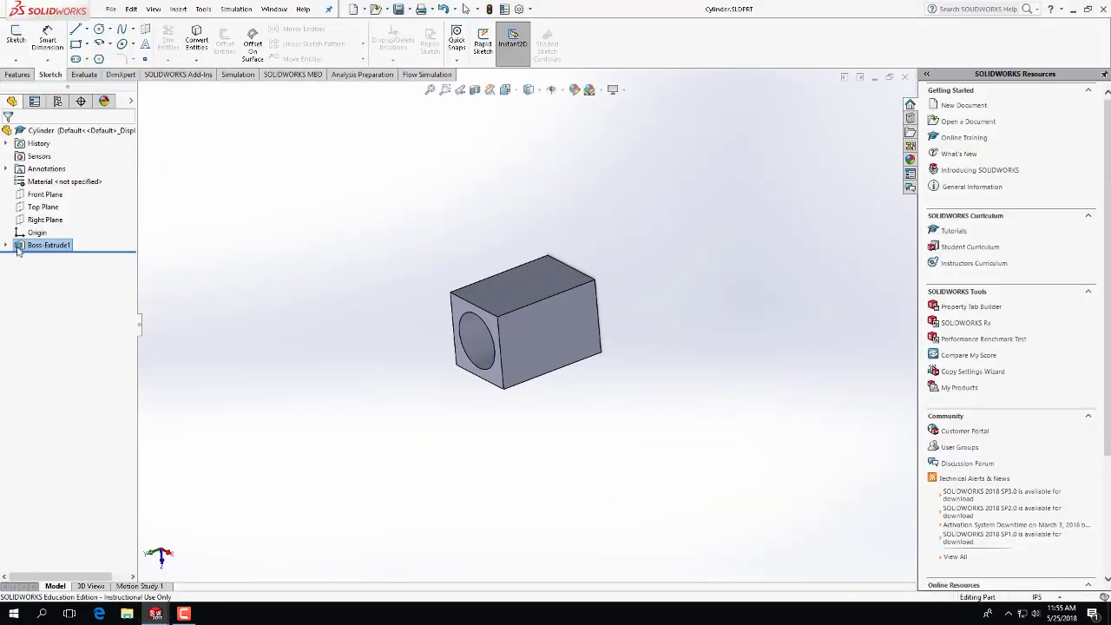
{"action": "left_click", "coordinate": [6, 246]}
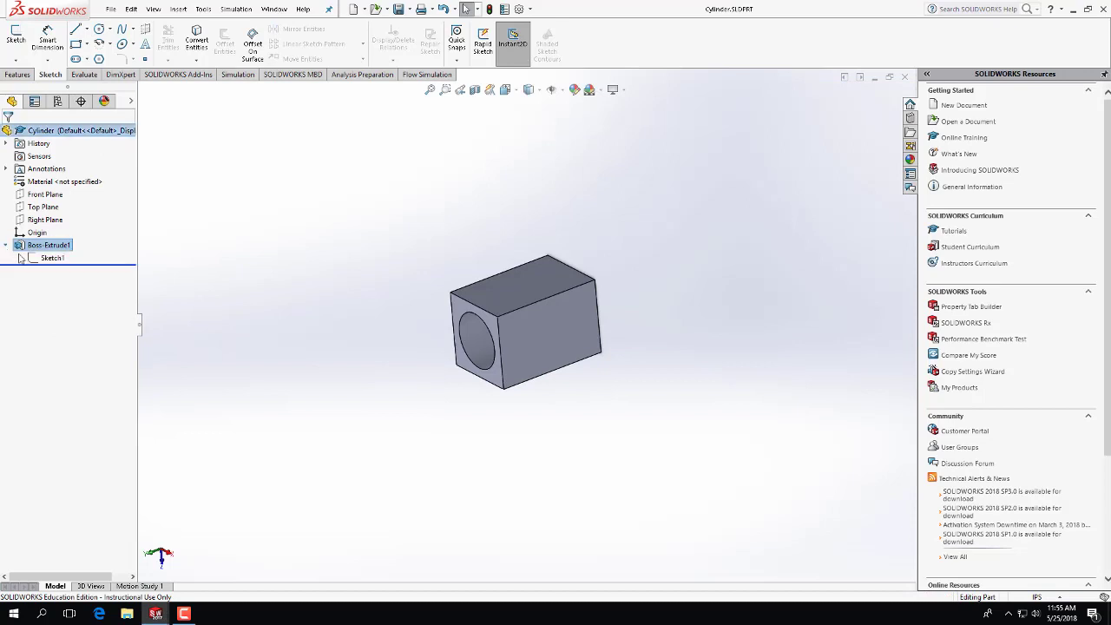
{"action": "left_click", "coordinate": [35, 259]}
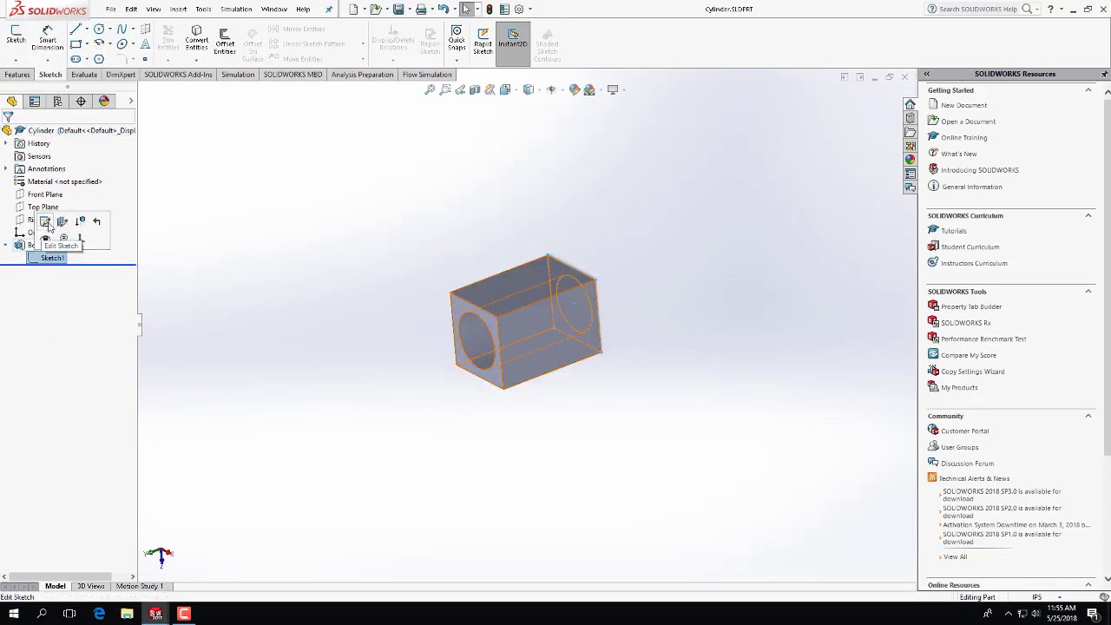
{"action": "left_click", "coordinate": [45, 222]}
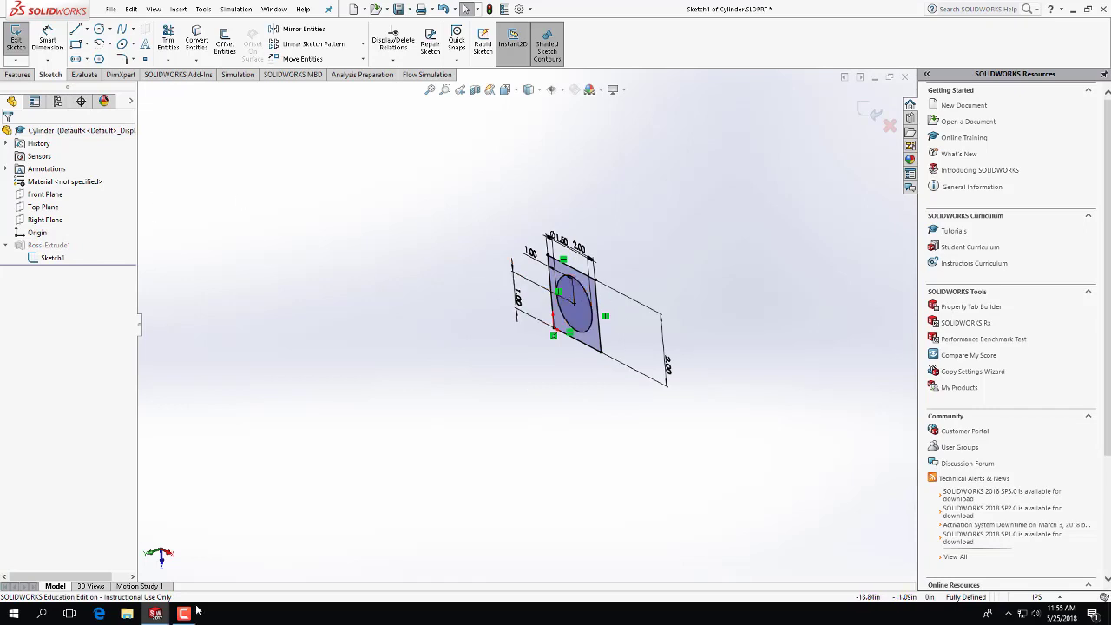
{"action": "left_click", "coordinate": [23, 39]}
{"action": "mouse_move", "coordinate": [156, 613]}
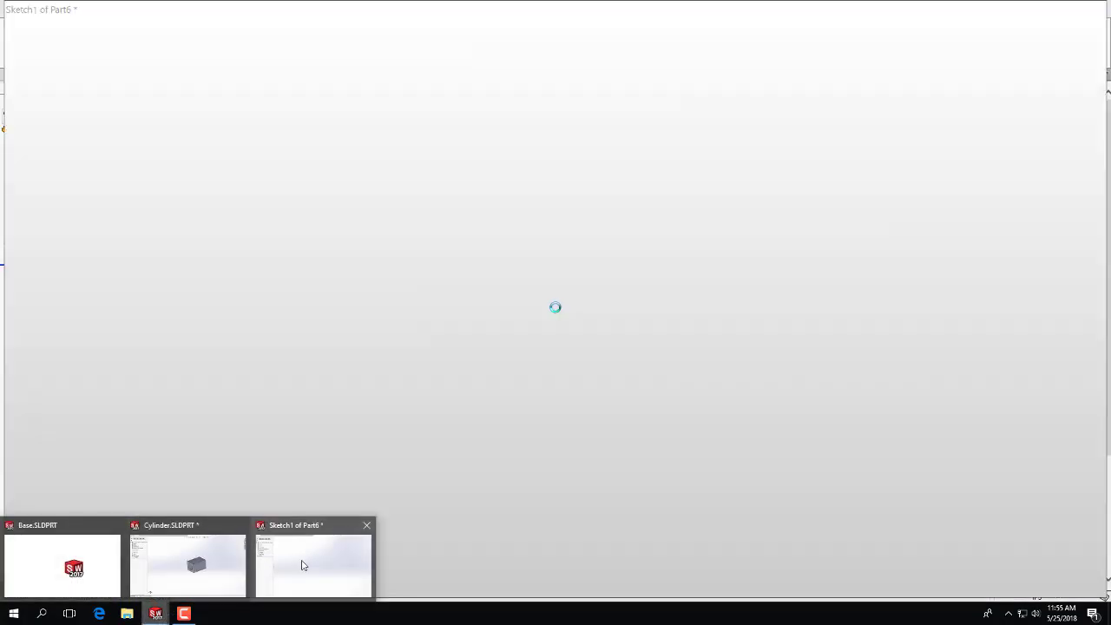
{"action": "left_click", "coordinate": [303, 565]}
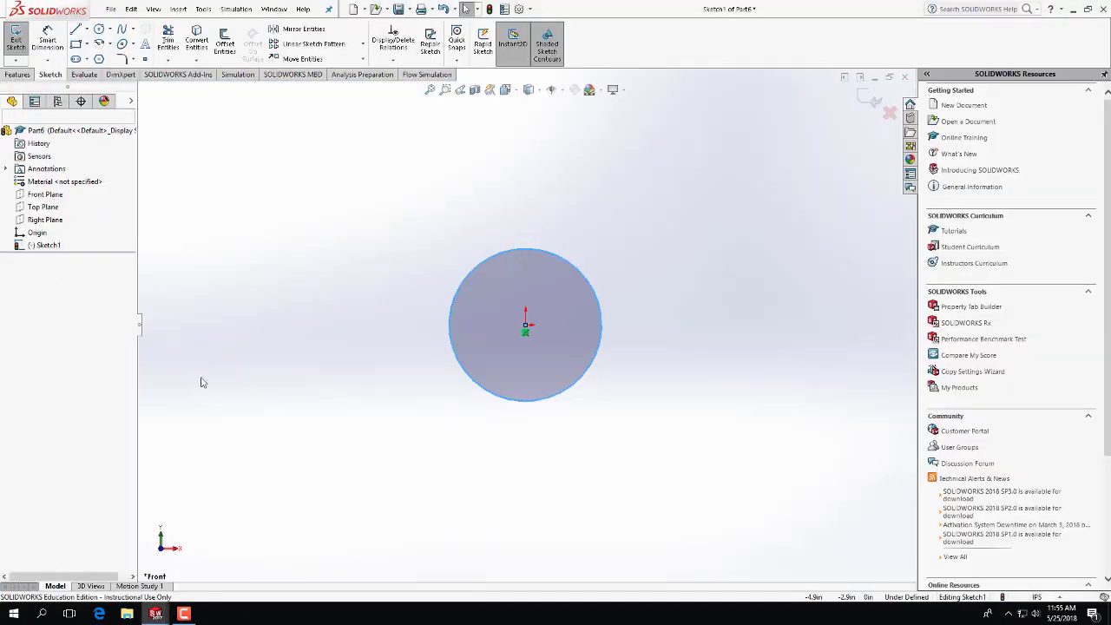
Dimension the circle to a 1.5 in diameter
{"action": "left_click", "coordinate": [49, 39]}
{"action": "left_click", "coordinate": [556, 254]}
{"action": "left_click", "coordinate": [558, 201]}
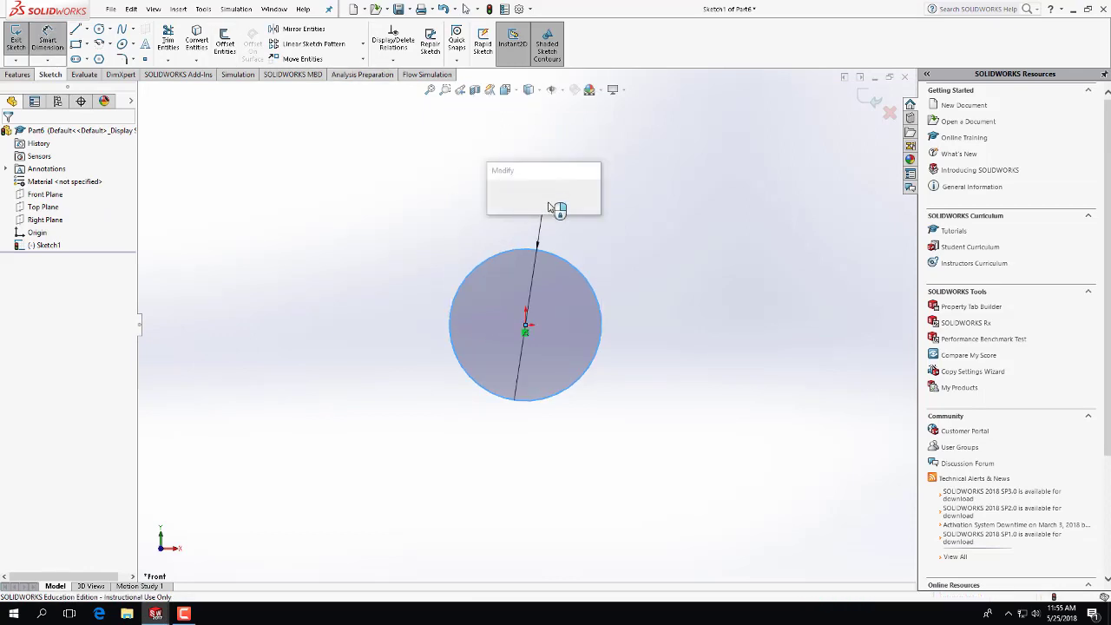
{"action": "type", "text": "1.5"}
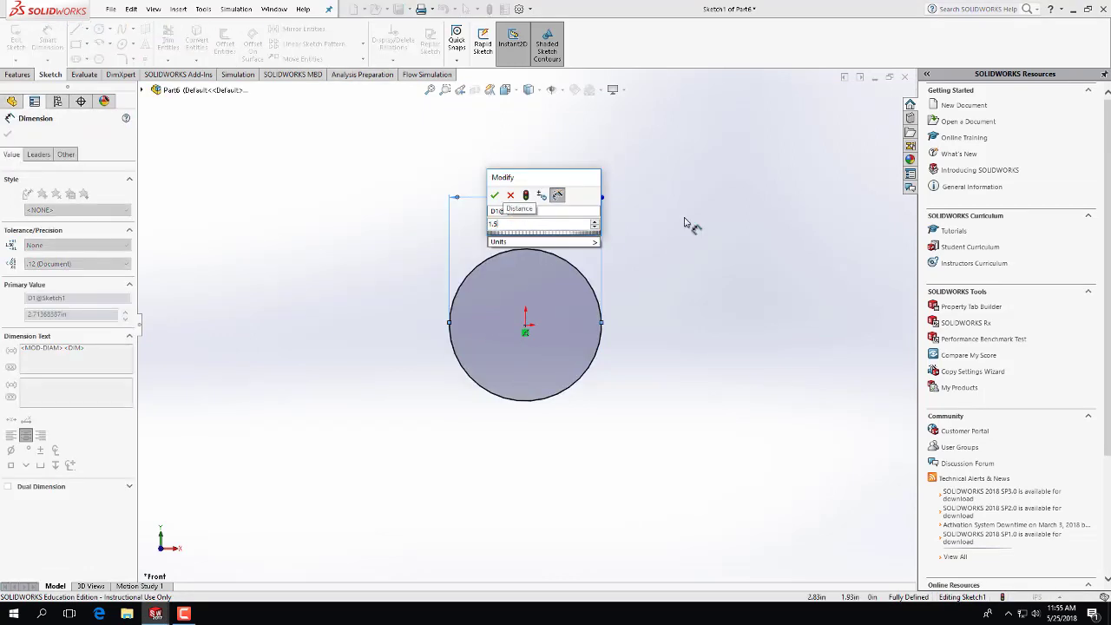
{"action": "key", "text": "Return"}
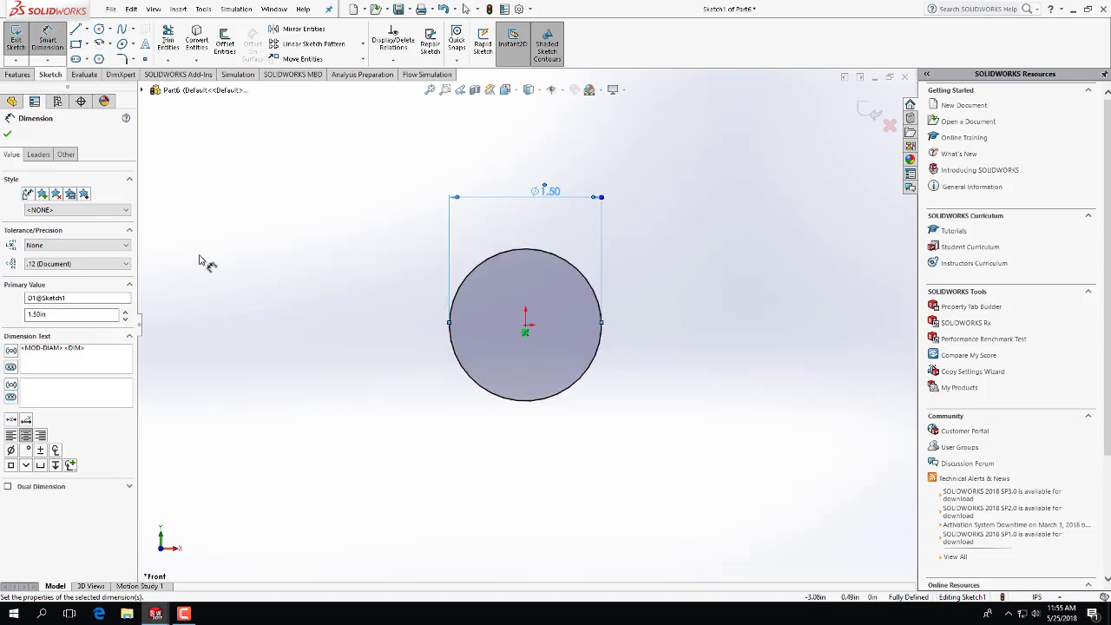
Exit the sketch and extrude the circle 0.25 in into a solid disc
{"action": "left_click", "coordinate": [16, 39]}
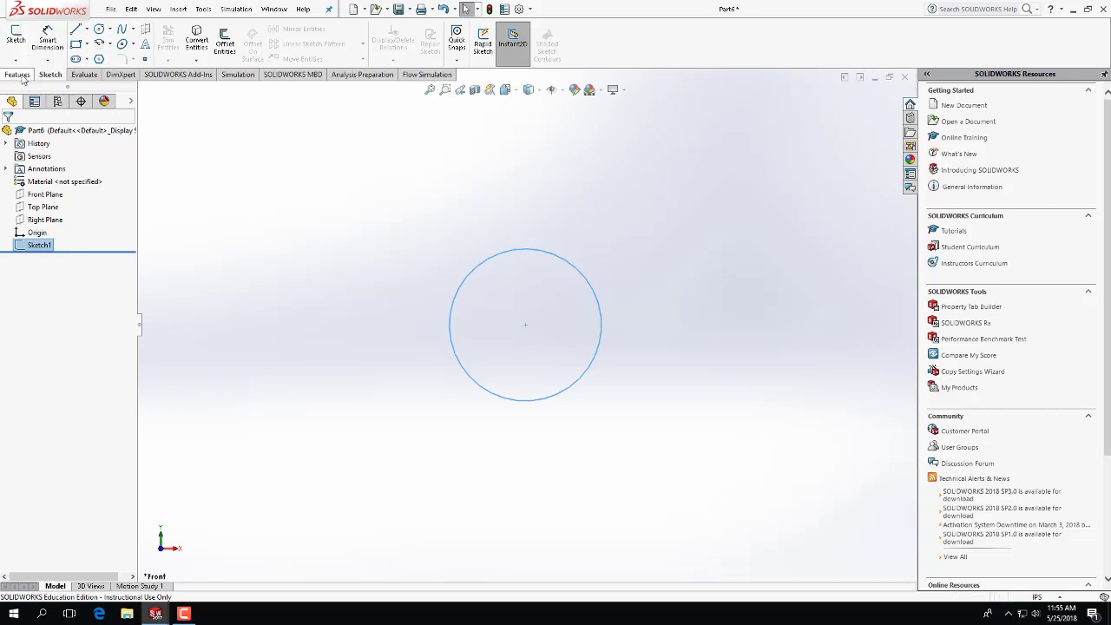
{"action": "left_click", "coordinate": [28, 54]}
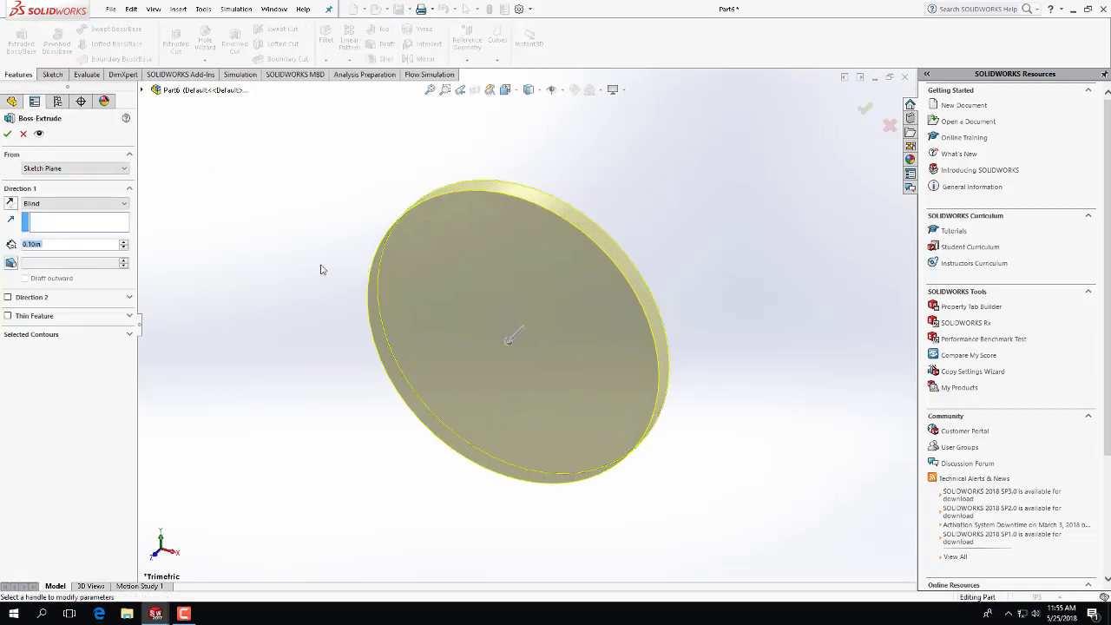
{"action": "type", "text": "0.25"}
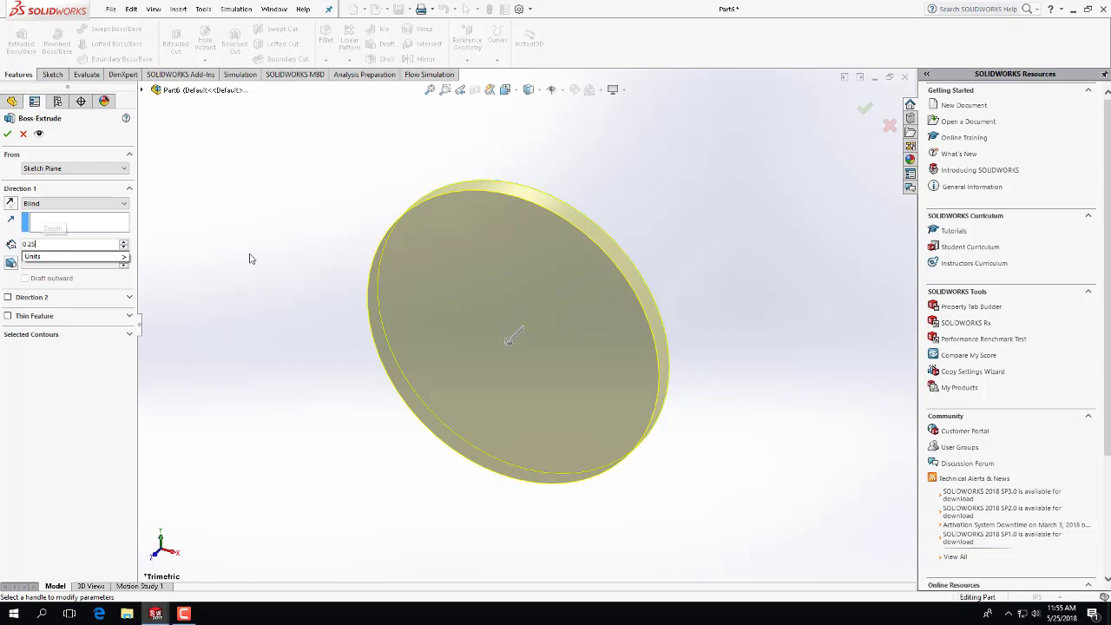
{"action": "key", "text": "Return"}
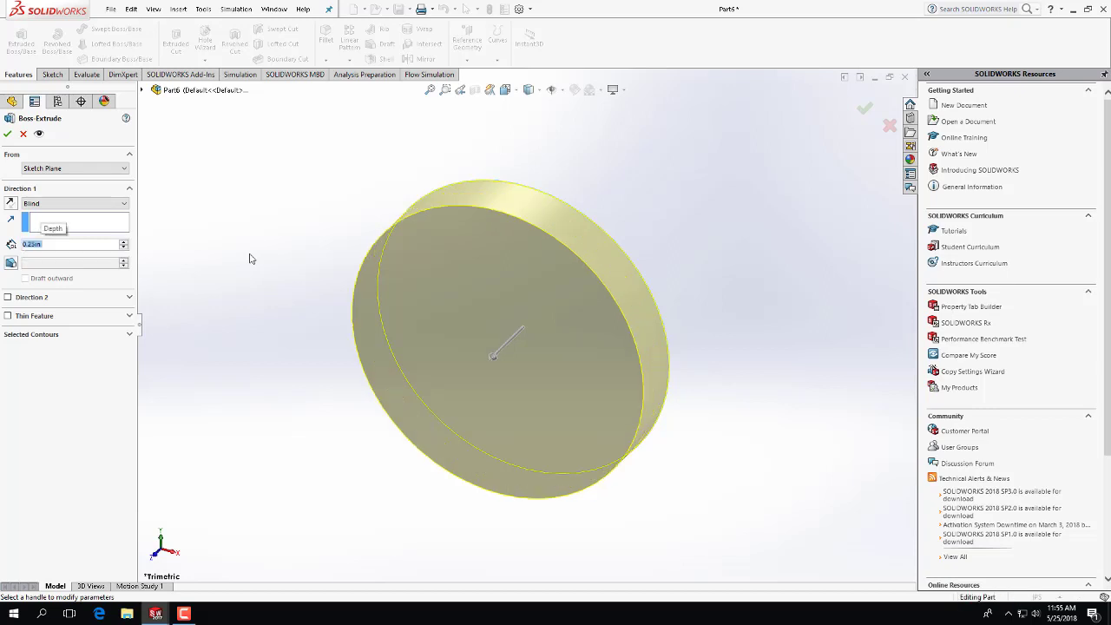
{"action": "left_click", "coordinate": [7, 133]}
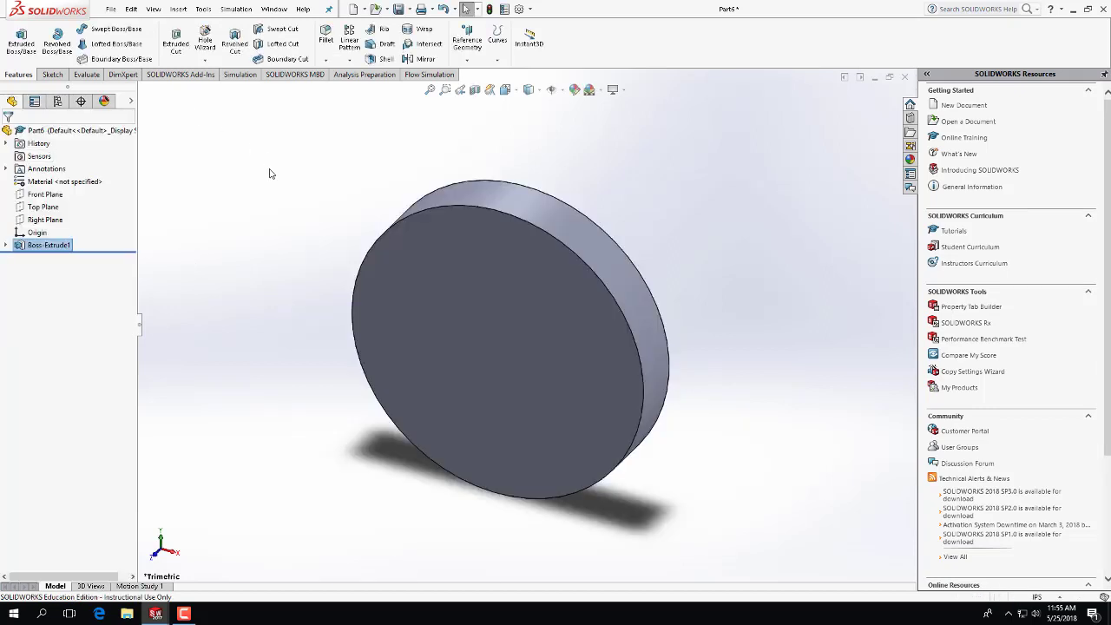
{"action": "mouse_move", "coordinate": [313, 252]}
{"action": "middle_mouse_down"}
{"action": "mouse_move", "coordinate": [298, 243]}
{"action": "mouse_move", "coordinate": [255, 269]}
{"action": "mouse_move", "coordinate": [263, 243]}
{"action": "middle_mouse_up"}
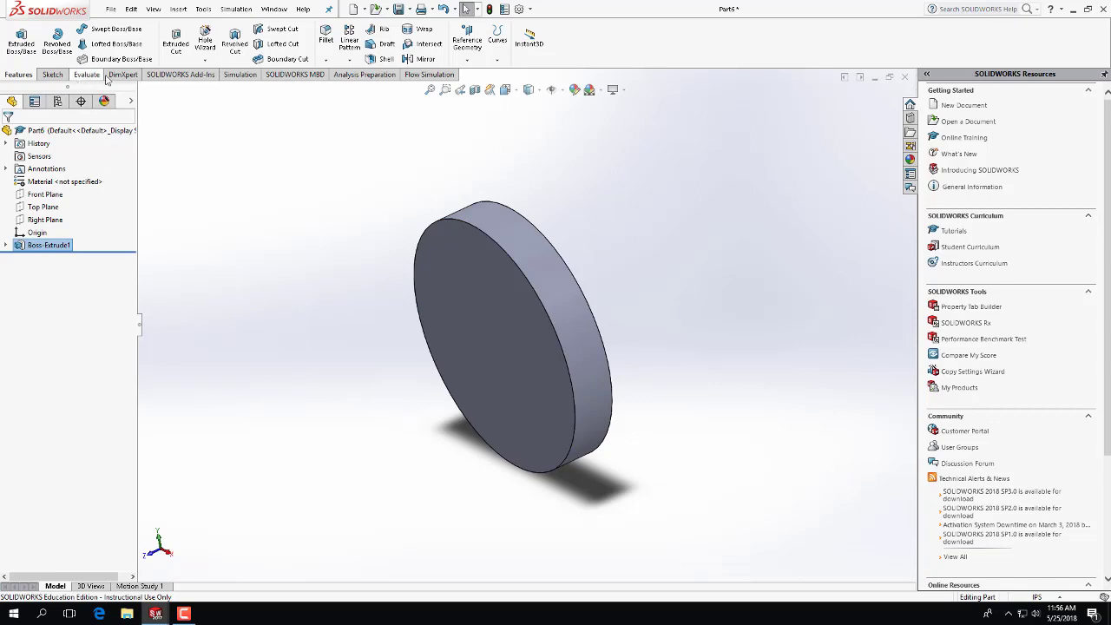
On the disc's front face, draw a center rectangle below the origin in Normal To view
{"action": "left_click", "coordinate": [52, 75]}
{"action": "left_click", "coordinate": [15, 36]}
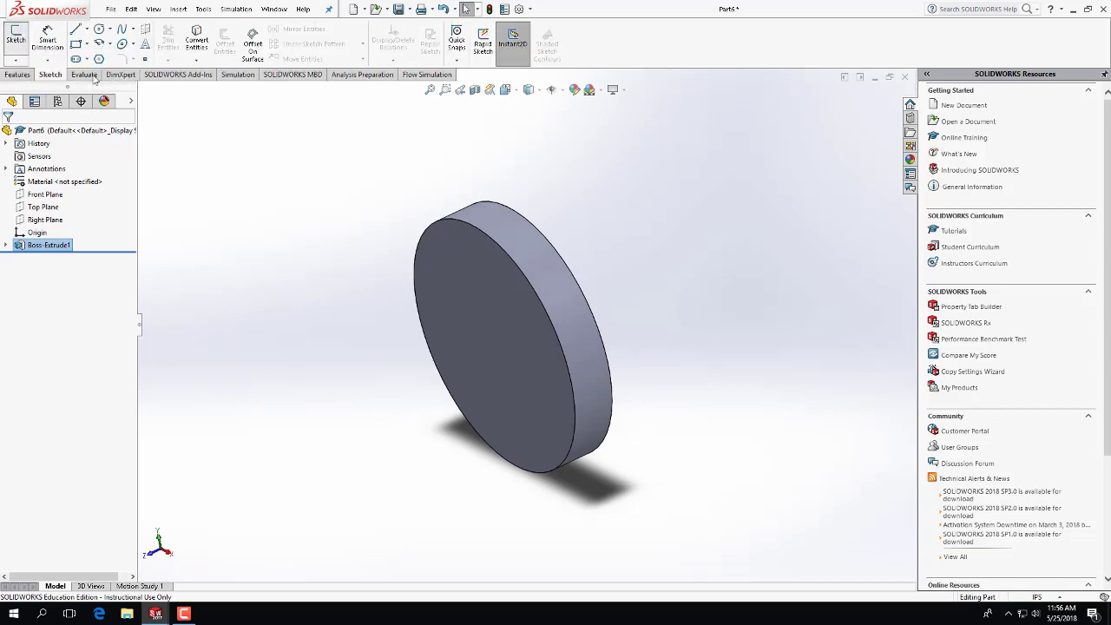
{"action": "left_click", "coordinate": [462, 335]}
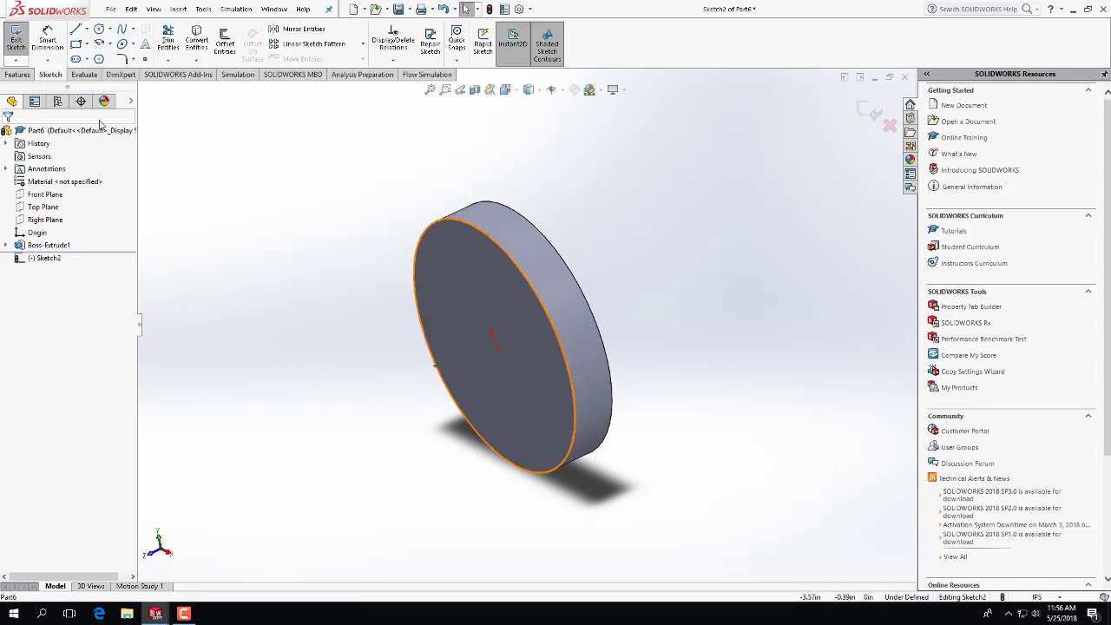
{"action": "left_click", "coordinate": [76, 45]}
{"action": "key", "text": "ctrl+8"}
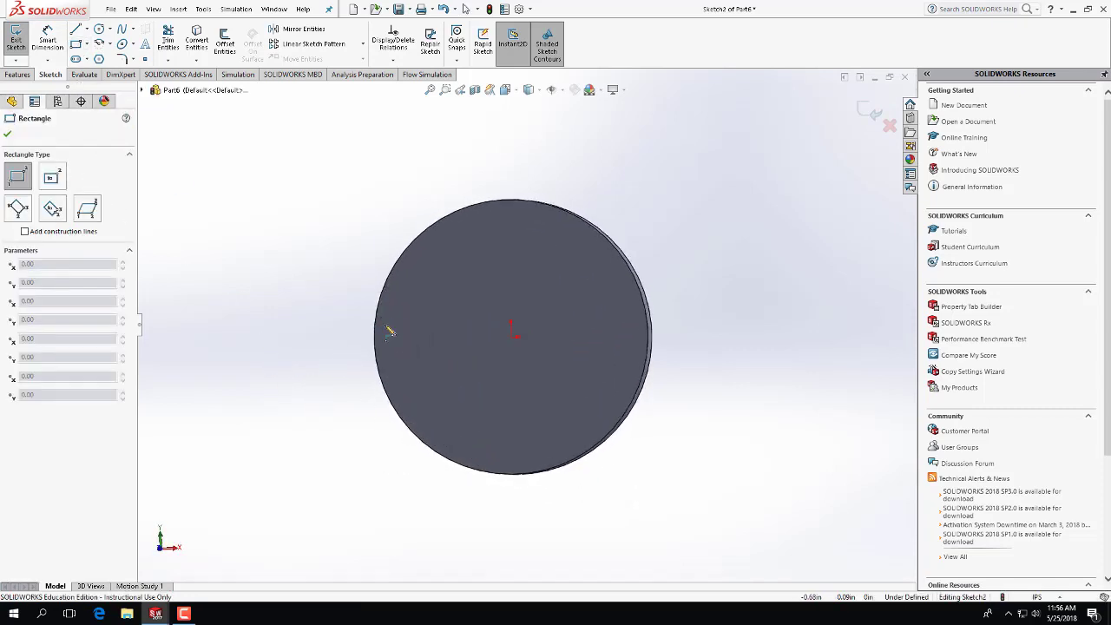
{"action": "left_click", "coordinate": [88, 44]}
{"action": "left_click", "coordinate": [96, 73]}
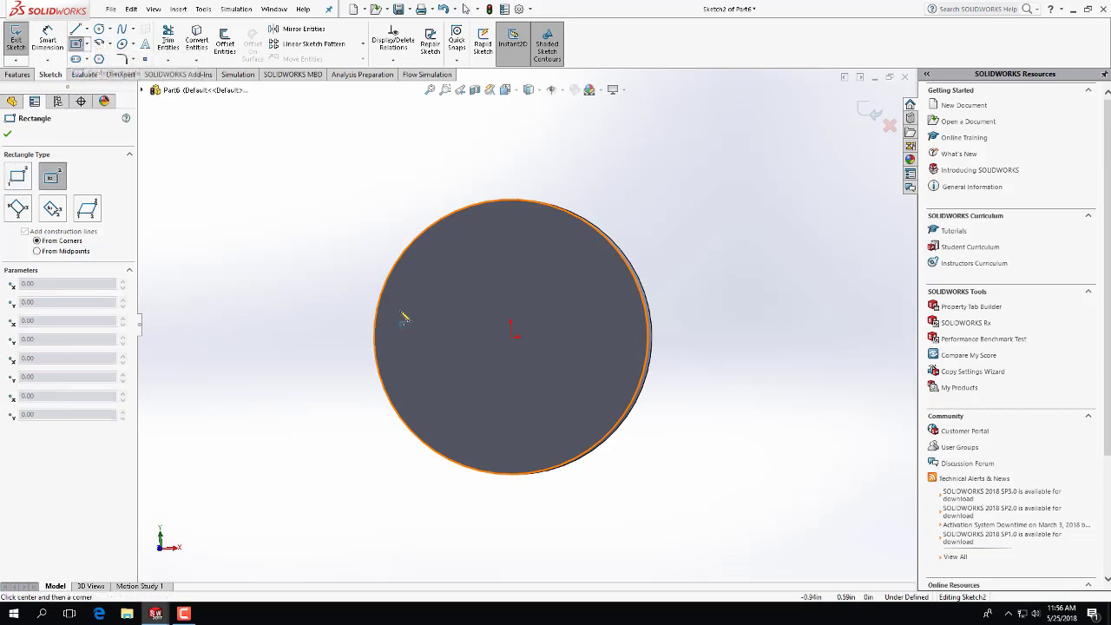
{"action": "left_click", "coordinate": [514, 403]}
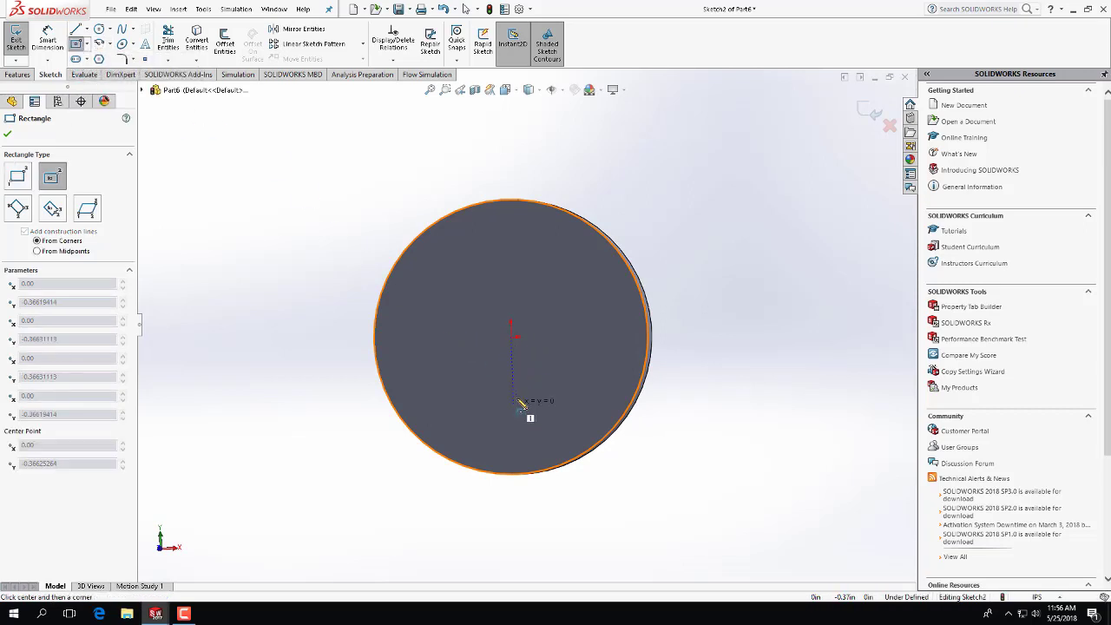
{"action": "left_click", "coordinate": [587, 390]}
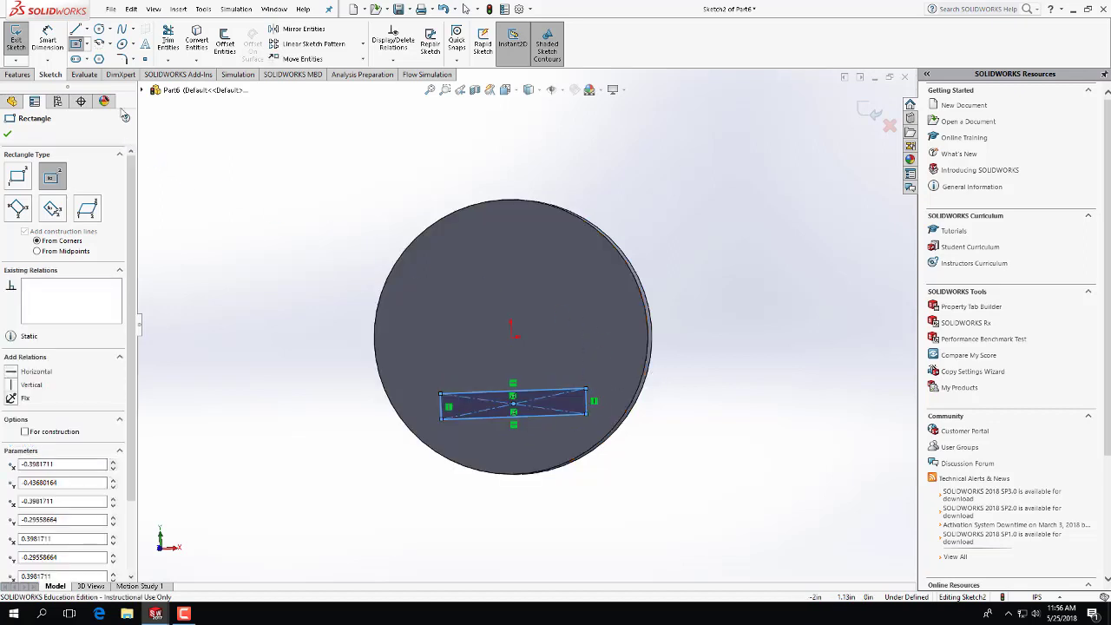
Dimension origin to the rectangle's top edge, correcting 0.5 to 0.25 in, then exit the sketch
{"action": "left_click", "coordinate": [48, 39]}
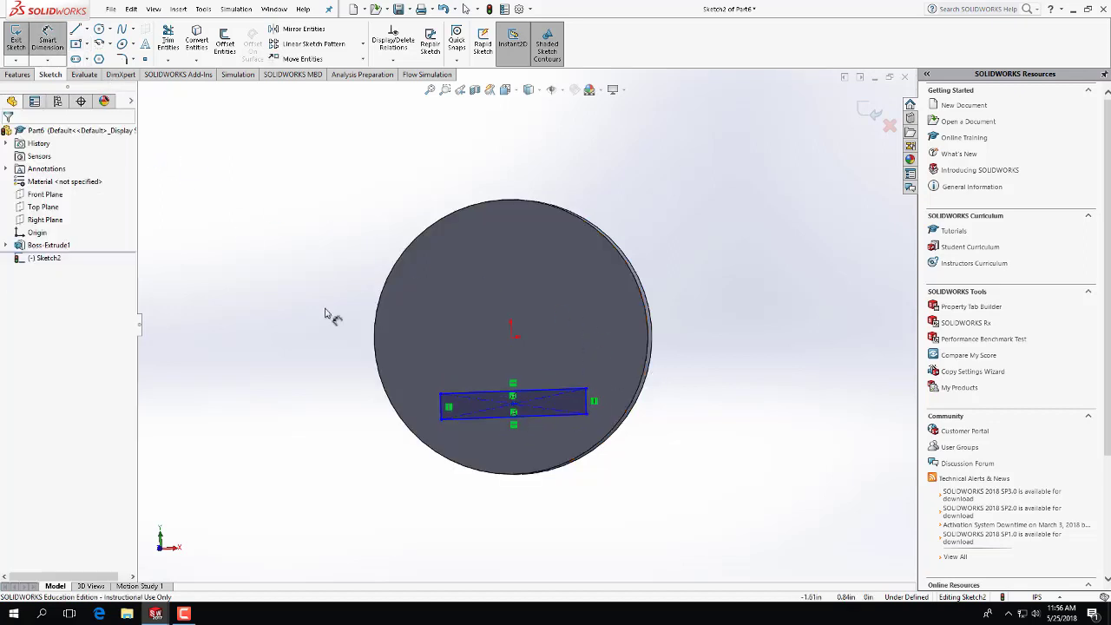
{"action": "left_click", "coordinate": [516, 340]}
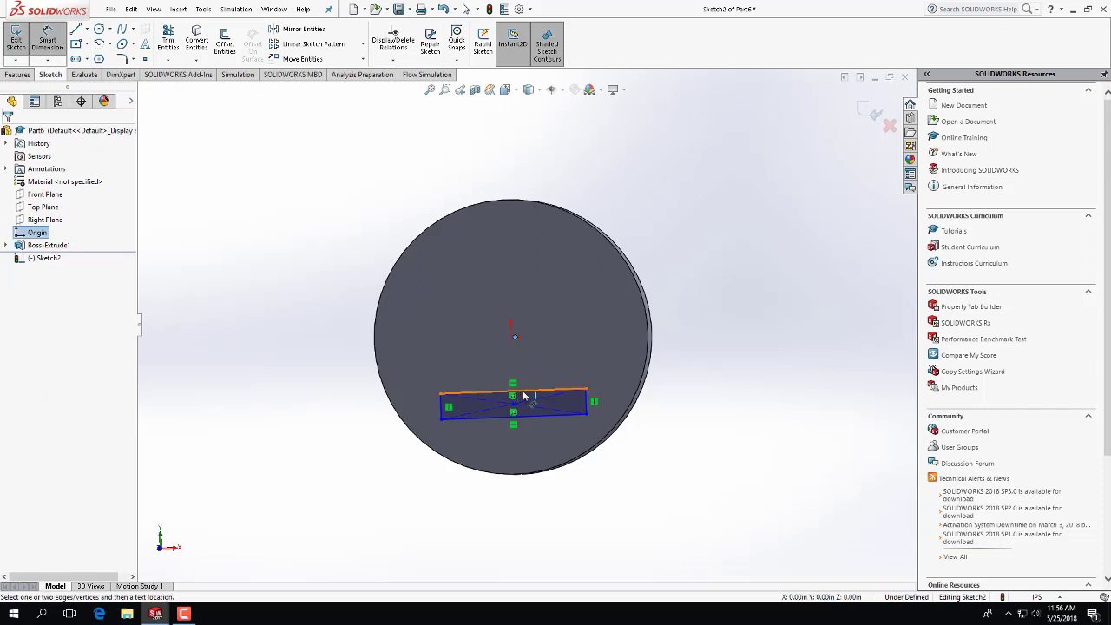
{"action": "left_click", "coordinate": [515, 390]}
{"action": "left_click", "coordinate": [558, 368]}
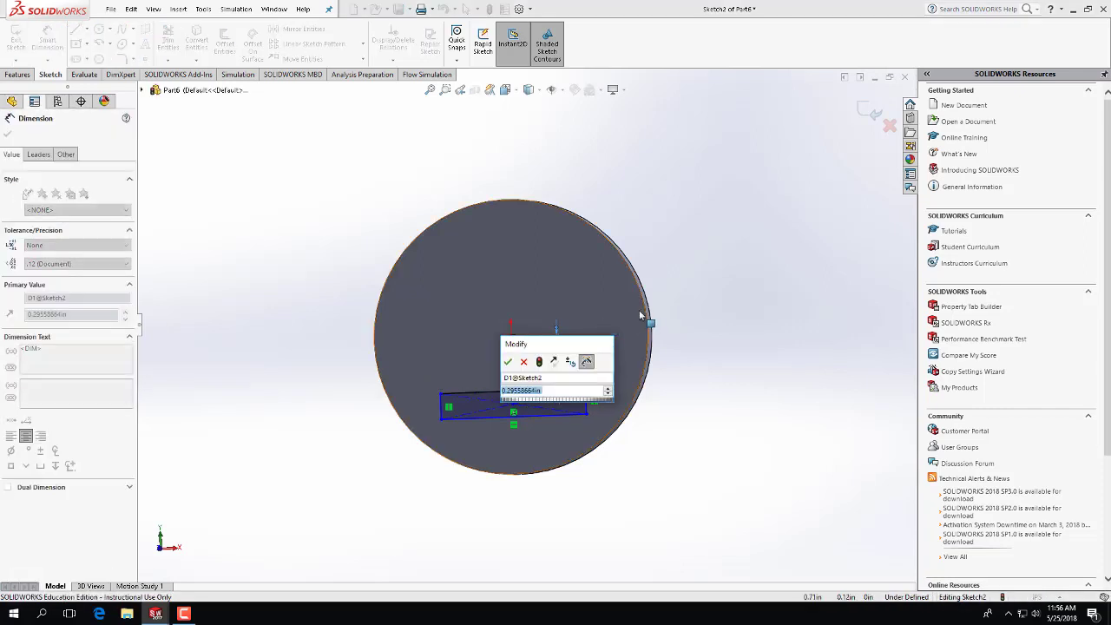
{"action": "type", "text": ".5"}
{"action": "key", "text": "Return"}
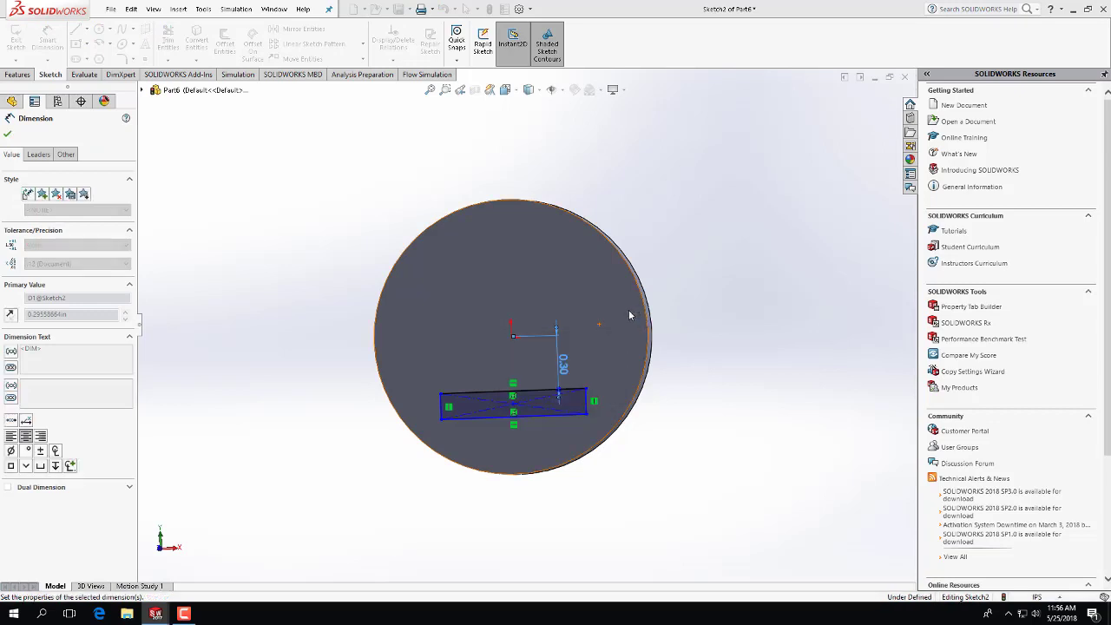
{"action": "double_click", "coordinate": [564, 385]}
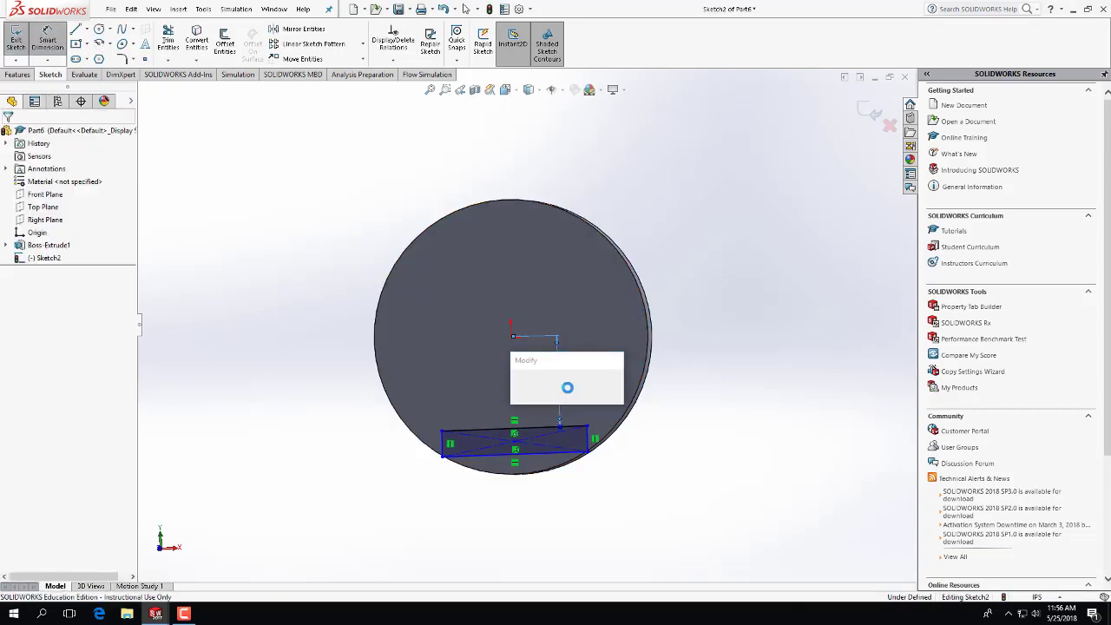
{"action": "type", "text": "0.25"}
{"action": "key", "text": "Return"}
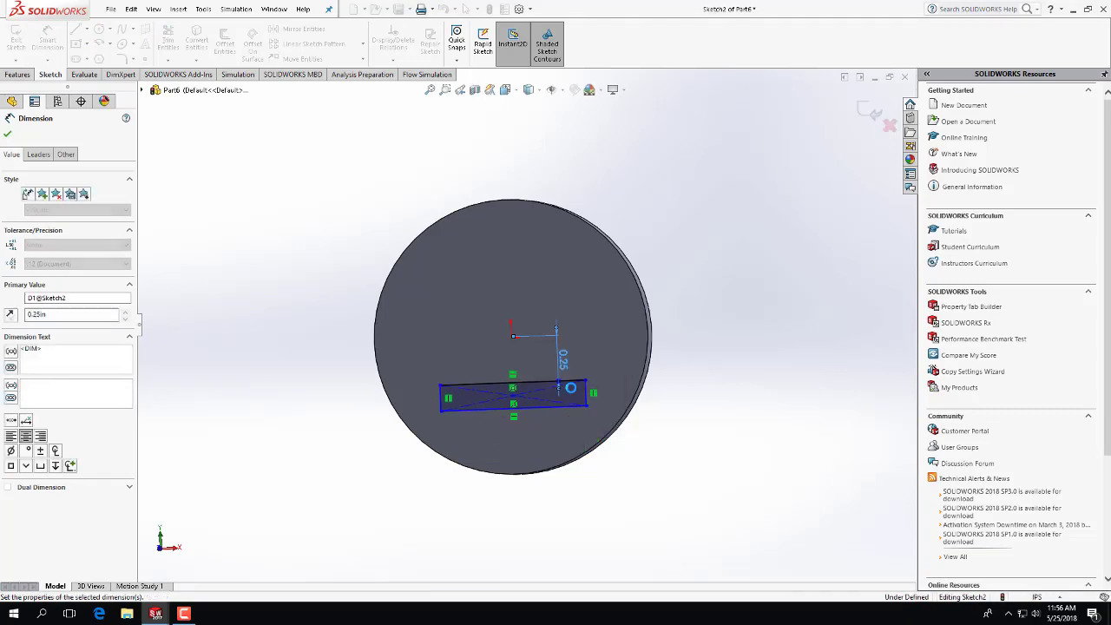
{"action": "middle_click_drag", "start_coordinate": [646, 396], "coordinate": [715, 408]}
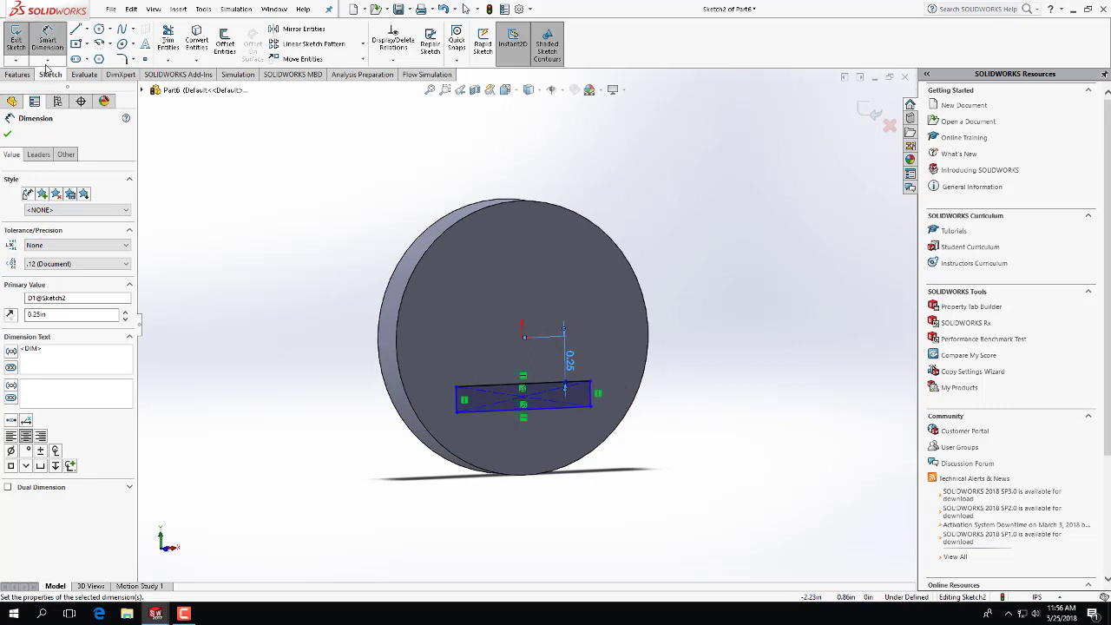
{"action": "left_click", "coordinate": [15, 40]}
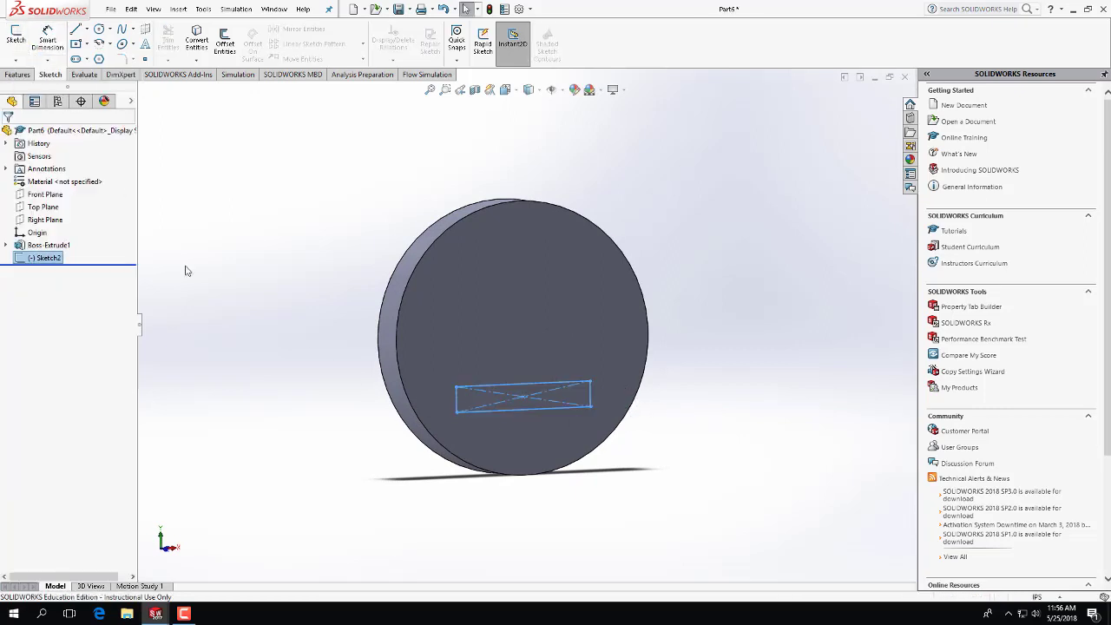
Extrude the rectangle 1 in into a bar merged with the disc, then view it isometrically
{"action": "left_click", "coordinate": [21, 75]}
{"action": "left_click", "coordinate": [21, 40]}
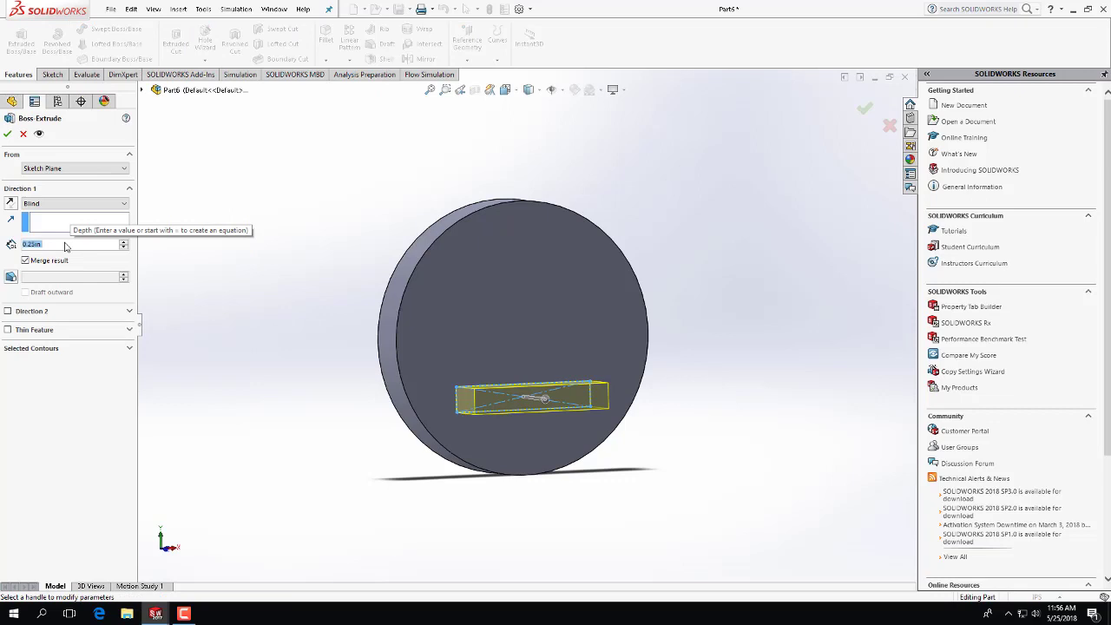
{"action": "type", "text": "1"}
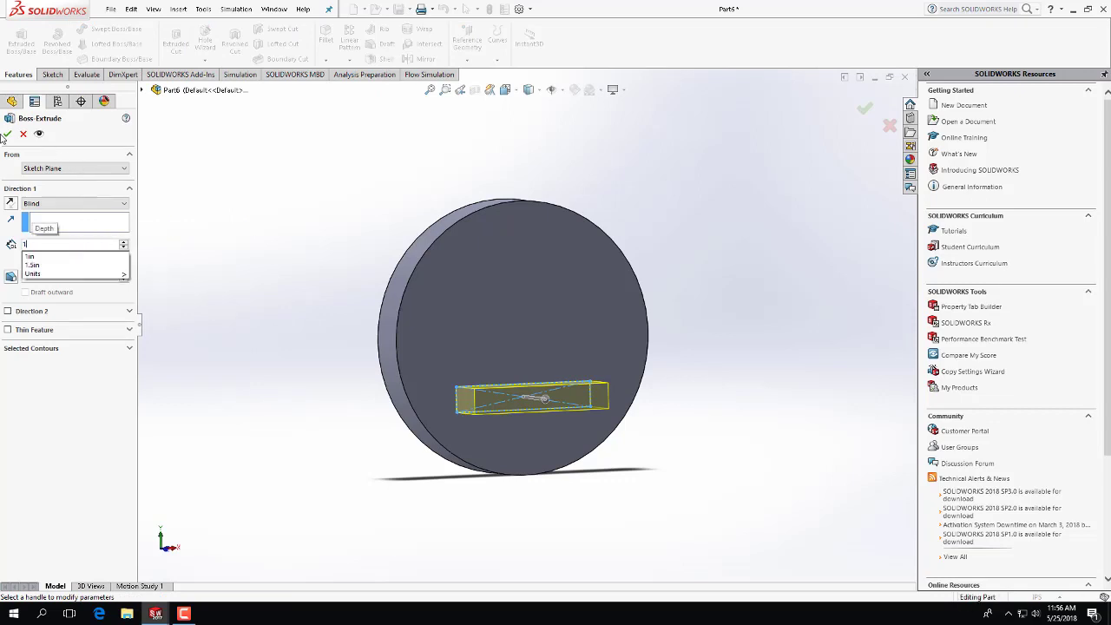
{"action": "key", "text": "Return"}
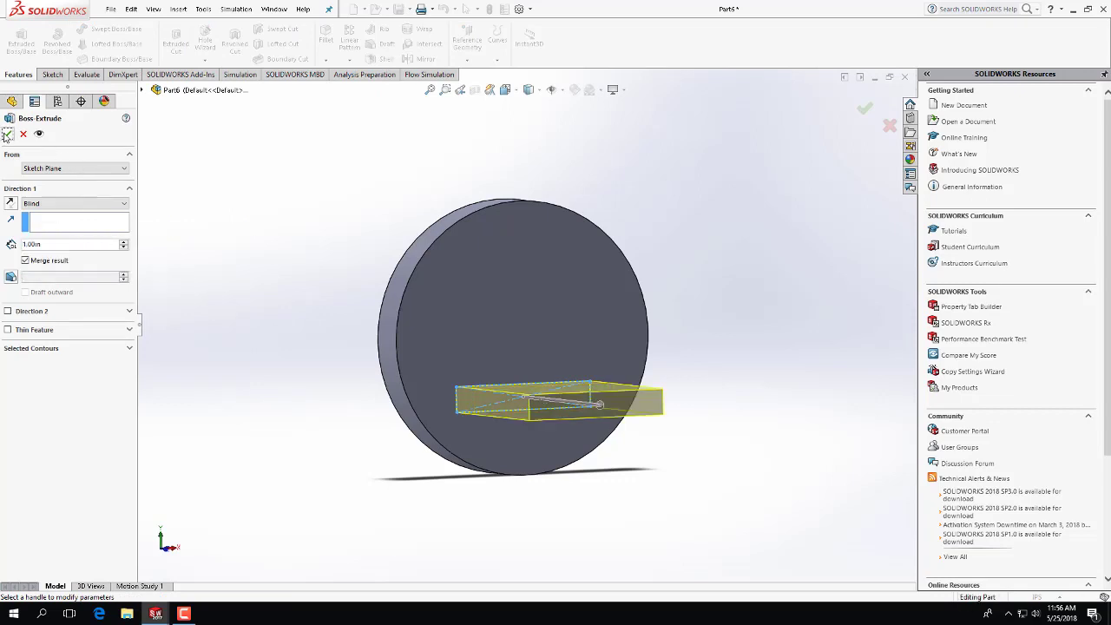
{"action": "left_click", "coordinate": [8, 134]}
{"action": "middle_click_drag", "start_coordinate": [314, 304], "coordinate": [391, 299]}
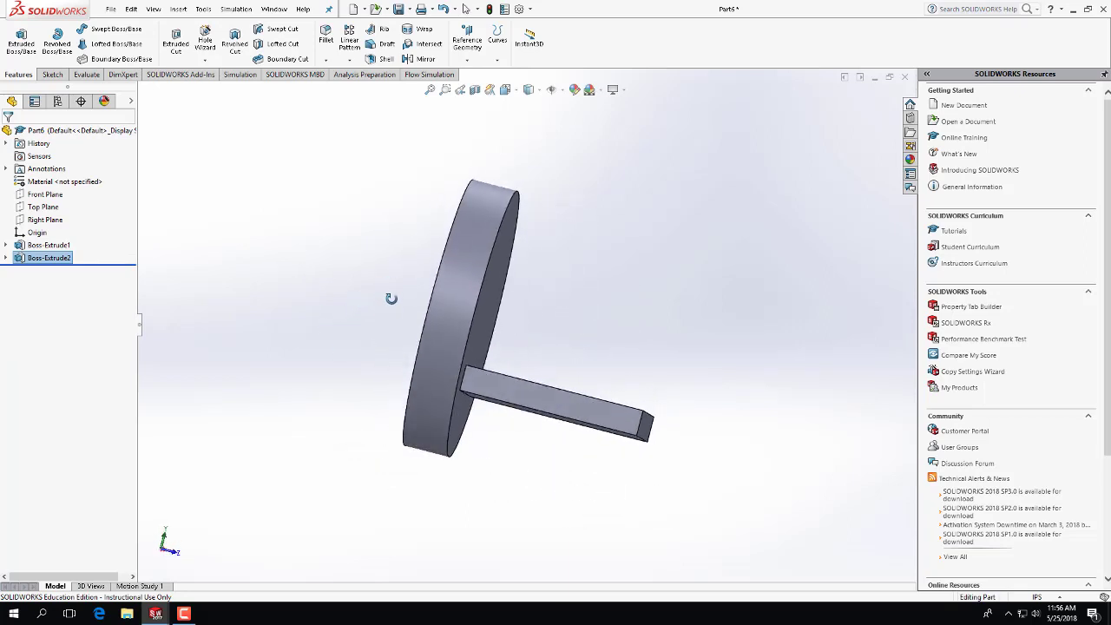
{"action": "key", "text": "ctrl+7"}
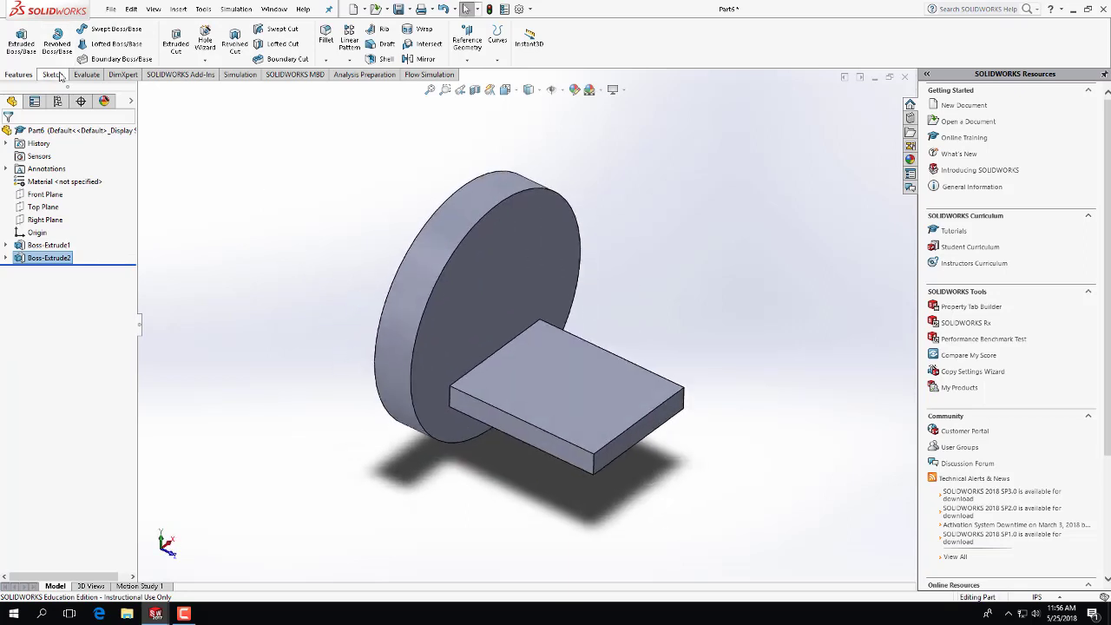
{"action": "left_click", "coordinate": [52, 75]}
Start a sketch on the bar's top face and draw a small circle on it
{"action": "left_click", "coordinate": [15, 39]}
{"action": "left_click", "coordinate": [576, 391]}
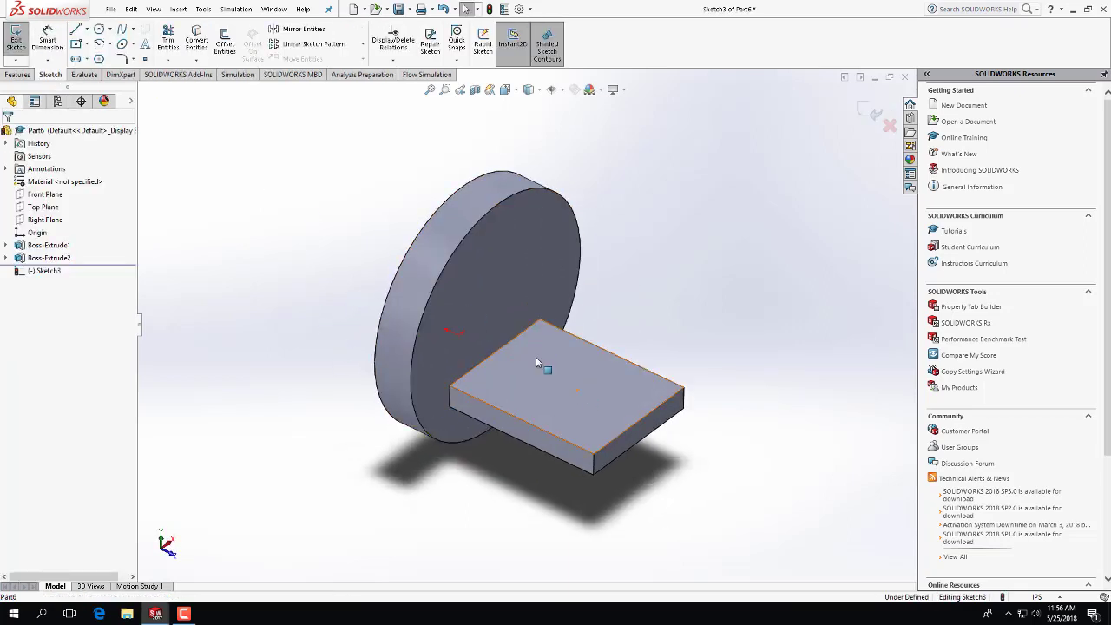
{"action": "left_click", "coordinate": [99, 29]}
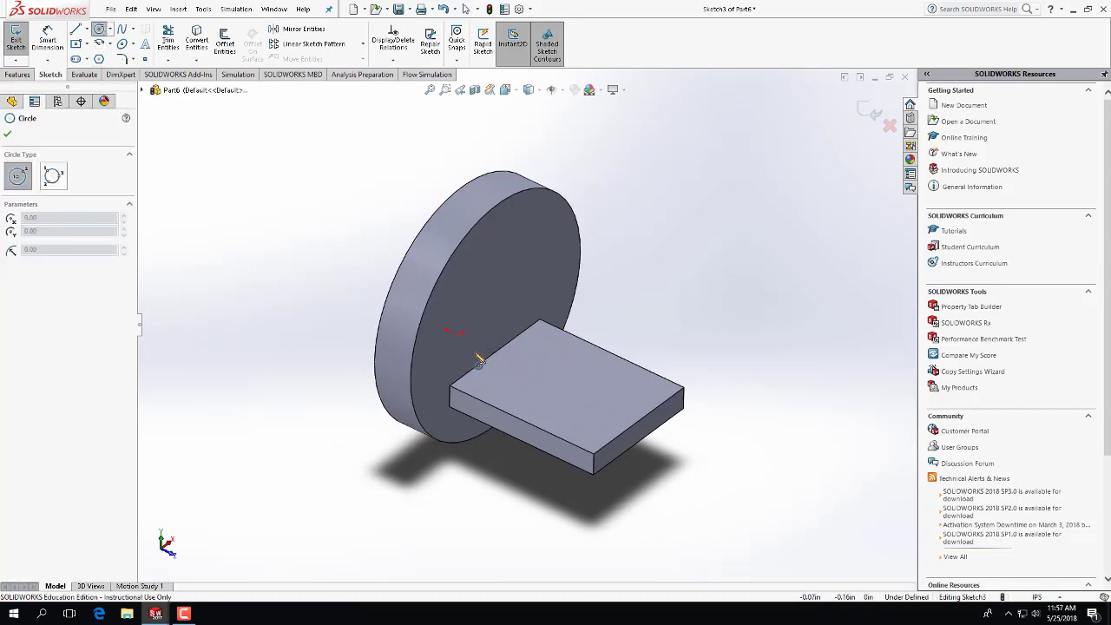
{"action": "left_click", "coordinate": [604, 403]}
{"action": "left_click", "coordinate": [616, 403]}
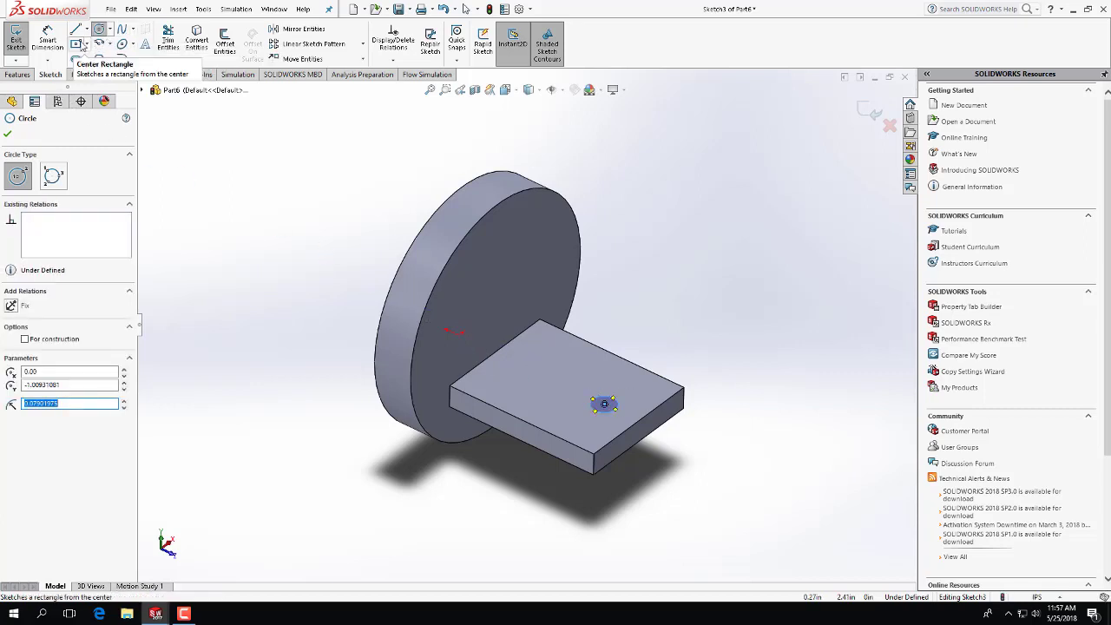
Dimension the circle to 0.25 in diameter, centred 0.25 in from the plate's front edge
{"action": "left_click", "coordinate": [48, 39]}
{"action": "left_click", "coordinate": [608, 401]}
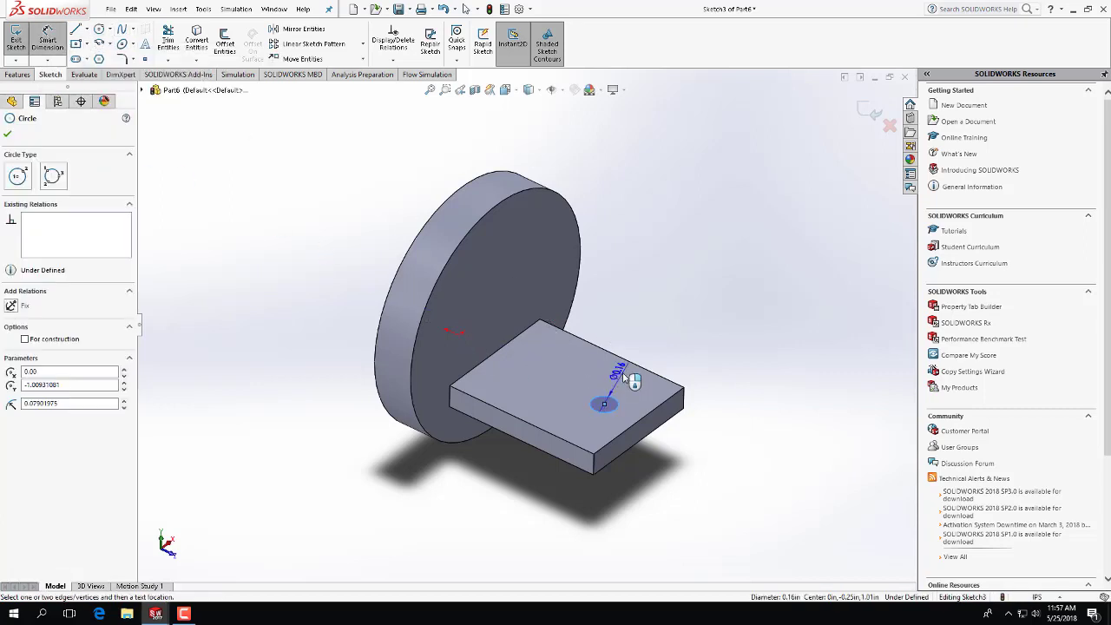
{"action": "left_click", "coordinate": [637, 372]}
{"action": "type", "text": "0.25"}
{"action": "key", "text": "Return"}
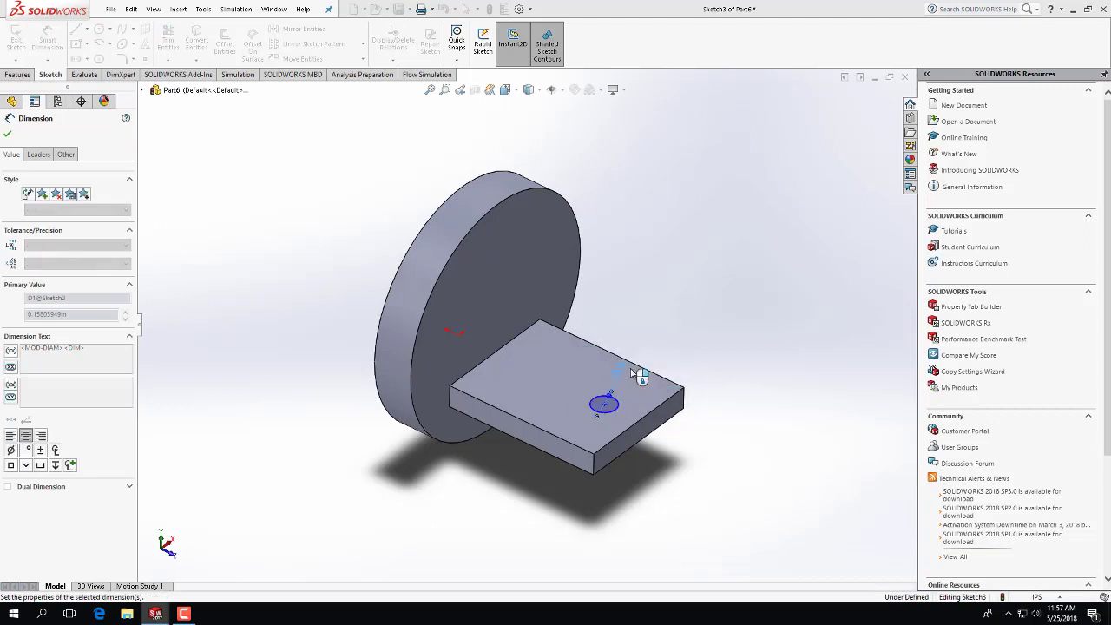
{"action": "left_click", "coordinate": [607, 406]}
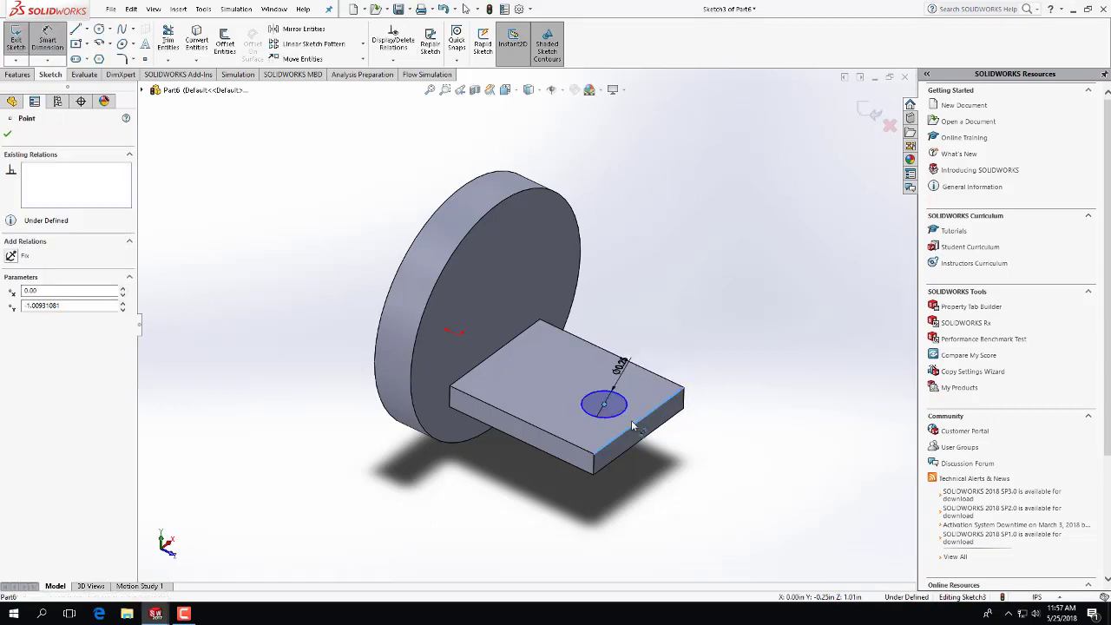
{"action": "left_click", "coordinate": [641, 421]}
{"action": "left_click", "coordinate": [670, 362]}
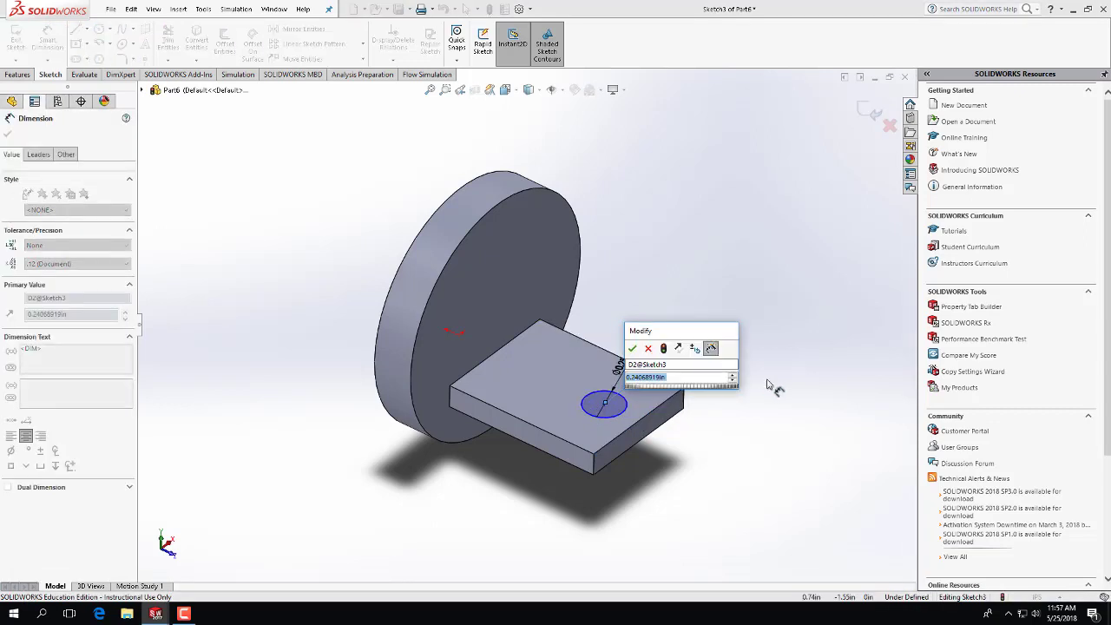
{"action": "type", "text": "0.2"}
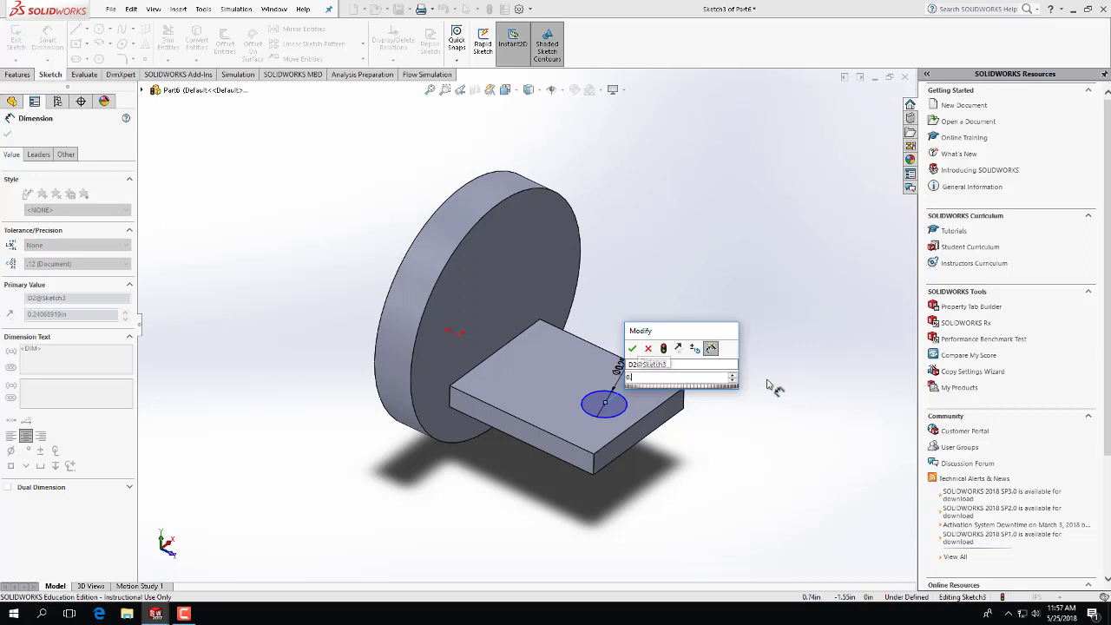
{"action": "type", "text": "5"}
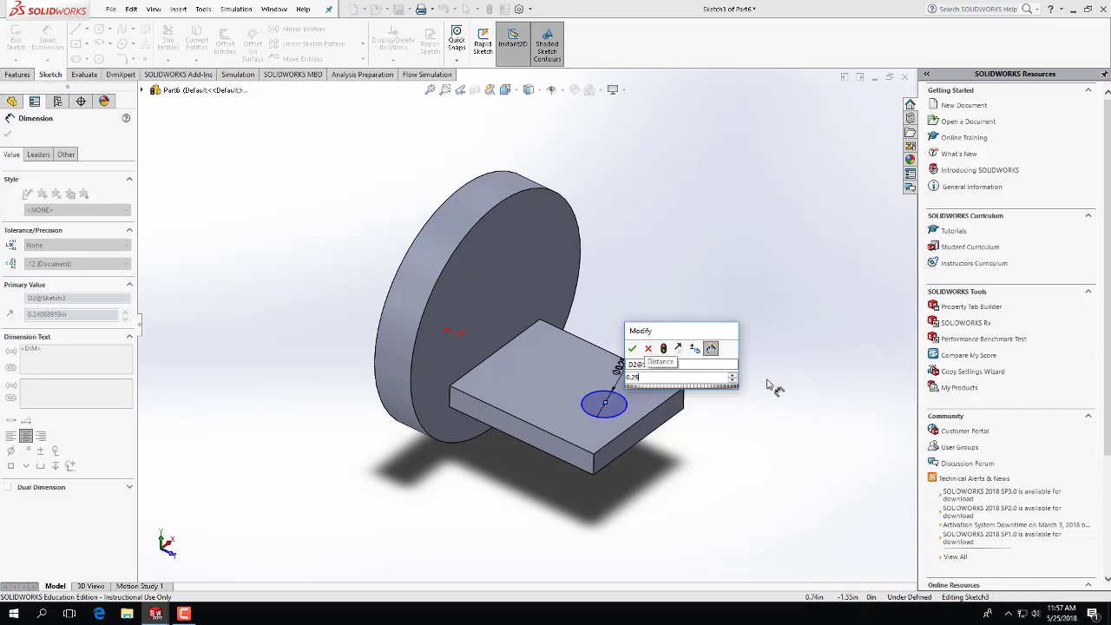
{"action": "key", "text": "Return"}
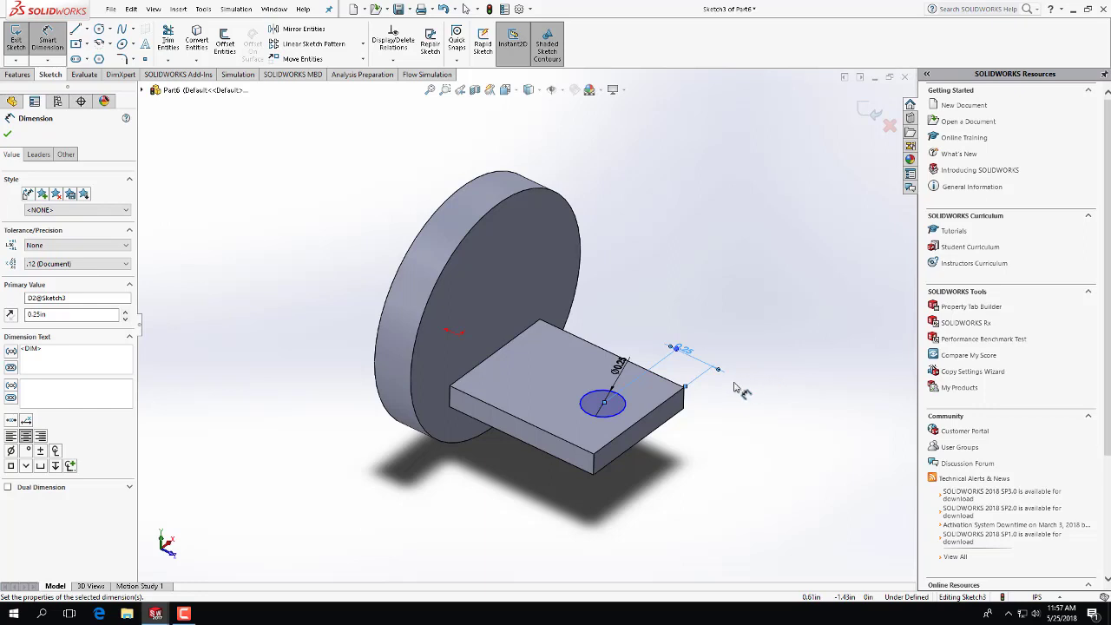
{"action": "left_click", "coordinate": [8, 134]}
Exit the sketch and extrude the small circle 0.5 in into a pin on the bar
{"action": "left_click", "coordinate": [15, 39]}
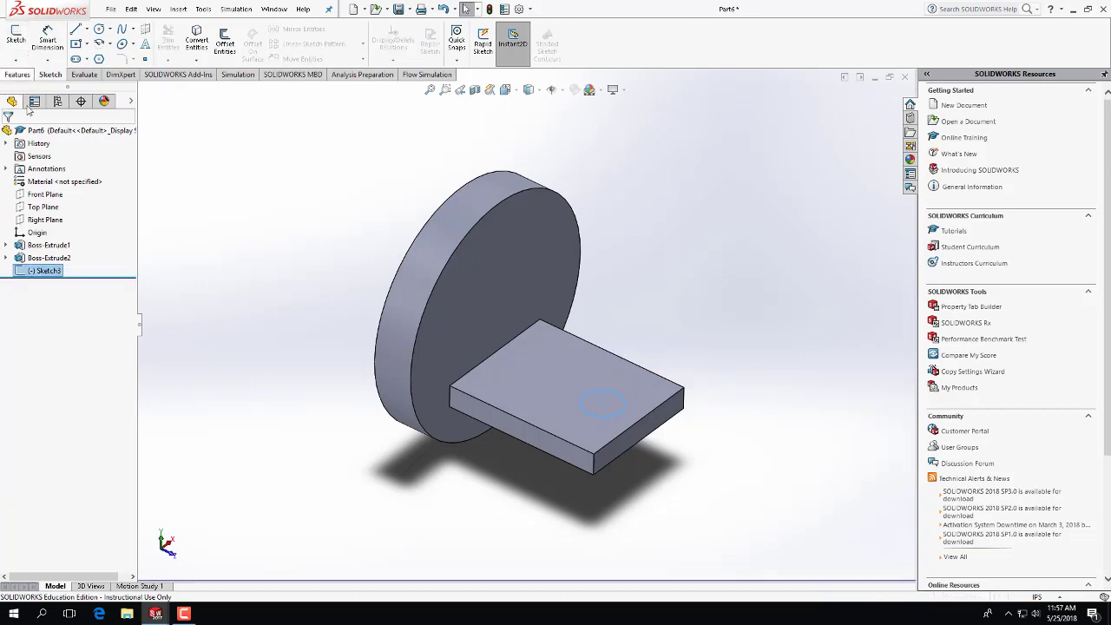
{"action": "left_click", "coordinate": [16, 76]}
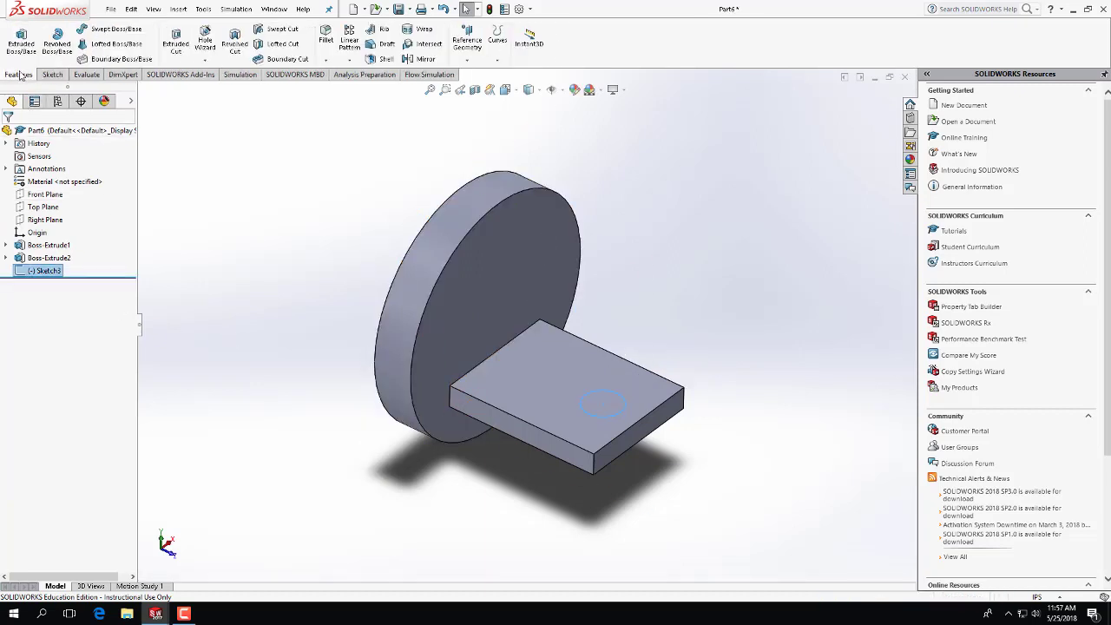
{"action": "left_click", "coordinate": [21, 39]}
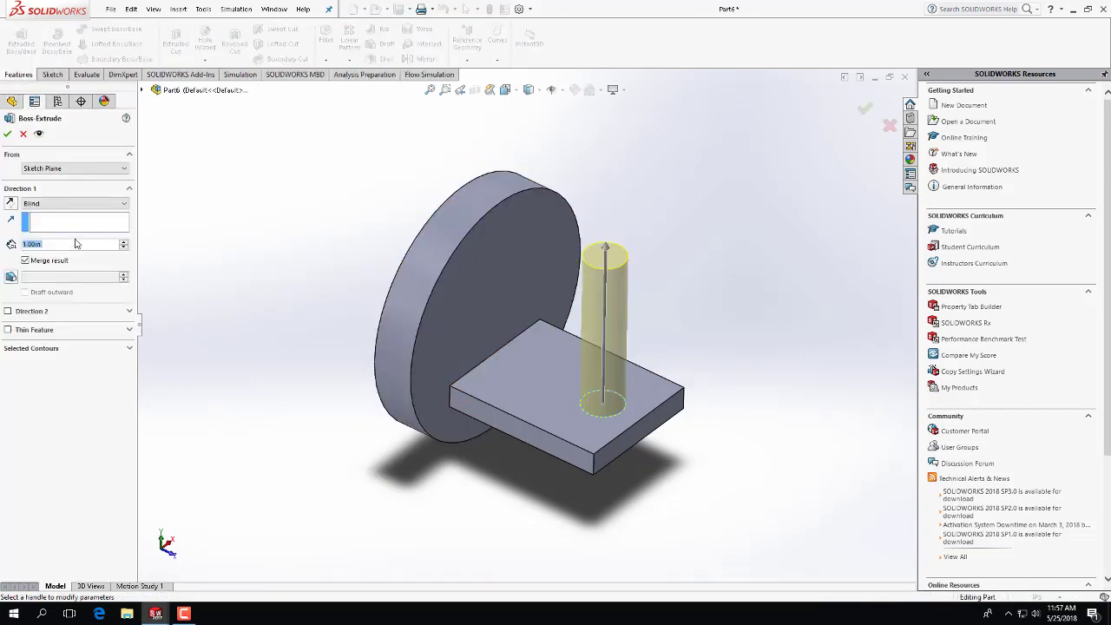
{"action": "type", "text": "0.5"}
{"action": "key", "text": "Return"}
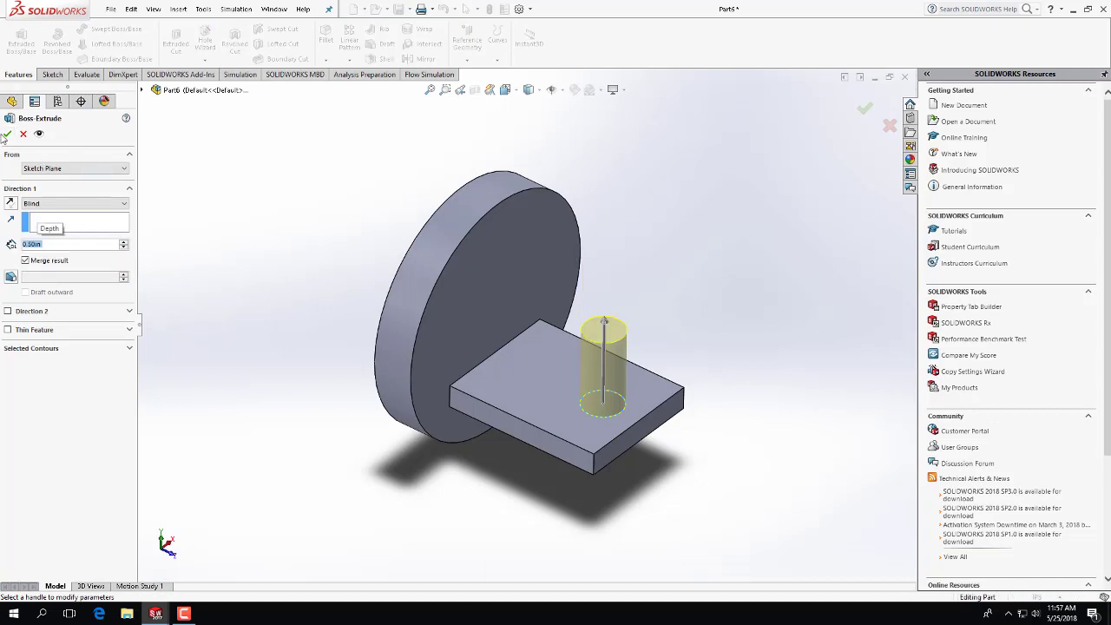
{"action": "left_click", "coordinate": [6, 133]}
{"action": "middle_click_drag", "start_coordinate": [496, 449], "coordinate": [526, 311]}
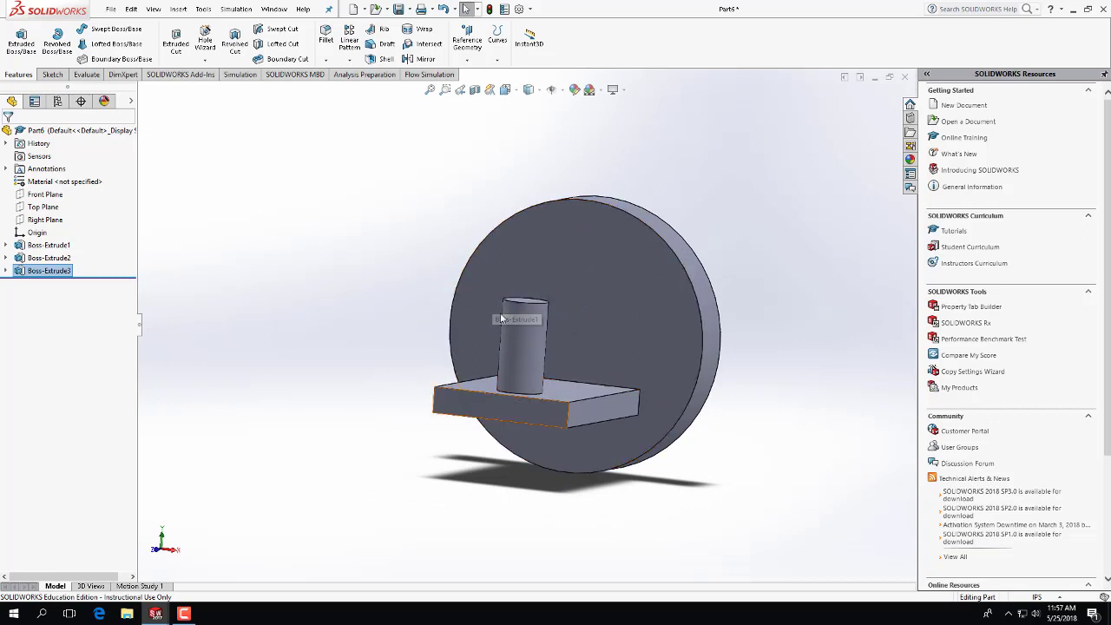
Inspect the finished part and save it as Piston.SLDPRT
{"action": "middle_click_drag", "start_coordinate": [490, 447], "coordinate": [417, 496]}
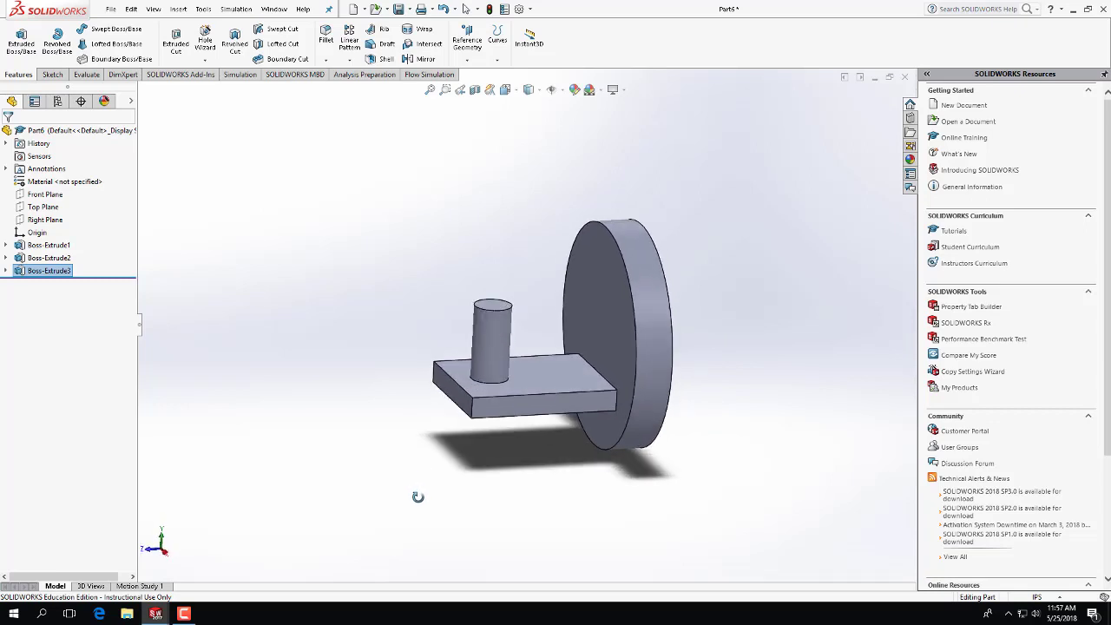
{"action": "middle_click_drag", "start_coordinate": [424, 492], "coordinate": [401, 486]}
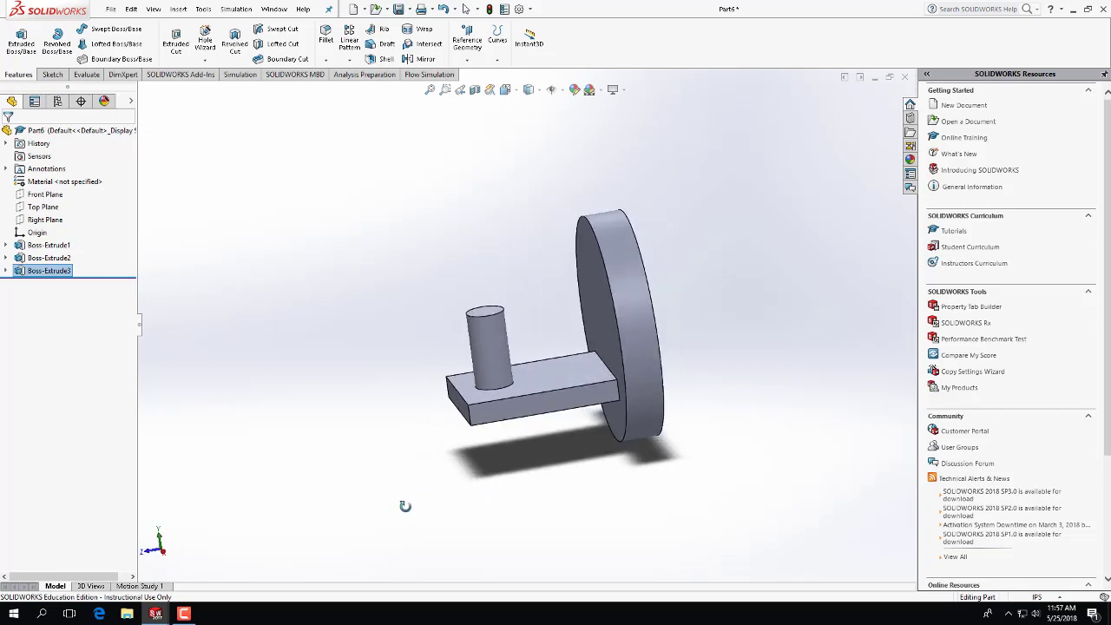
{"action": "left_click", "coordinate": [398, 9]}
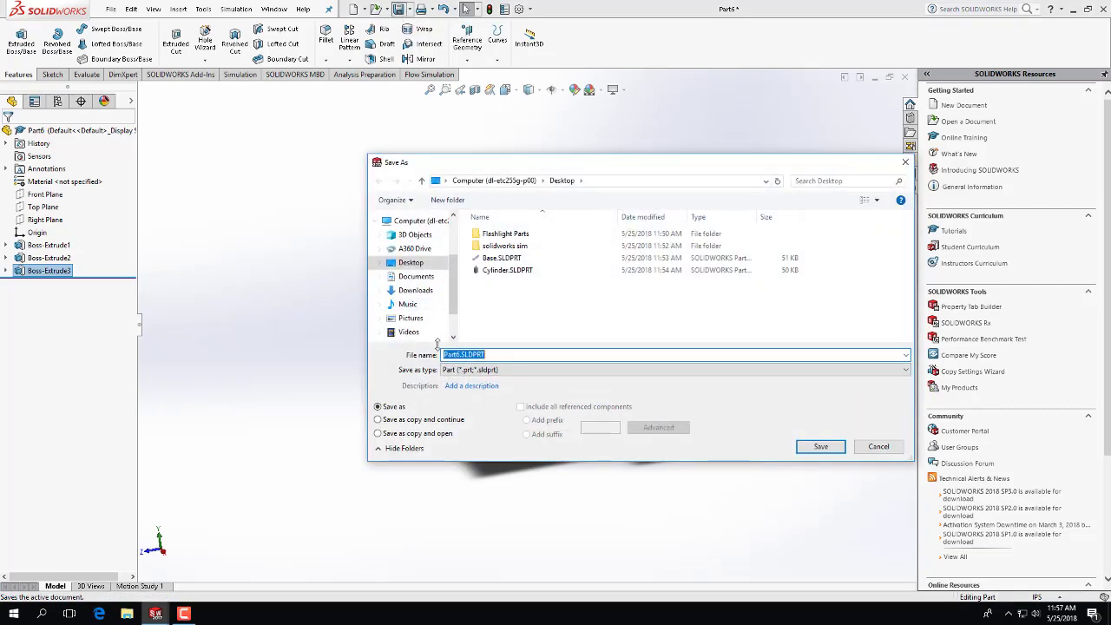
{"action": "key", "text": "Return"}
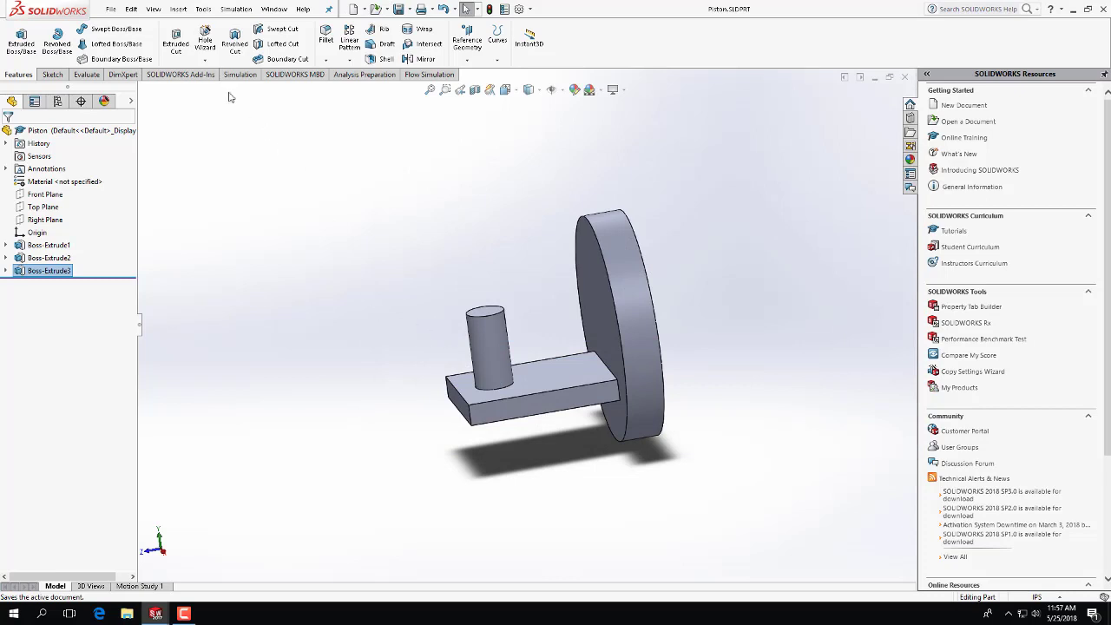
Create a new part and draw a circle centred on the origin on the Top Plane
{"action": "left_click", "coordinate": [353, 10]}
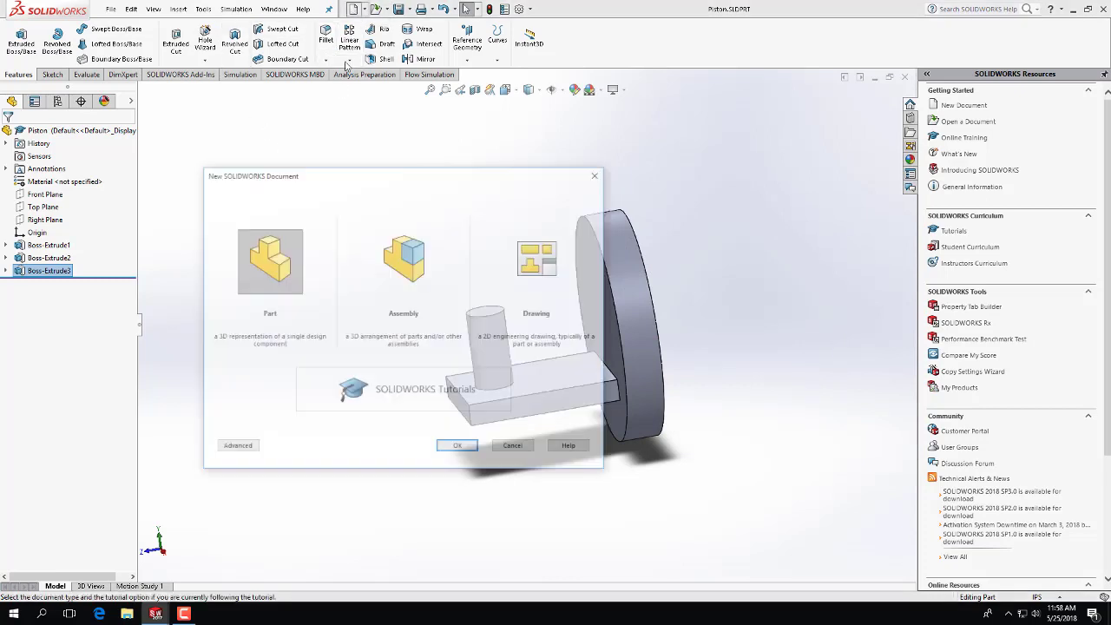
{"action": "left_click", "coordinate": [463, 449]}
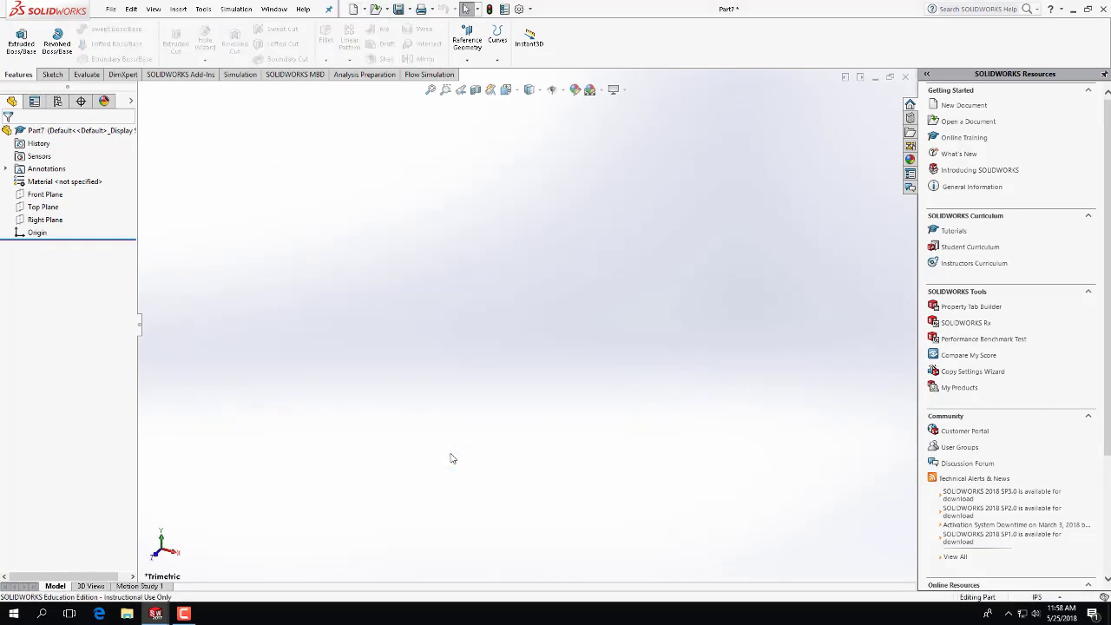
{"action": "left_click", "coordinate": [53, 74]}
{"action": "left_click", "coordinate": [24, 41]}
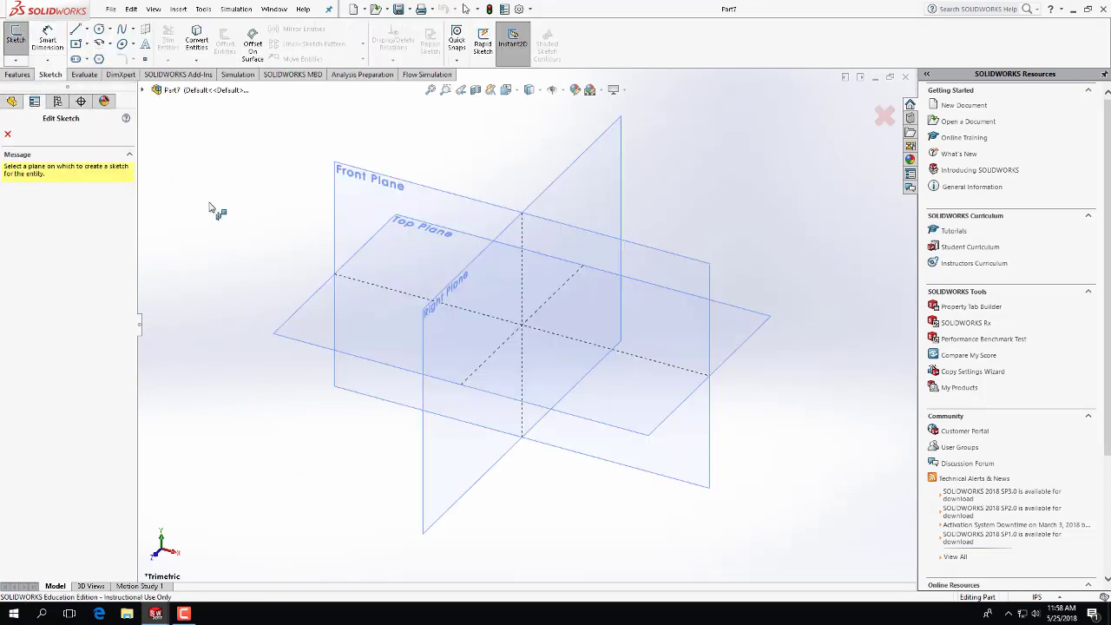
{"action": "left_click", "coordinate": [293, 326]}
{"action": "left_click", "coordinate": [100, 30]}
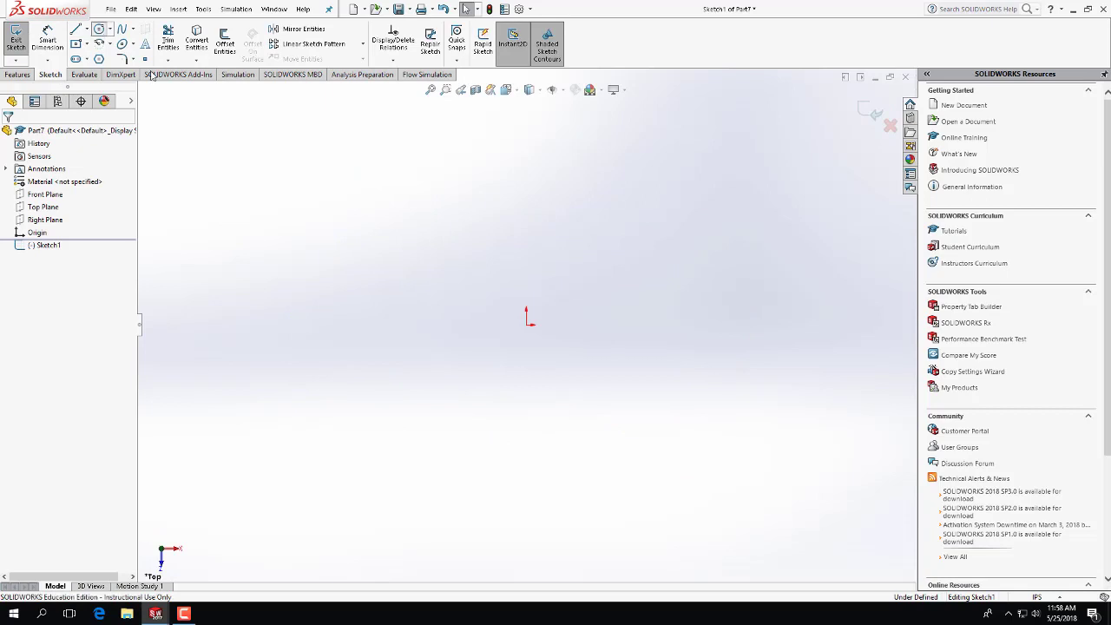
{"action": "left_click", "coordinate": [526, 325]}
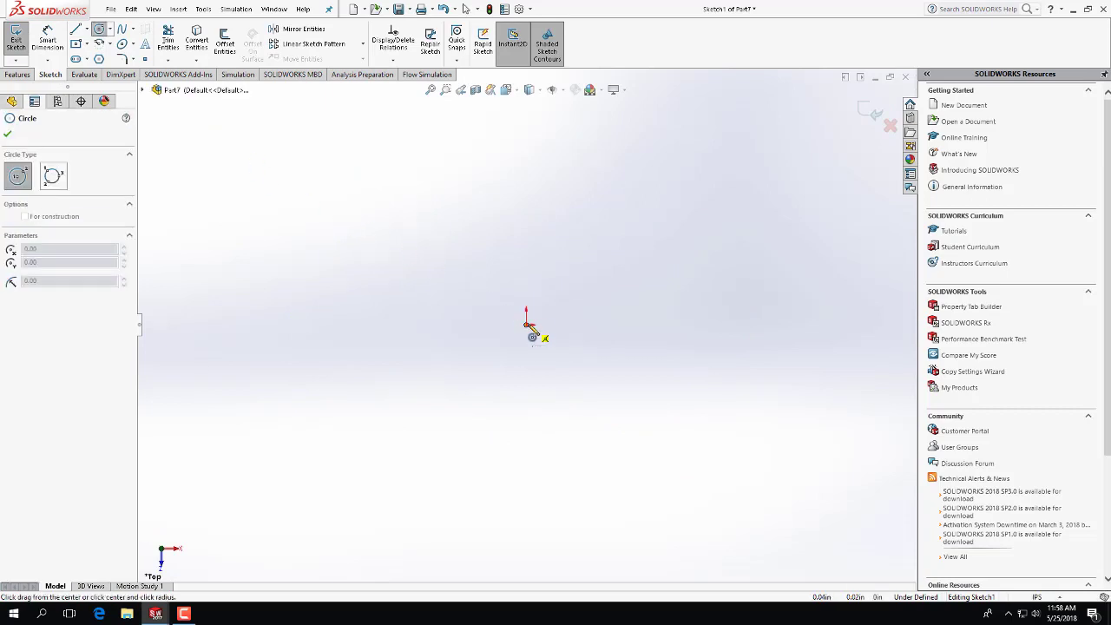
{"action": "left_click", "coordinate": [590, 293]}
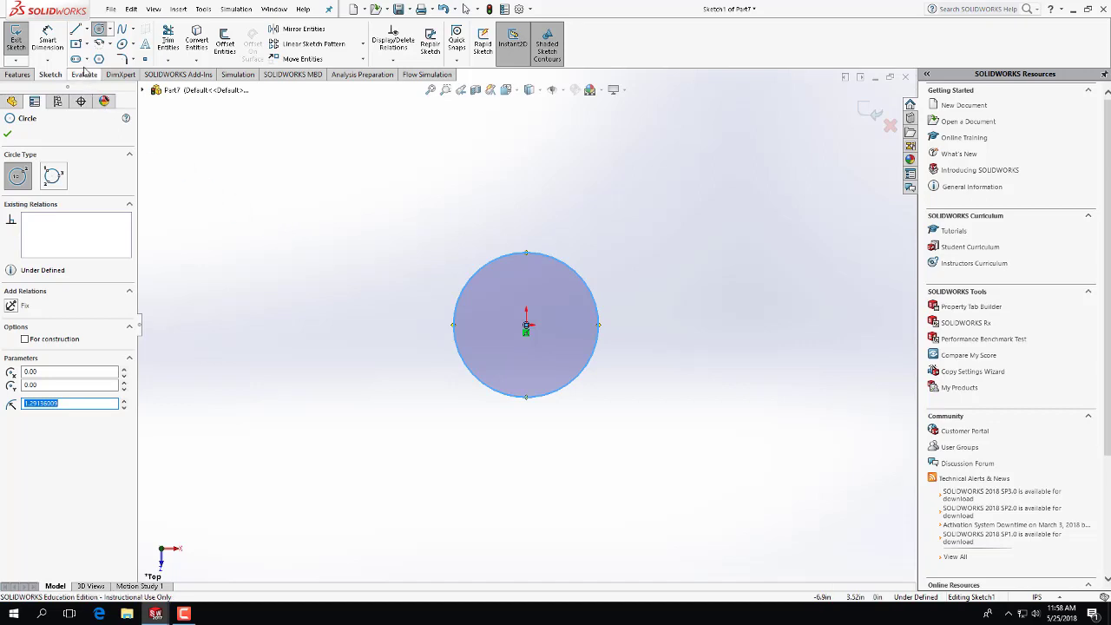
Dimension the circle to a 2.00 in diameter
{"action": "left_click", "coordinate": [42, 39]}
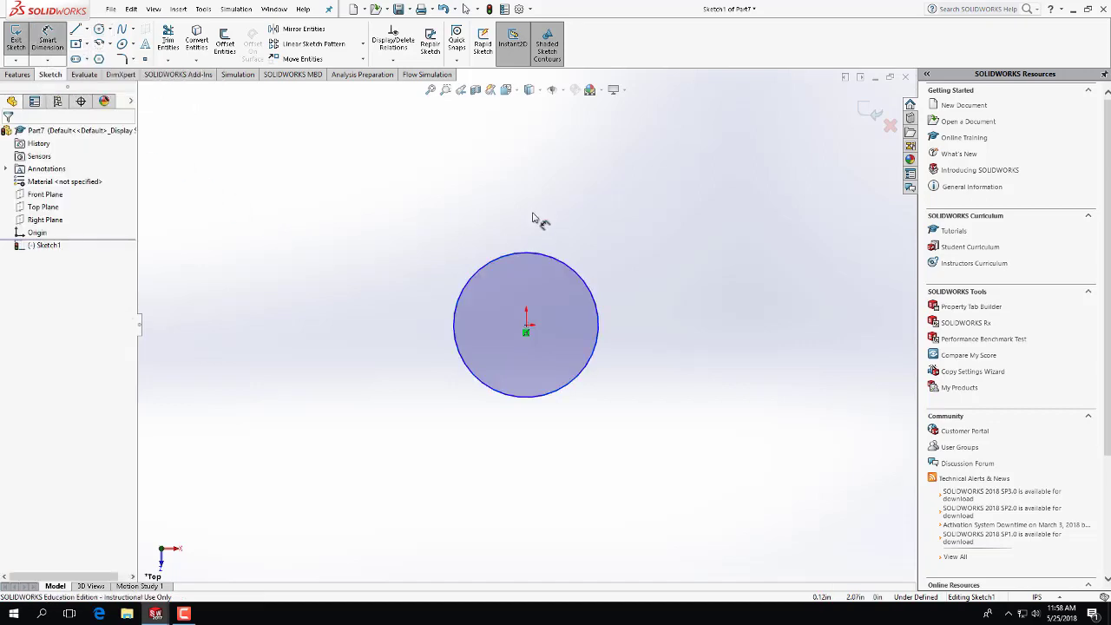
{"action": "left_click", "coordinate": [498, 236]}
{"action": "left_click", "coordinate": [517, 223]}
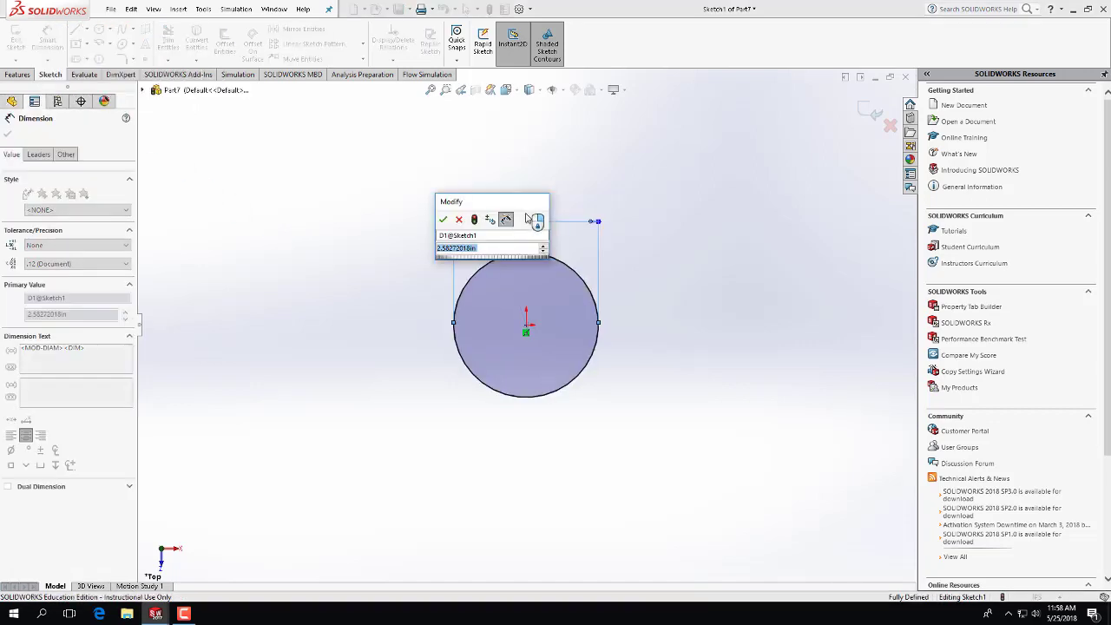
{"action": "type", "text": "2"}
{"action": "key", "text": "Return"}
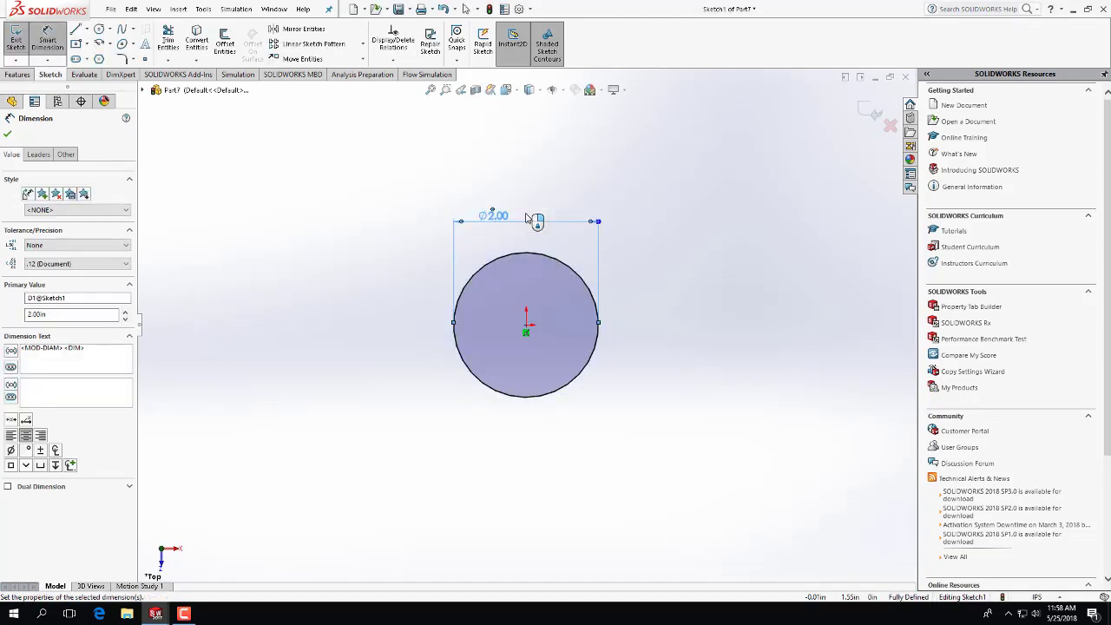
{"action": "left_click", "coordinate": [98, 30]}
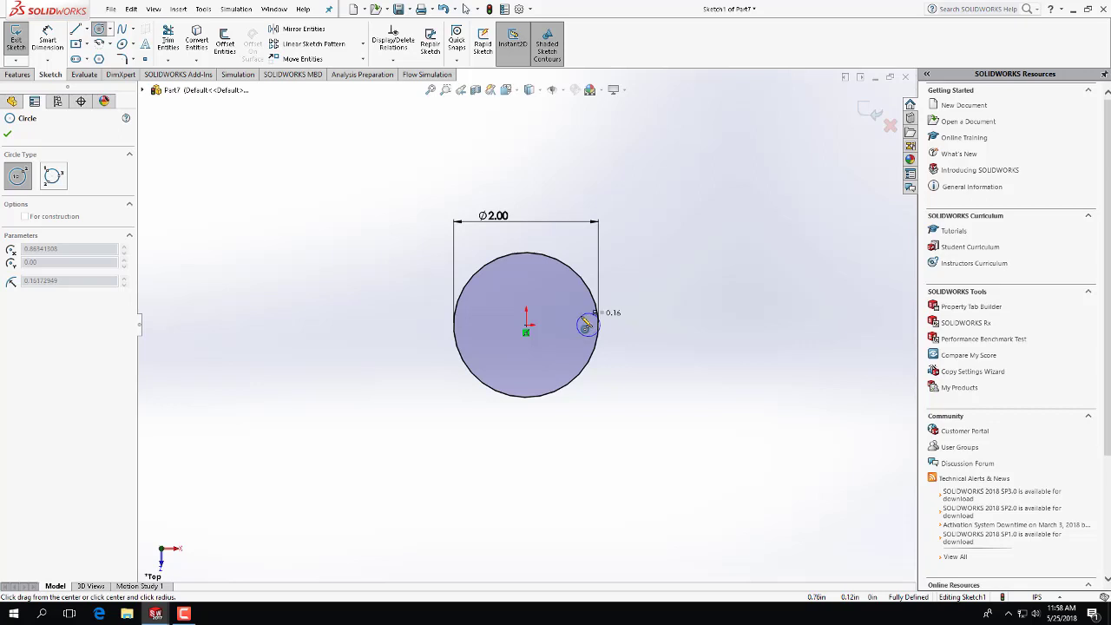
Draw a small circle on the big circle's right edge with a 0.25 in diameter
{"action": "left_click", "coordinate": [599, 321]}
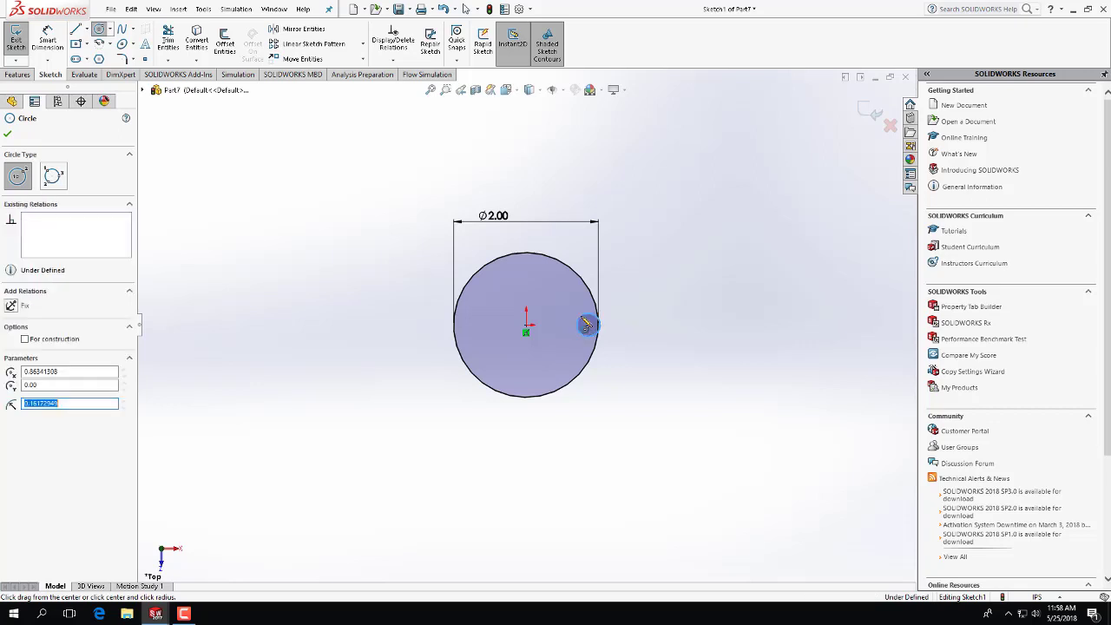
{"action": "left_click", "coordinate": [48, 40]}
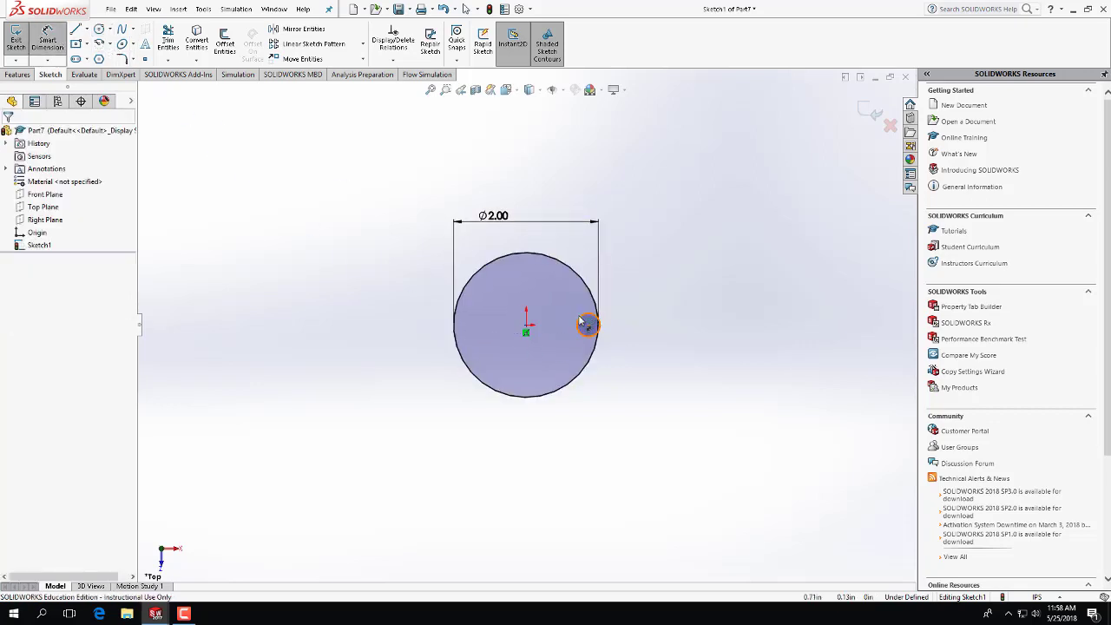
{"action": "left_click", "coordinate": [584, 318]}
{"action": "left_click", "coordinate": [664, 284]}
{"action": "type", "text": "0.25"}
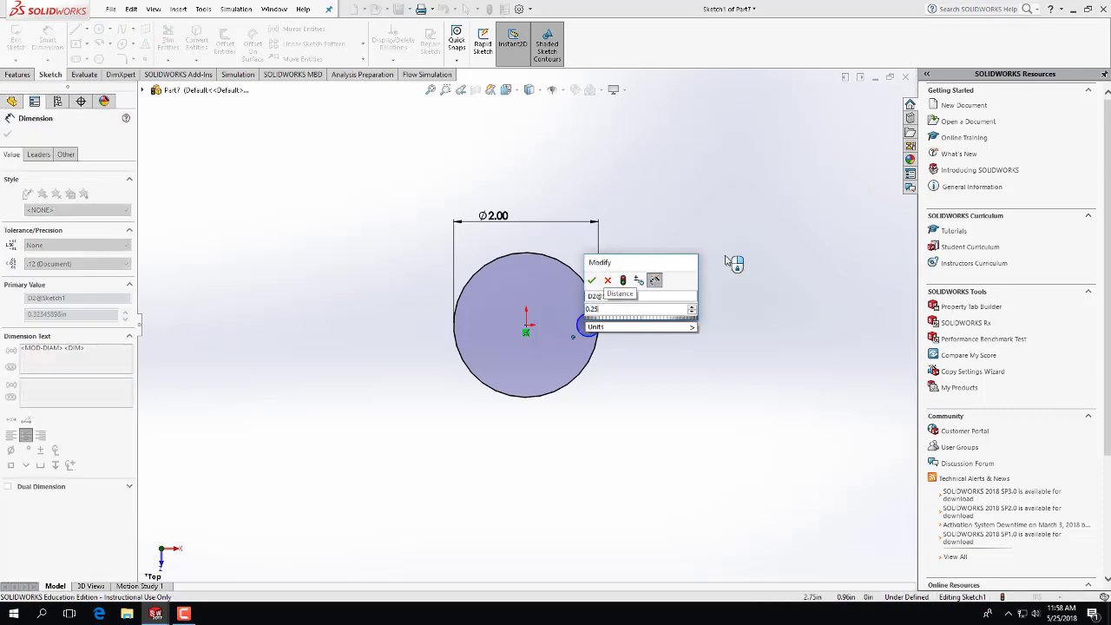
{"action": "key", "text": "Return"}
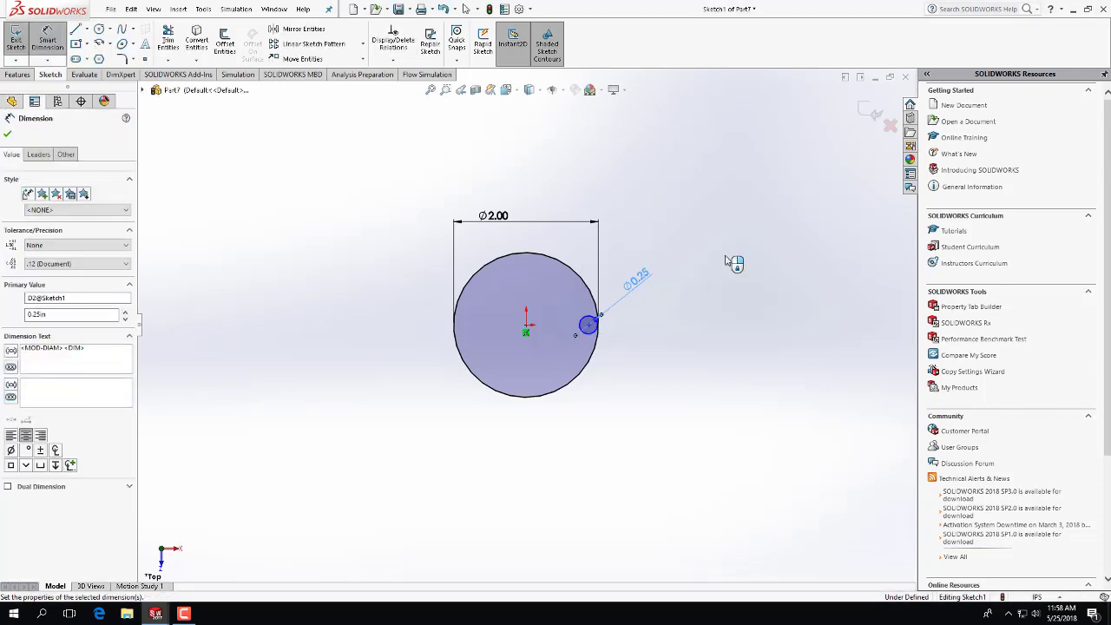
Set the small circle's centre 0.875 in from the origin and exit the sketch
{"action": "left_click", "coordinate": [588, 323]}
{"action": "left_click", "coordinate": [526, 329]}
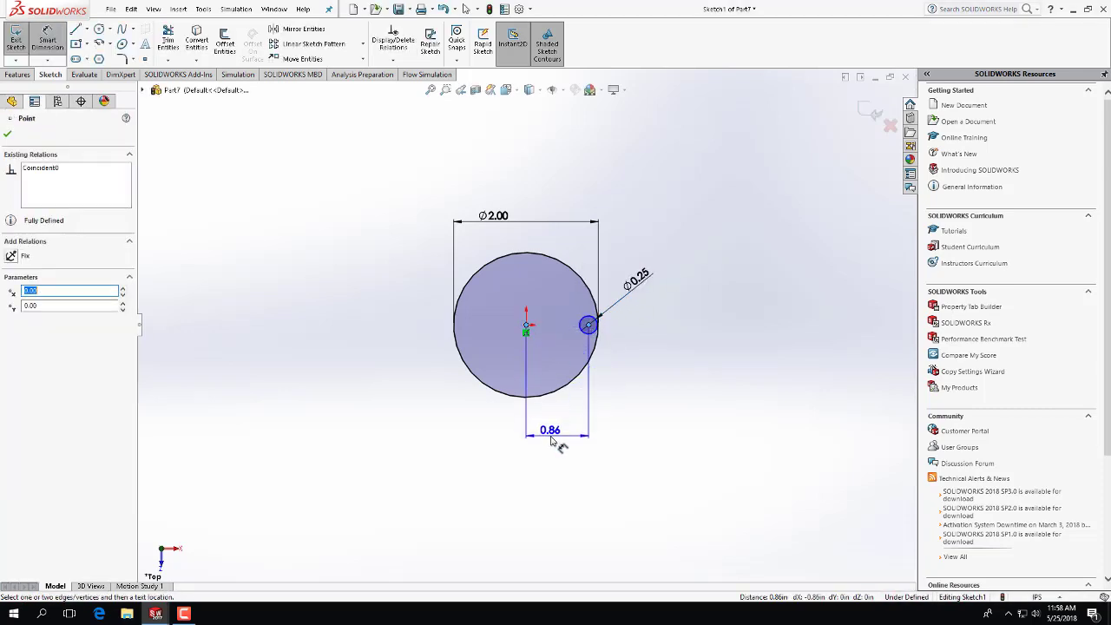
{"action": "left_click", "coordinate": [558, 447]}
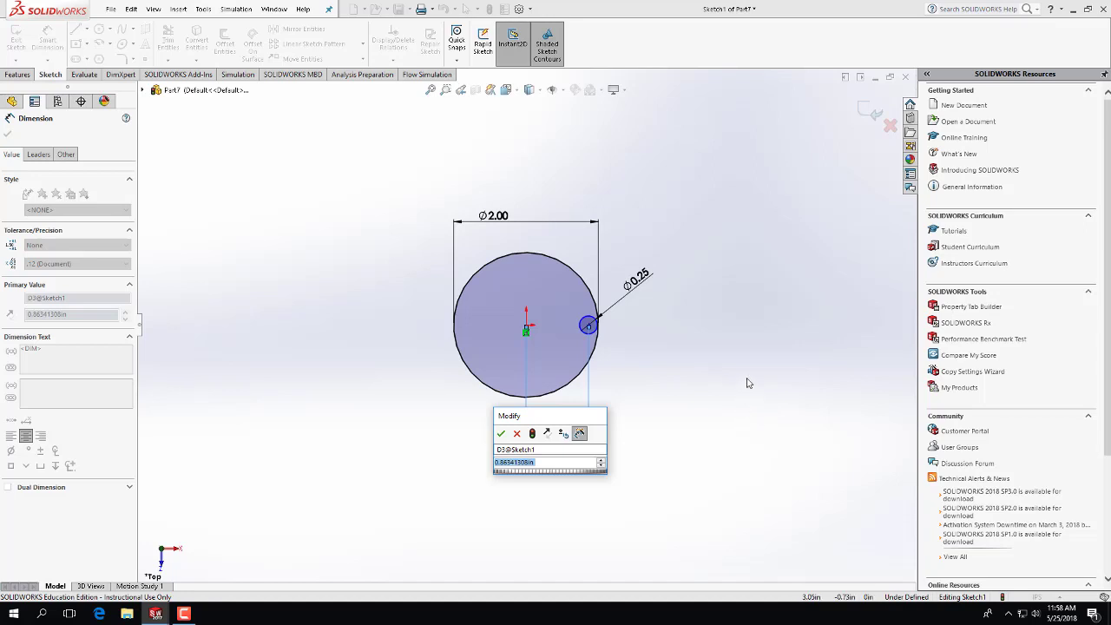
{"action": "type", "text": "0.75"}
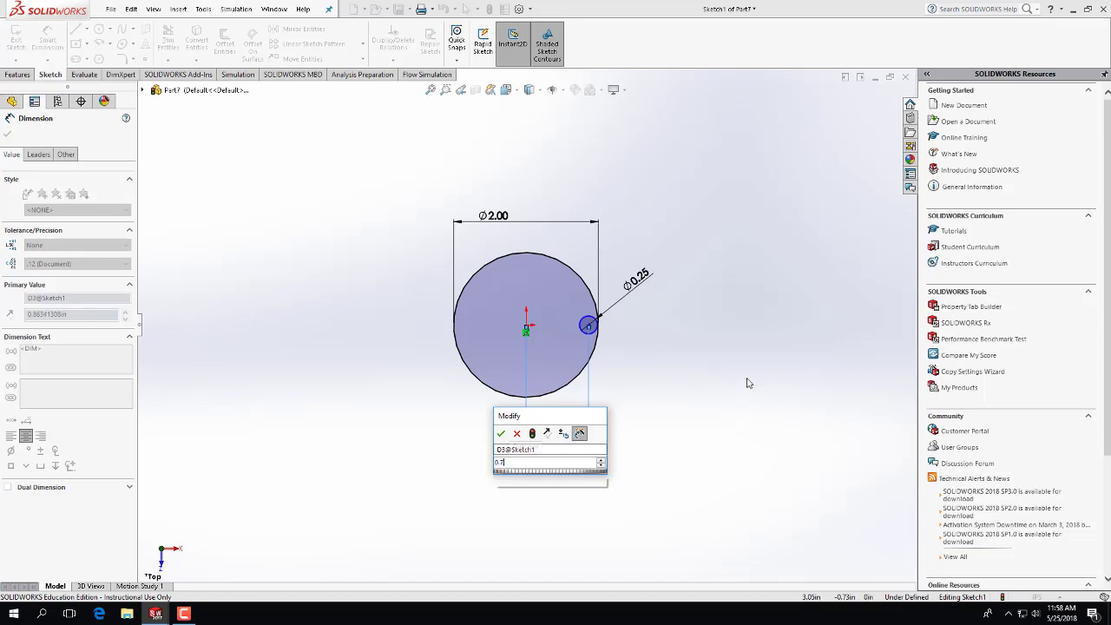
{"action": "type", "text": "5"}
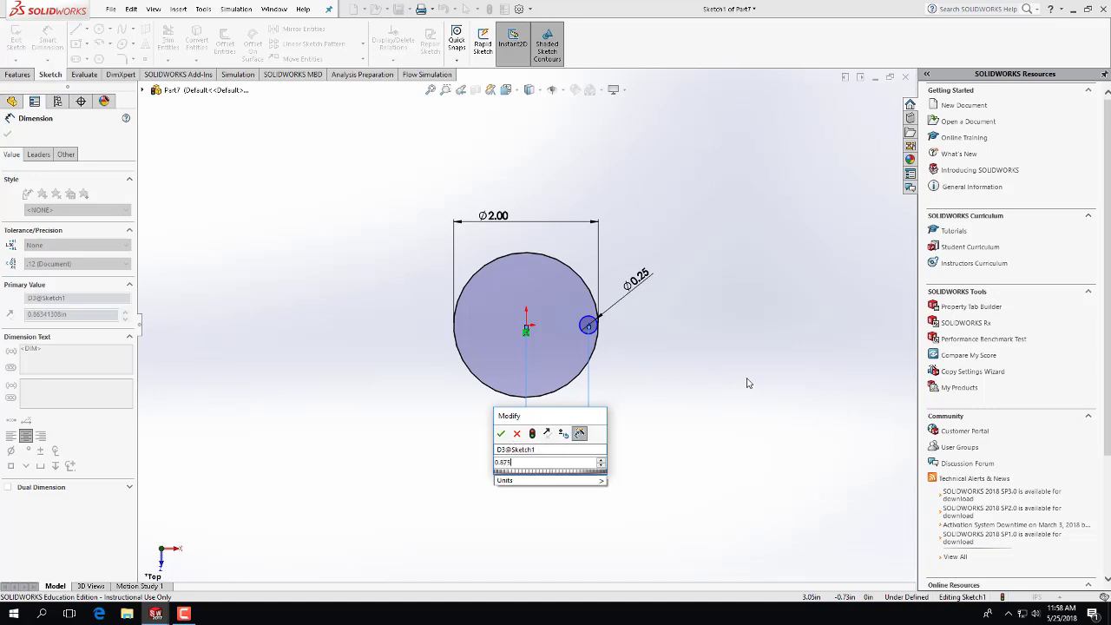
{"action": "key", "text": "Return"}
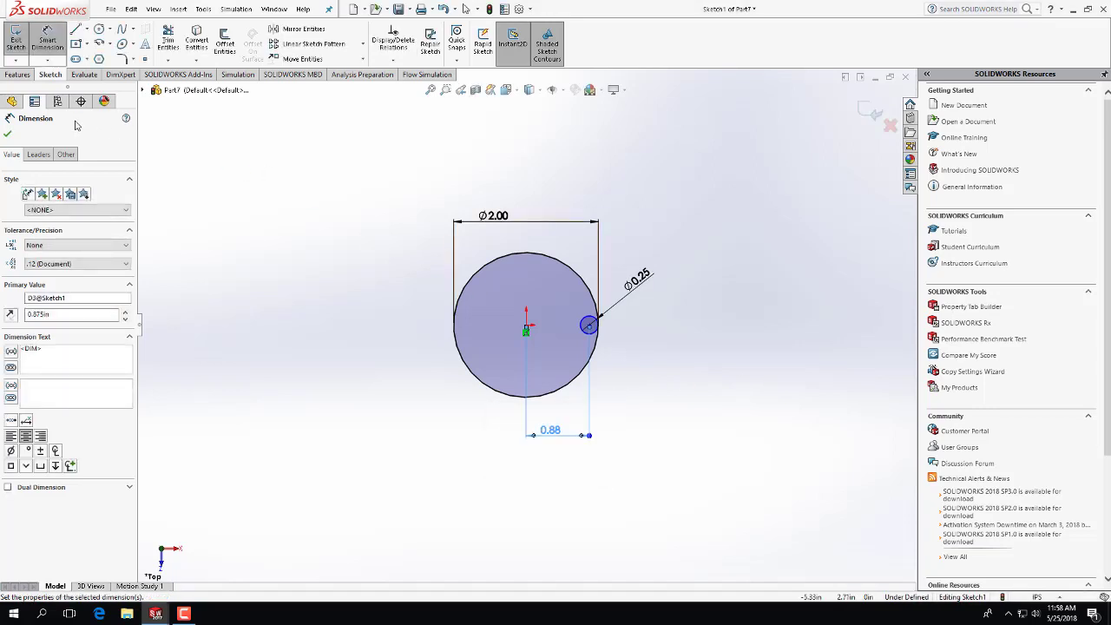
{"action": "left_click", "coordinate": [8, 137]}
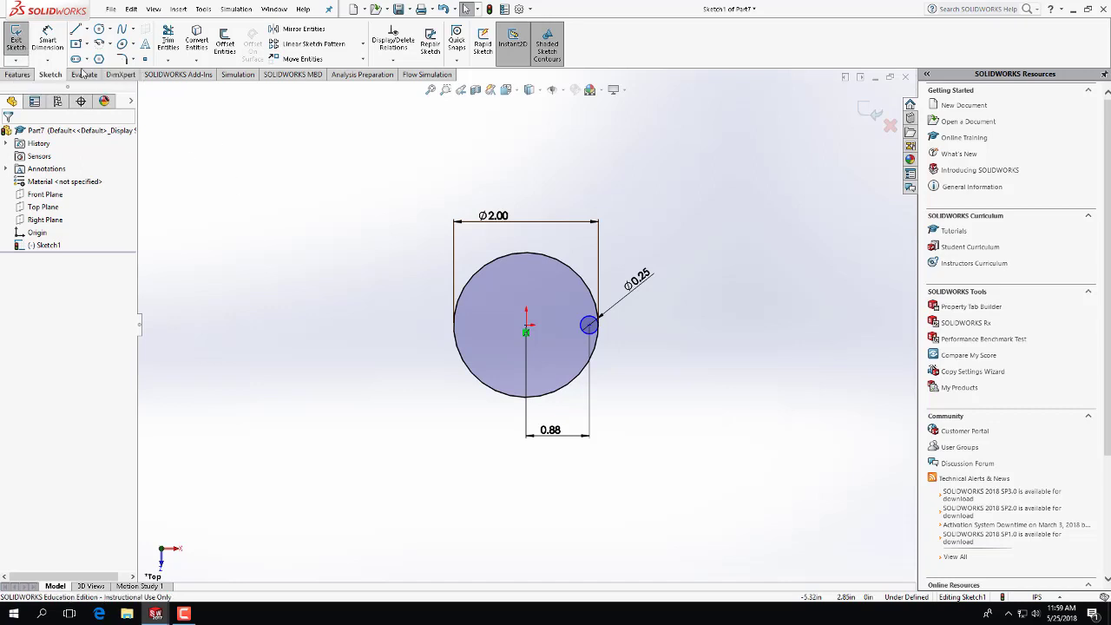
{"action": "left_click", "coordinate": [16, 39]}
Reopen Sketch1 and delete the small circle along with its dimensions
{"action": "left_click", "coordinate": [20, 75]}
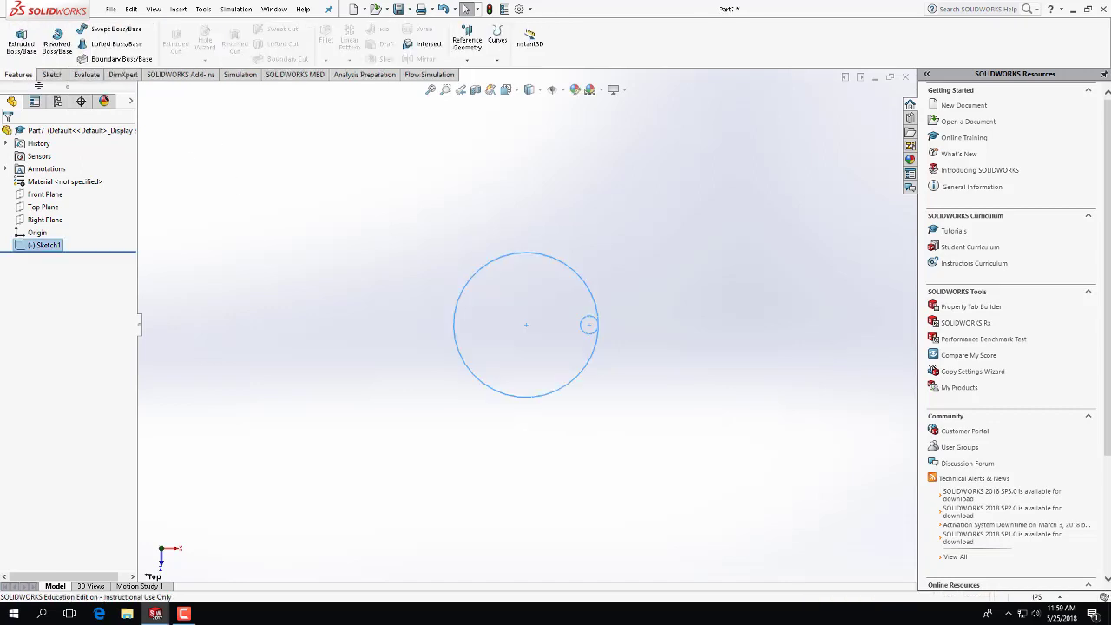
{"action": "left_click", "coordinate": [21, 39]}
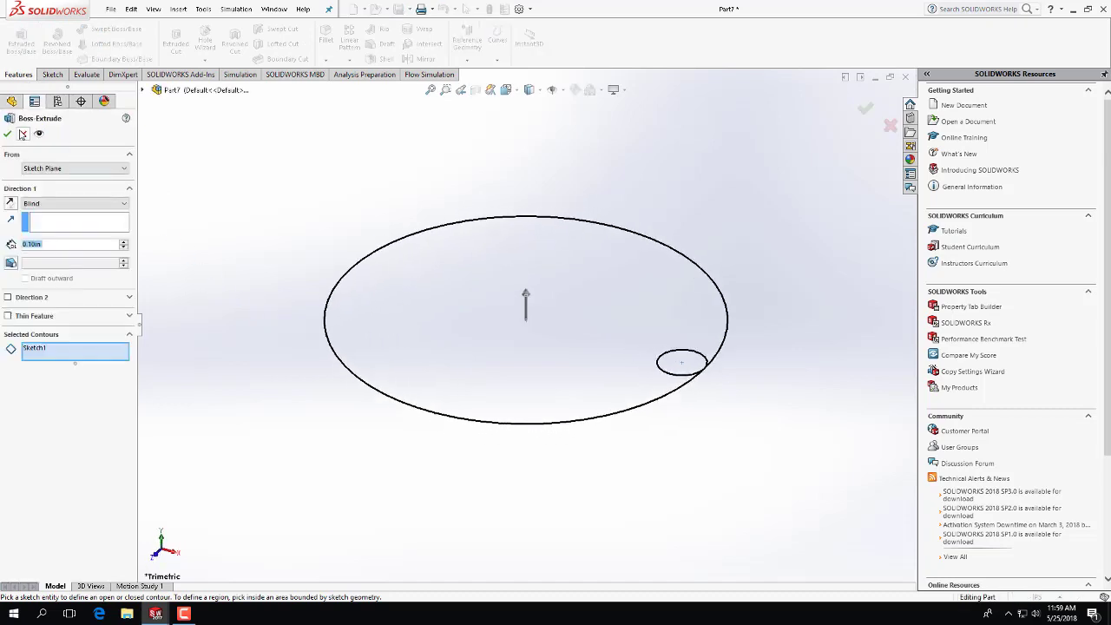
{"action": "left_click", "coordinate": [23, 134]}
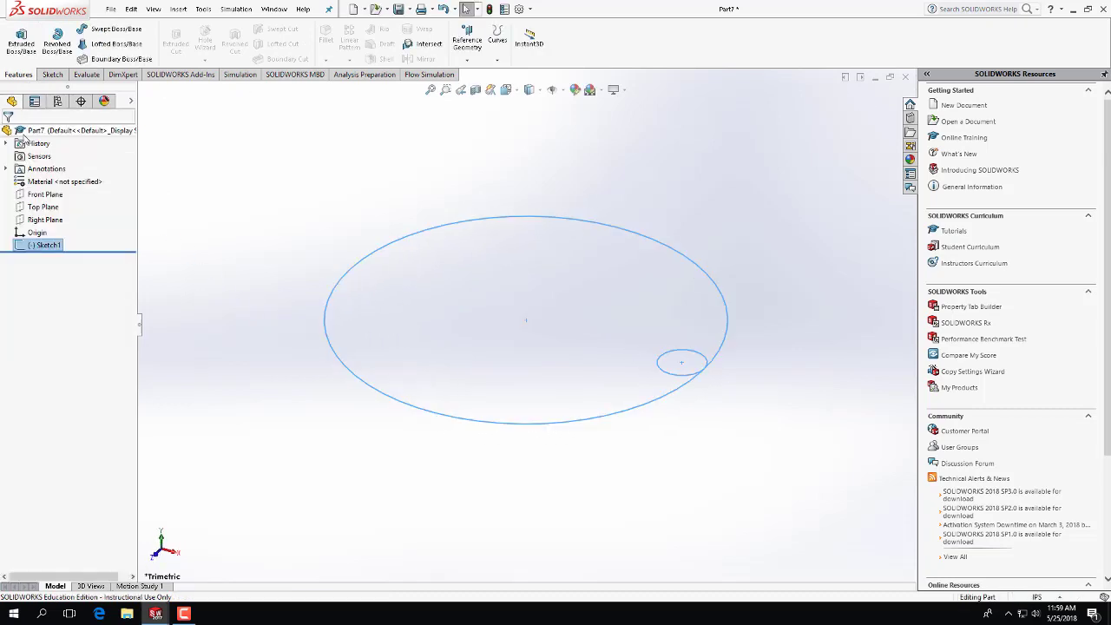
{"action": "left_click", "coordinate": [32, 247]}
{"action": "left_click", "coordinate": [26, 244]}
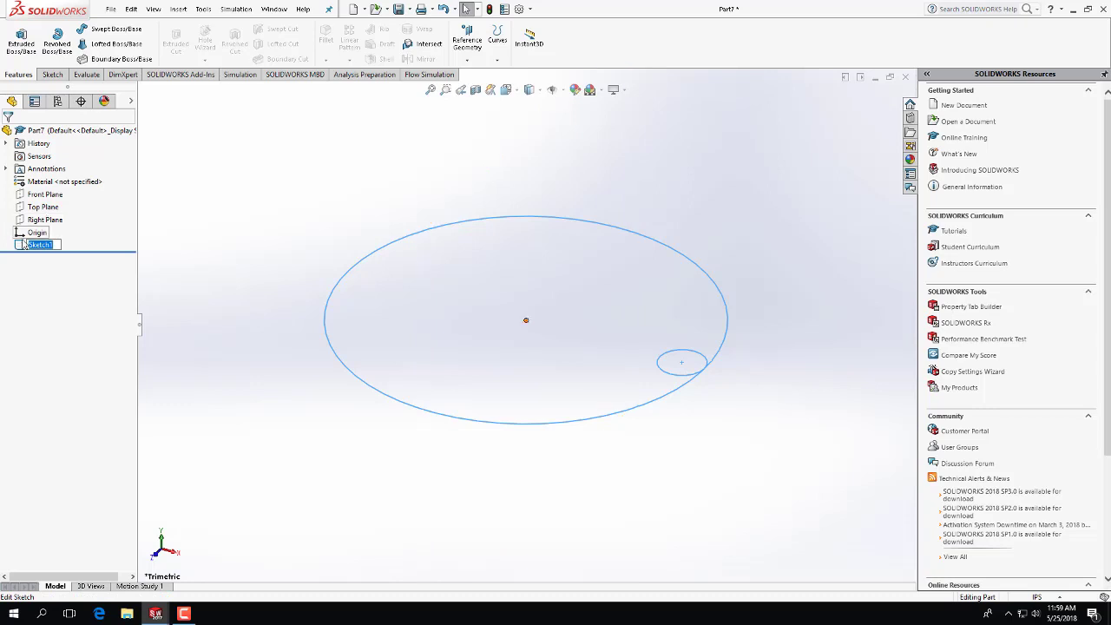
{"action": "left_click", "coordinate": [39, 245]}
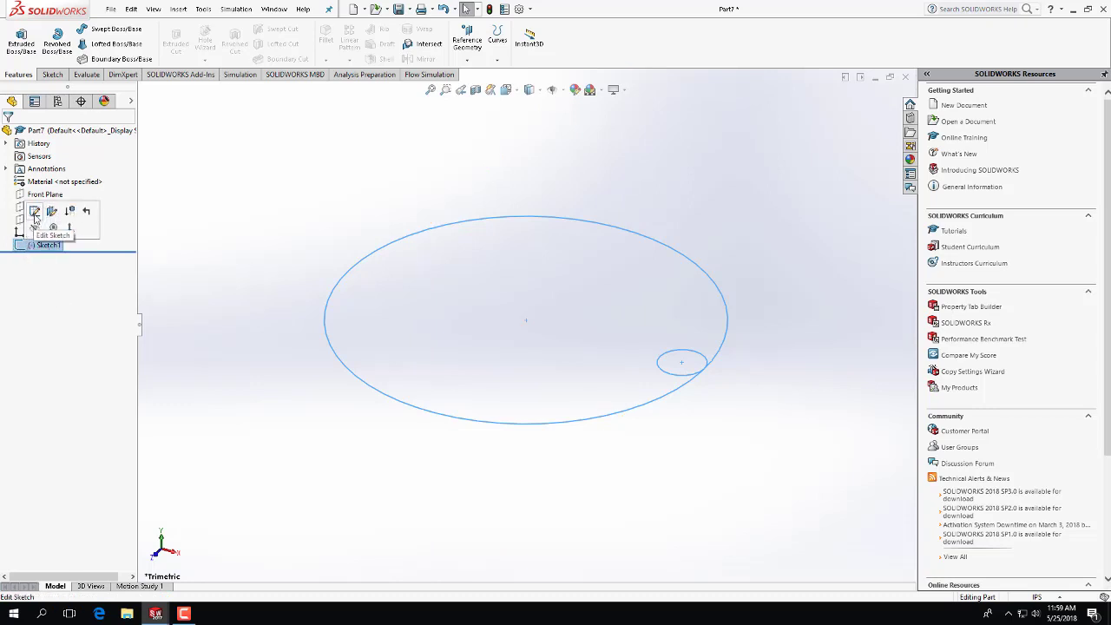
{"action": "left_click", "coordinate": [63, 231]}
{"action": "left_click", "coordinate": [667, 359]}
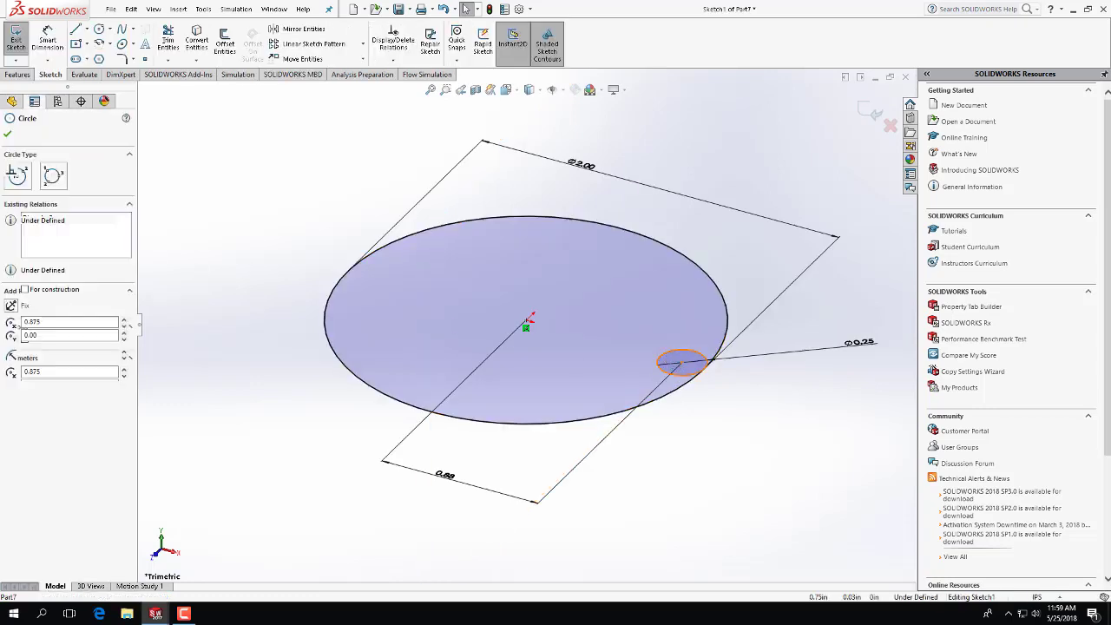
{"action": "key", "text": "Delete"}
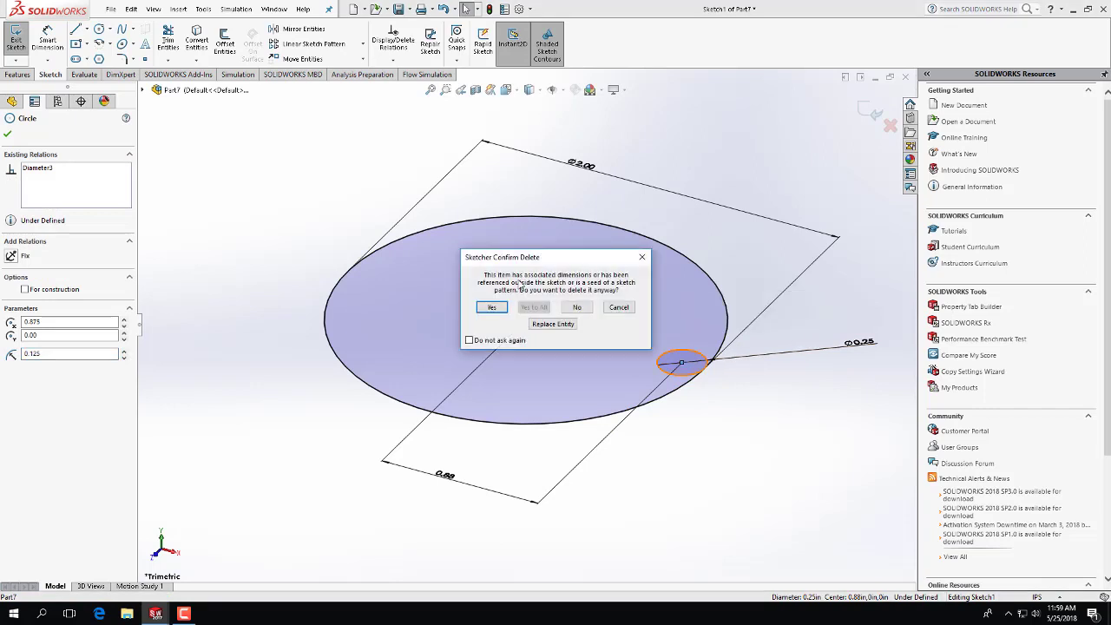
{"action": "left_click", "coordinate": [491, 306]}
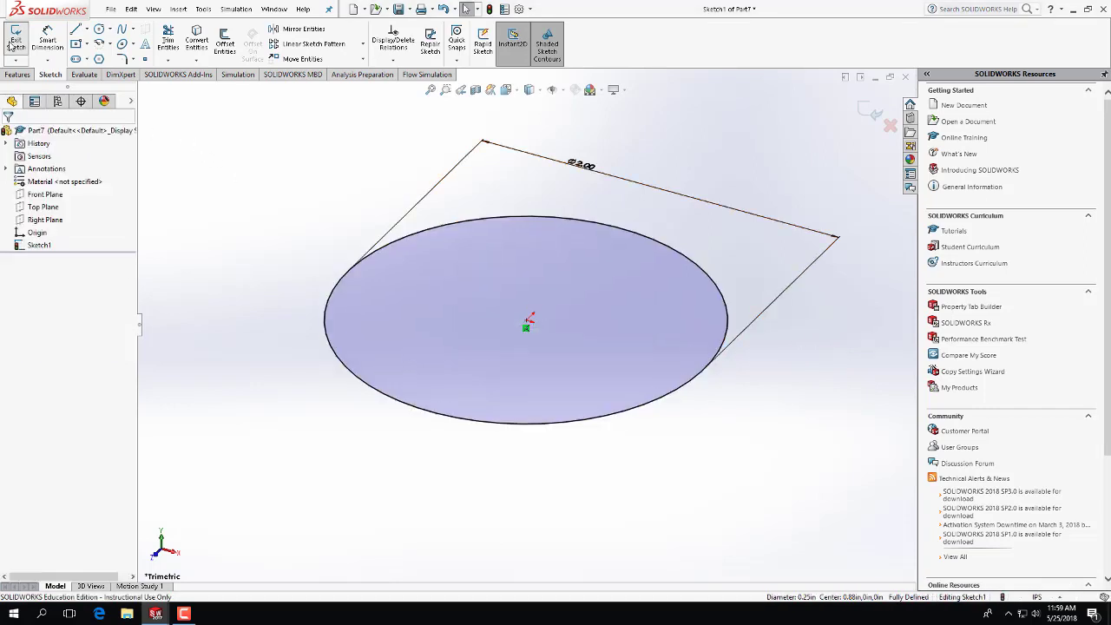
{"action": "left_click", "coordinate": [14, 40]}
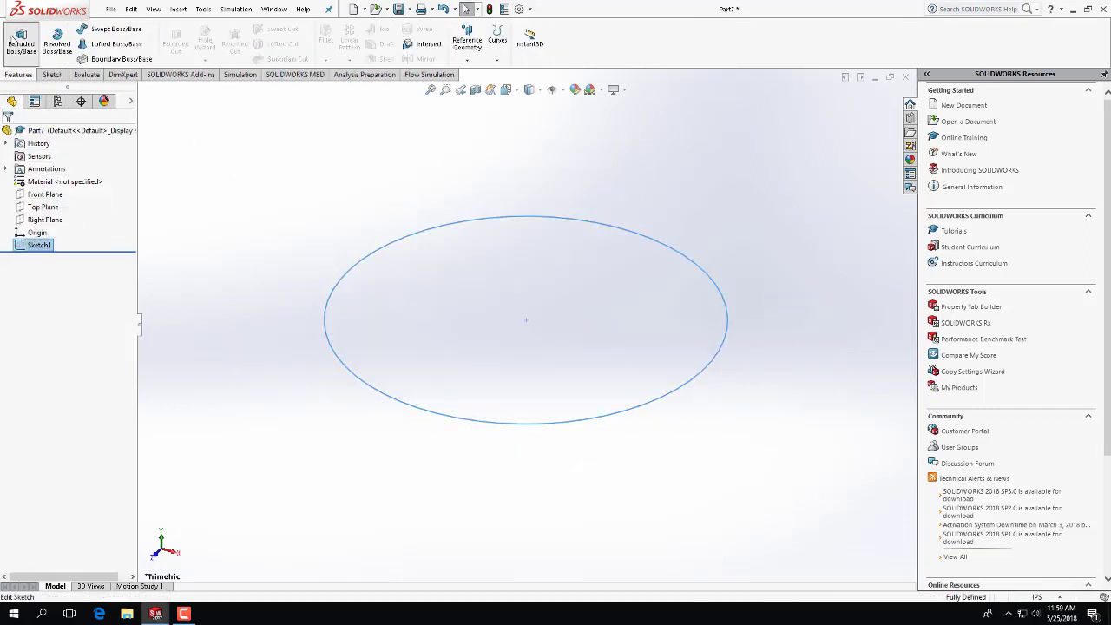
Extrude the remaining 2.00 in circle 0.5 in into a solid disc
{"action": "left_click", "coordinate": [21, 40]}
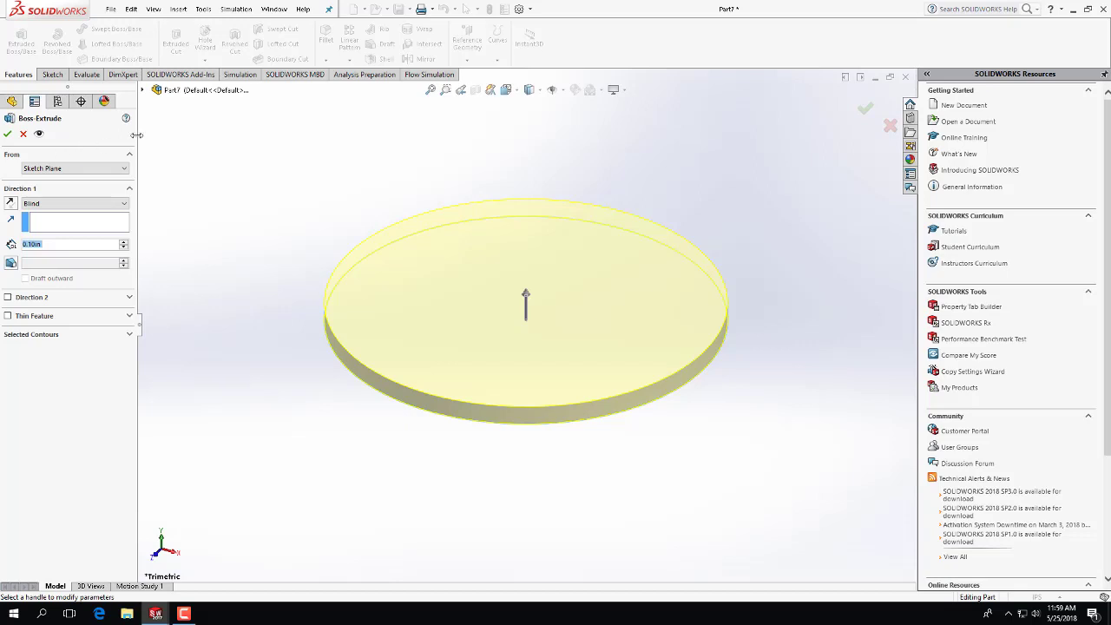
{"action": "type", "text": "0.5"}
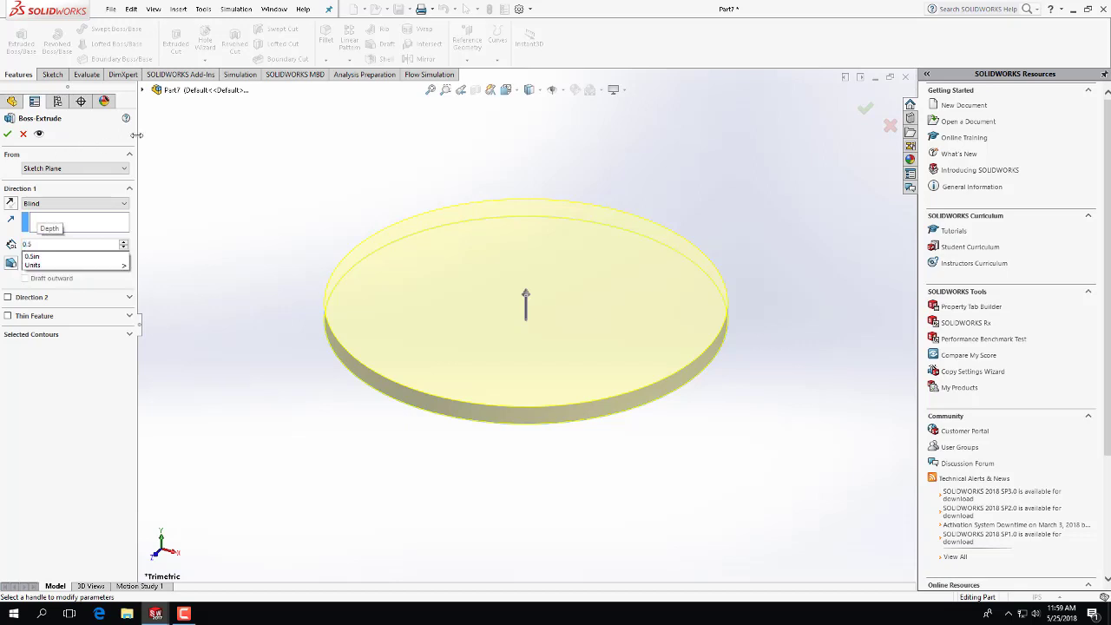
{"action": "key", "text": "Return"}
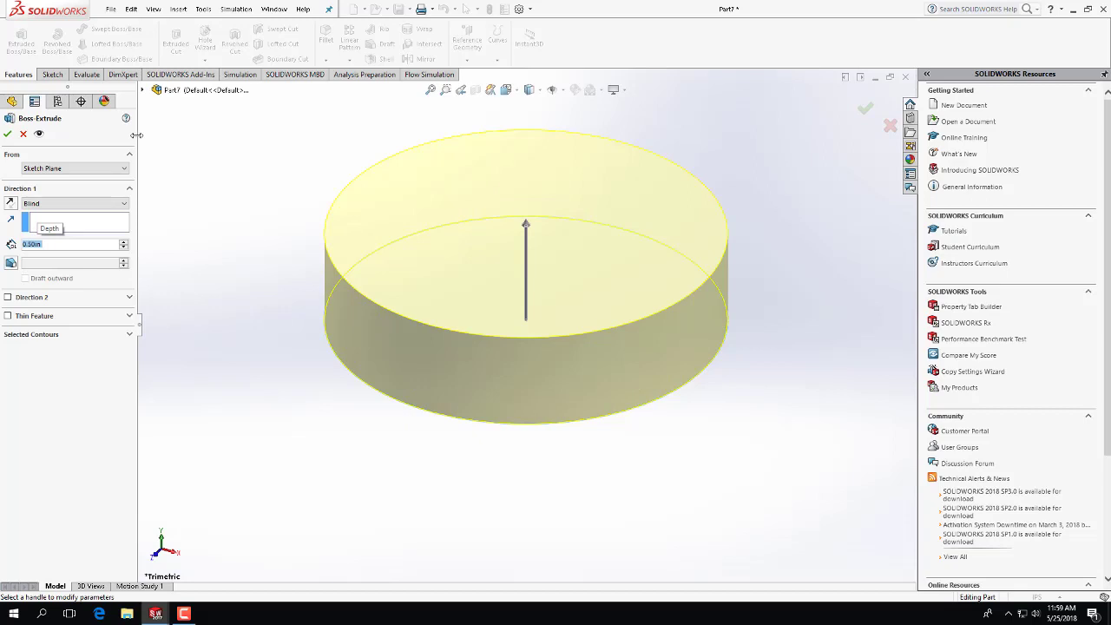
{"action": "left_click", "coordinate": [9, 135]}
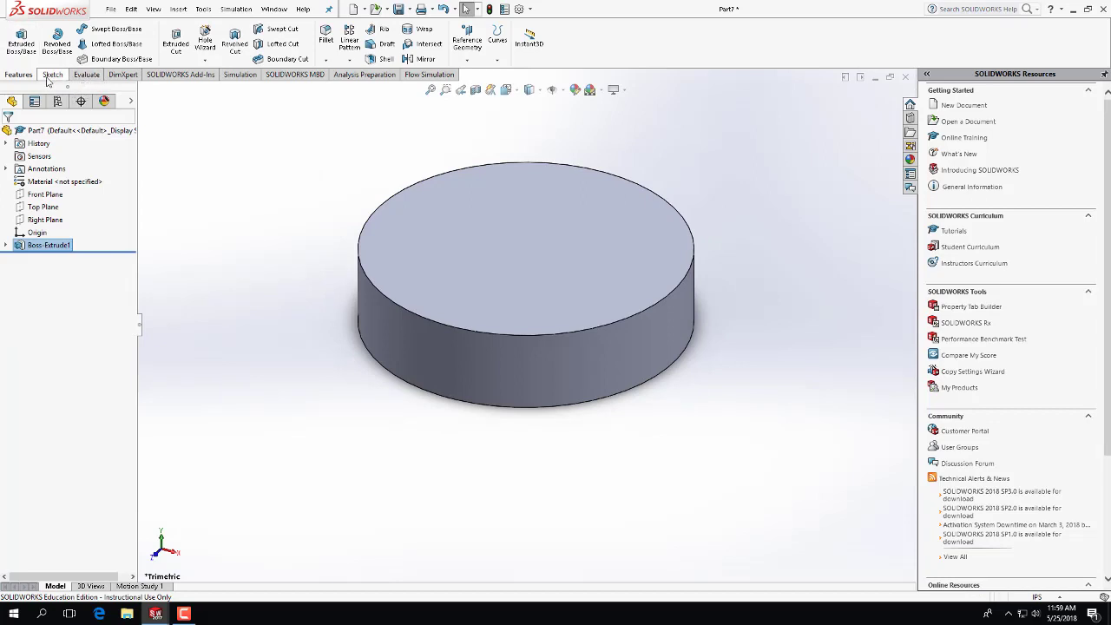
Start a sketch on the disc's top face and draw a small circle near its rim
{"action": "left_click", "coordinate": [53, 76]}
{"action": "left_click", "coordinate": [387, 243]}
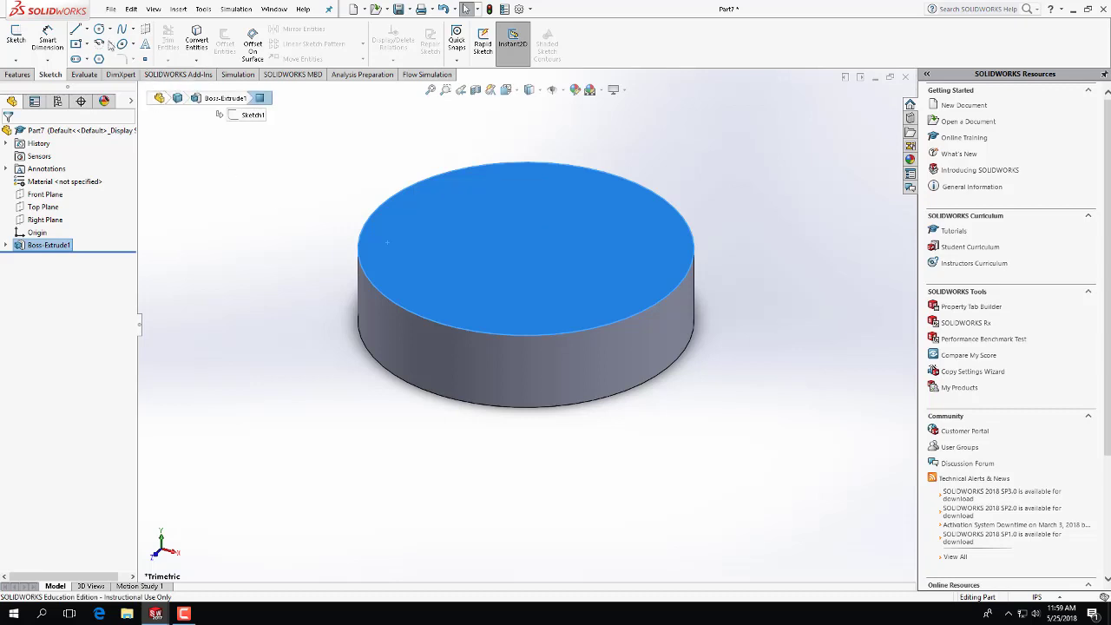
{"action": "left_click", "coordinate": [277, 272]}
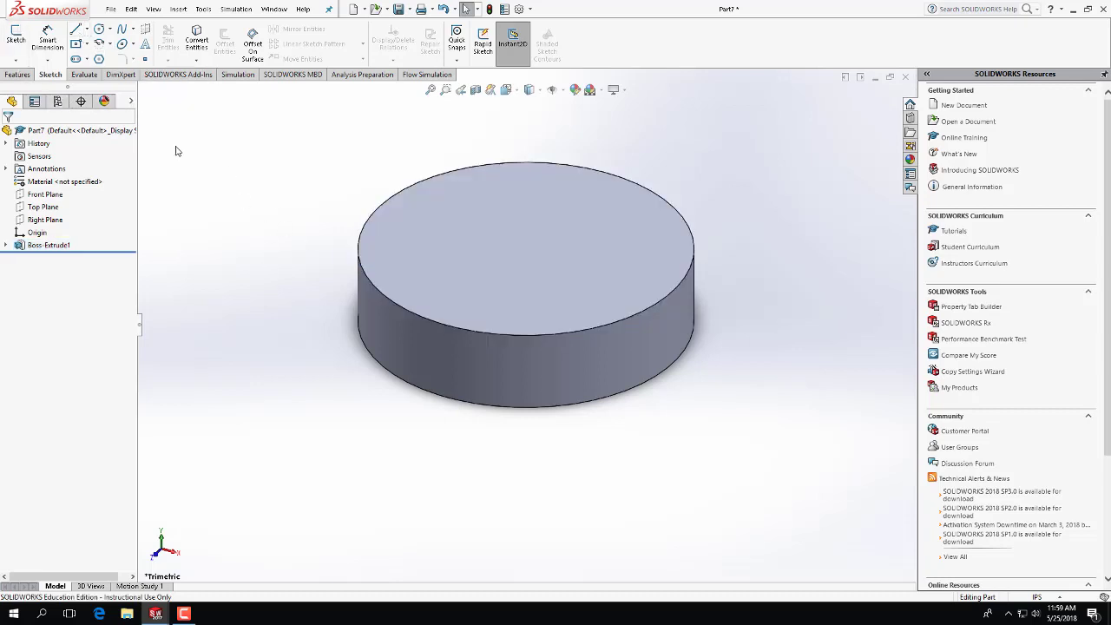
{"action": "left_click", "coordinate": [16, 39]}
{"action": "left_click", "coordinate": [446, 245]}
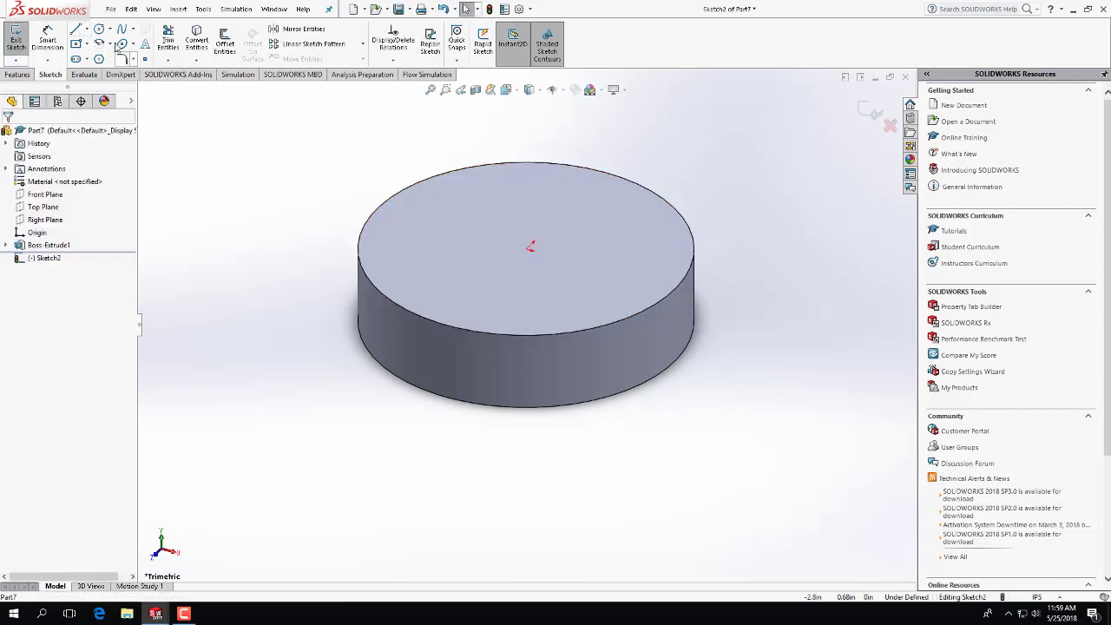
{"action": "left_click", "coordinate": [100, 32]}
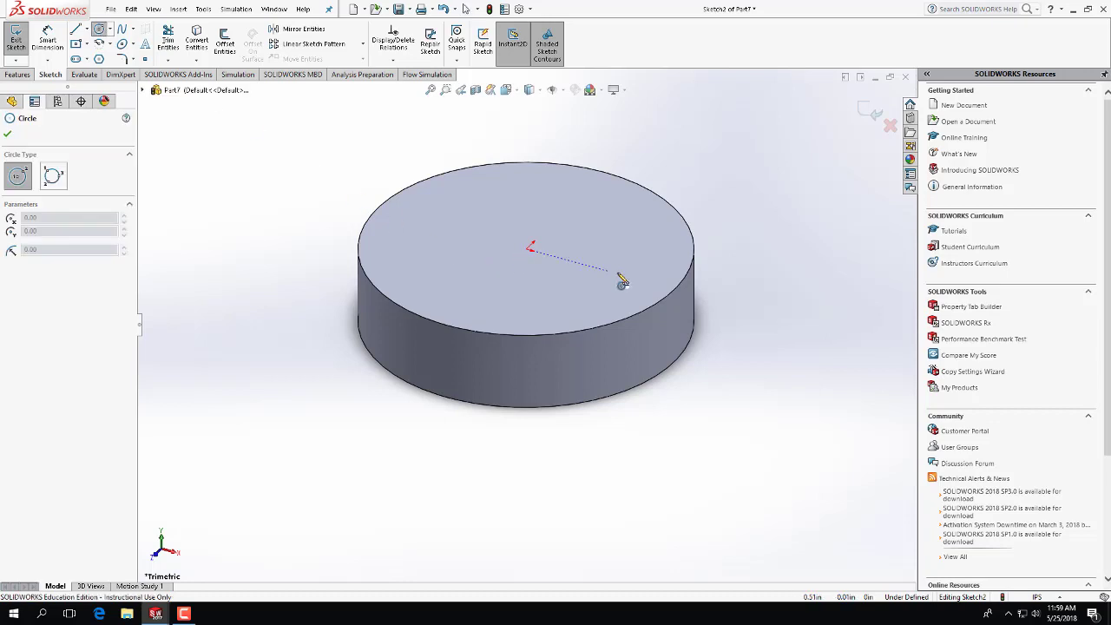
{"action": "left_click", "coordinate": [655, 284]}
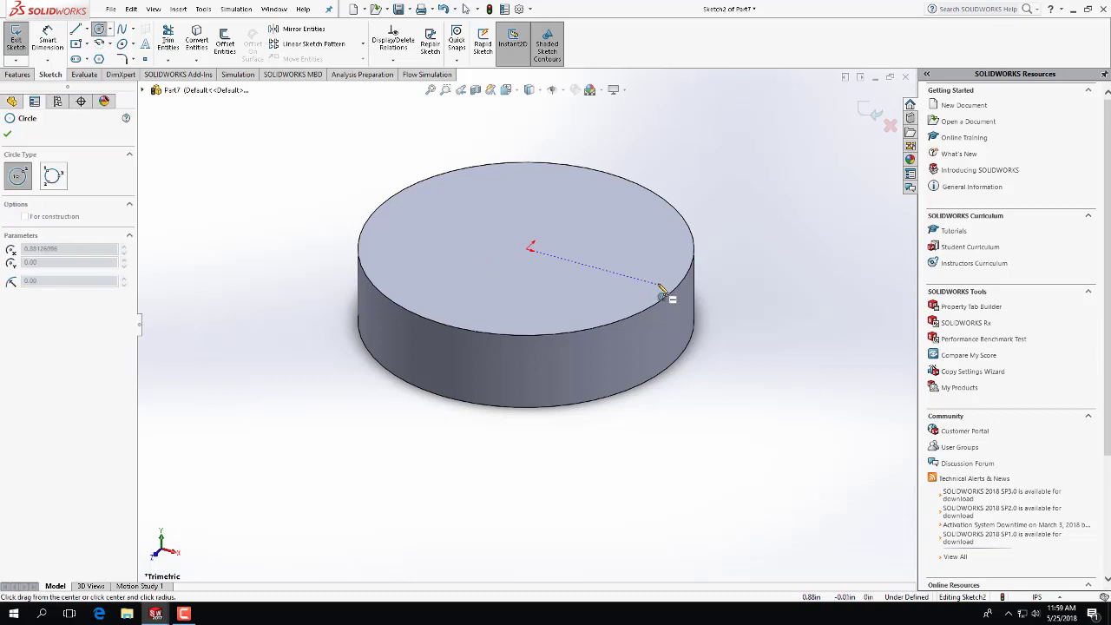
{"action": "left_click", "coordinate": [672, 280]}
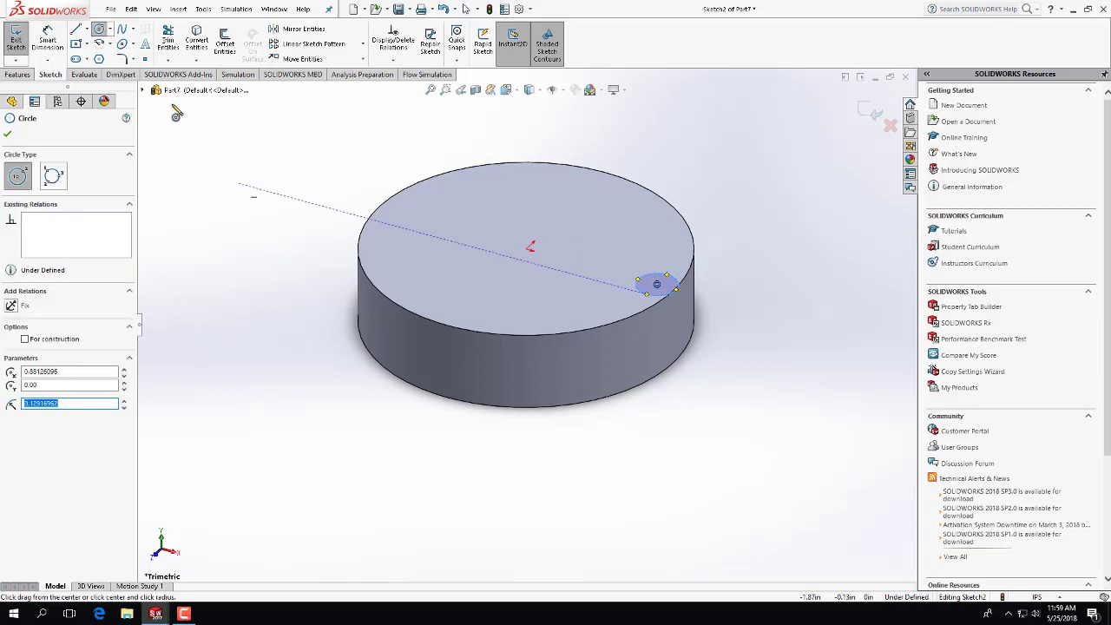
Give the new circle a 0.25 in diameter
{"action": "left_click", "coordinate": [49, 38]}
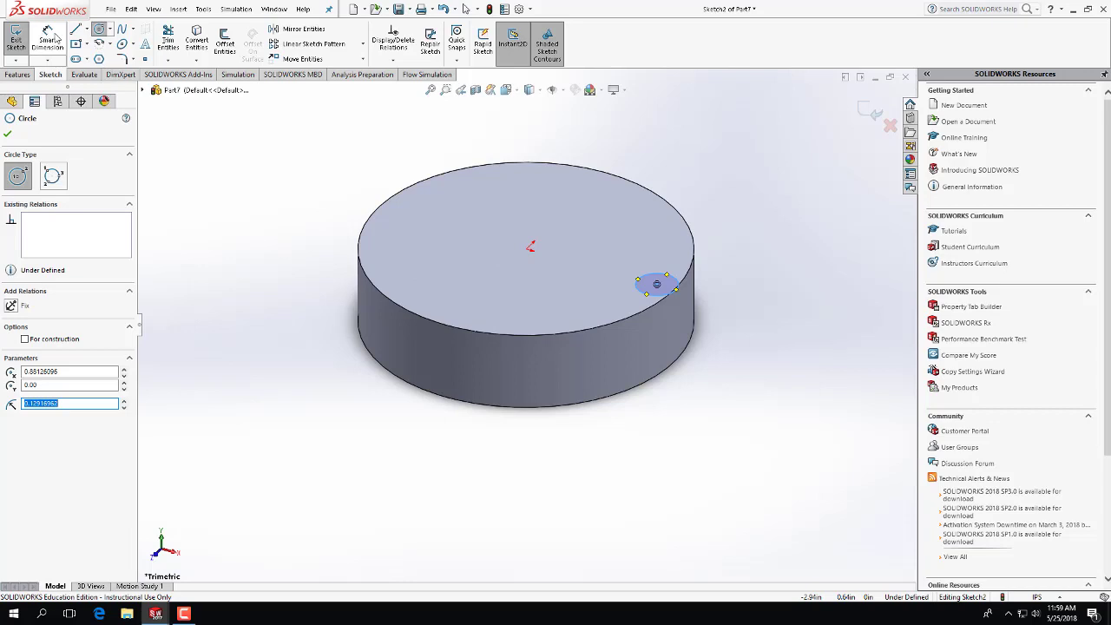
{"action": "left_click", "coordinate": [664, 292]}
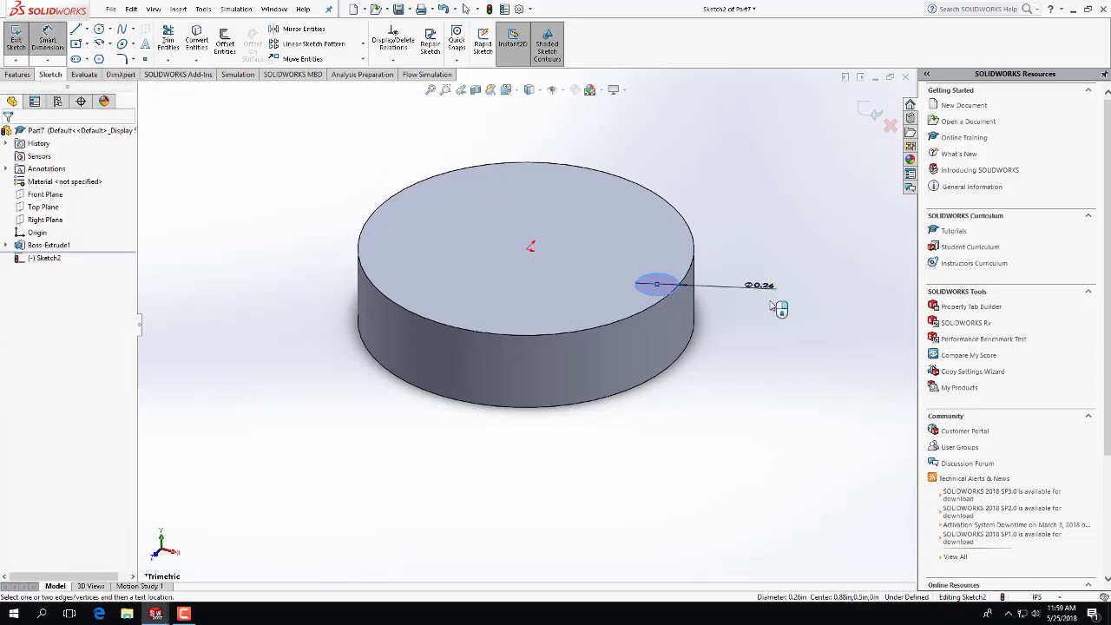
{"action": "left_click", "coordinate": [709, 308]}
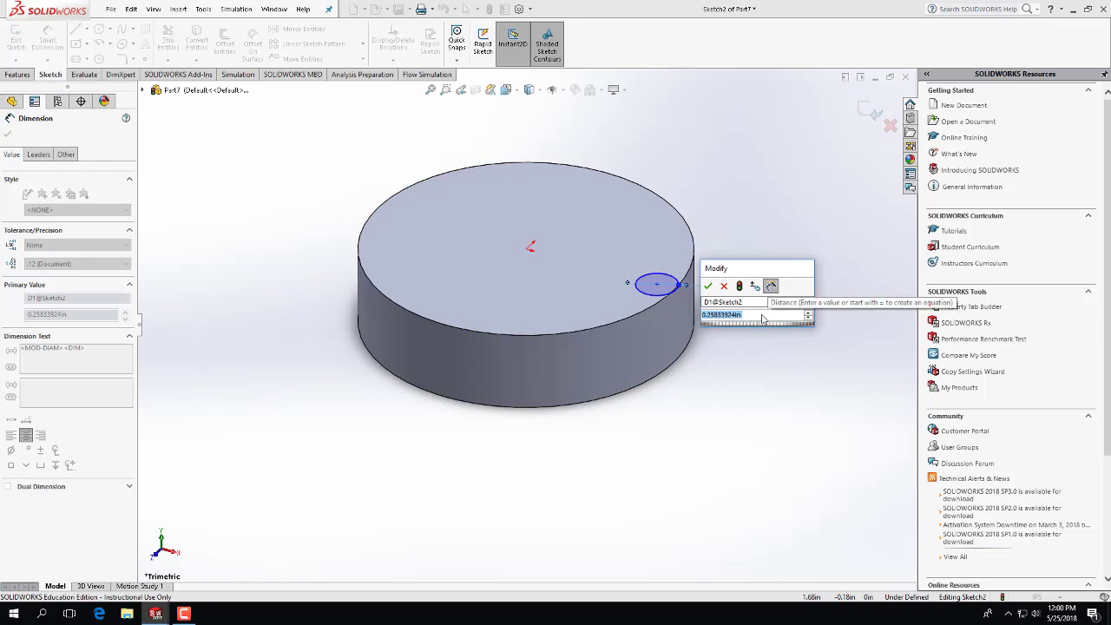
{"action": "type", "text": "0.25"}
{"action": "key", "text": "Return"}
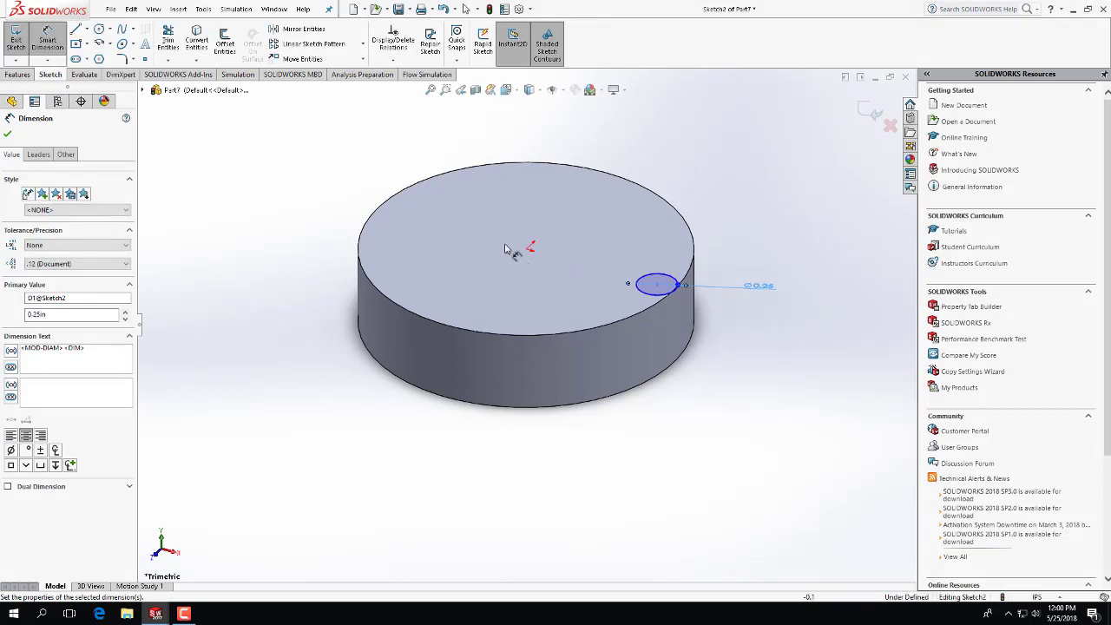
{"action": "left_click", "coordinate": [657, 286]}
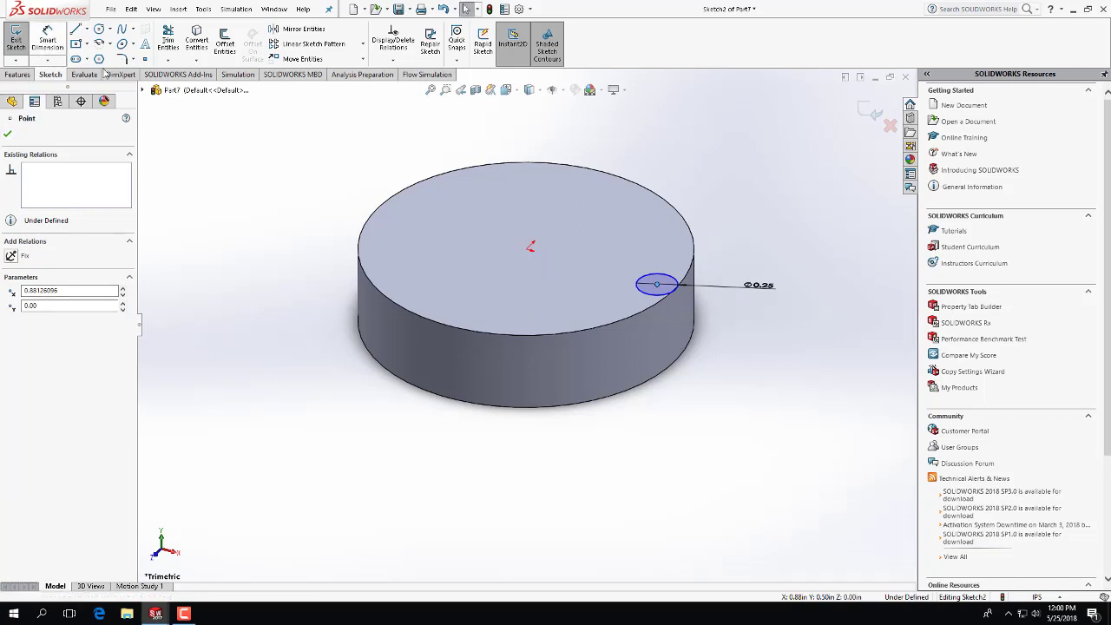
{"action": "left_click", "coordinate": [8, 134]}
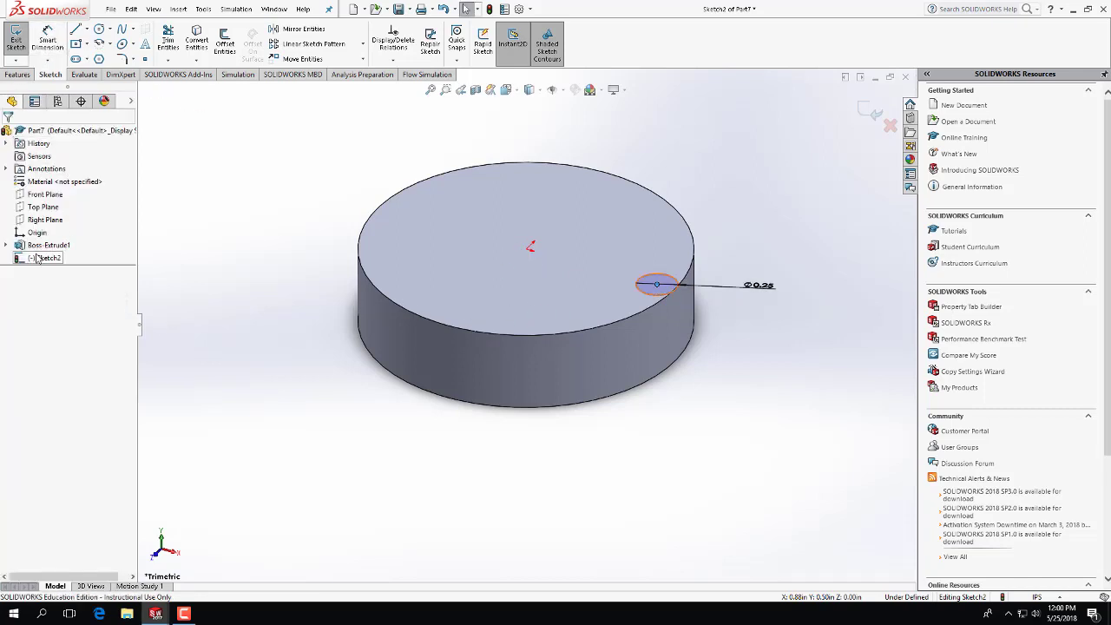
Dimension the circle's centre 0.875 in from the sketch origin and exit the sketch
{"action": "left_click", "coordinate": [39, 258]}
{"action": "left_click", "coordinate": [55, 236]}
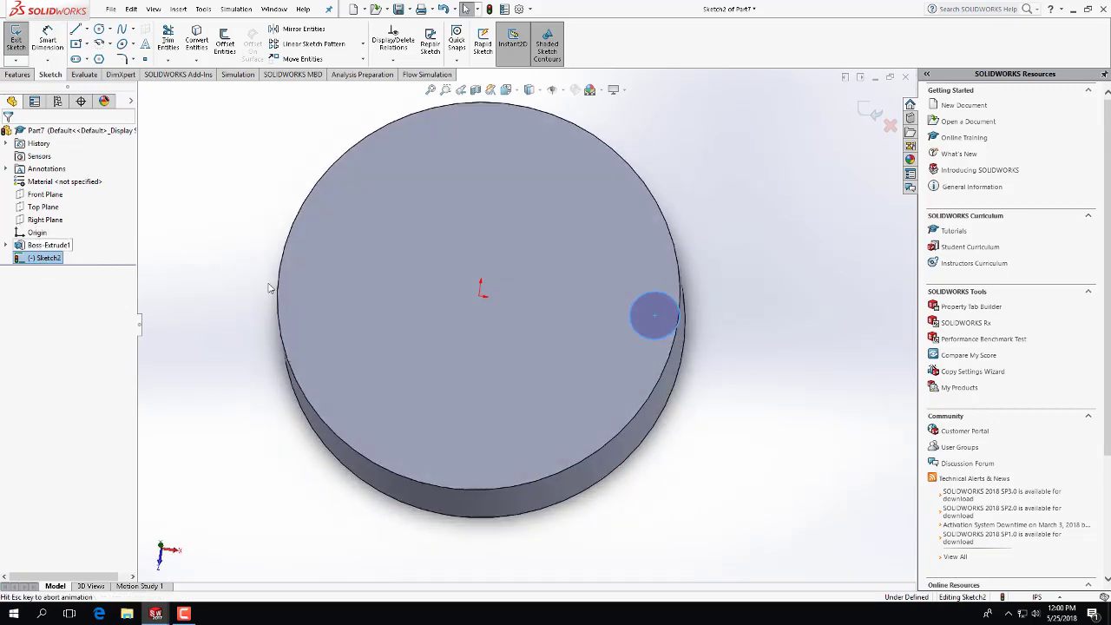
{"action": "left_click", "coordinate": [47, 39]}
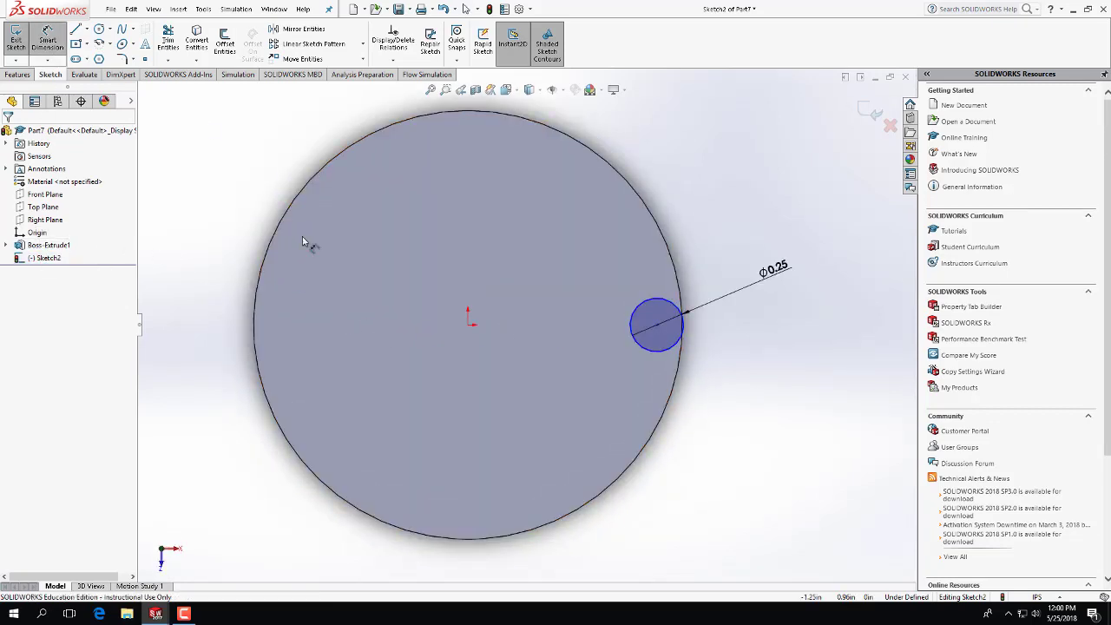
{"action": "left_click", "coordinate": [469, 326]}
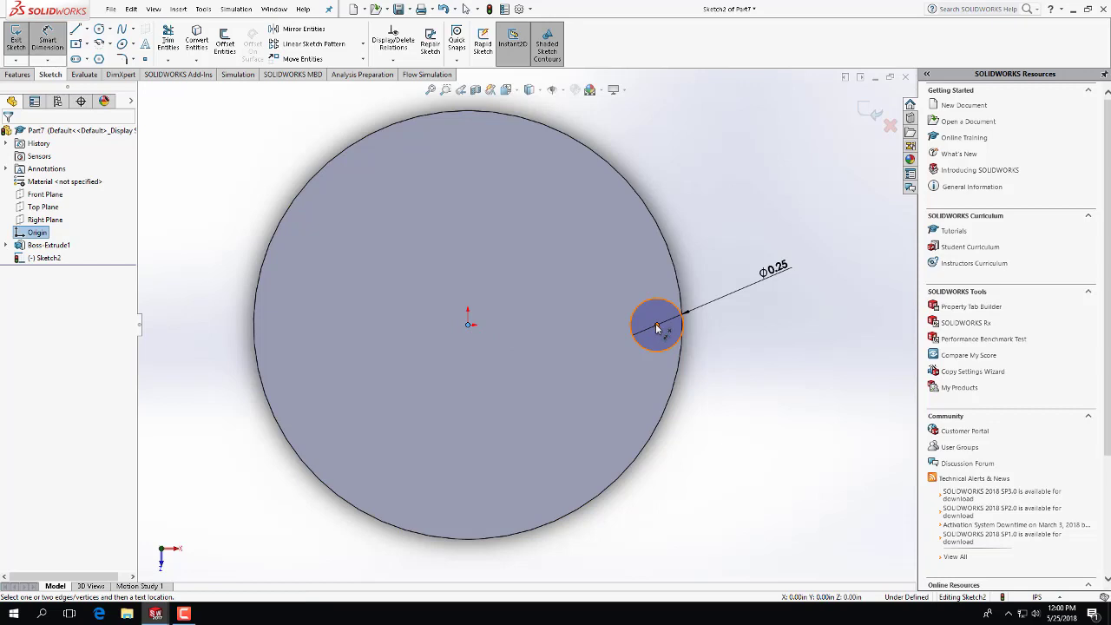
{"action": "left_click", "coordinate": [657, 326]}
{"action": "left_click", "coordinate": [569, 282]}
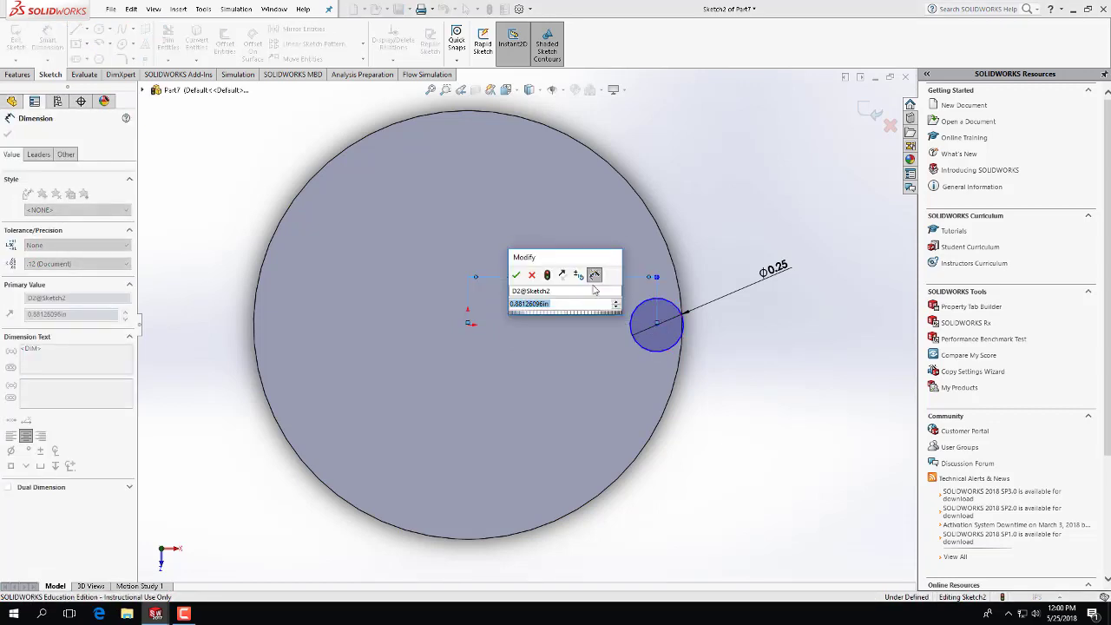
{"action": "type", "text": "0.875"}
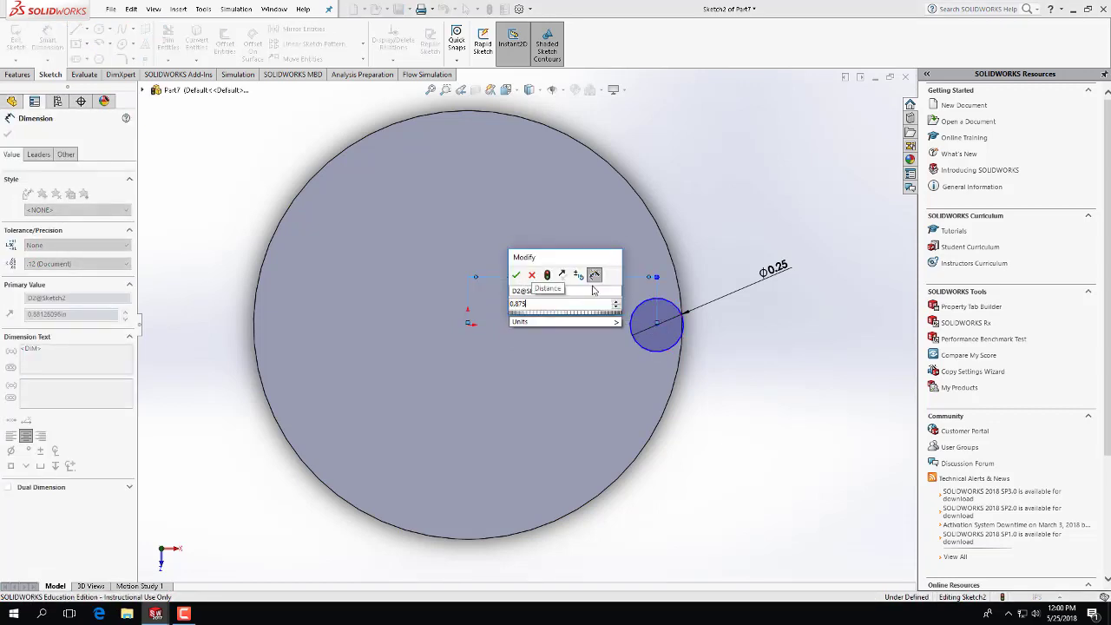
{"action": "key", "text": "Return"}
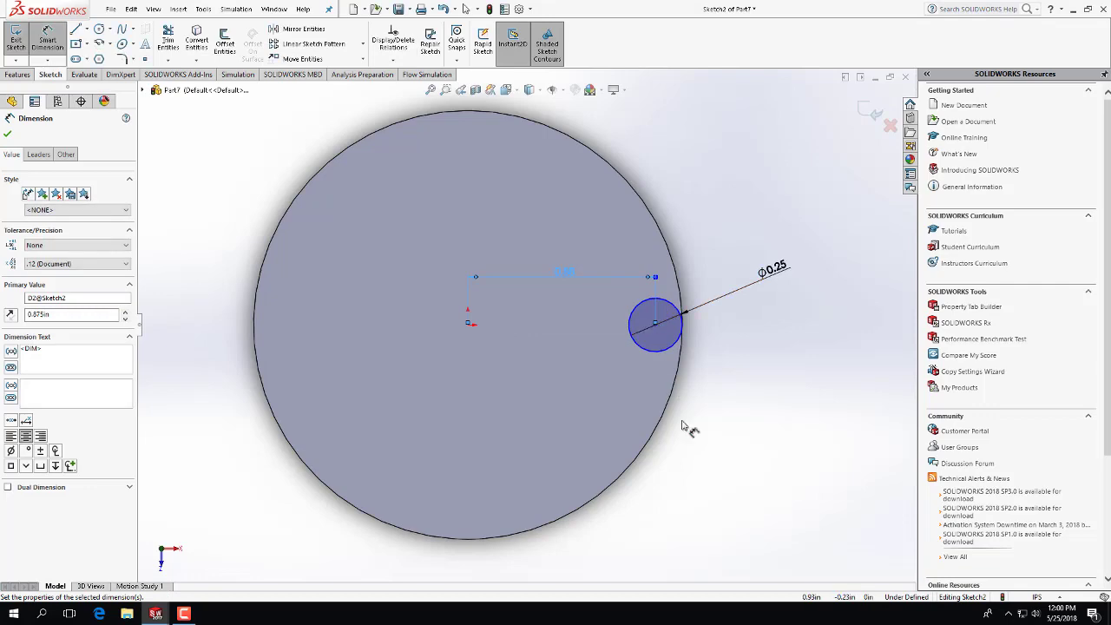
{"action": "middle_click_drag", "start_coordinate": [699, 449], "coordinate": [640, 402]}
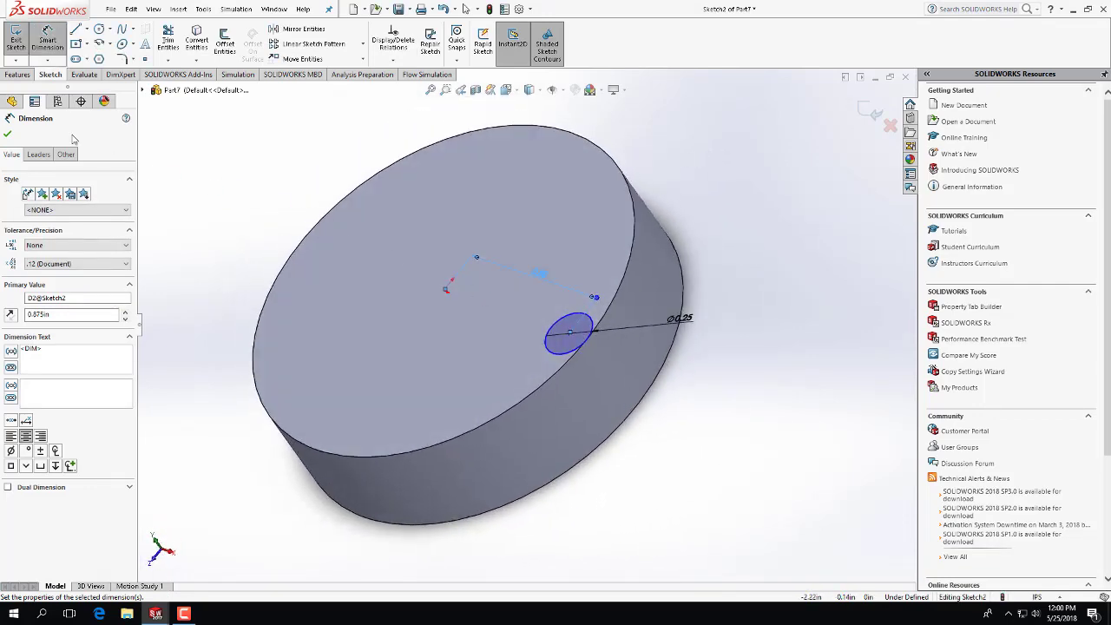
{"action": "left_click", "coordinate": [15, 39]}
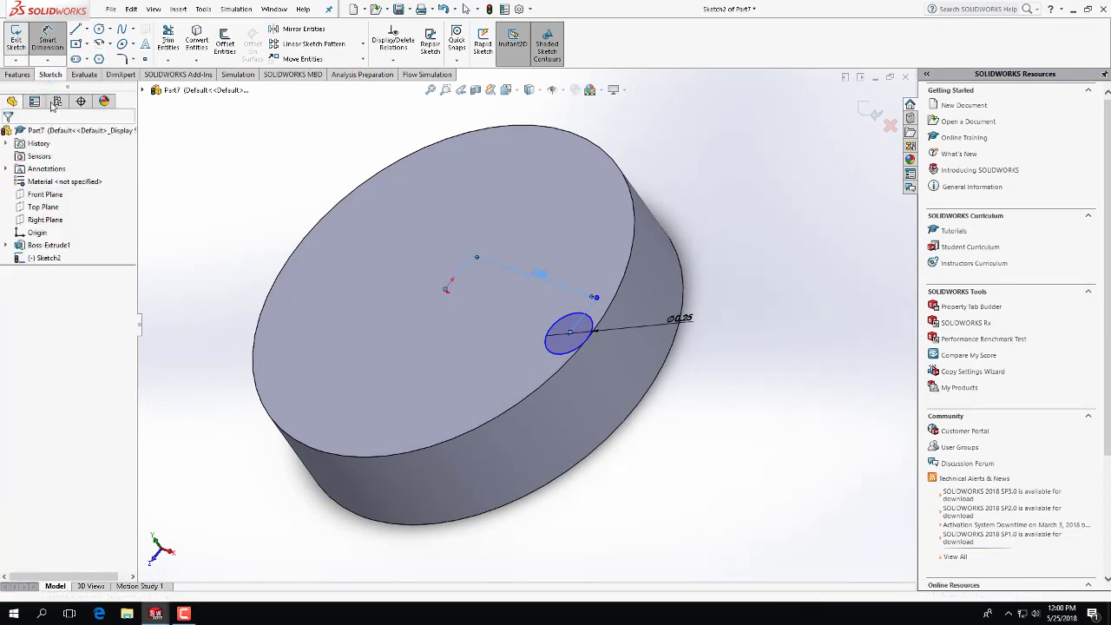
Extrude the Ø0.25 circle 1 in to form a pin on the disc face
{"action": "left_click", "coordinate": [18, 74]}
{"action": "left_click", "coordinate": [21, 39]}
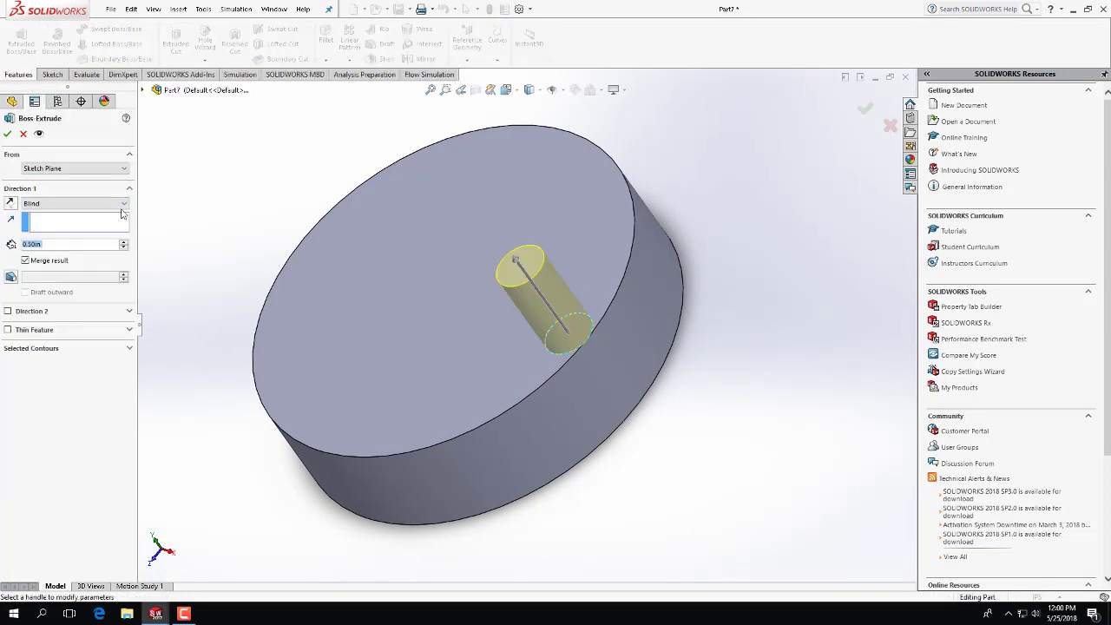
{"action": "type", "text": "1"}
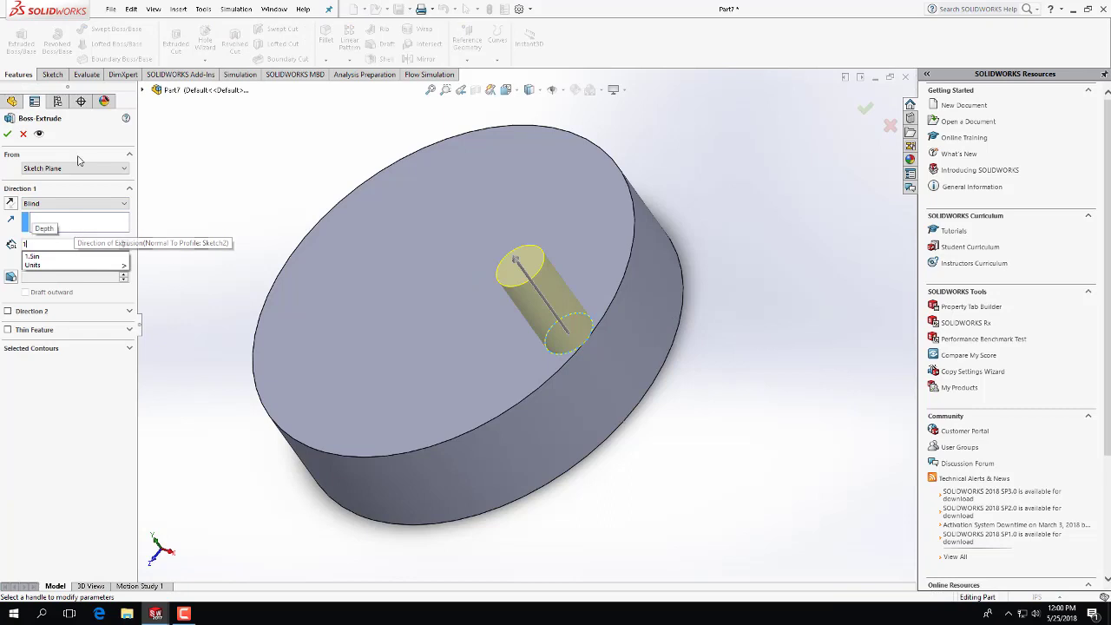
{"action": "key", "text": "Return"}
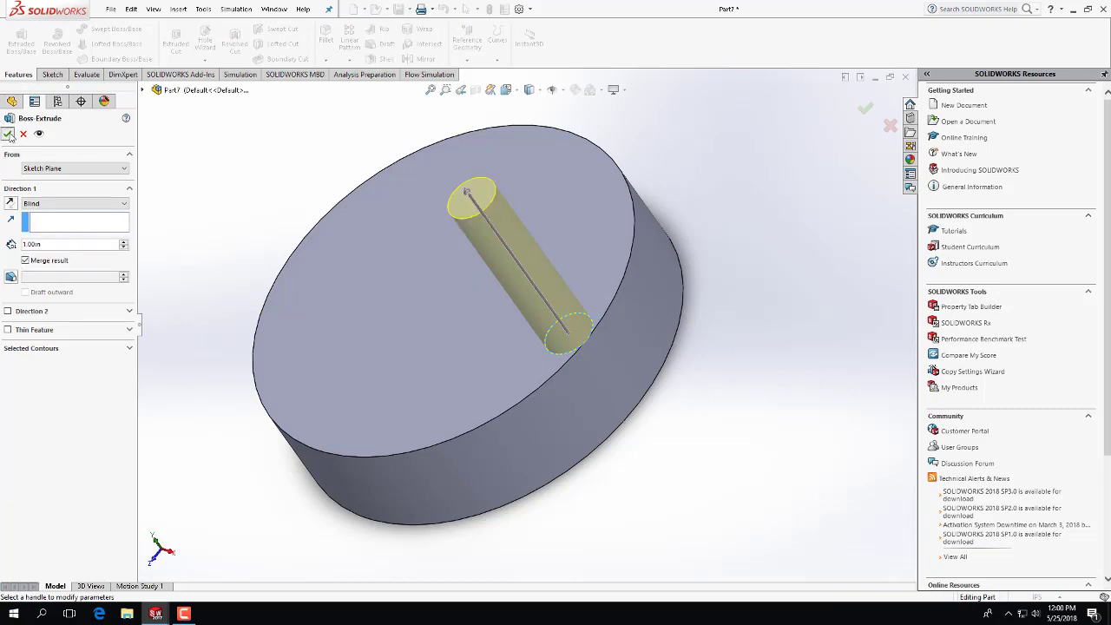
{"action": "left_click", "coordinate": [9, 134]}
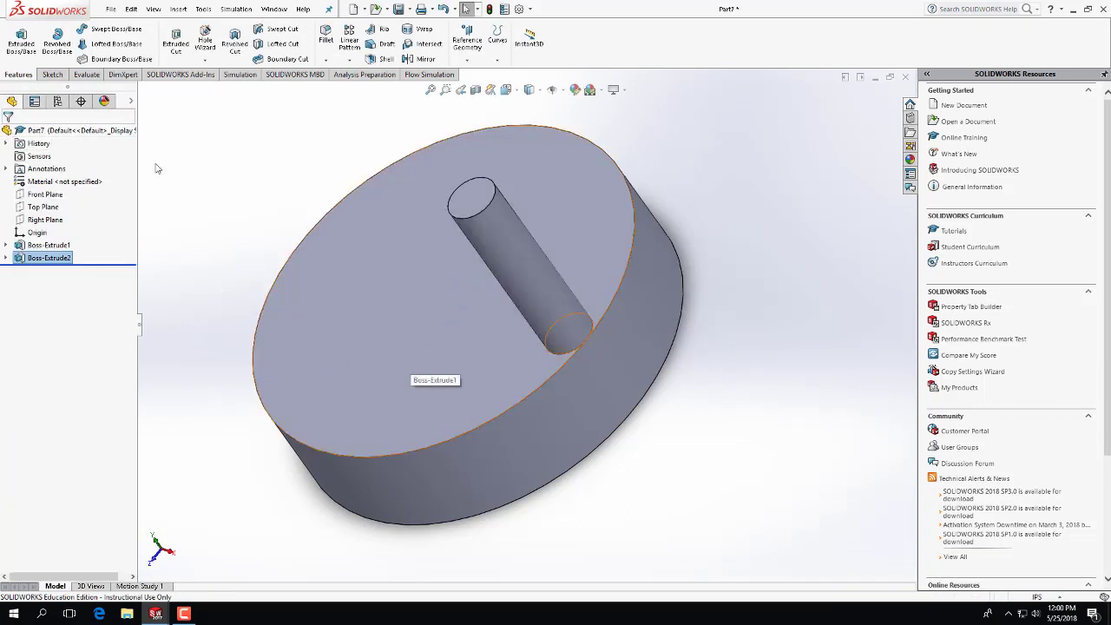
Edit Sketch1 to add a 0.125 in radius circle at the origin, cutting a central hole
{"action": "left_click", "coordinate": [52, 74]}
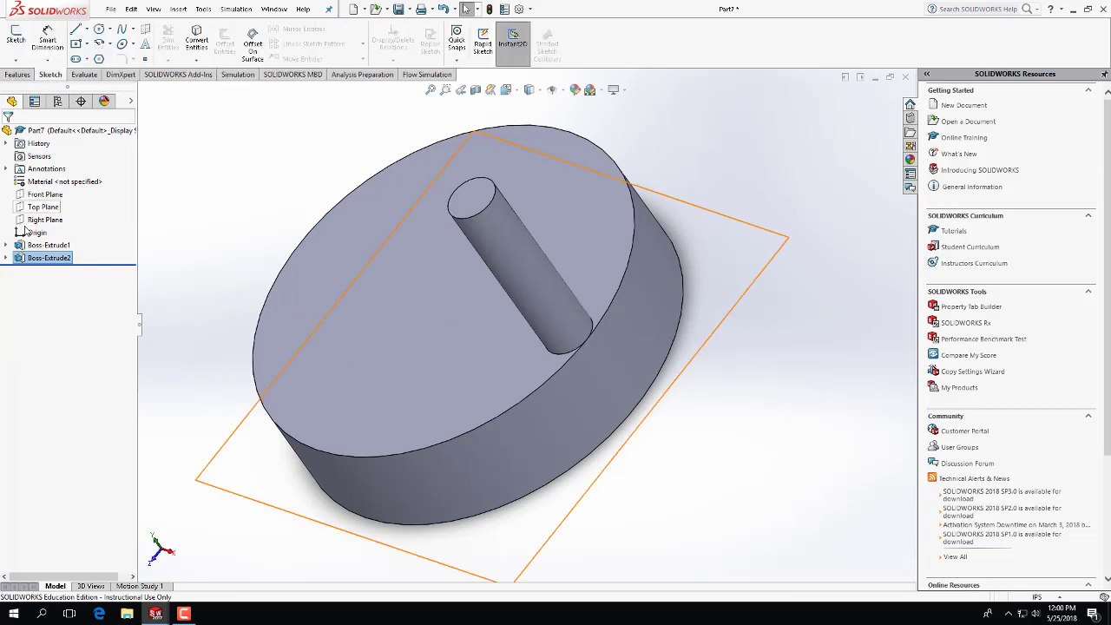
{"action": "left_click", "coordinate": [7, 245]}
{"action": "left_click", "coordinate": [45, 258]}
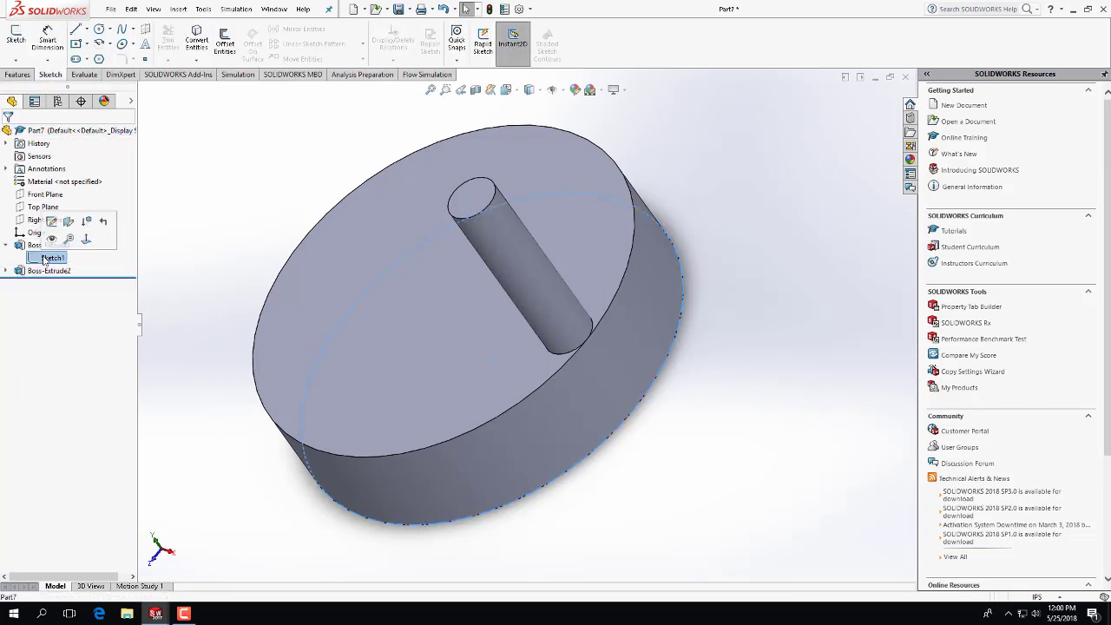
{"action": "left_click", "coordinate": [52, 221]}
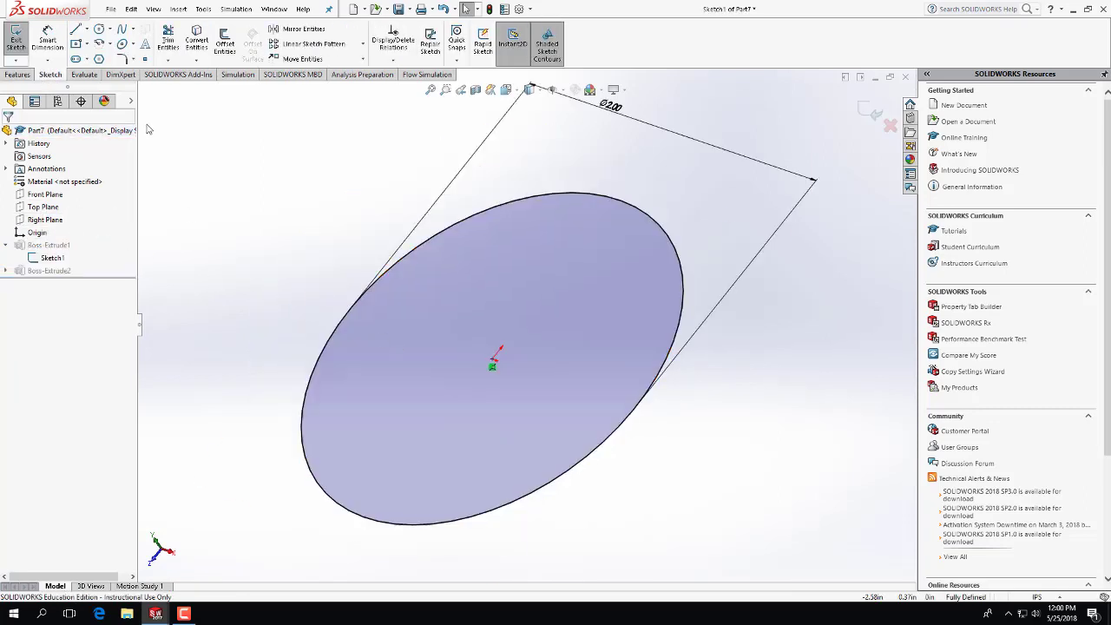
{"action": "left_click", "coordinate": [99, 28]}
{"action": "left_click", "coordinate": [492, 359]}
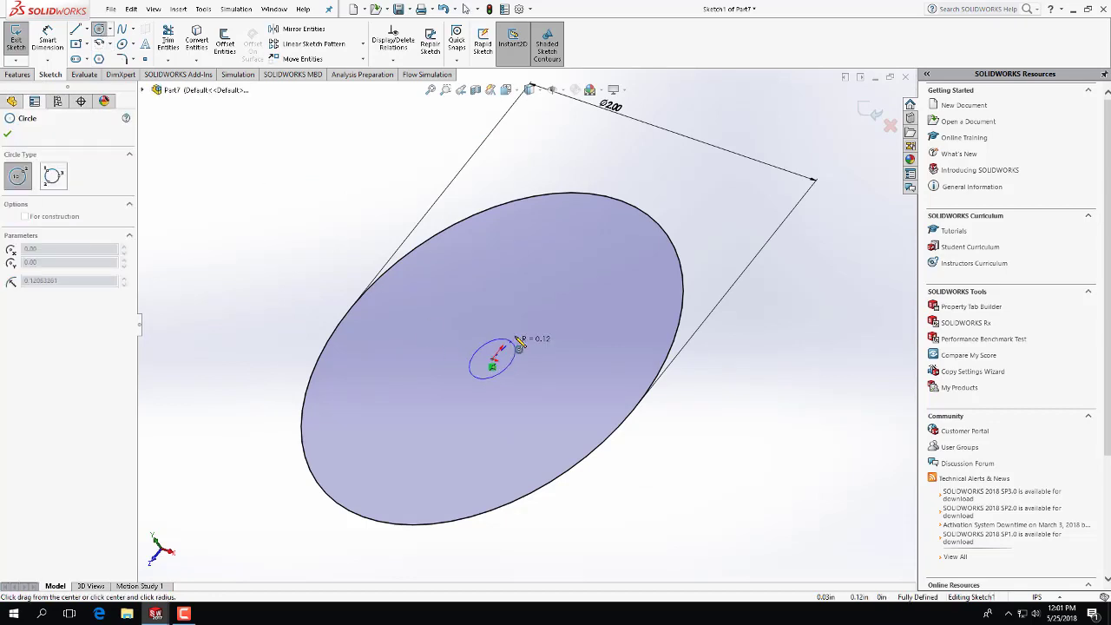
{"action": "left_click", "coordinate": [522, 340]}
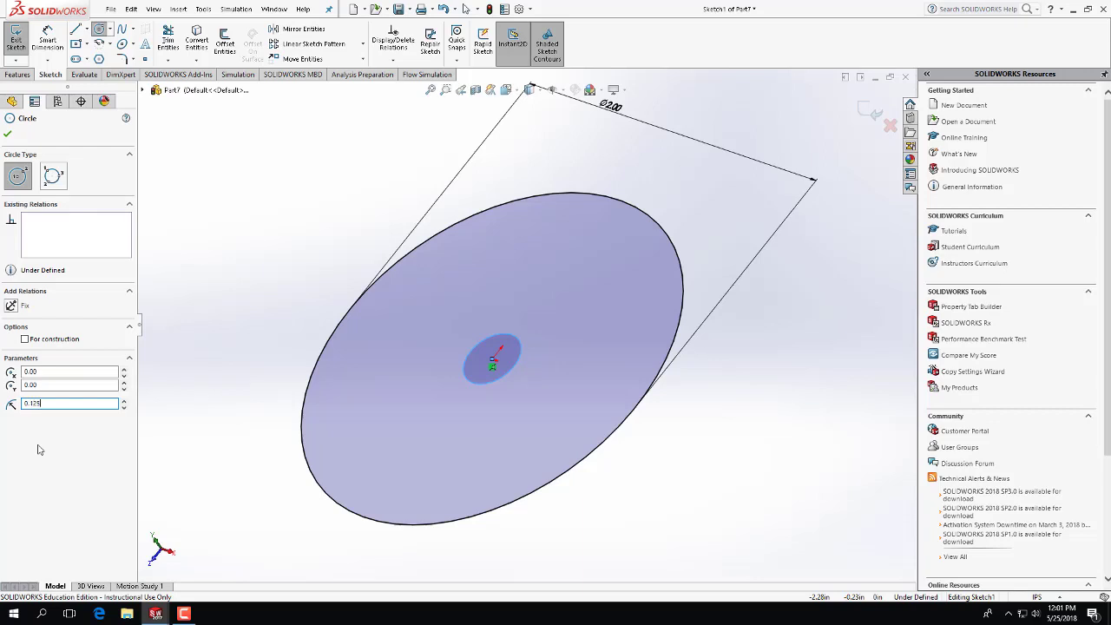
{"action": "key", "text": "Return"}
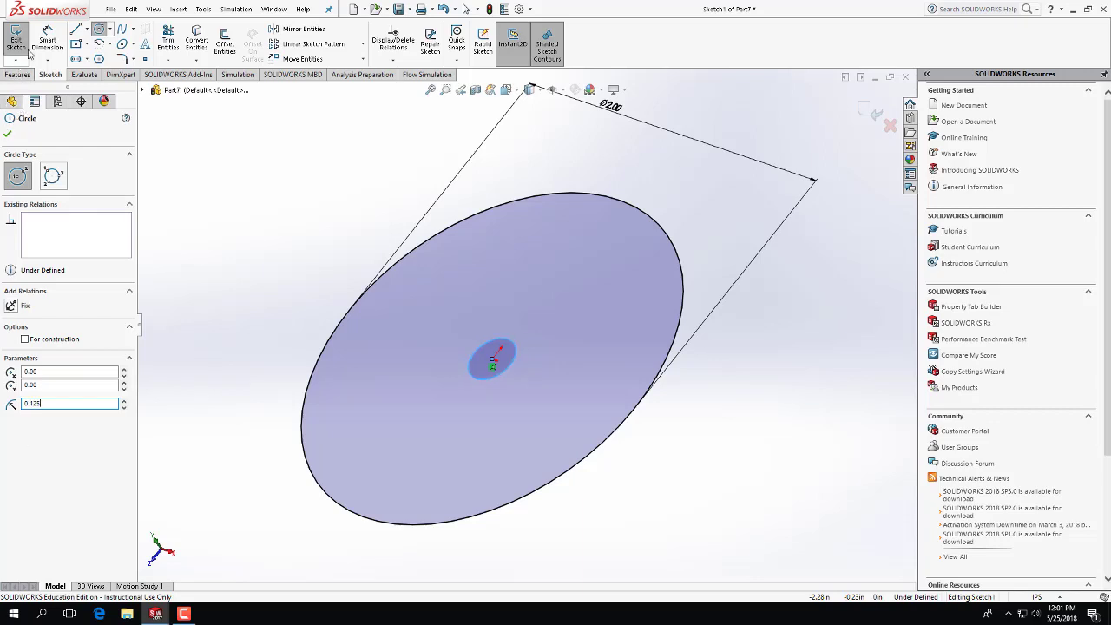
{"action": "left_click", "coordinate": [28, 50]}
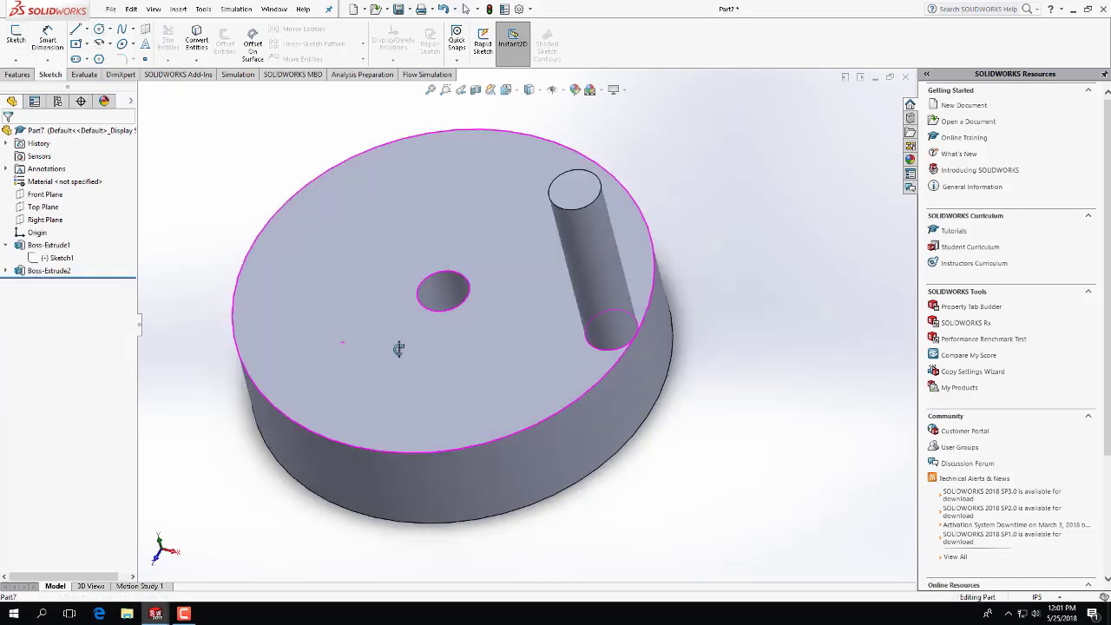
{"action": "middle_click_drag", "start_coordinate": [398, 347], "coordinate": [317, 315]}
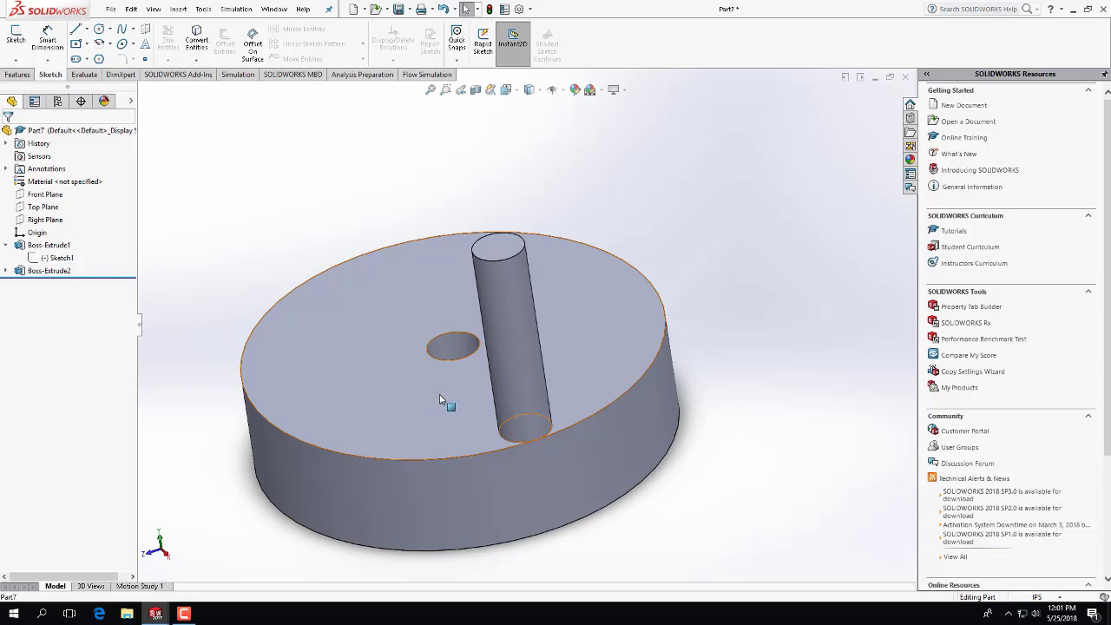
Save Part7 as Crank.SLDPRT and minimize its window to bring back the Piston part
{"action": "key", "text": "ctrl+s"}
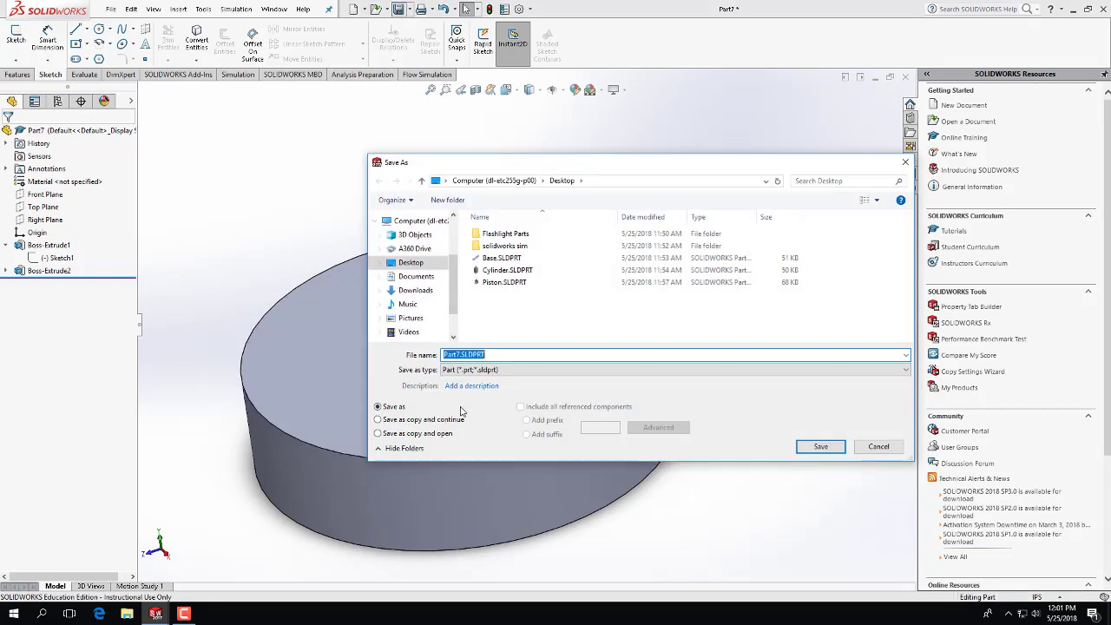
{"action": "type", "text": "Crank"}
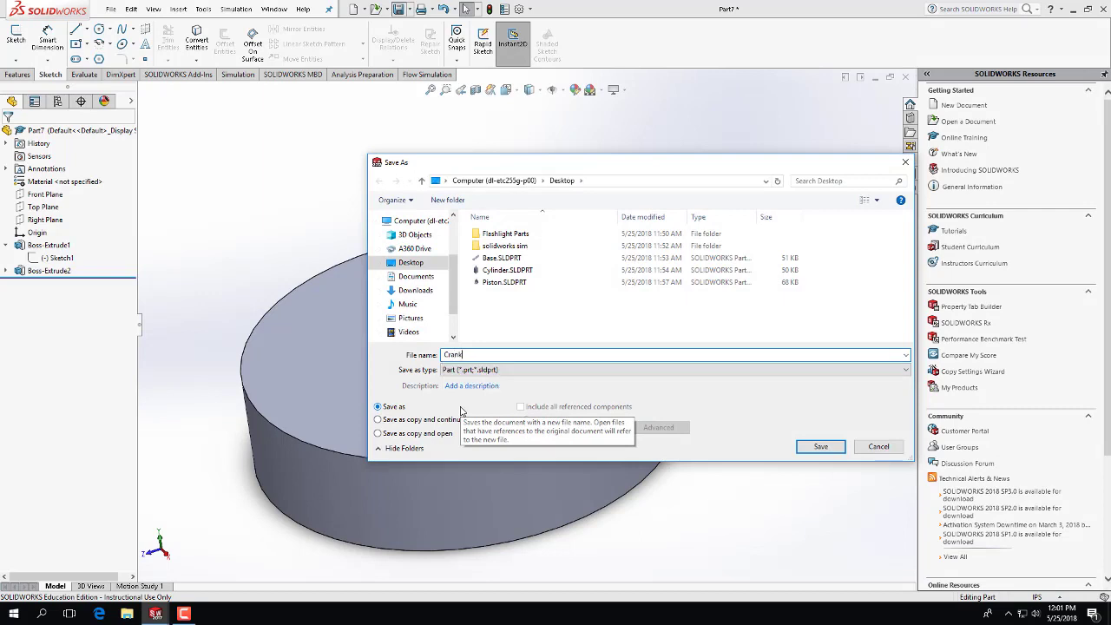
{"action": "key", "text": "Return"}
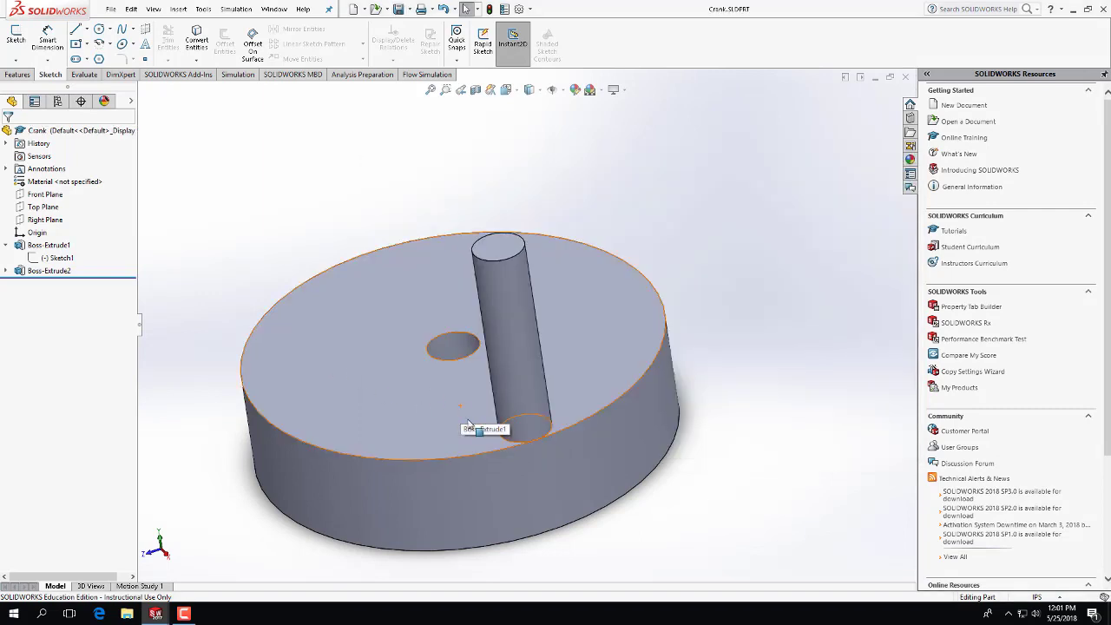
{"action": "left_click", "coordinate": [877, 79]}
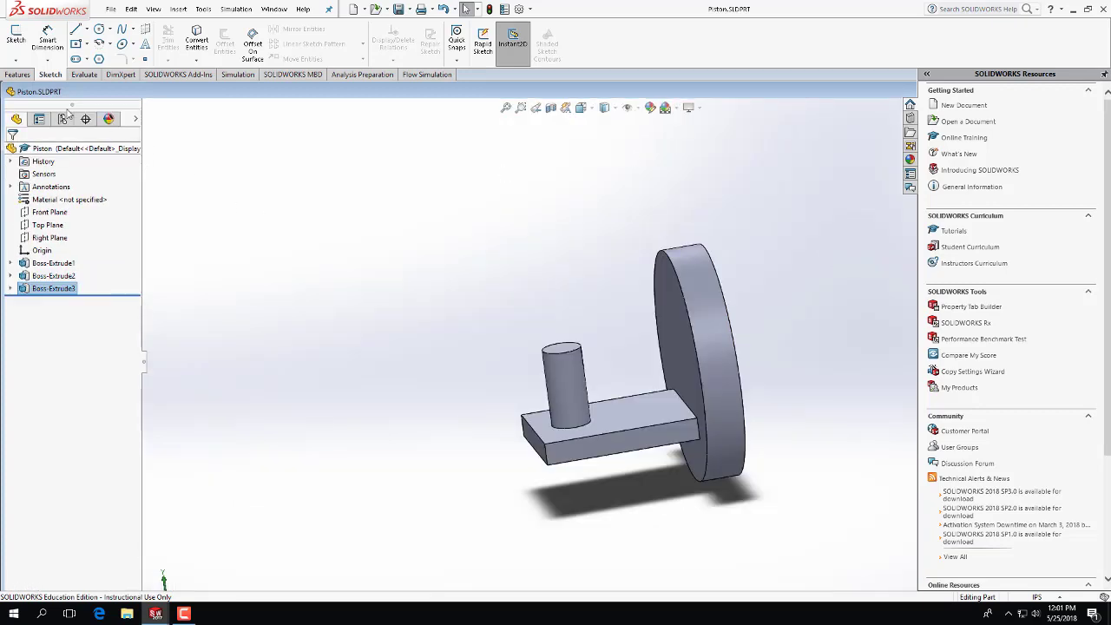
Create a new part and sketch a corner rectangle from the origin on the Top Plane
{"action": "left_click", "coordinate": [353, 10]}
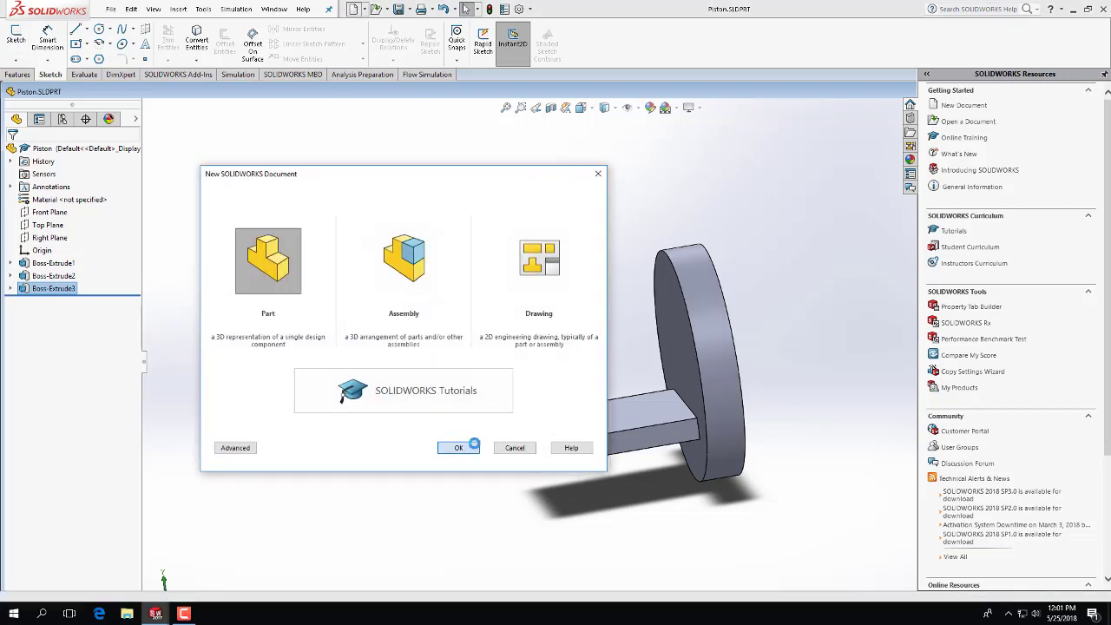
{"action": "left_click", "coordinate": [466, 449]}
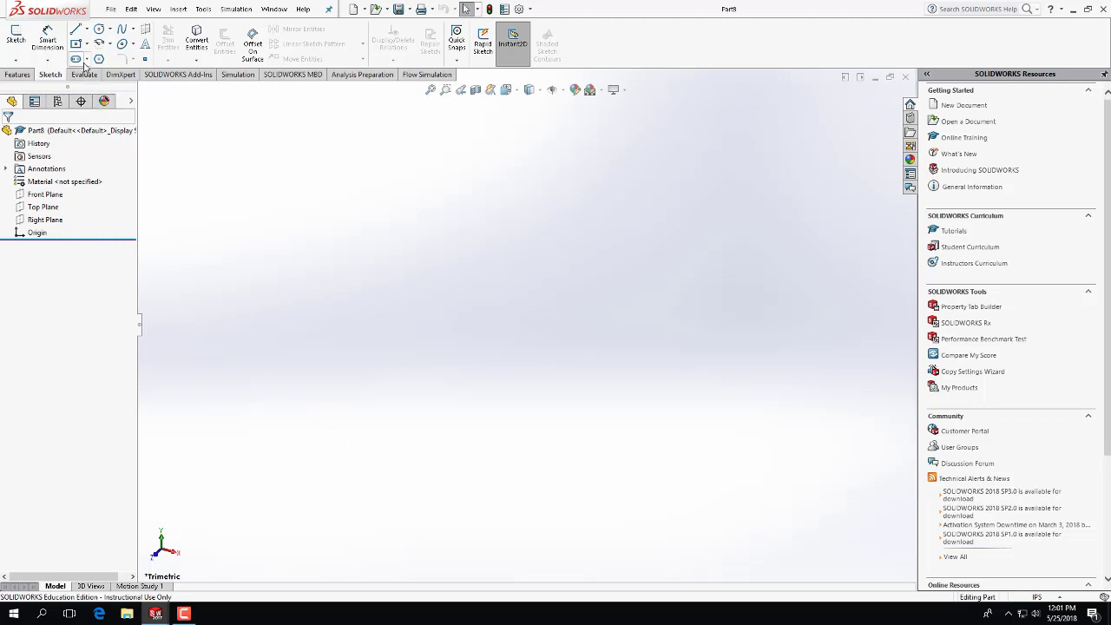
{"action": "left_click", "coordinate": [16, 37]}
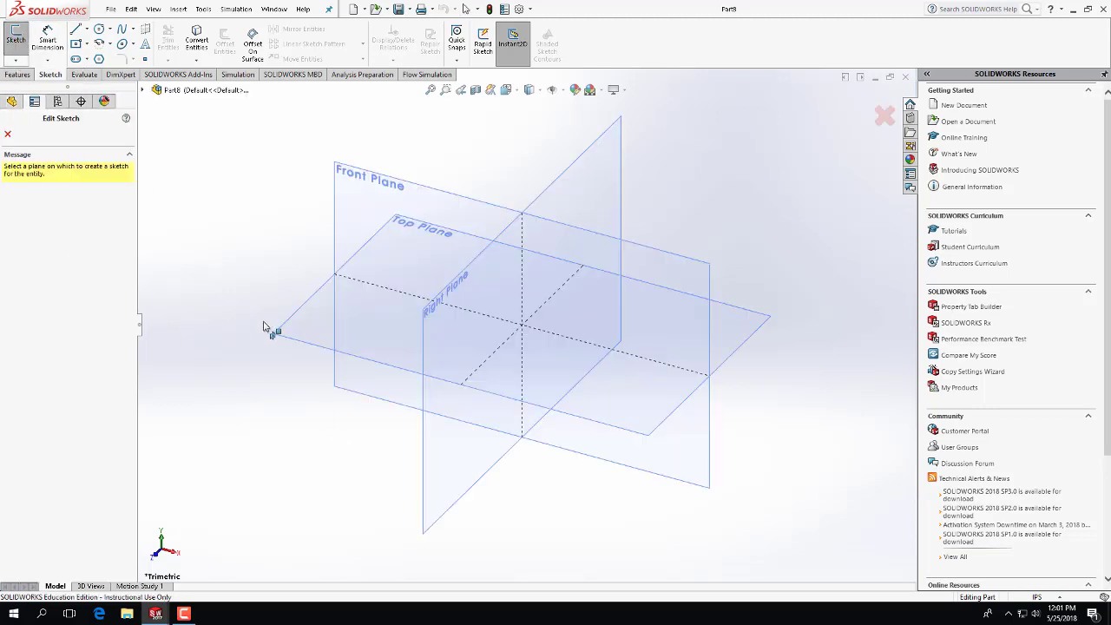
{"action": "left_click", "coordinate": [270, 328]}
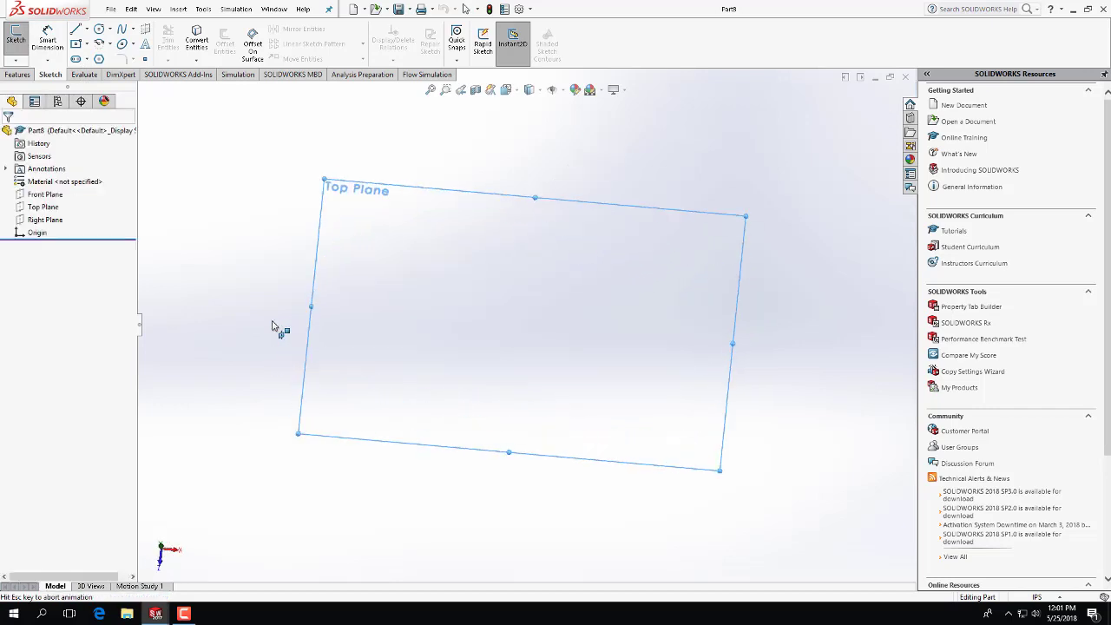
{"action": "left_click", "coordinate": [88, 44]}
{"action": "left_click", "coordinate": [117, 57]}
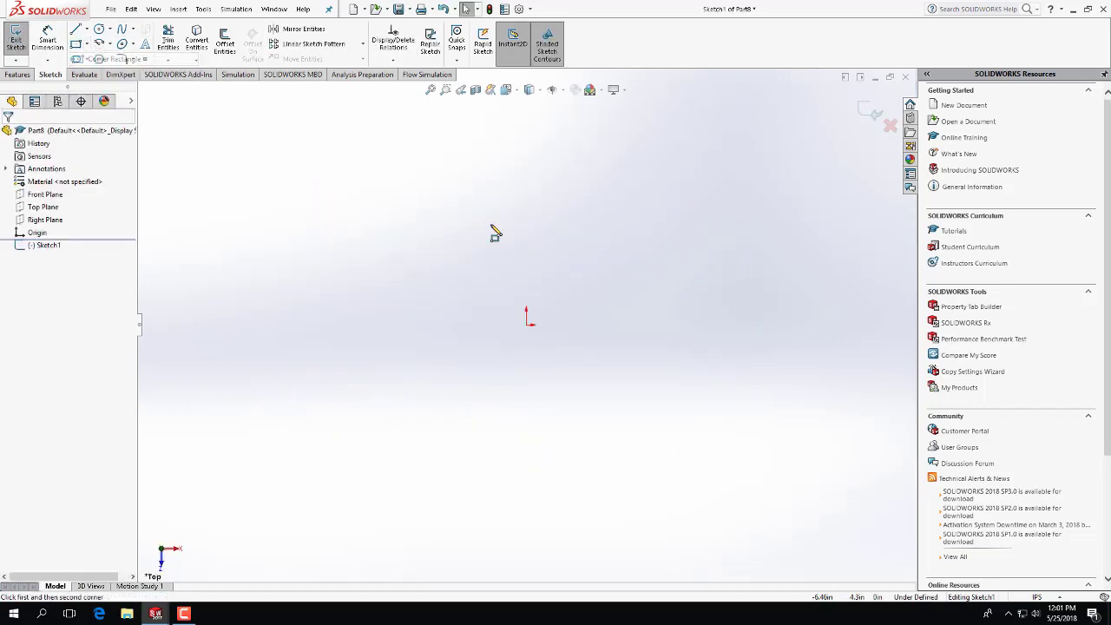
{"action": "left_click", "coordinate": [527, 325]}
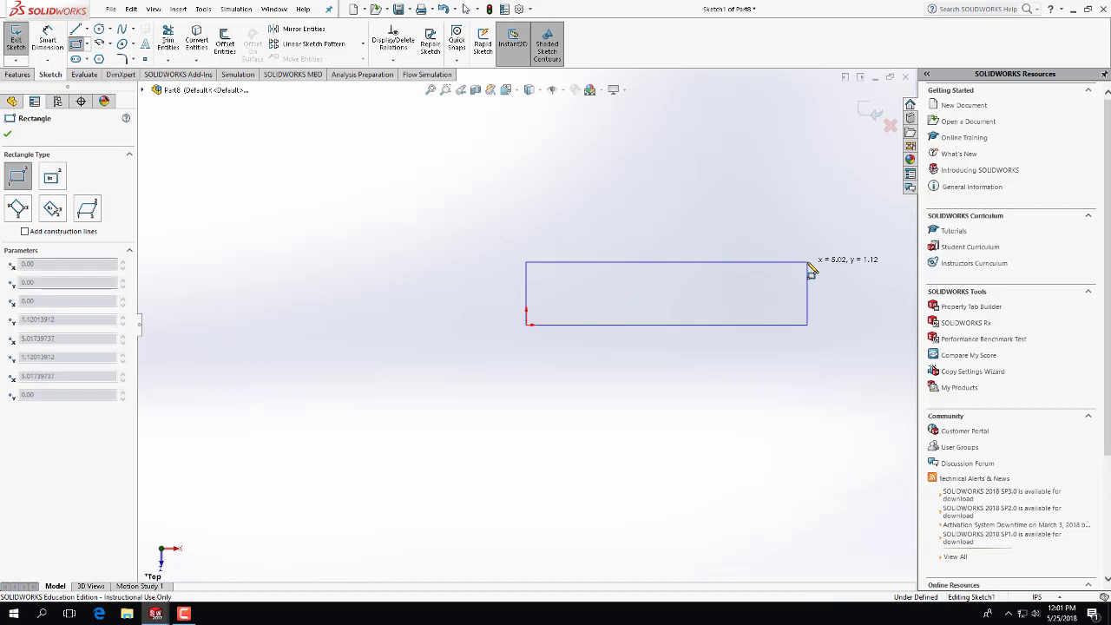
{"action": "left_click", "coordinate": [807, 261]}
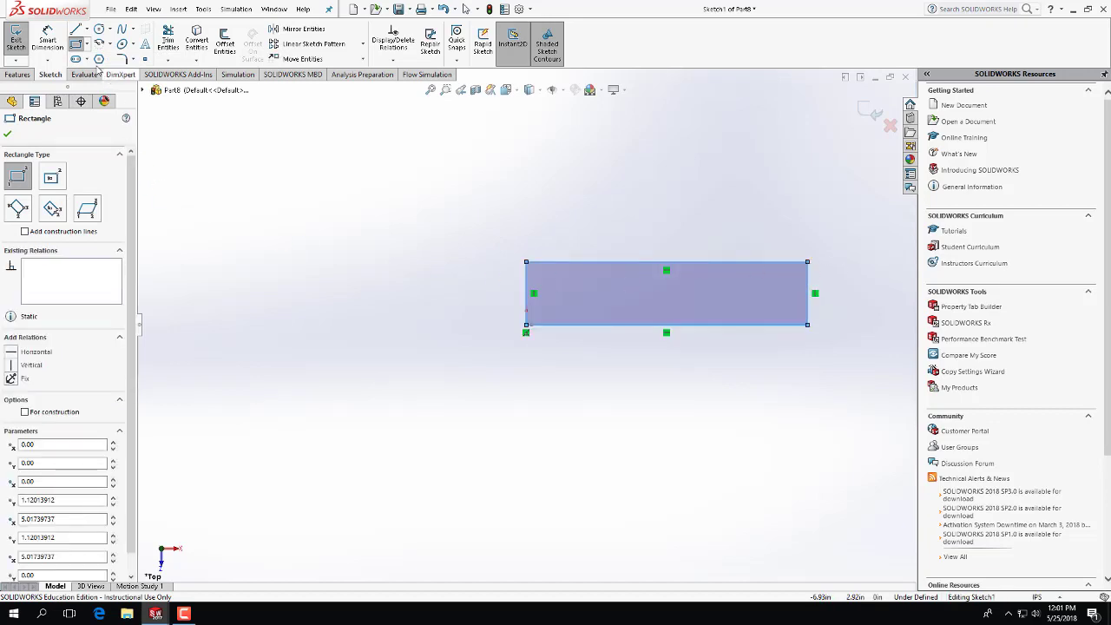
Dimension the rectangle 6.00 long and 0.50 high
{"action": "left_click", "coordinate": [48, 40]}
{"action": "left_click", "coordinate": [622, 245]}
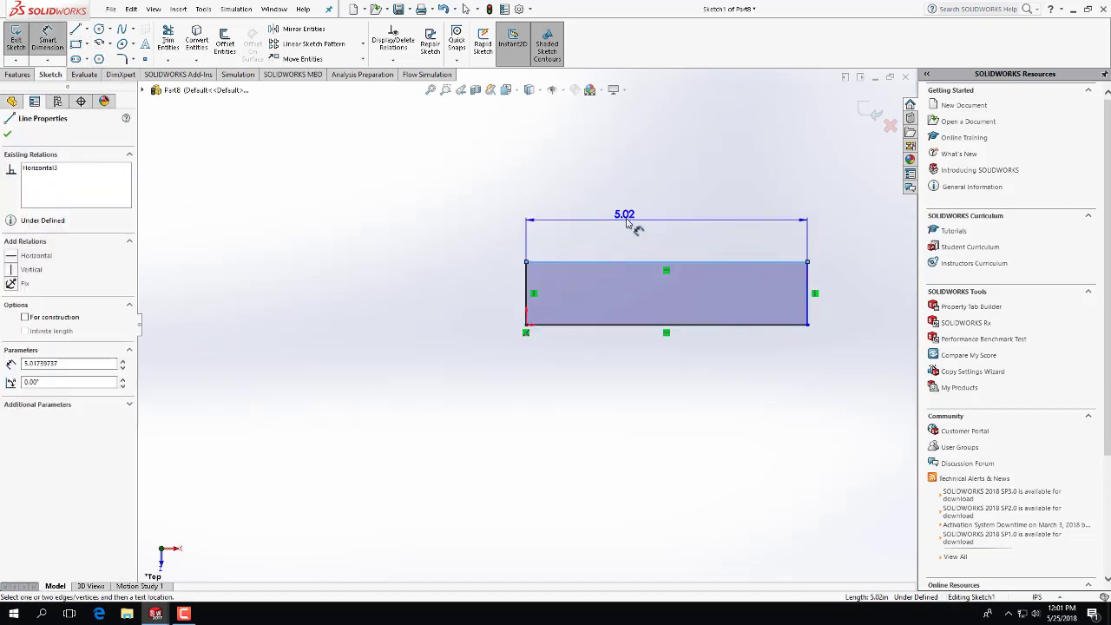
{"action": "left_click", "coordinate": [710, 217]}
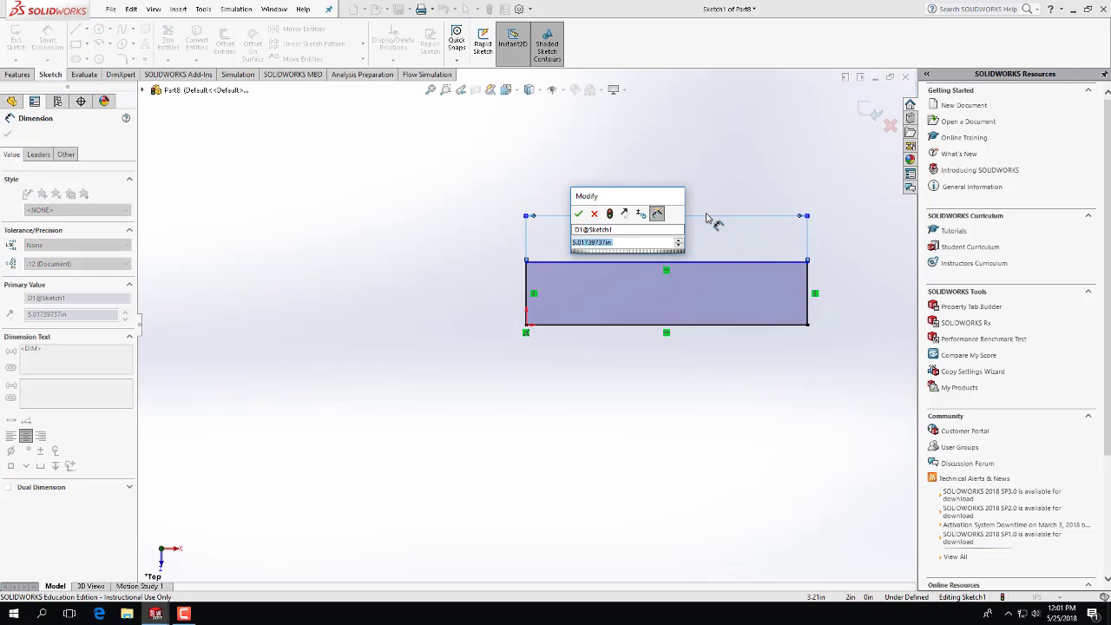
{"action": "type", "text": "0."}
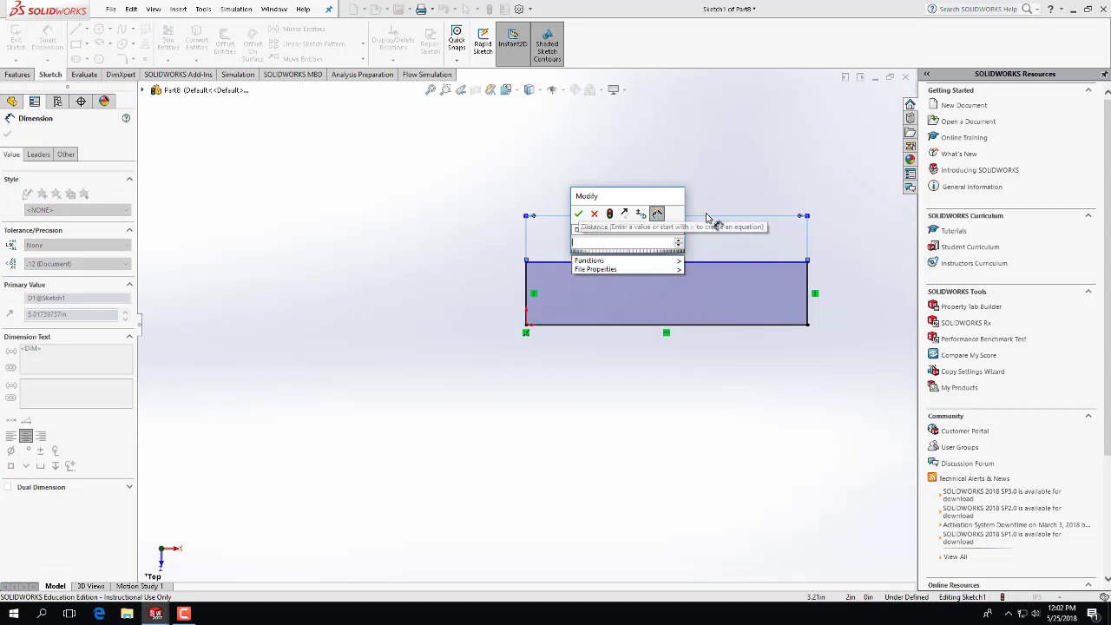
{"action": "key", "text": "Return"}
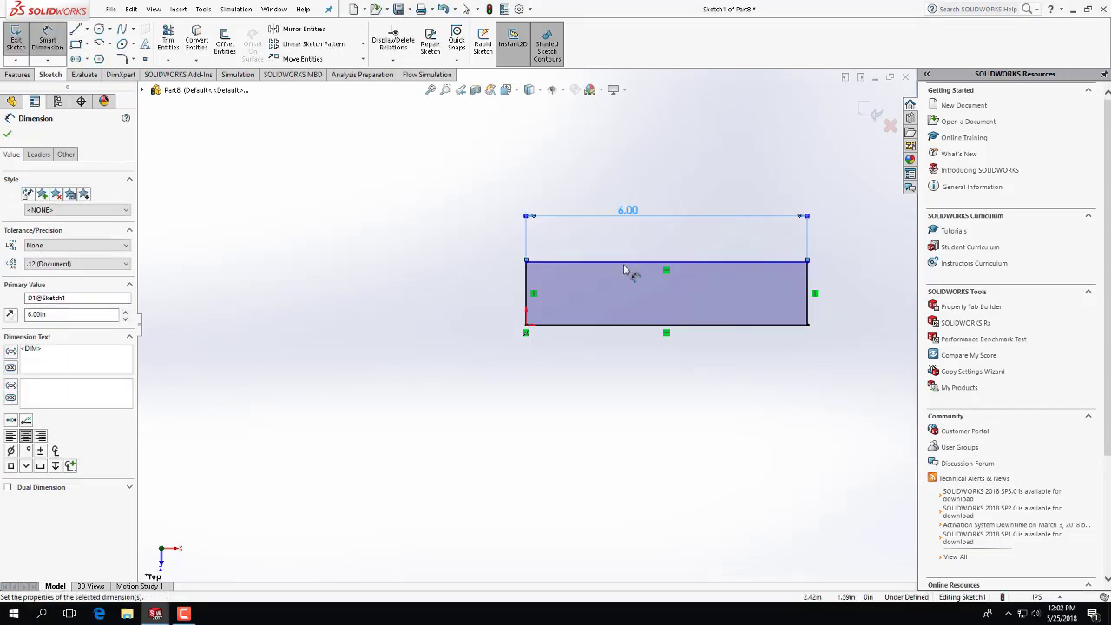
{"action": "left_click", "coordinate": [529, 291]}
{"action": "left_click", "coordinate": [484, 295]}
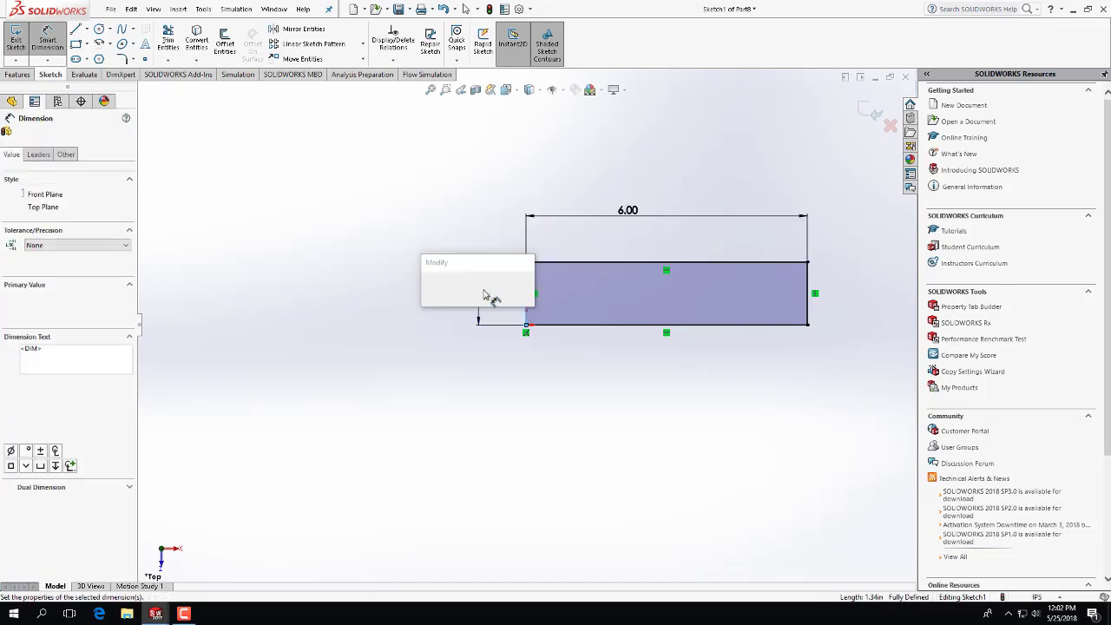
{"action": "type", "text": "0.5"}
{"action": "key", "text": "Return"}
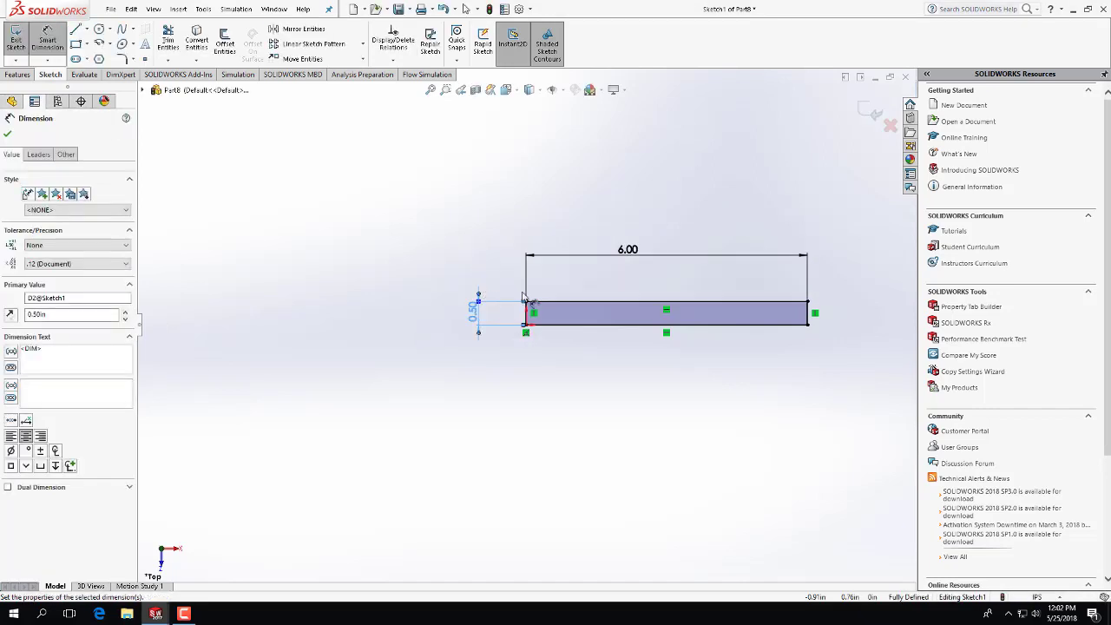
{"action": "left_click", "coordinate": [99, 30]}
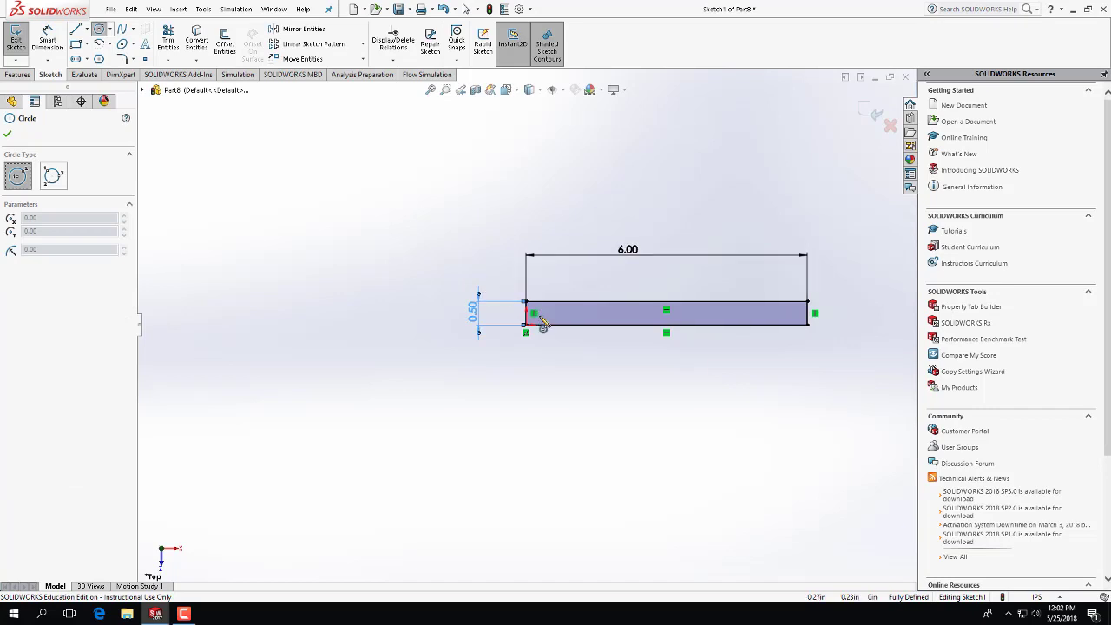
Draw a circle at each end of the bar and dimension both to Ø0.25
{"action": "left_click_drag", "start_coordinate": [539, 316], "coordinate": [546, 316]}
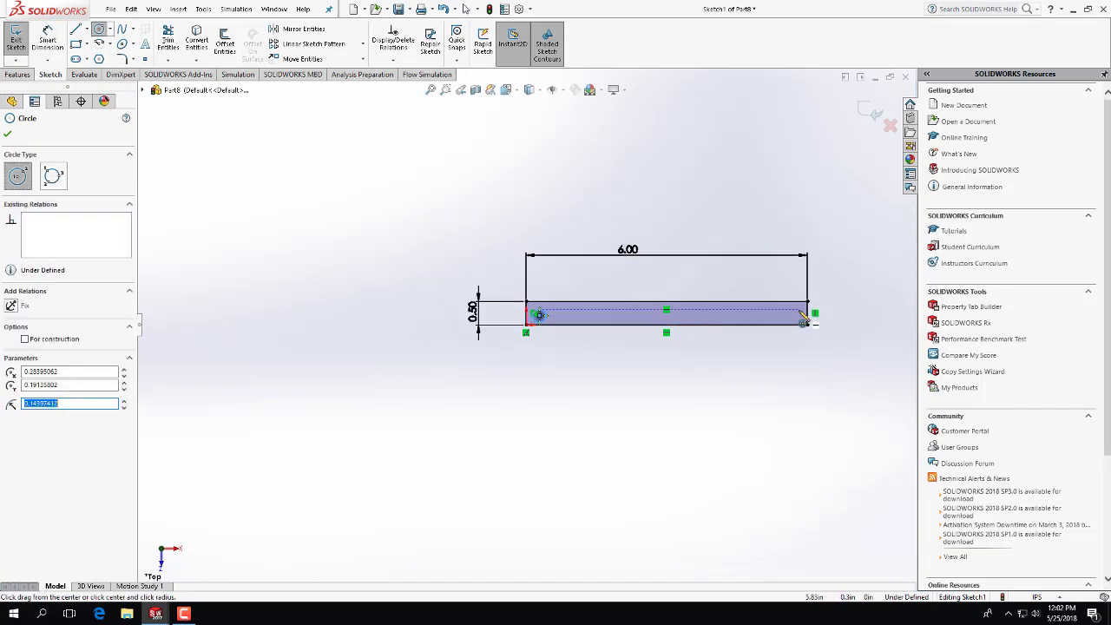
{"action": "left_click_drag", "start_coordinate": [799, 315], "coordinate": [806, 315]}
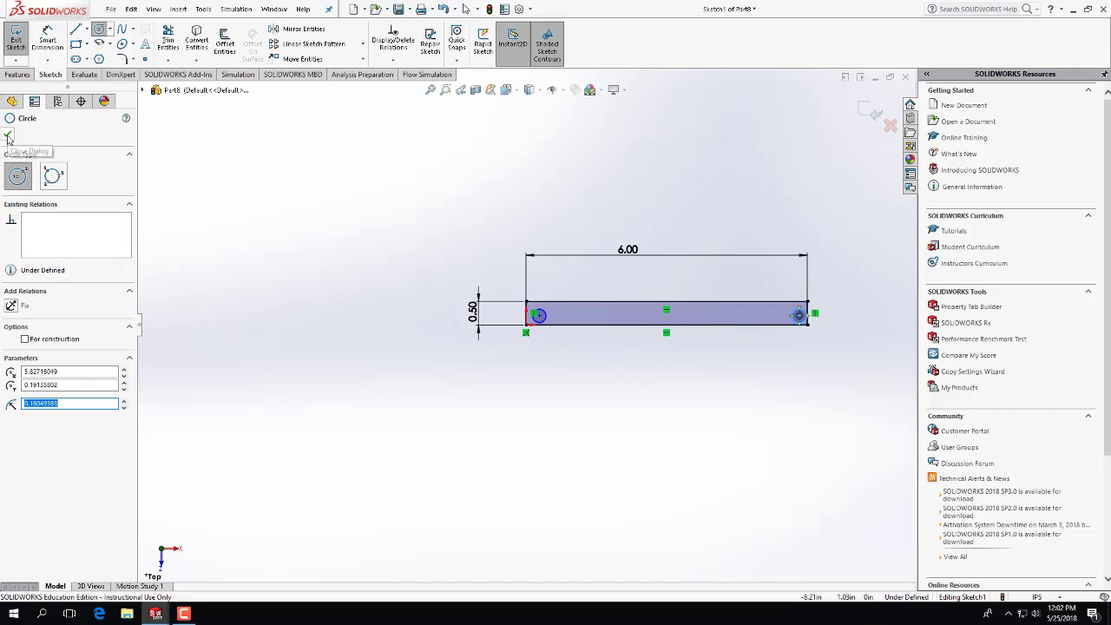
{"action": "left_click", "coordinate": [8, 135]}
{"action": "left_click", "coordinate": [48, 38]}
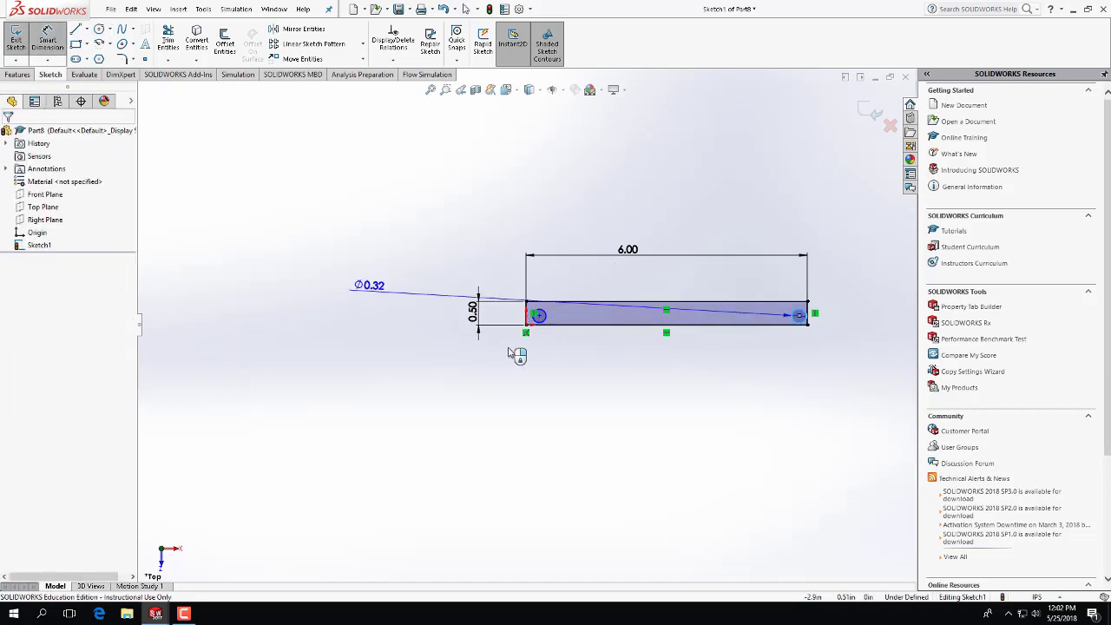
{"action": "left_click", "coordinate": [799, 309]}
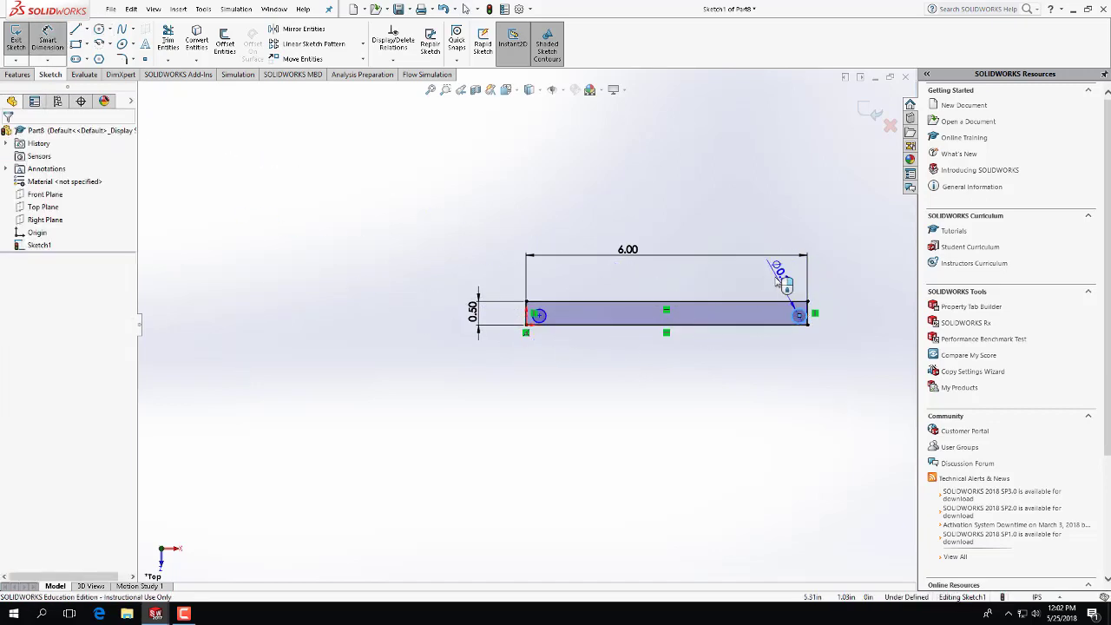
{"action": "left_click", "coordinate": [785, 271]}
{"action": "type", "text": "0.25"}
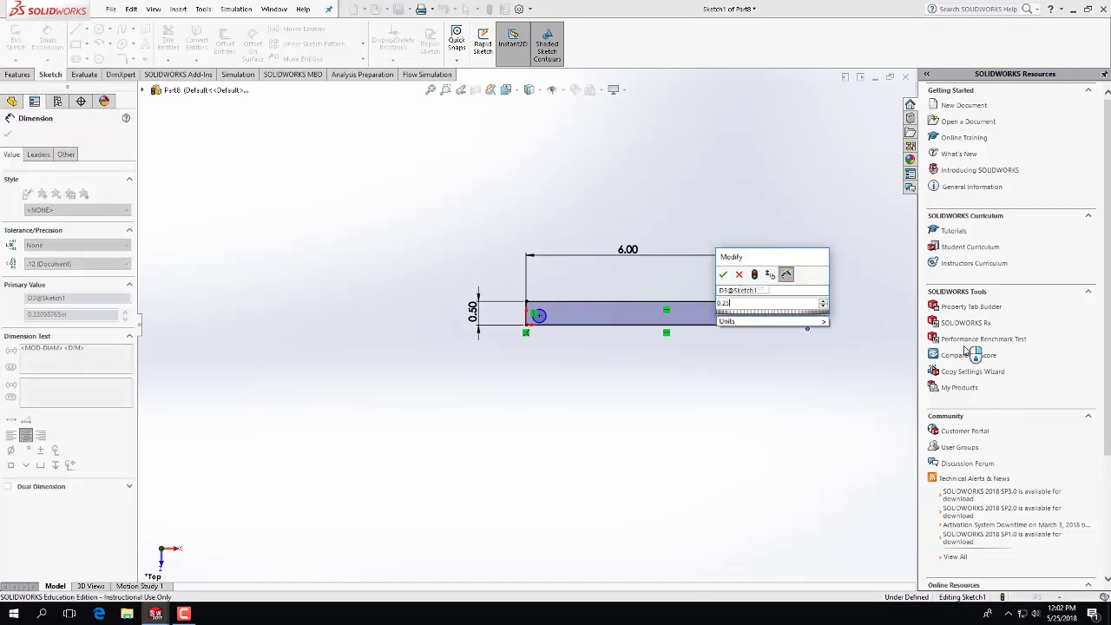
{"action": "key", "text": "Return"}
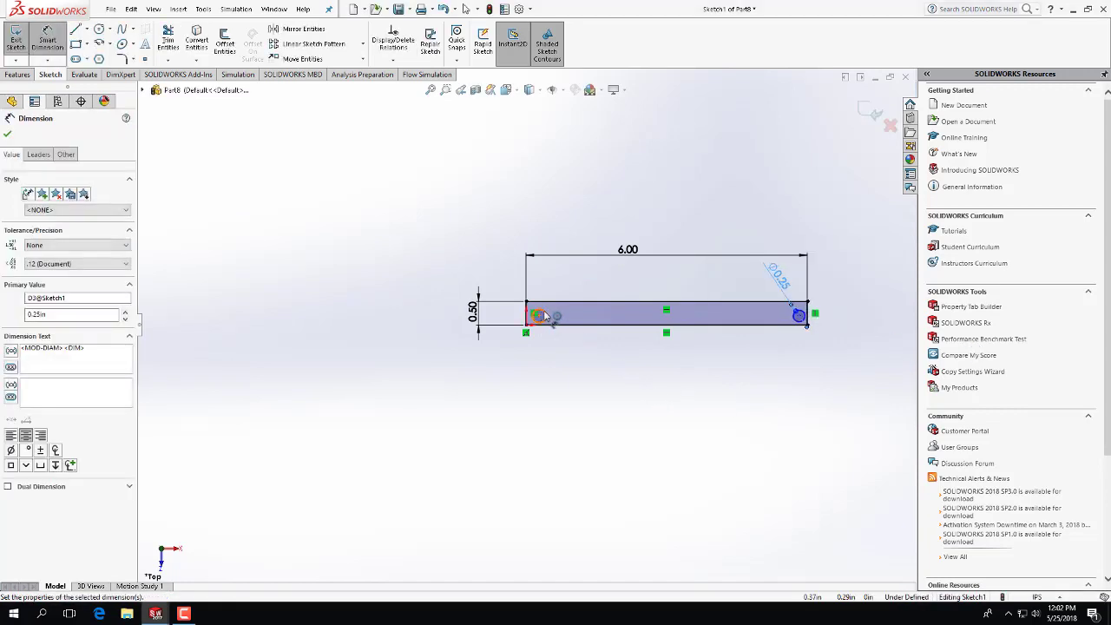
{"action": "left_click", "coordinate": [538, 314]}
{"action": "left_click", "coordinate": [607, 282]}
{"action": "type", "text": "0.25"}
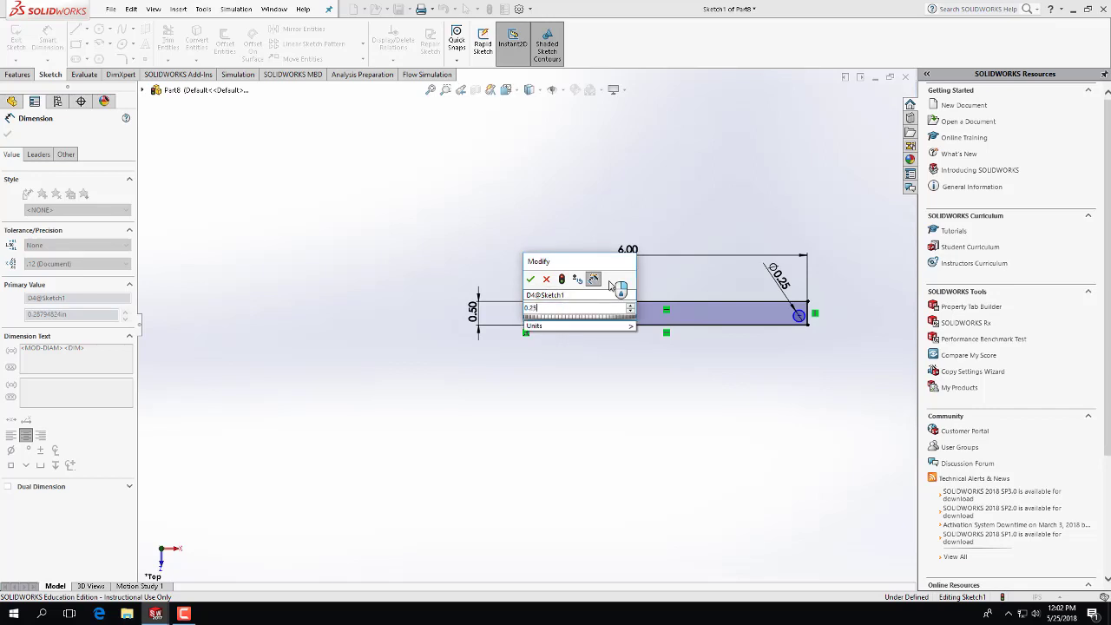
{"action": "key", "text": "Return"}
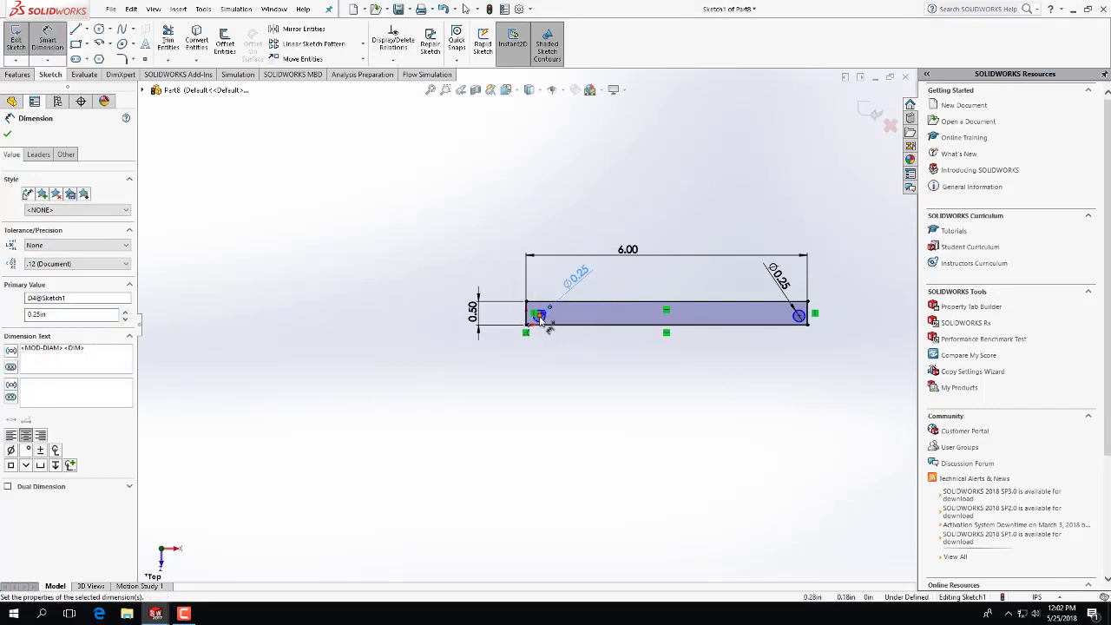
Locate the left hole 0.25 above the bottom edge and 0.25 from the left end
{"action": "scroll", "coordinate": [538, 318], "scroll_direction": "down", "scroll_amount": 5}
{"action": "left_click", "coordinate": [532, 322]}
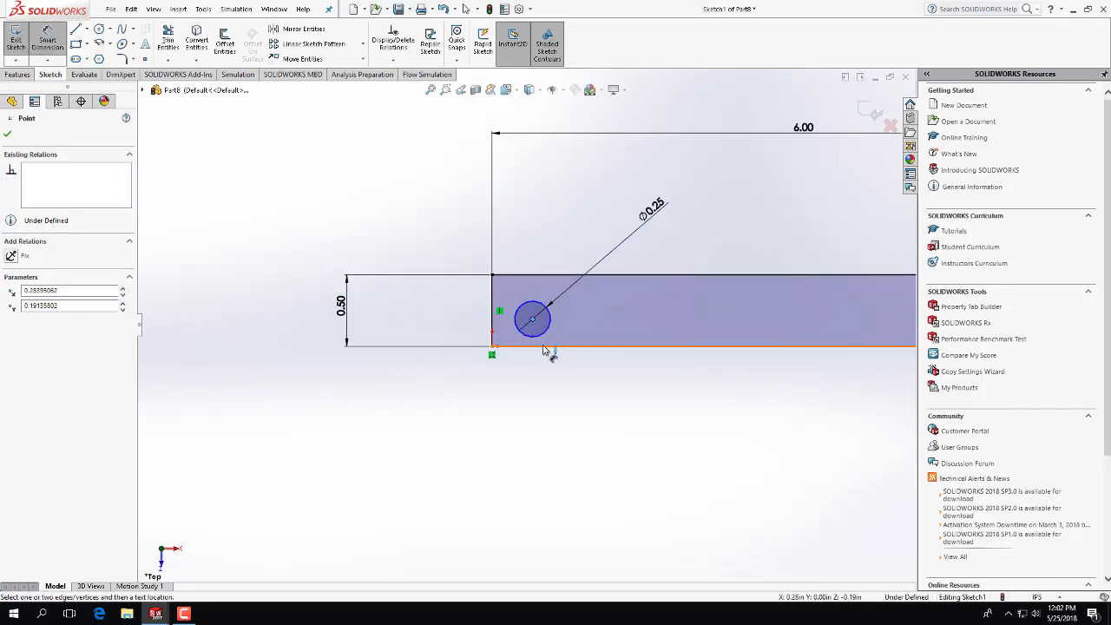
{"action": "left_click", "coordinate": [565, 346]}
{"action": "left_click", "coordinate": [627, 333]}
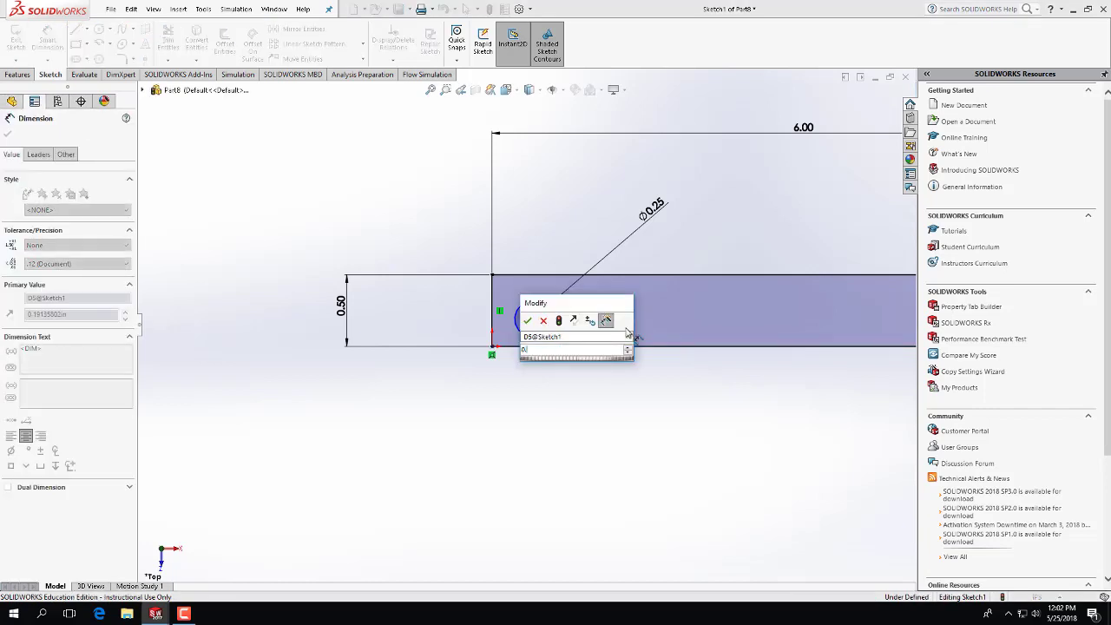
{"action": "type", "text": "0.25"}
{"action": "key", "text": "Return"}
{"action": "left_click", "coordinate": [492, 301]}
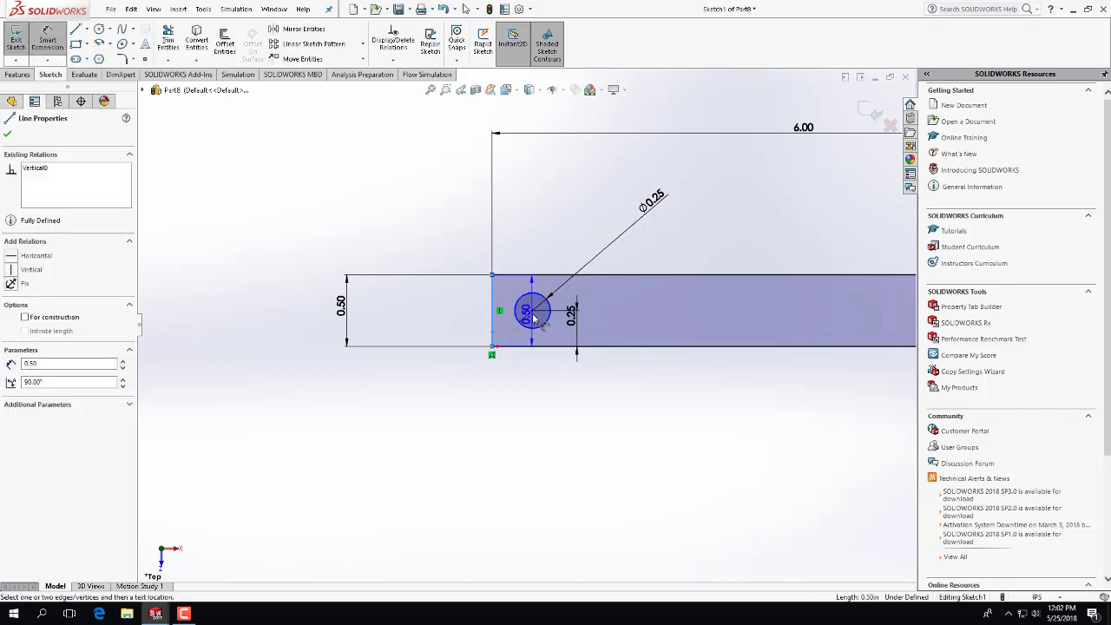
{"action": "left_click", "coordinate": [532, 310]}
{"action": "left_click", "coordinate": [523, 295]}
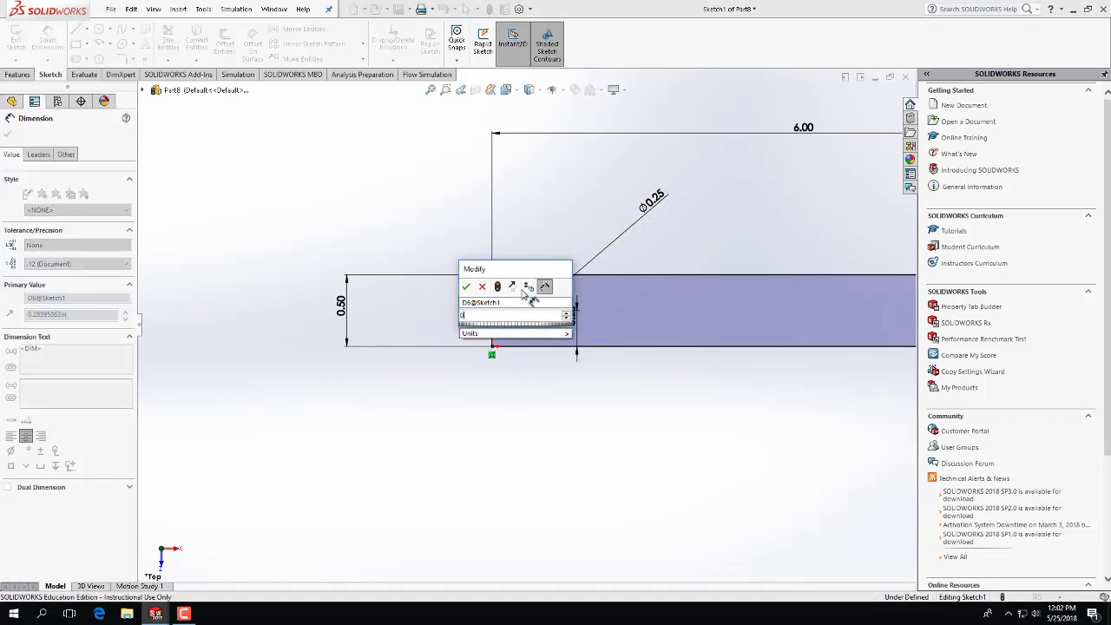
{"action": "type", "text": "0.25"}
{"action": "key", "text": "Return"}
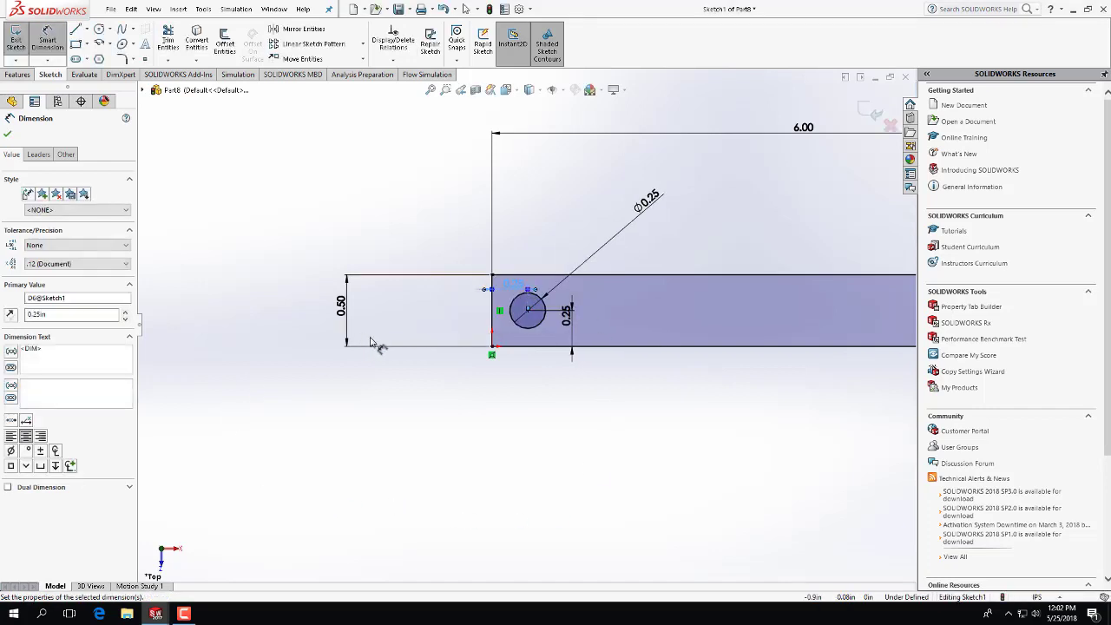
Locate the right hole 0.25 from the right end and 0.25 above the bottom edge
{"action": "scroll", "coordinate": [530, 326], "scroll_direction": "up", "scroll_amount": 5}
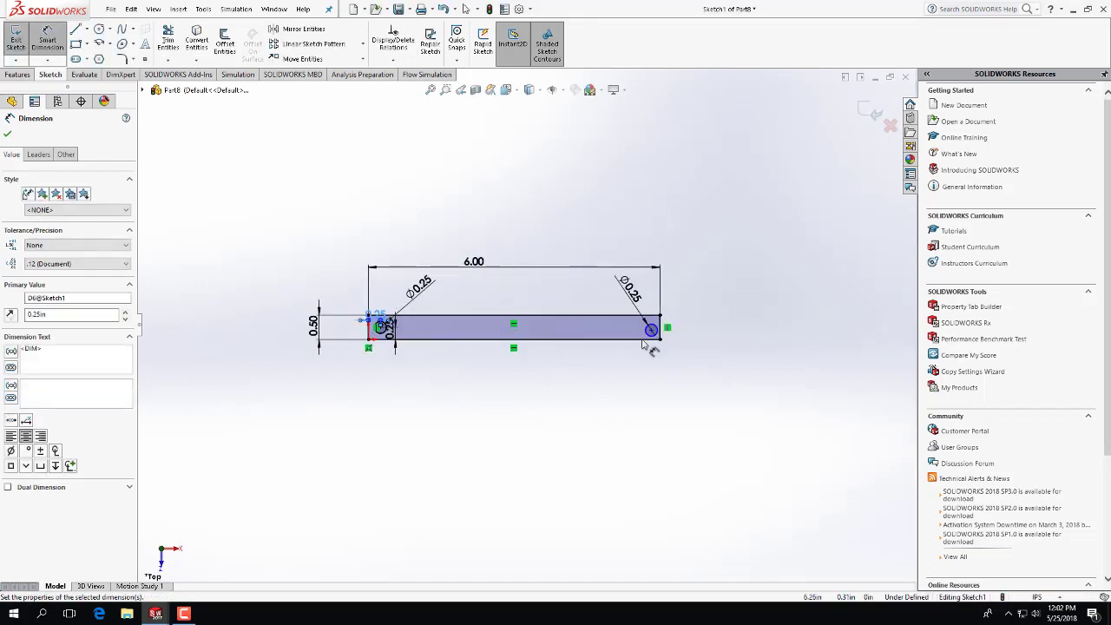
{"action": "scroll", "coordinate": [683, 323], "scroll_direction": "down", "scroll_amount": 5}
{"action": "left_click", "coordinate": [546, 282]}
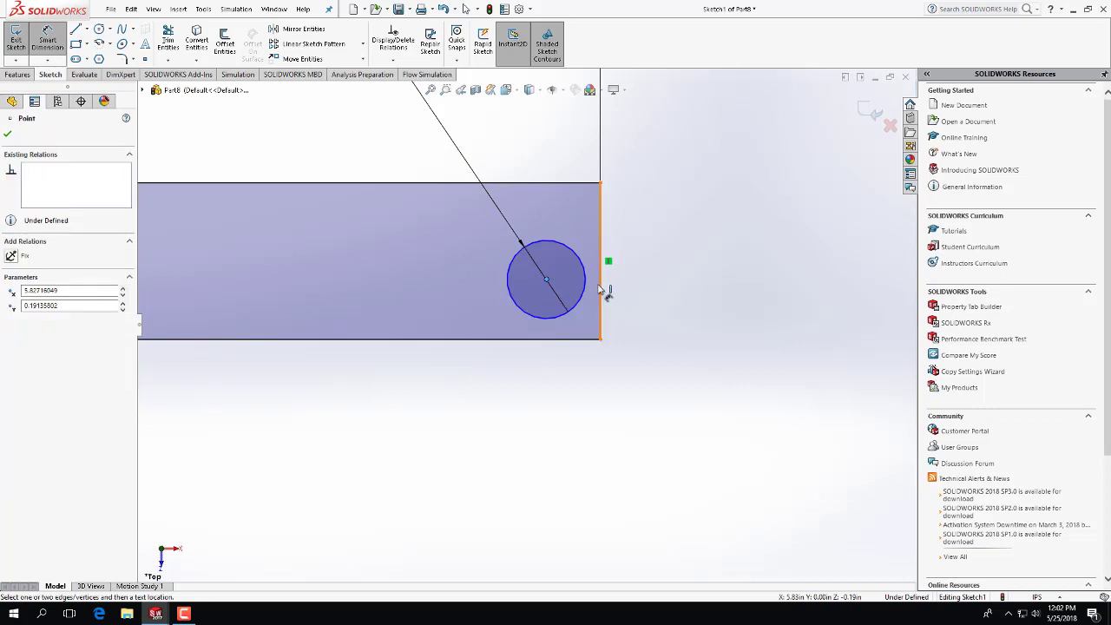
{"action": "left_click", "coordinate": [600, 264]}
{"action": "left_click", "coordinate": [588, 209]}
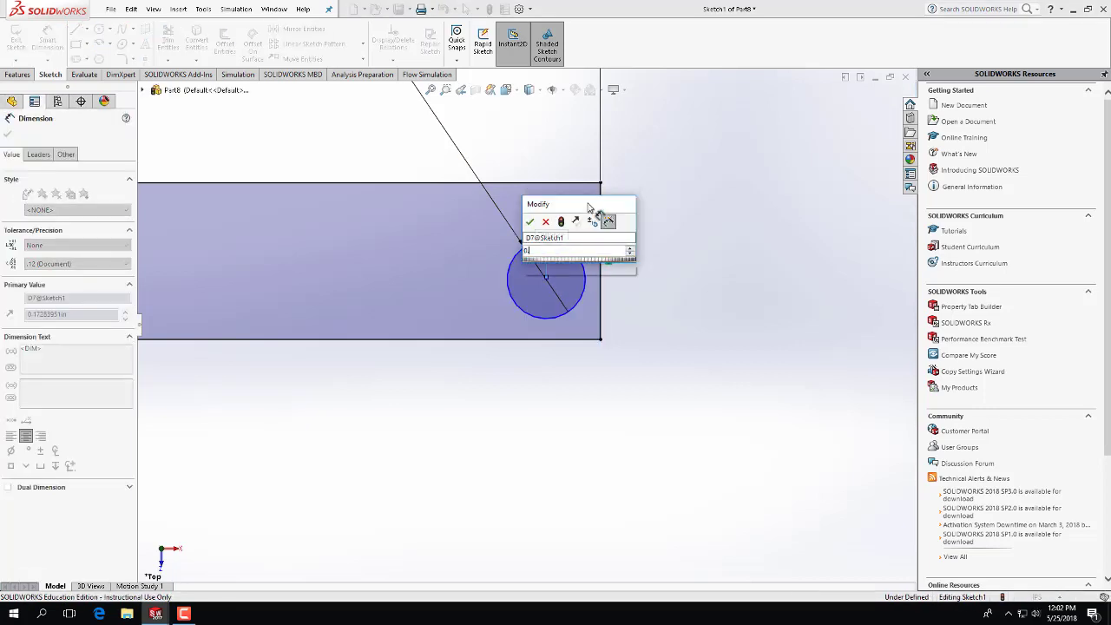
{"action": "type", "text": "0.25"}
{"action": "key", "text": "Return"}
{"action": "left_click", "coordinate": [523, 280]}
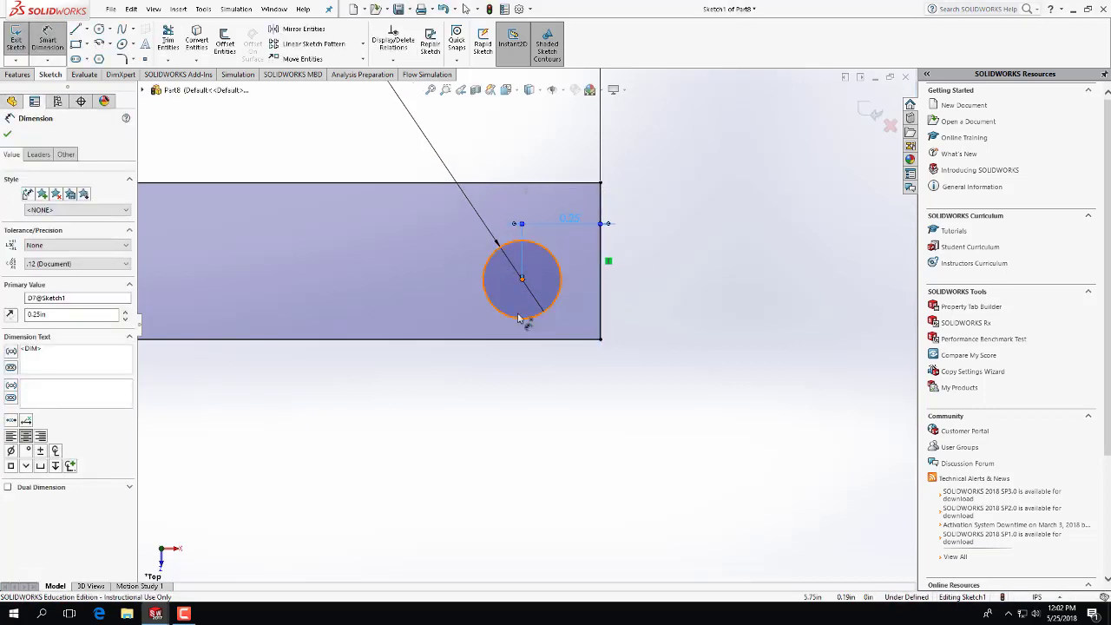
{"action": "left_click", "coordinate": [521, 338]}
{"action": "left_click", "coordinate": [657, 317]}
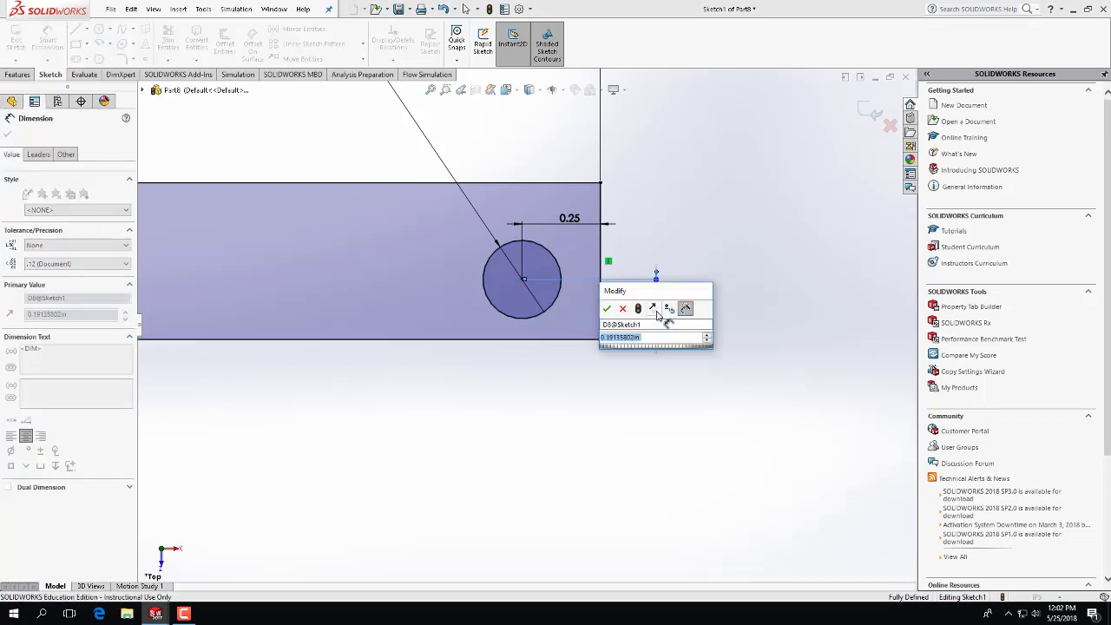
{"action": "type", "text": "0.25"}
{"action": "key", "text": "Return"}
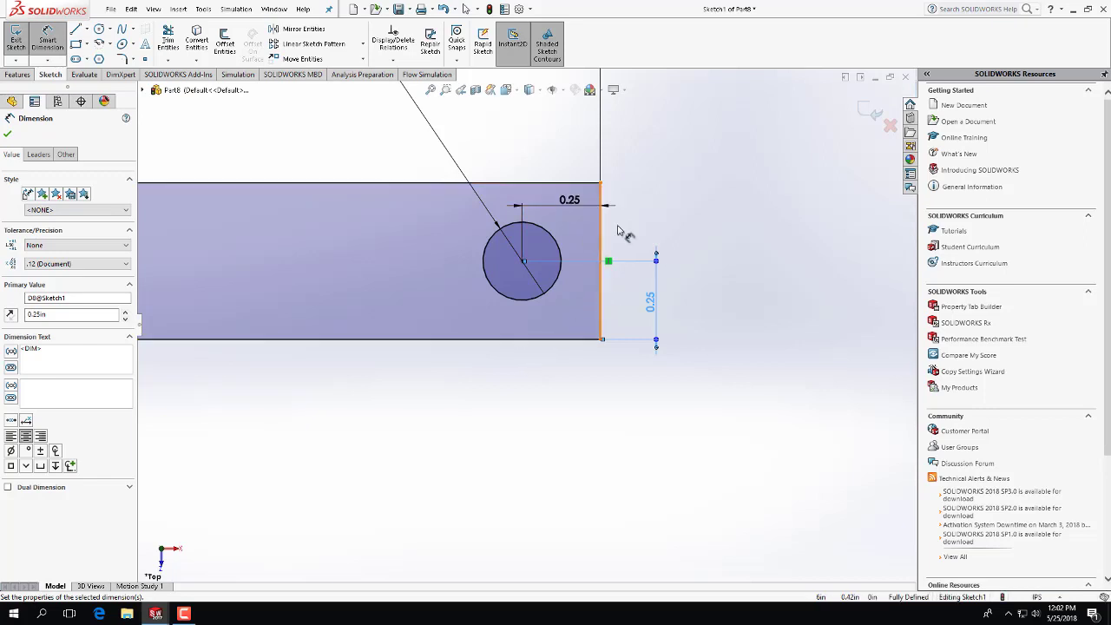
Round the bar's top-right and bottom-right corners with R0.25 sketch fillets
{"action": "left_click", "coordinate": [124, 59]}
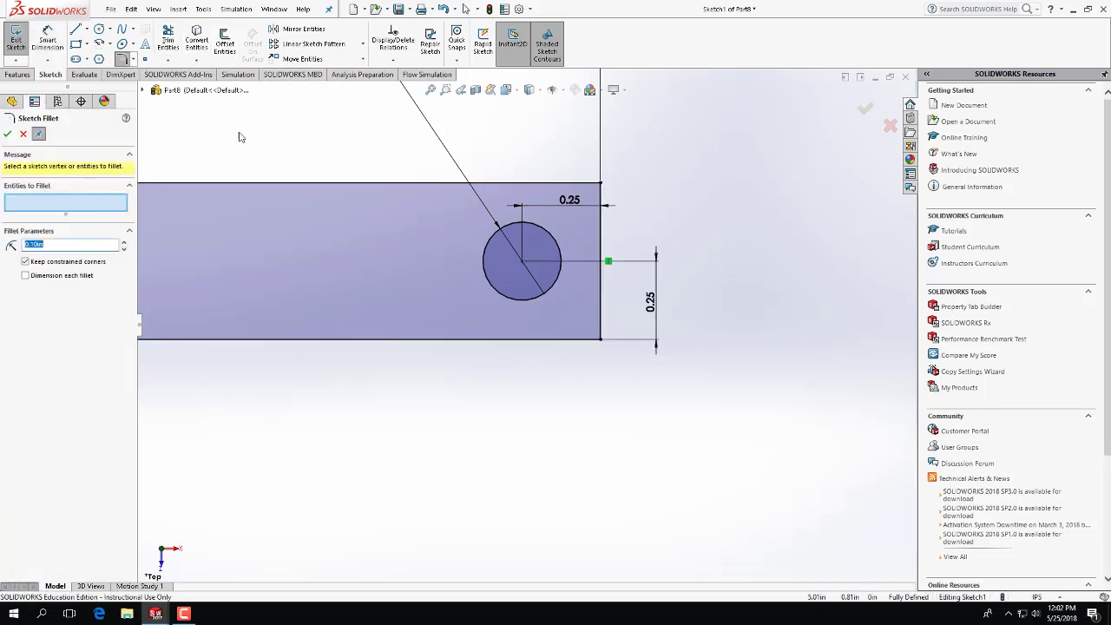
{"action": "left_click", "coordinate": [555, 183]}
{"action": "left_click", "coordinate": [600, 278]}
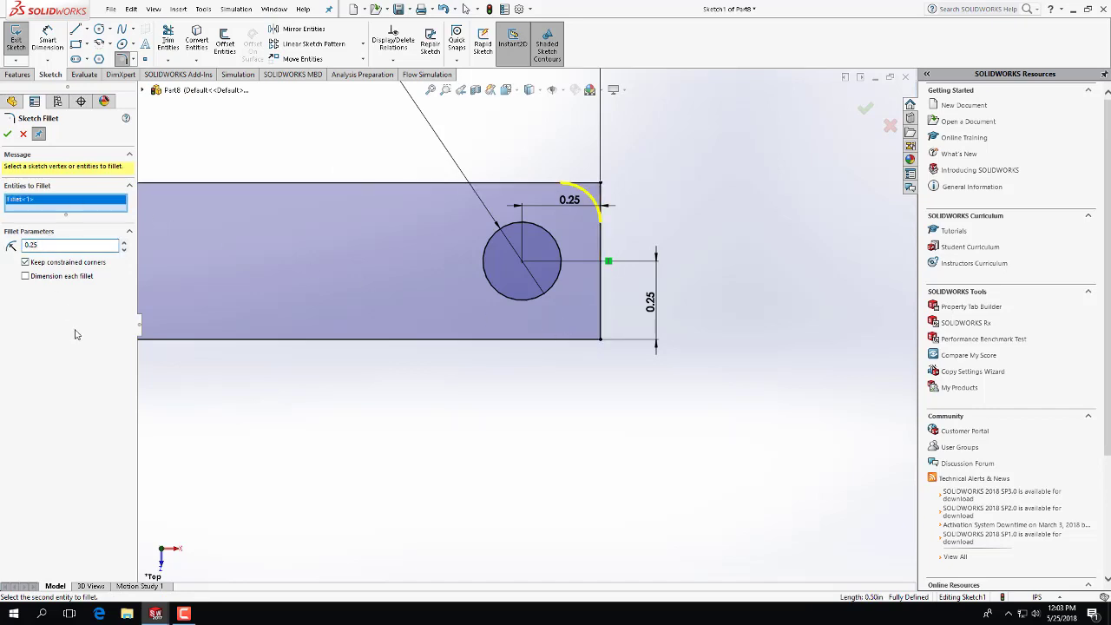
{"action": "key", "text": "Return"}
{"action": "left_click", "coordinate": [519, 339]}
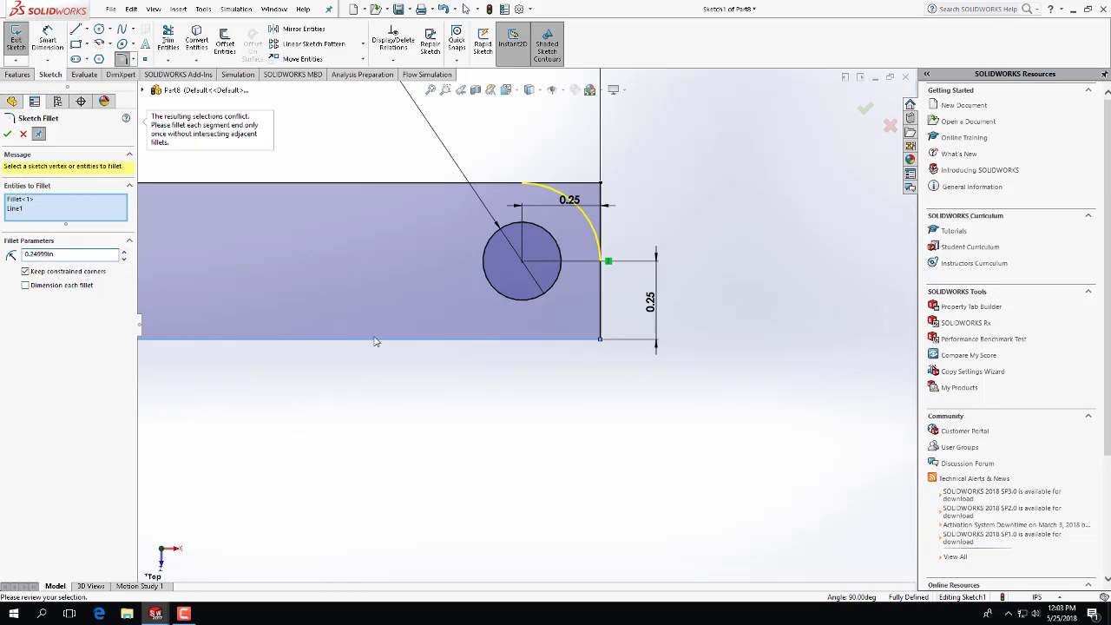
{"action": "left_click", "coordinate": [526, 345]}
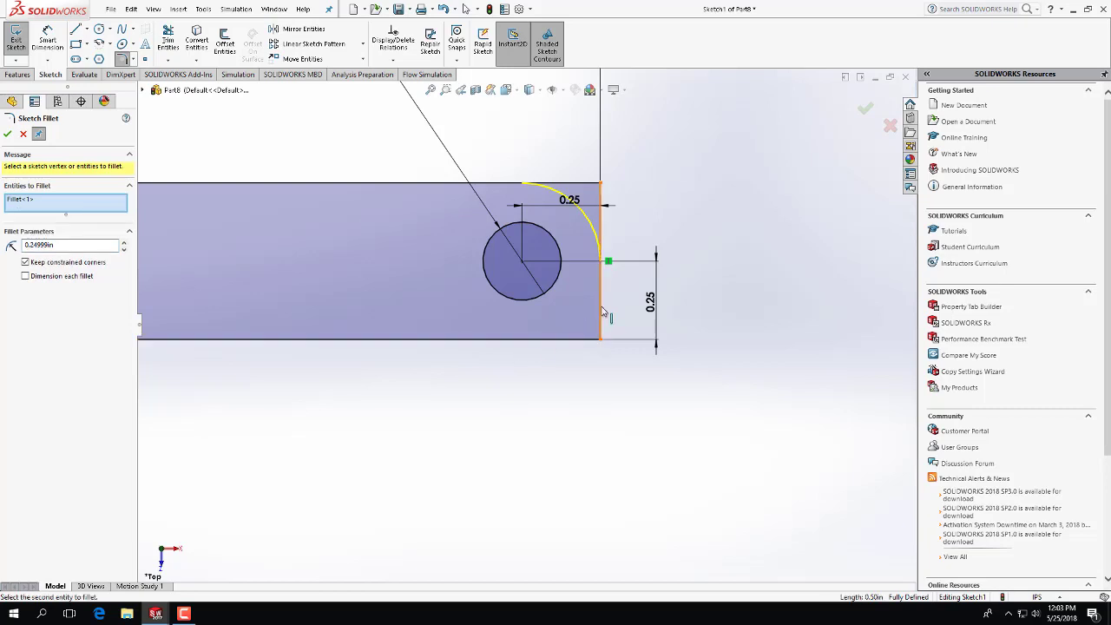
{"action": "left_click", "coordinate": [600, 311]}
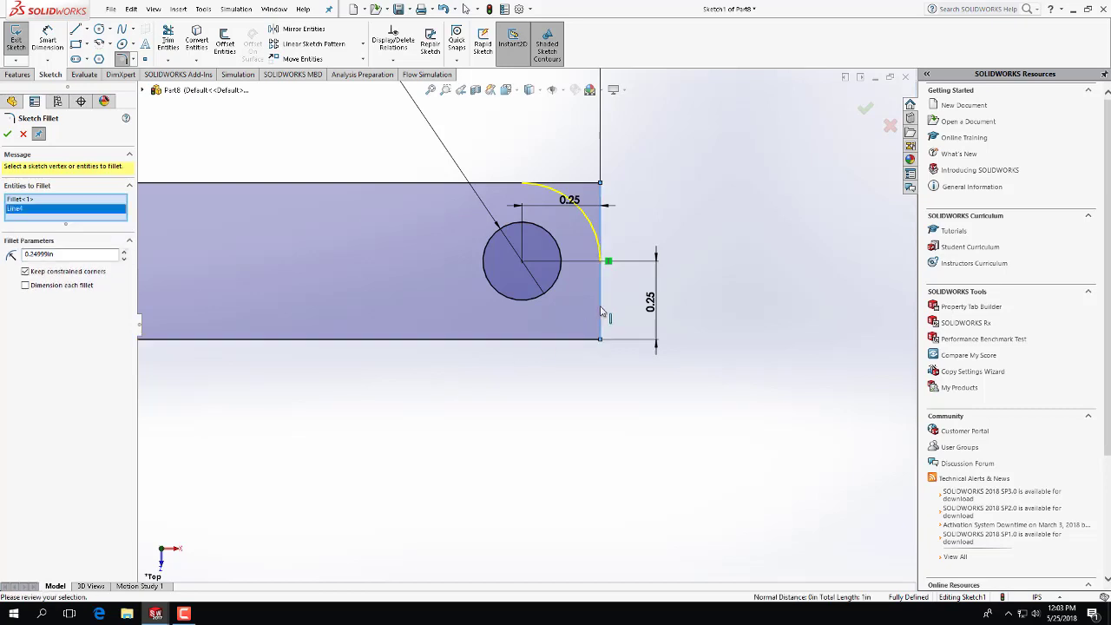
{"action": "left_click", "coordinate": [528, 341]}
{"action": "scroll", "coordinate": [332, 416], "scroll_direction": "down", "scroll_amount": 5}
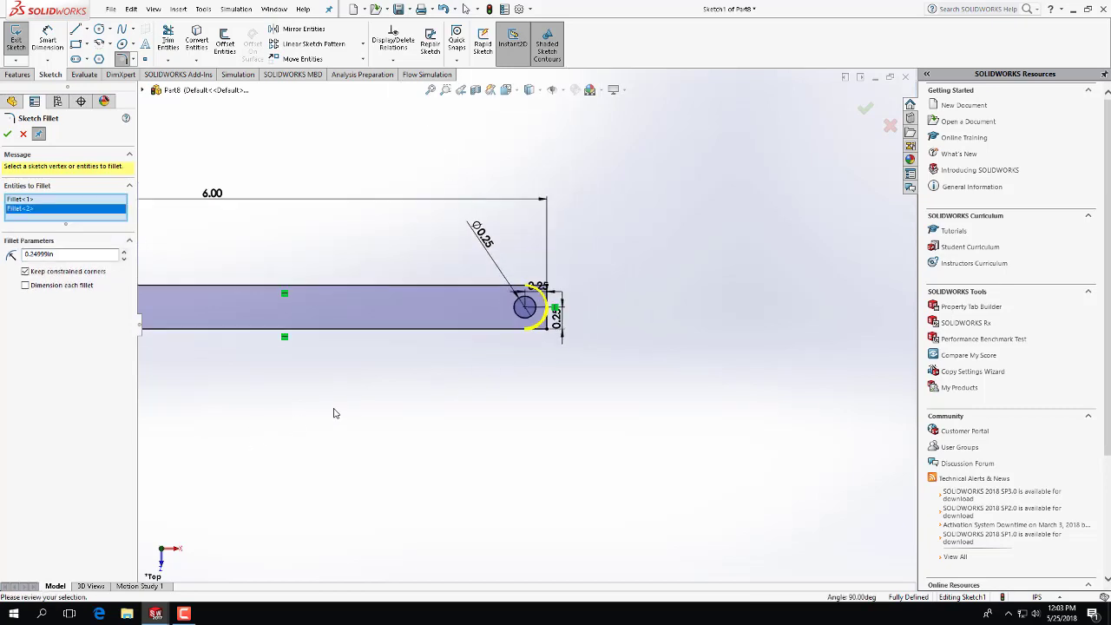
{"action": "scroll", "coordinate": [286, 329], "scroll_direction": "up", "scroll_amount": 5}
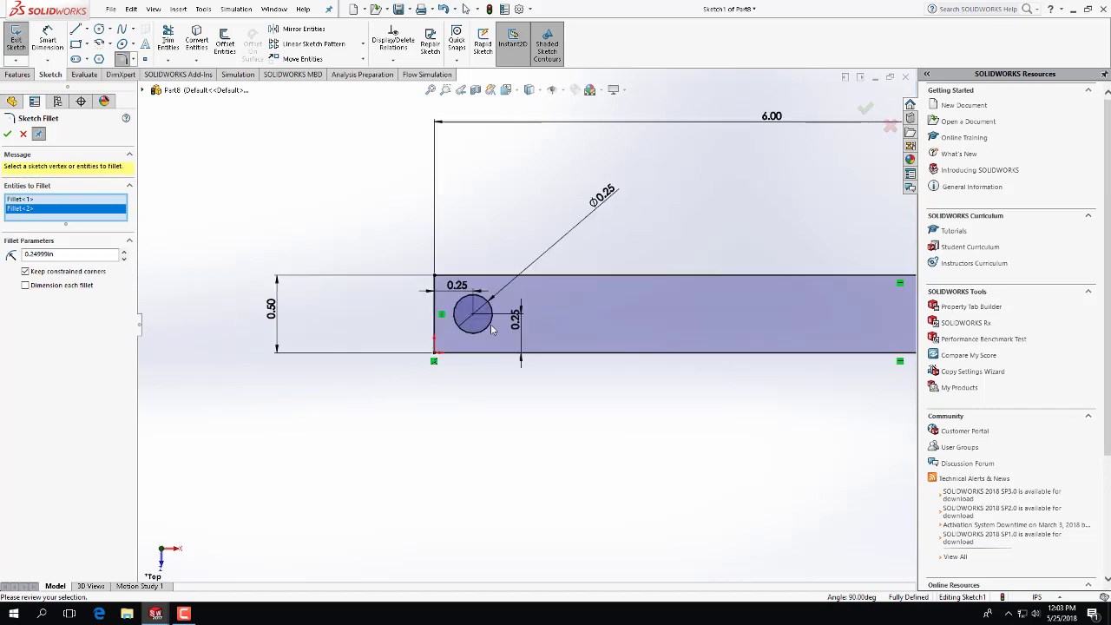
Round the two left-end corners with R0.25 fillets and exit the sketch
{"action": "left_click", "coordinate": [440, 399]}
{"action": "left_click", "coordinate": [364, 333]}
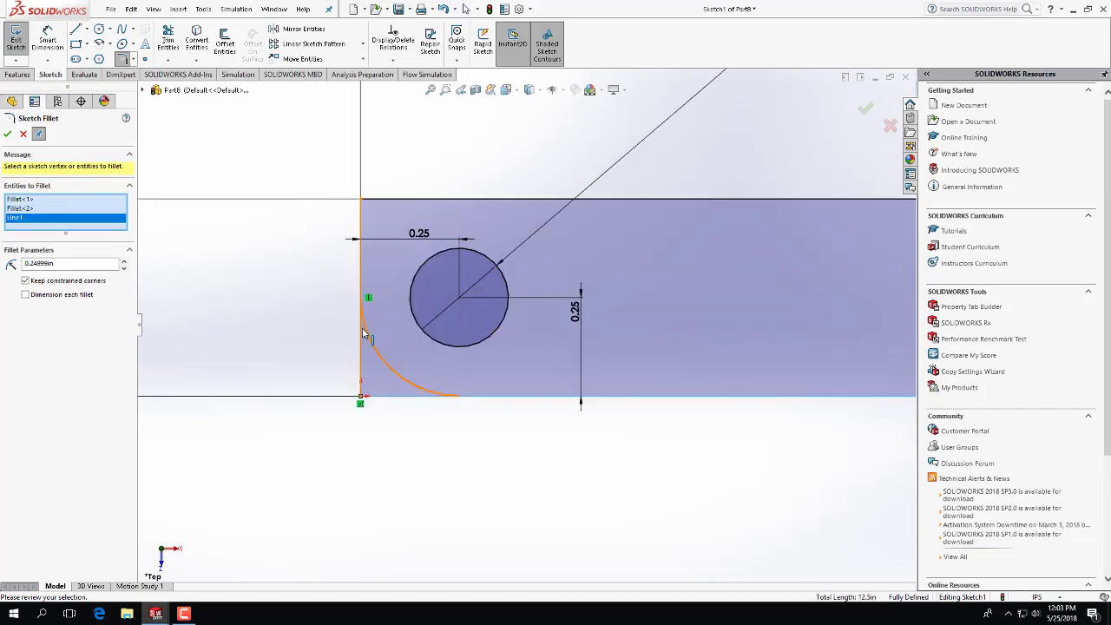
{"action": "left_click", "coordinate": [413, 200]}
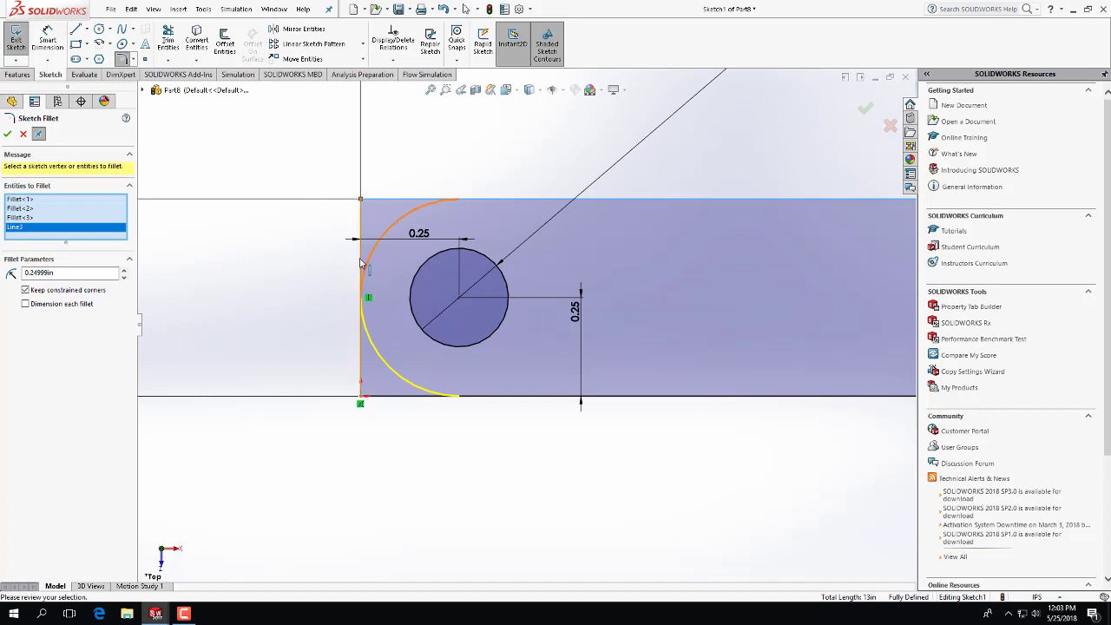
{"action": "left_click", "coordinate": [7, 134]}
{"action": "scroll", "coordinate": [605, 336], "scroll_direction": "up", "scroll_amount": 10}
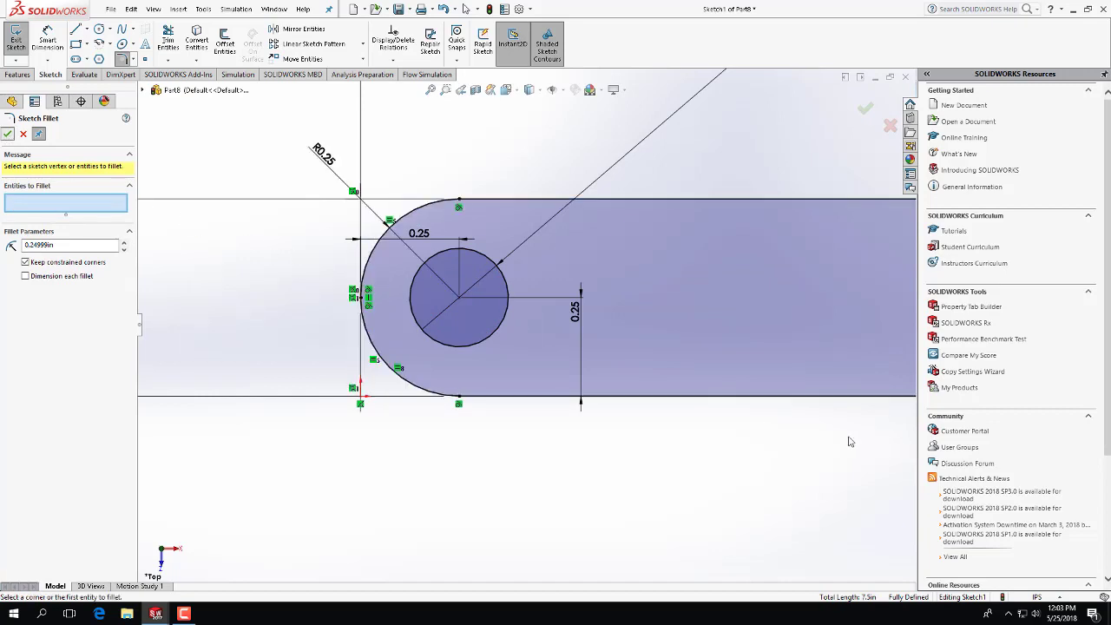
{"action": "scroll", "coordinate": [638, 314], "scroll_direction": "down", "scroll_amount": 5}
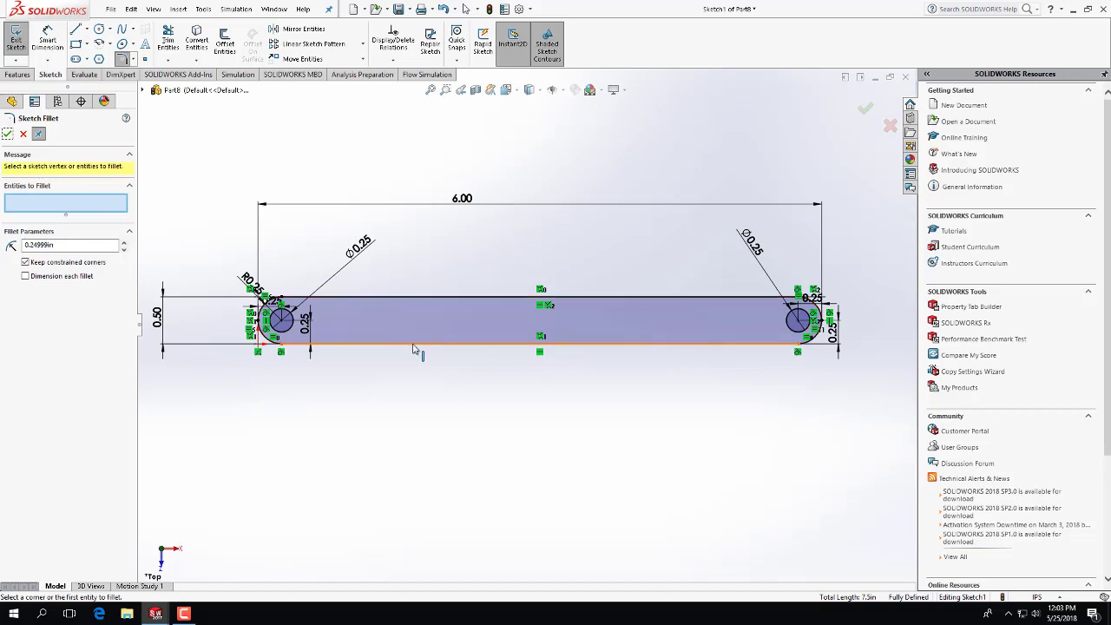
{"action": "left_click", "coordinate": [21, 45]}
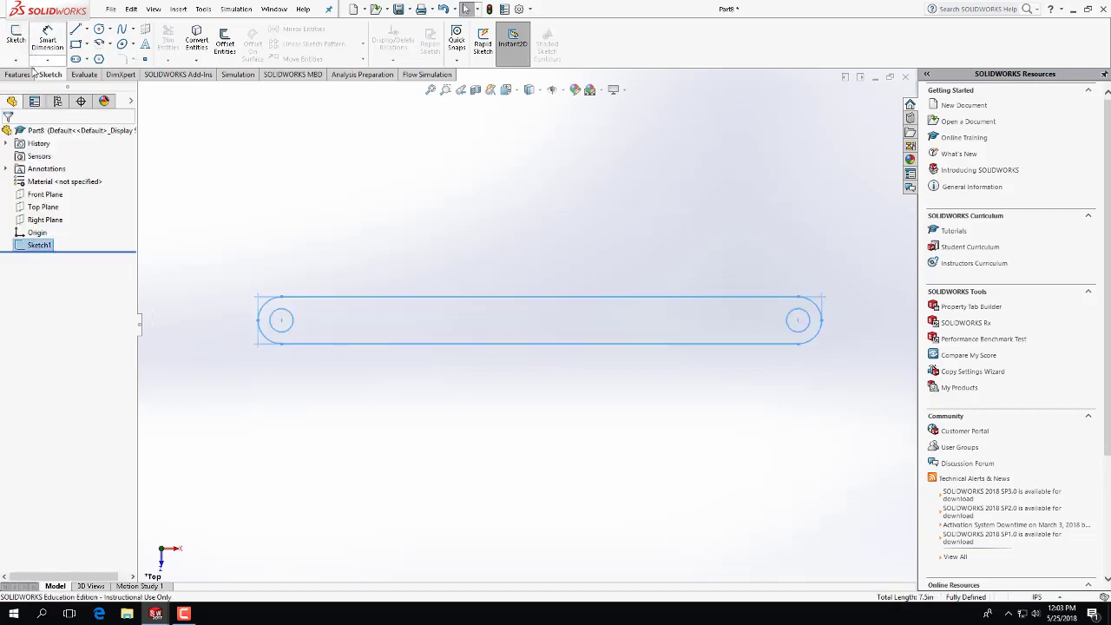
Extrude the bar sketch blind to 0.5 in depth as Boss-Extrude1
{"action": "left_click", "coordinate": [21, 39]}
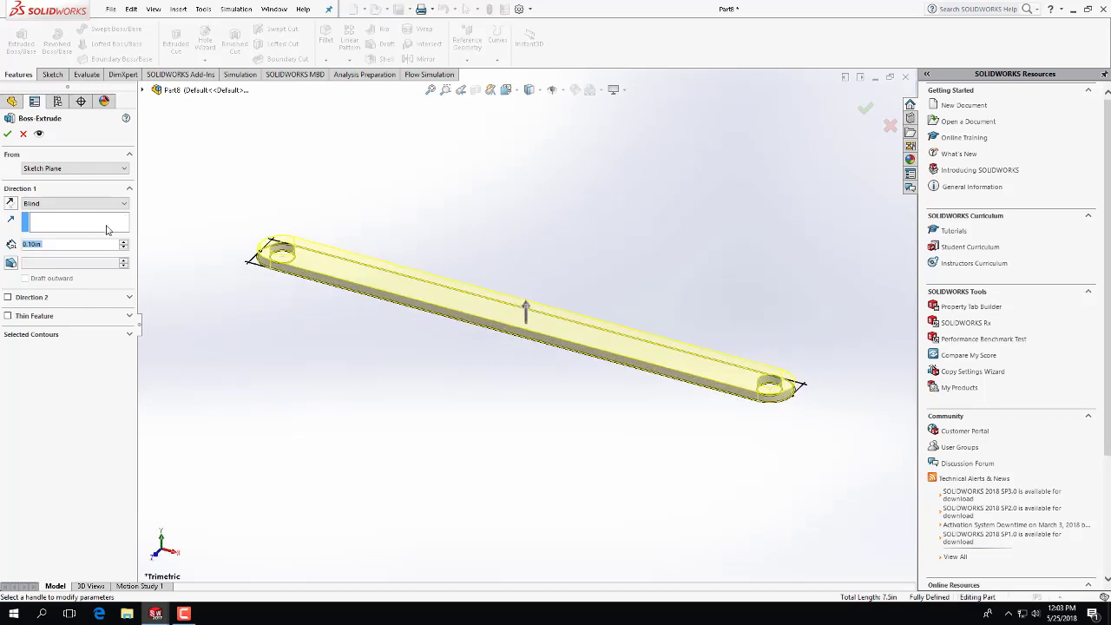
{"action": "type", "text": "0.5"}
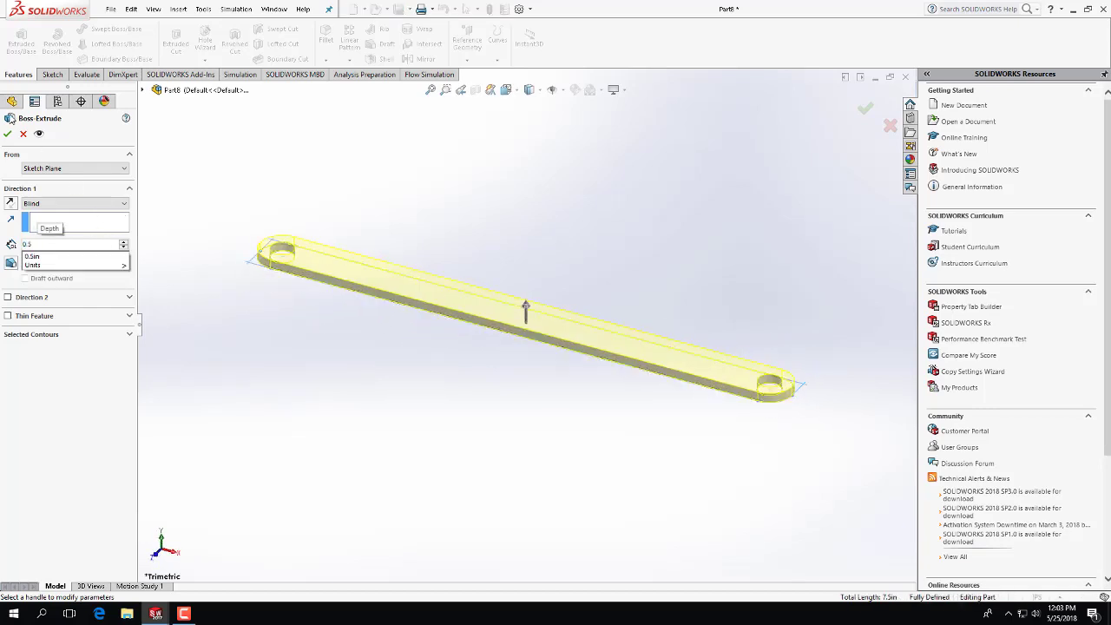
{"action": "key", "text": "Return"}
{"action": "left_click", "coordinate": [8, 134]}
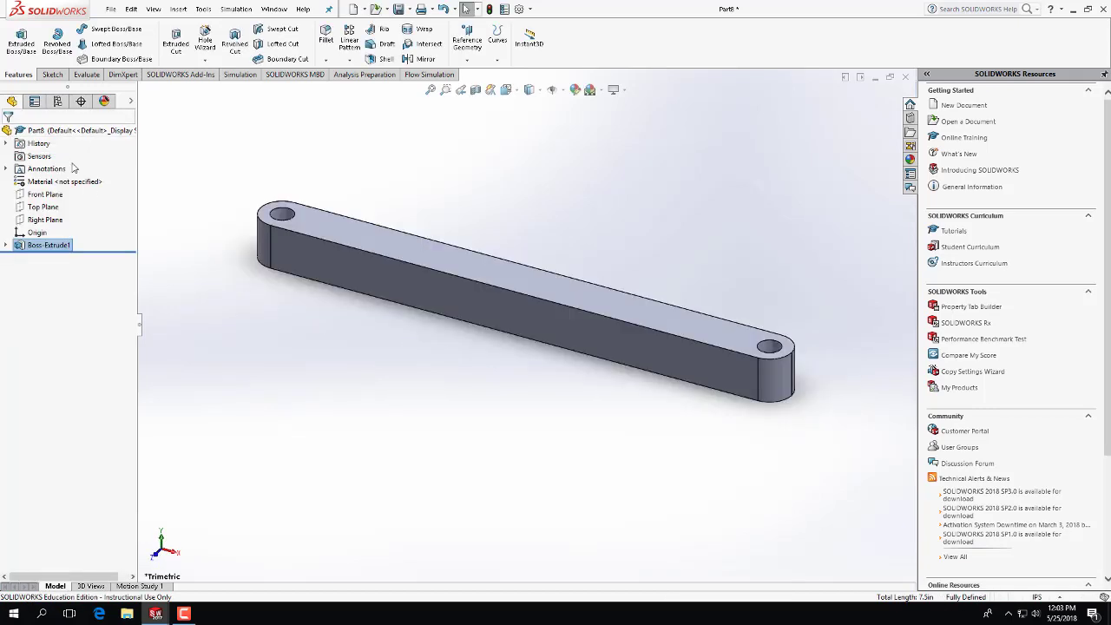
{"action": "left_click", "coordinate": [396, 10]}
Save Part8 as ConnectingRod.SLDPRT
{"action": "type", "text": "Con"}
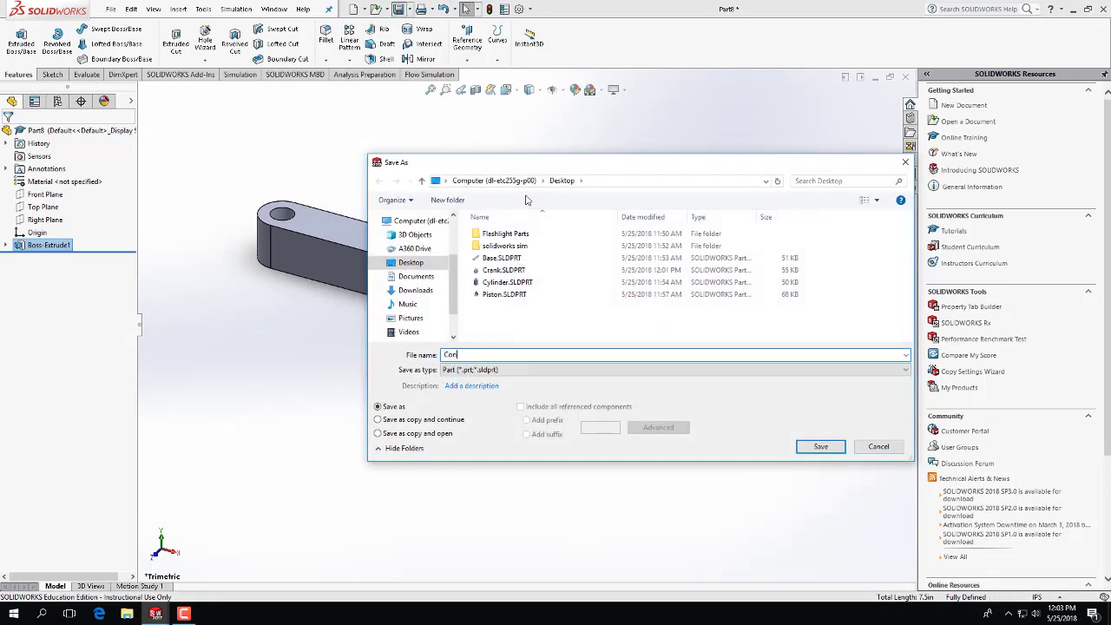
{"action": "type", "text": "nectingRod"}
{"action": "key", "text": "Return"}
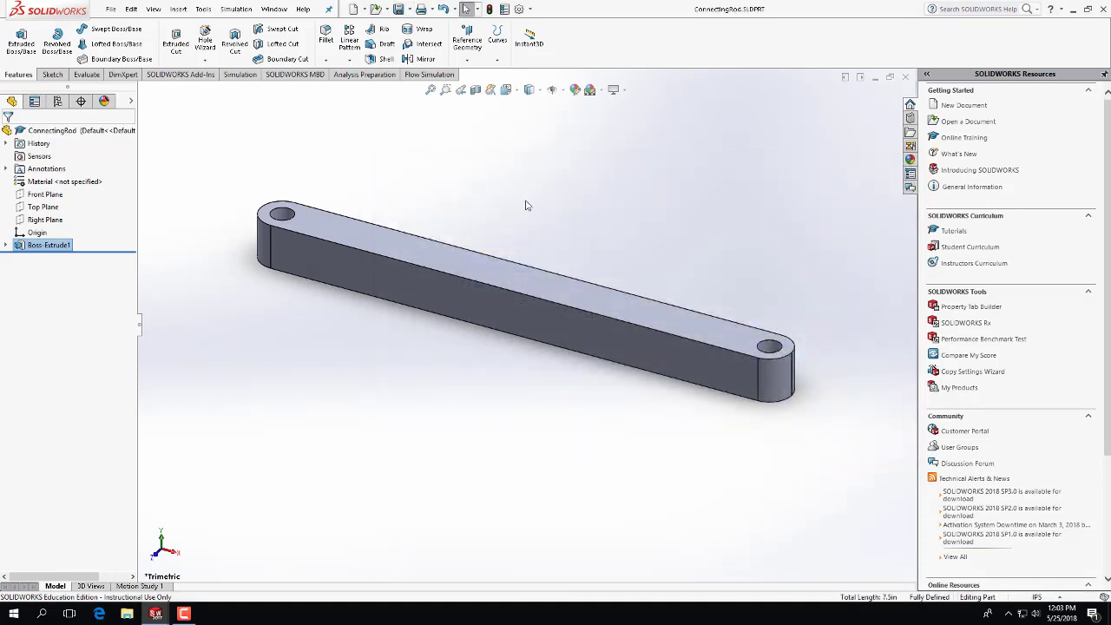
{"action": "left_click", "coordinate": [364, 10]}
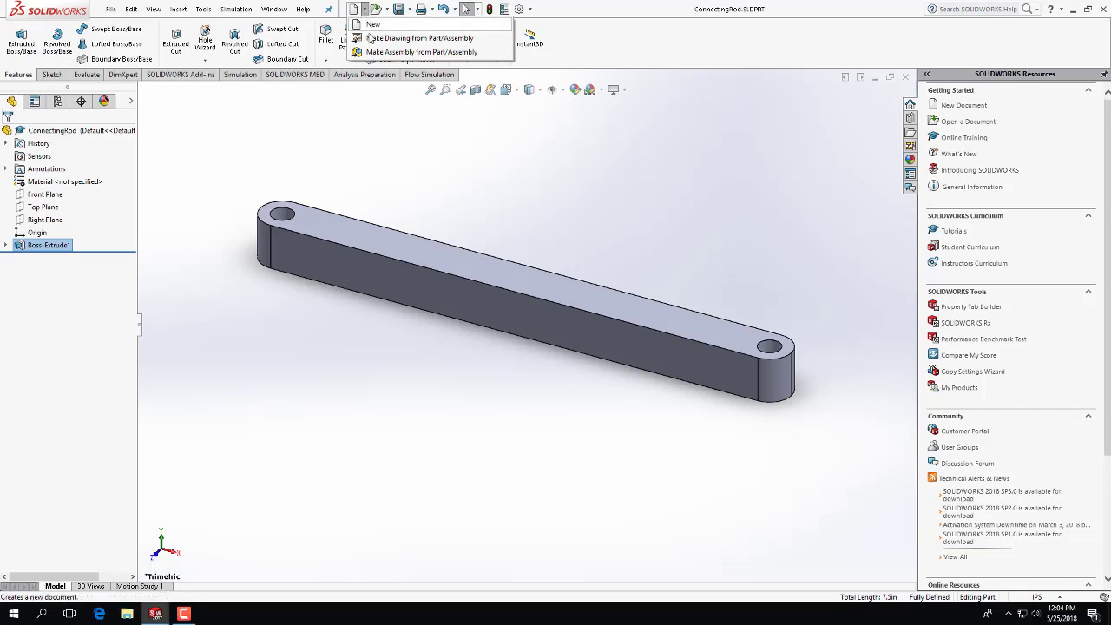
Create a new assembly and place the Base part in it
{"action": "left_click", "coordinate": [355, 12]}
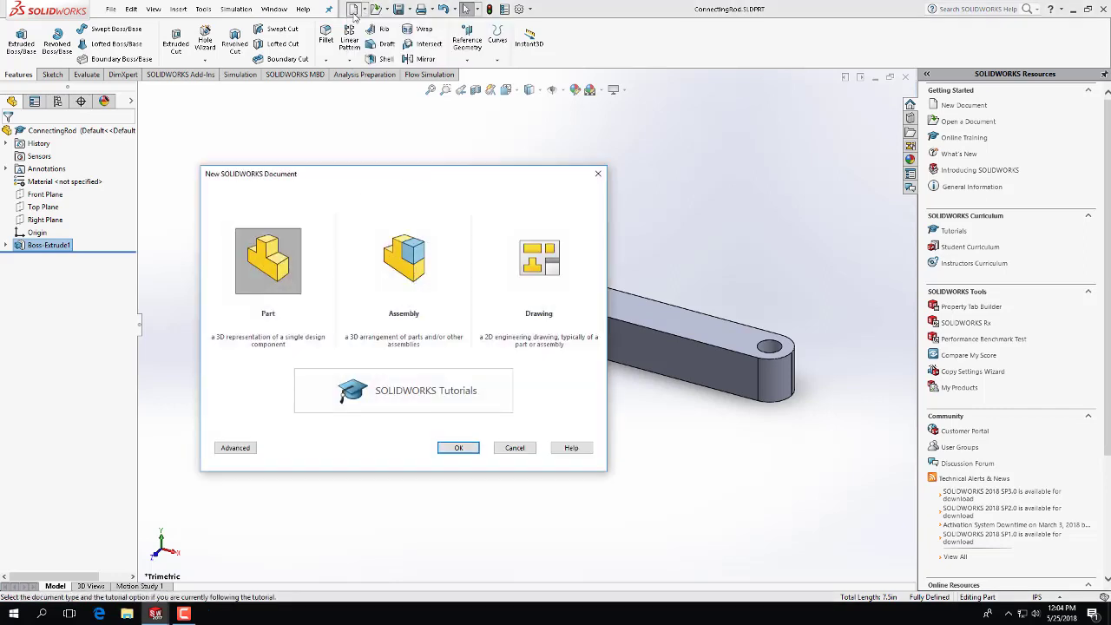
{"action": "left_click", "coordinate": [401, 256]}
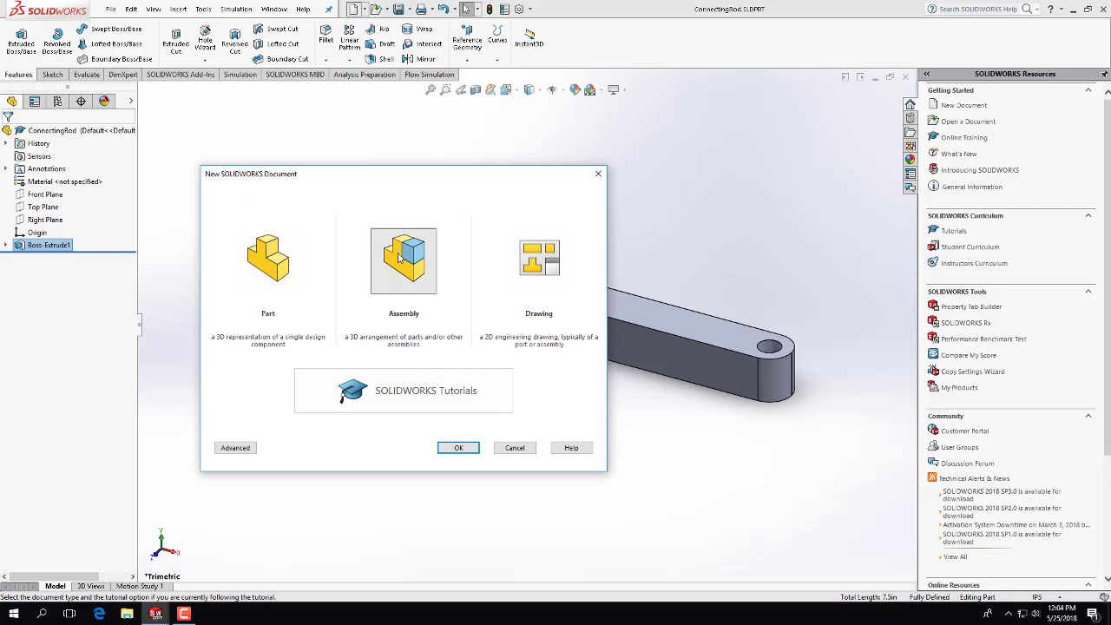
{"action": "left_click", "coordinate": [459, 449]}
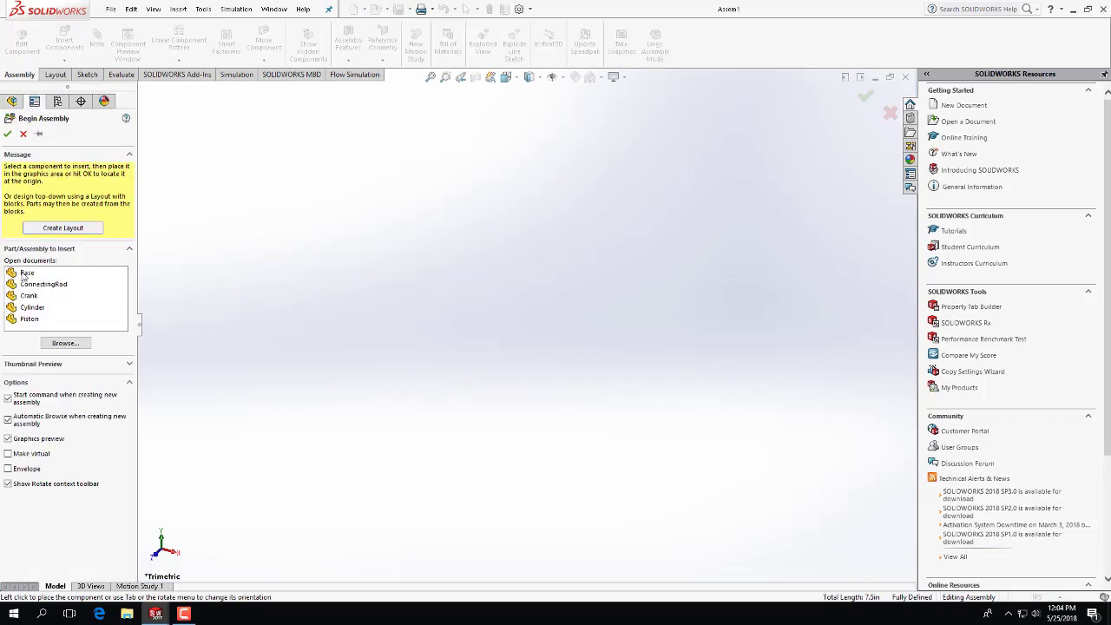
{"action": "left_click", "coordinate": [25, 274]}
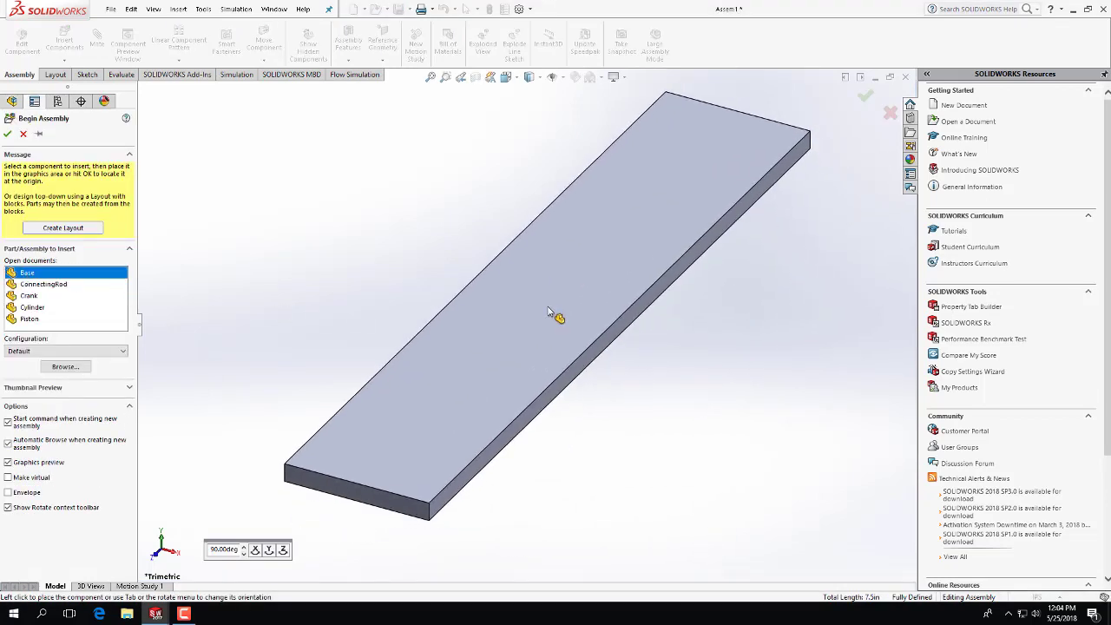
{"action": "left_click", "coordinate": [519, 325]}
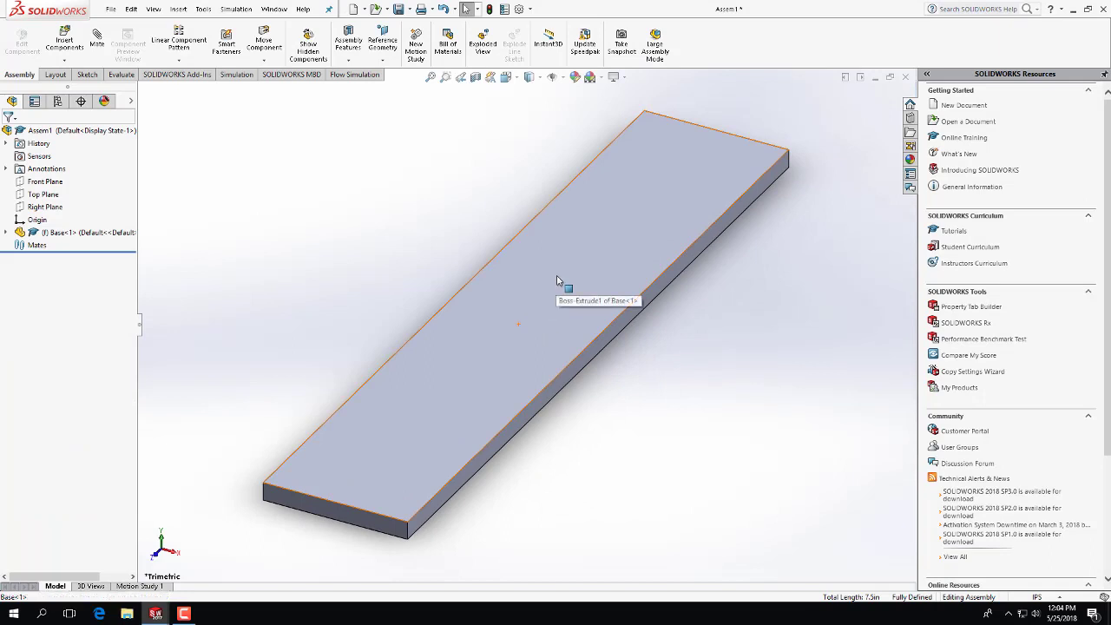
Switch Base<1> from floating to fixed and confirm it can no longer move
{"action": "right_click", "coordinate": [557, 281]}
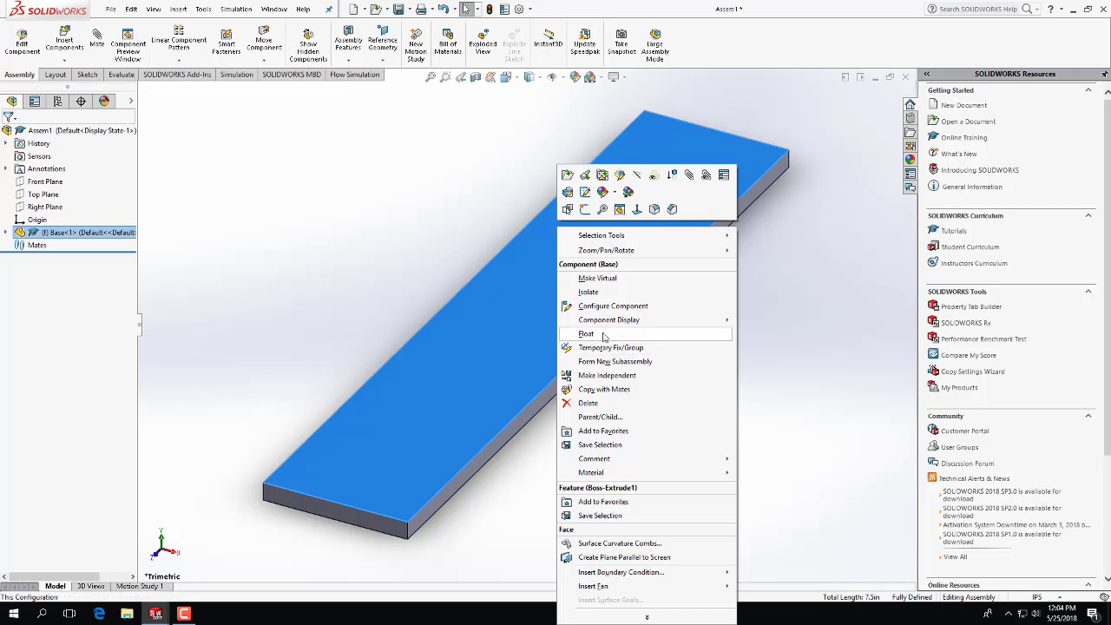
{"action": "left_click", "coordinate": [598, 334]}
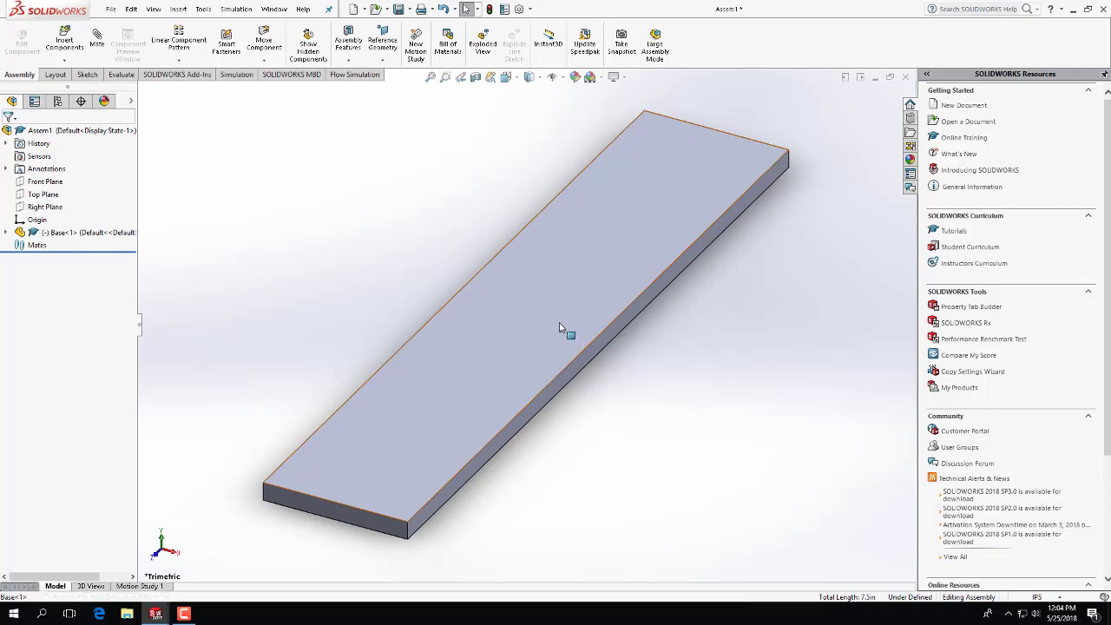
{"action": "right_click", "coordinate": [565, 330]}
{"action": "left_click", "coordinate": [617, 321]}
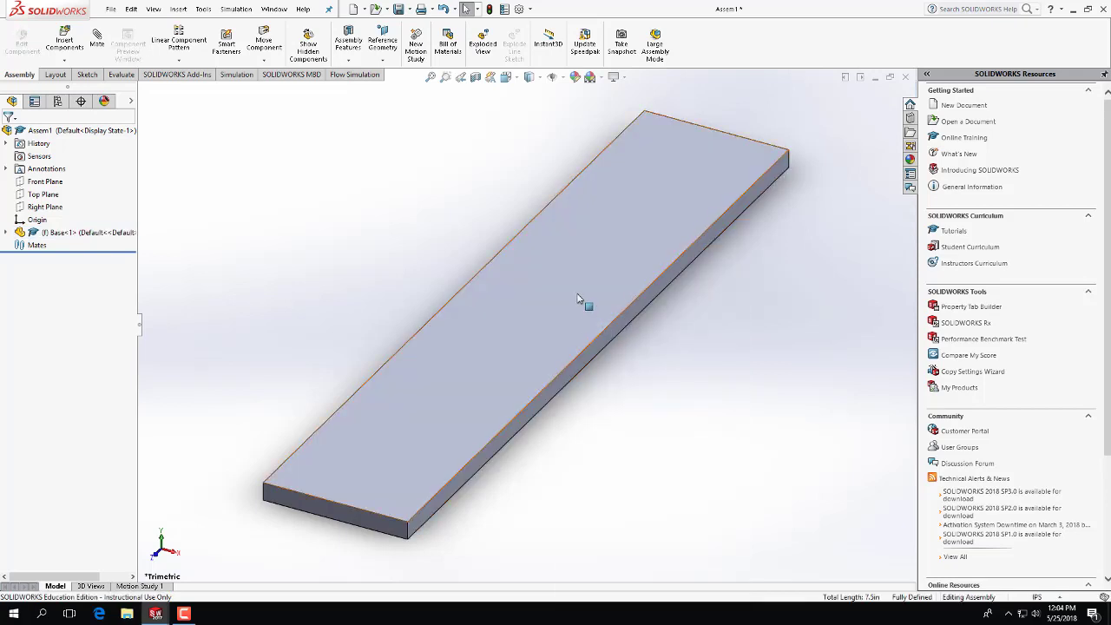
{"action": "right_click", "coordinate": [576, 295]}
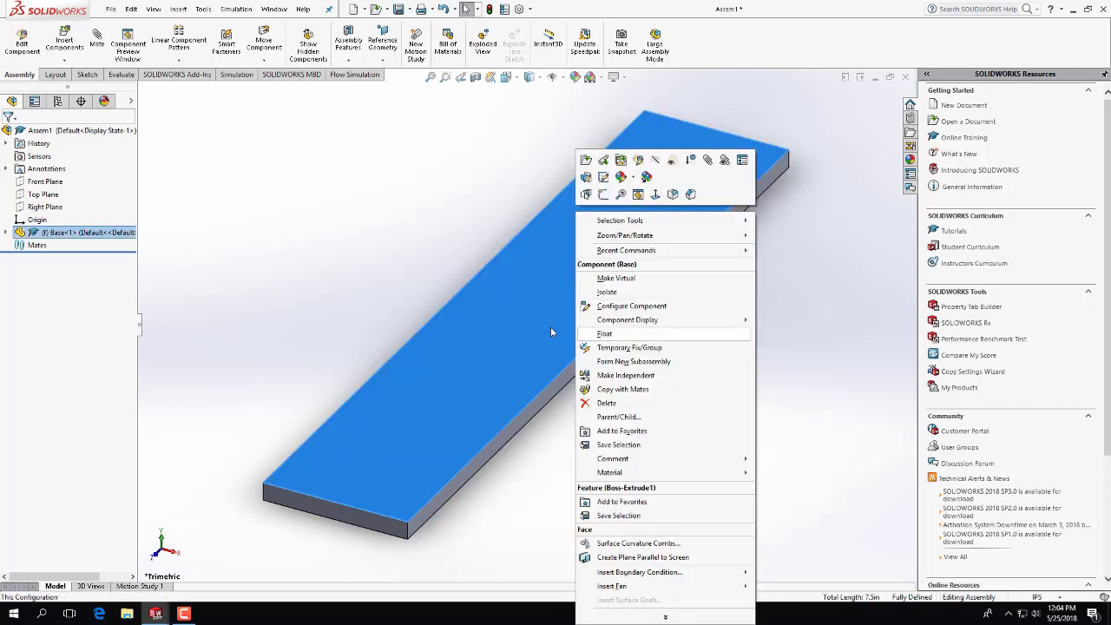
{"action": "left_click", "coordinate": [385, 280]}
{"action": "left_click", "coordinate": [486, 345]}
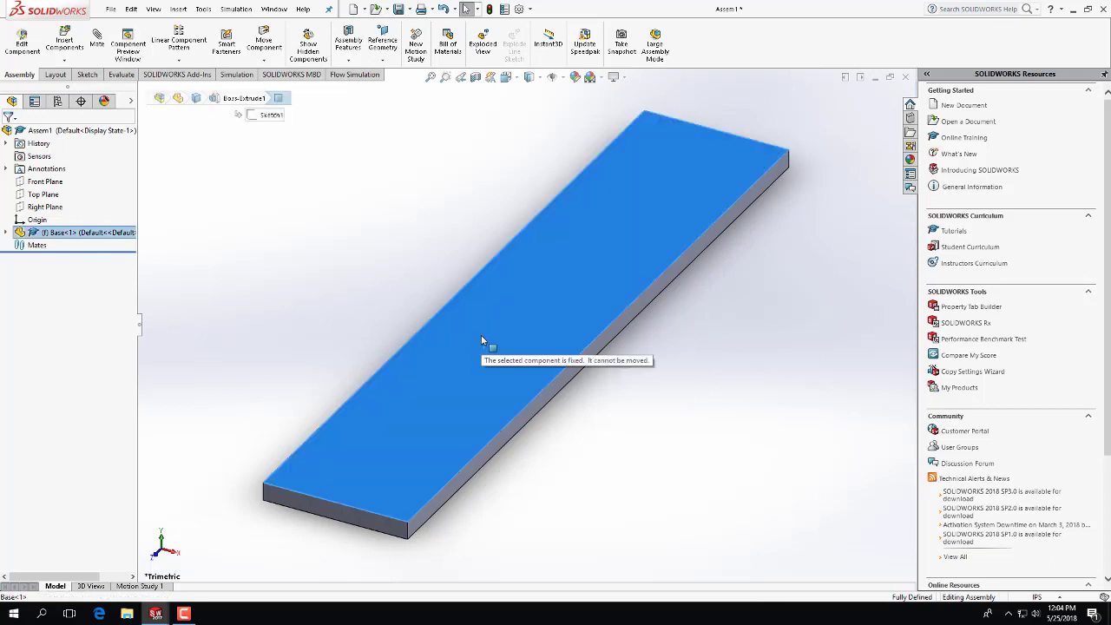
{"action": "left_click", "coordinate": [348, 267]}
Insert ConnectingRod, Crank, Cylinder and Piston into the assembly around the base
{"action": "left_click", "coordinate": [69, 53]}
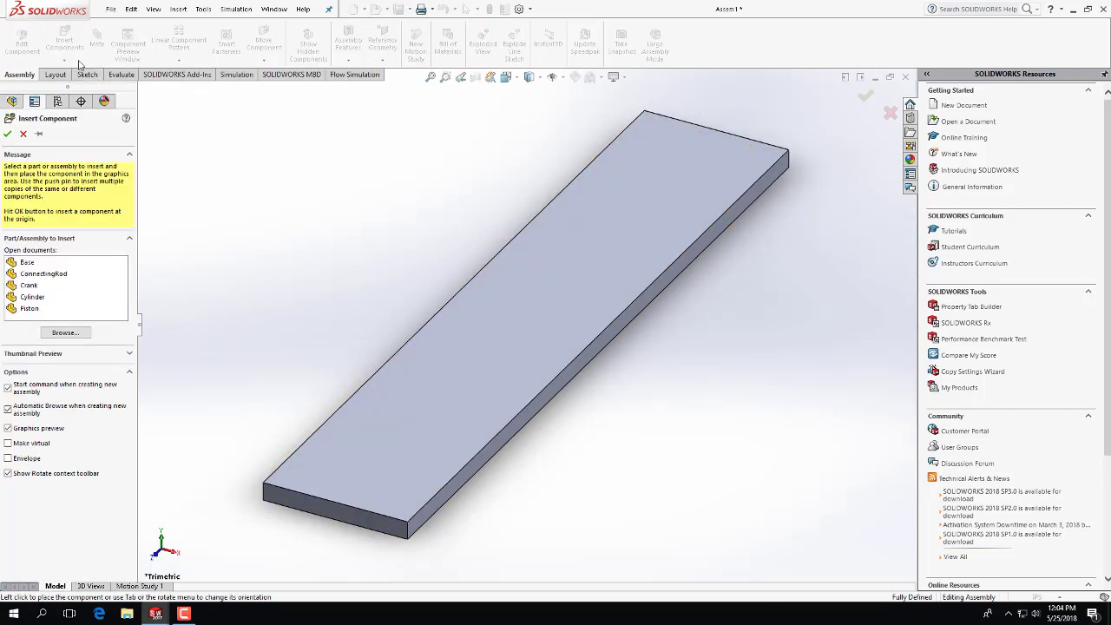
{"action": "left_click", "coordinate": [41, 273]}
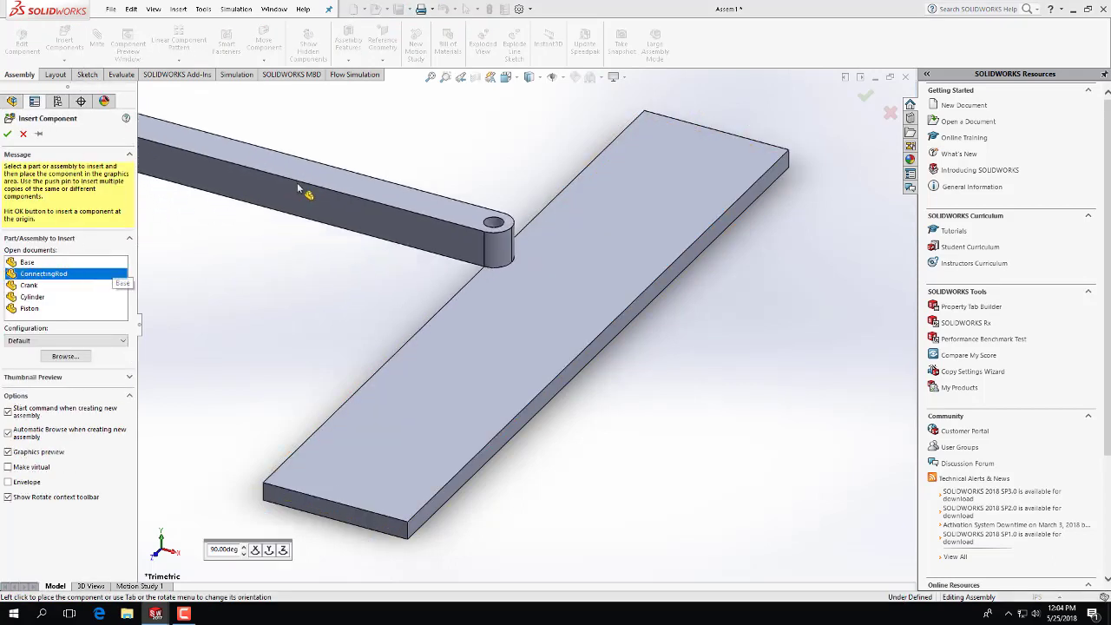
{"action": "left_click", "coordinate": [303, 190]}
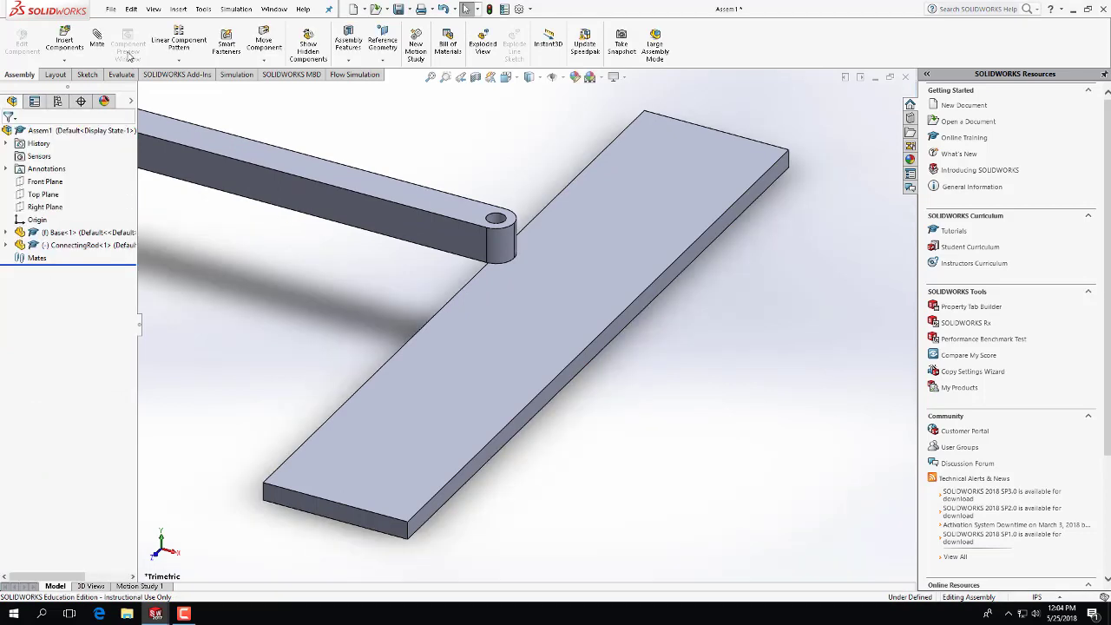
{"action": "left_click", "coordinate": [64, 42]}
{"action": "left_click", "coordinate": [32, 288]}
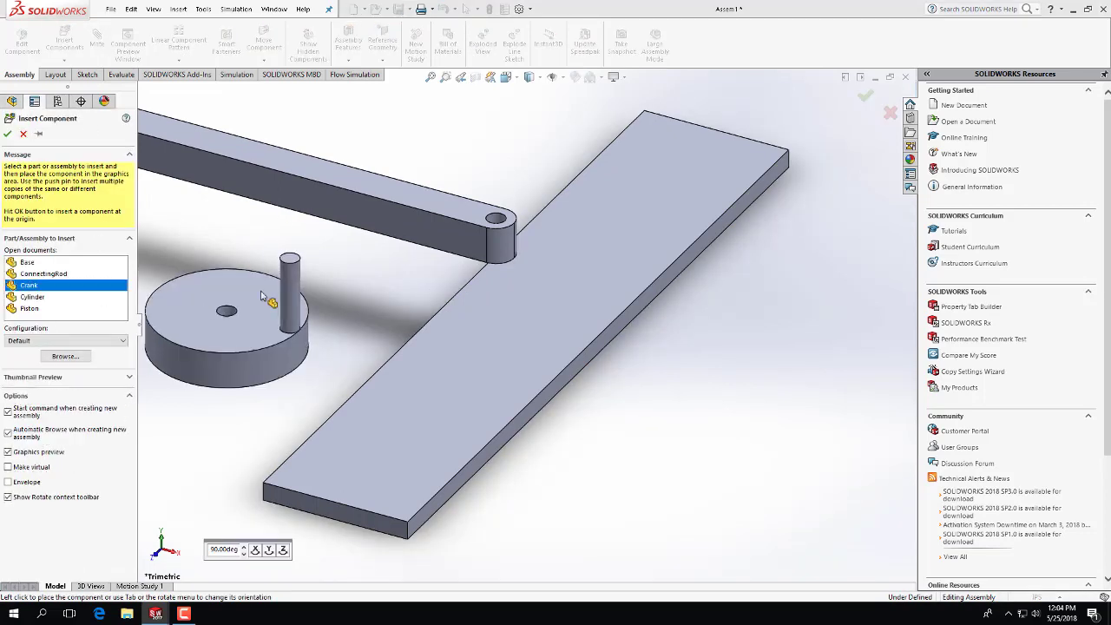
{"action": "left_click", "coordinate": [212, 277]}
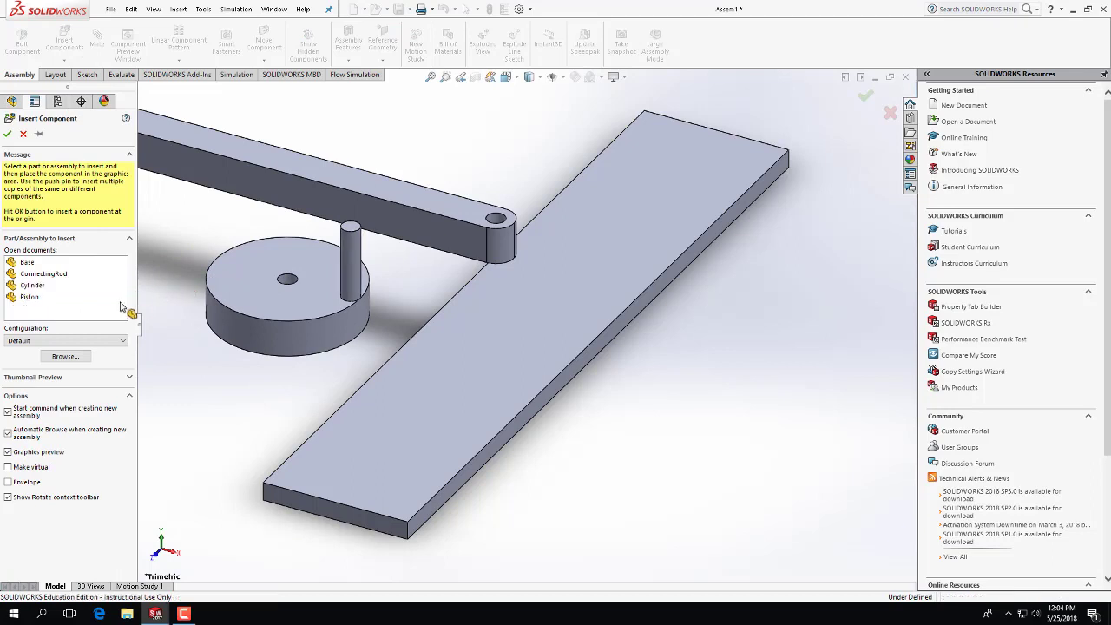
{"action": "left_click", "coordinate": [64, 42]}
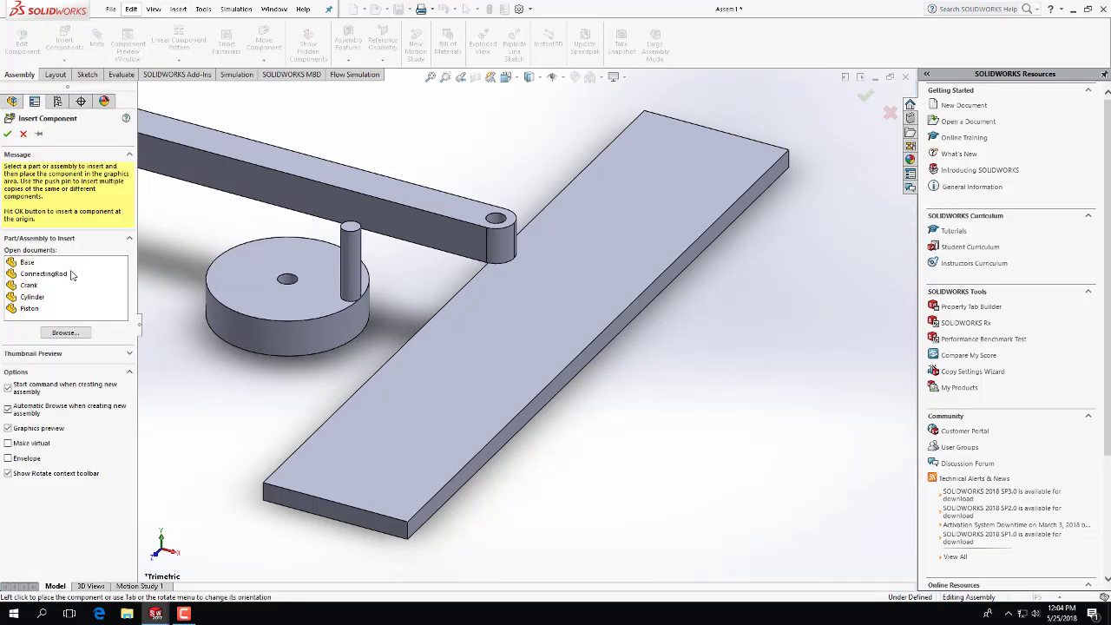
{"action": "left_click", "coordinate": [26, 297]}
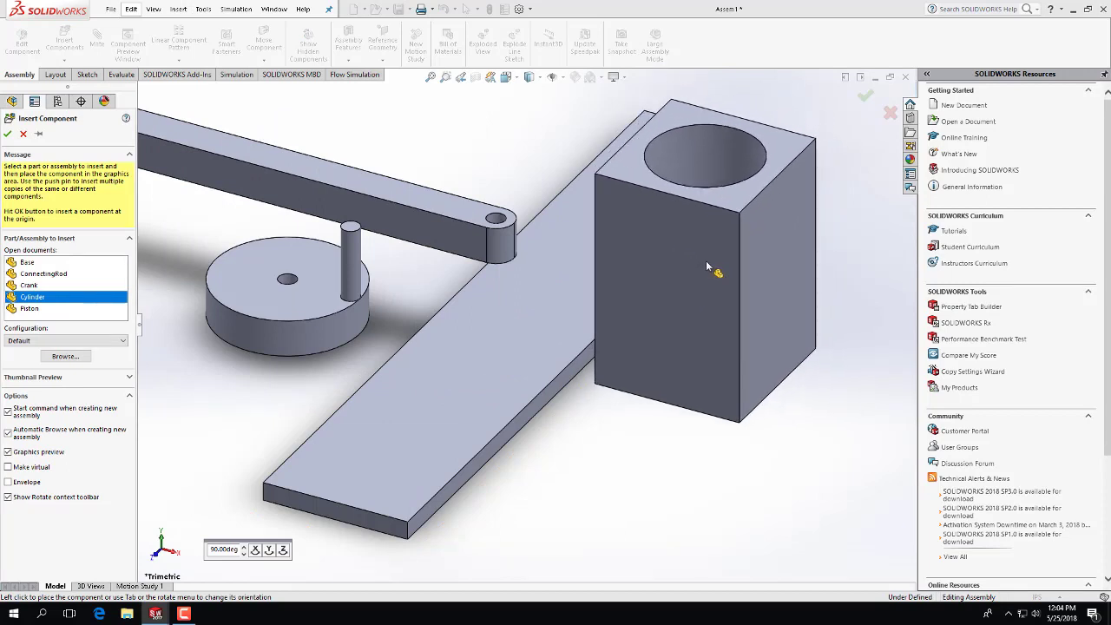
{"action": "left_click", "coordinate": [716, 262]}
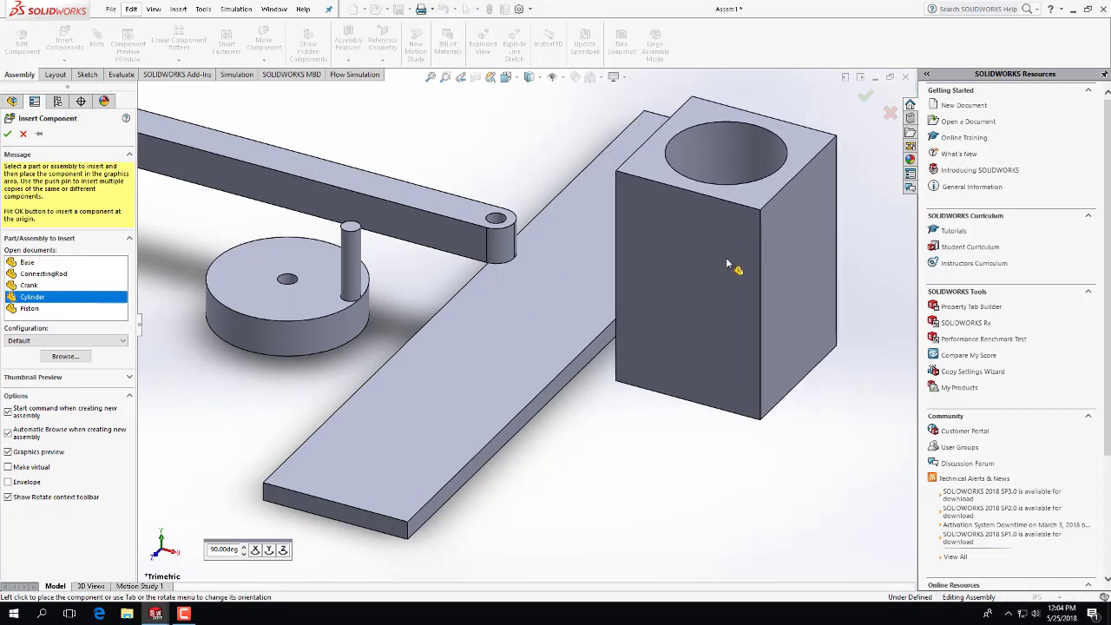
{"action": "left_click", "coordinate": [65, 41]}
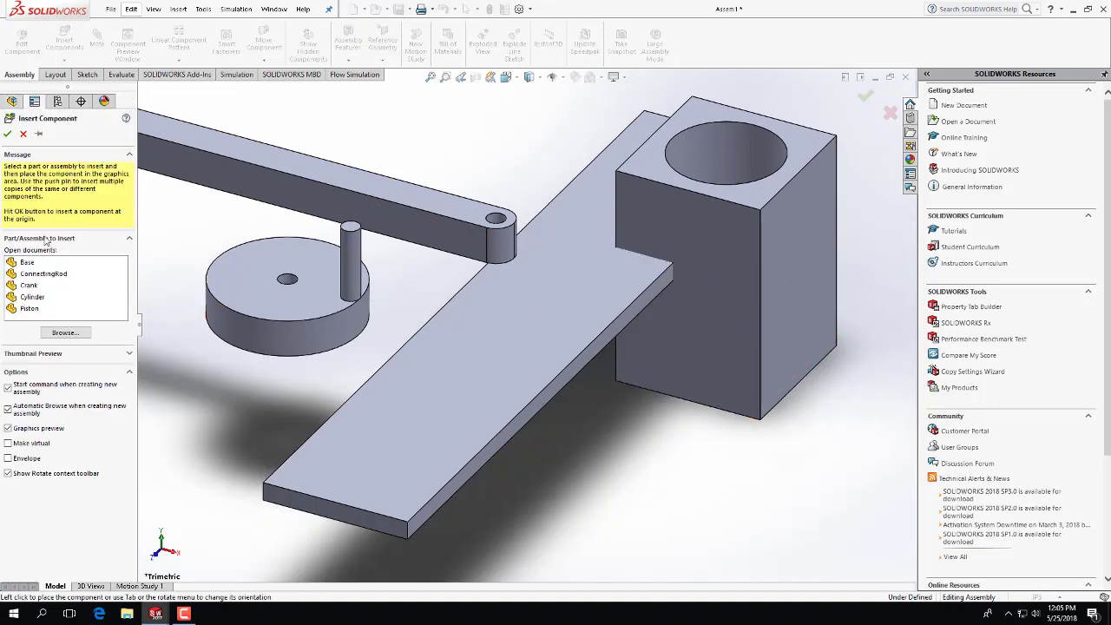
{"action": "left_click", "coordinate": [29, 309]}
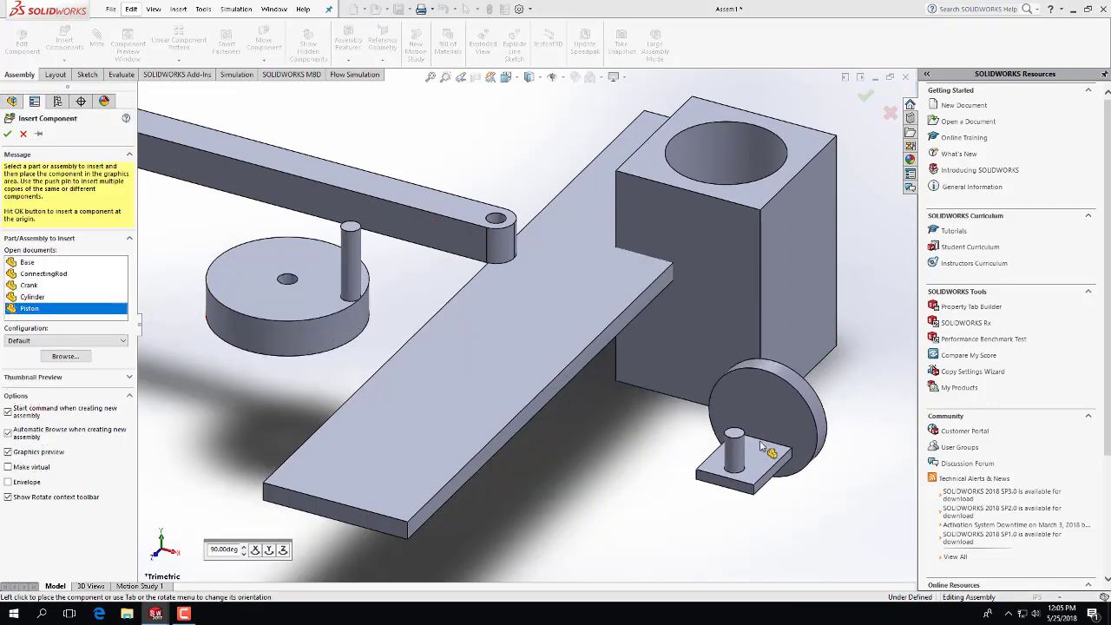
{"action": "left_click", "coordinate": [764, 450]}
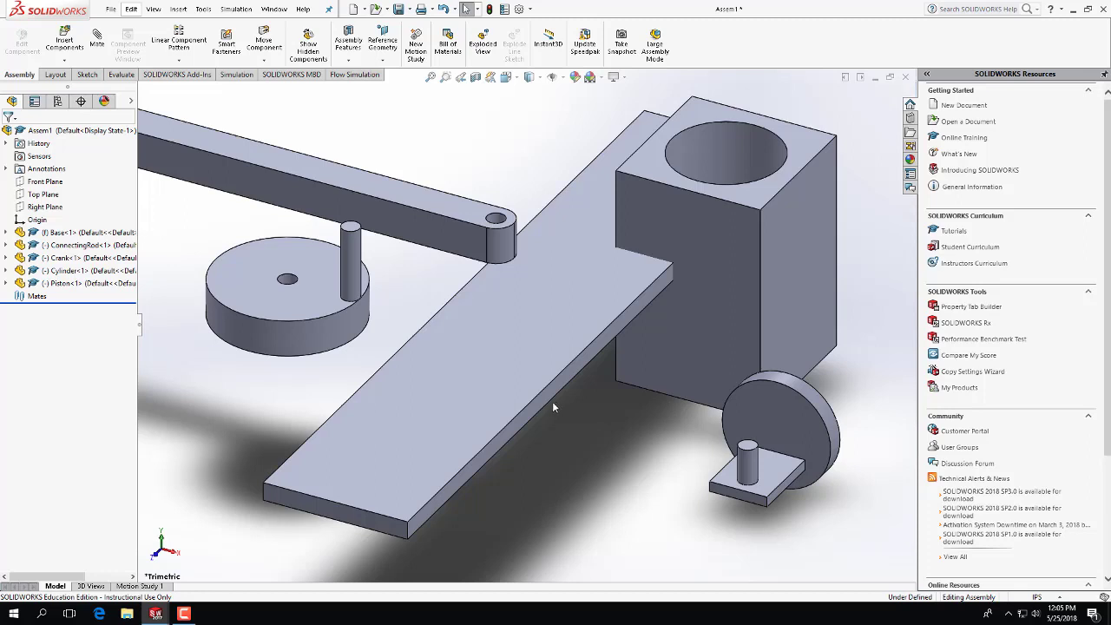
Drag the Cylinder, Piston, Crank and ConnectingRod apart so they clear the base plate
{"action": "left_click_drag", "start_coordinate": [727, 286], "coordinate": [753, 261]}
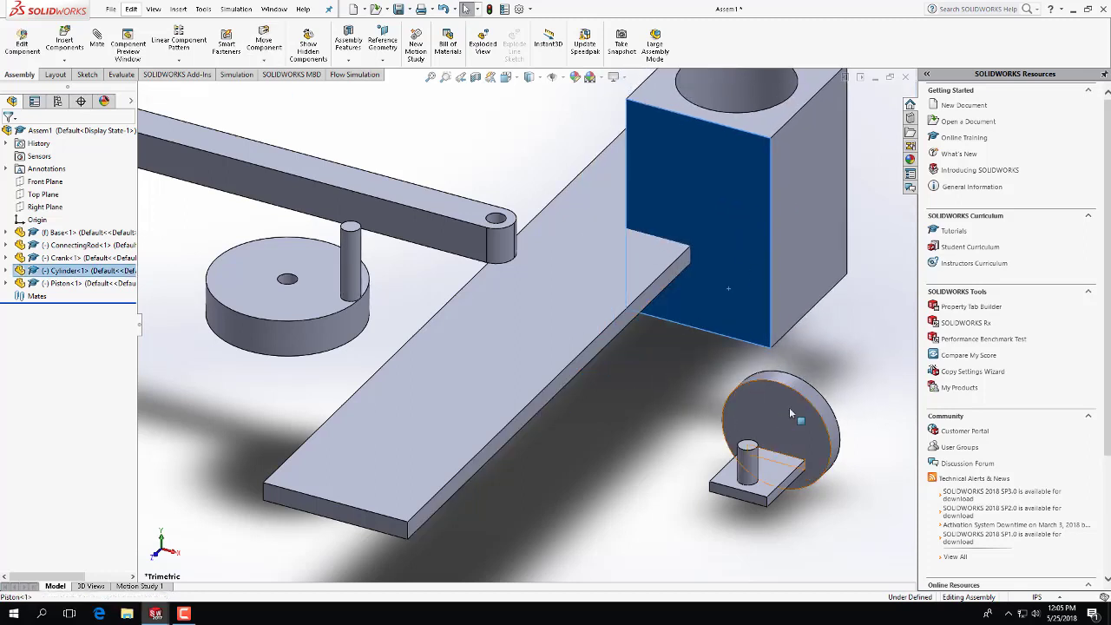
{"action": "left_click_drag", "start_coordinate": [789, 407], "coordinate": [748, 380]}
{"action": "left_click", "coordinate": [474, 217]}
{"action": "left_click_drag", "start_coordinate": [474, 217], "coordinate": [384, 367]}
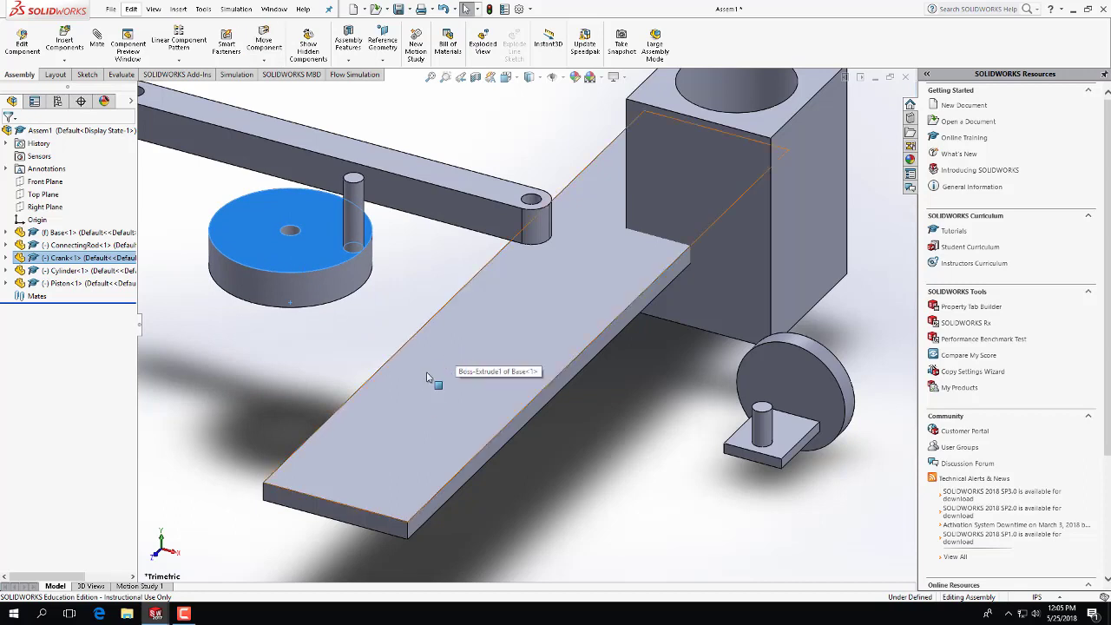
{"action": "scroll", "coordinate": [577, 348], "scroll_direction": "up", "scroll_amount": 3}
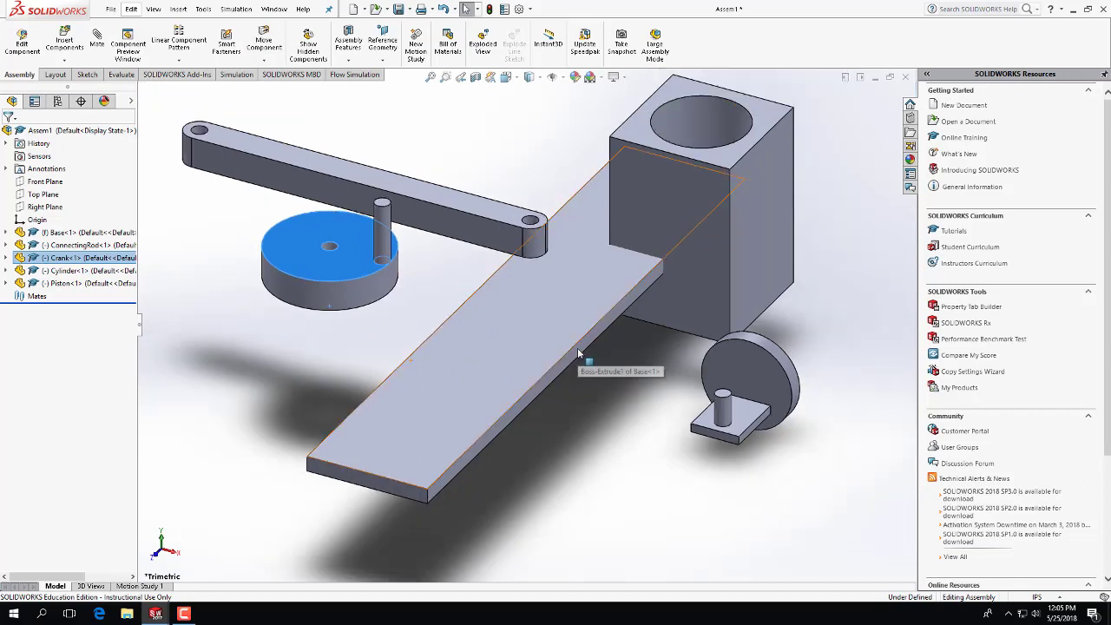
{"action": "left_click_drag", "start_coordinate": [665, 287], "coordinate": [793, 249]}
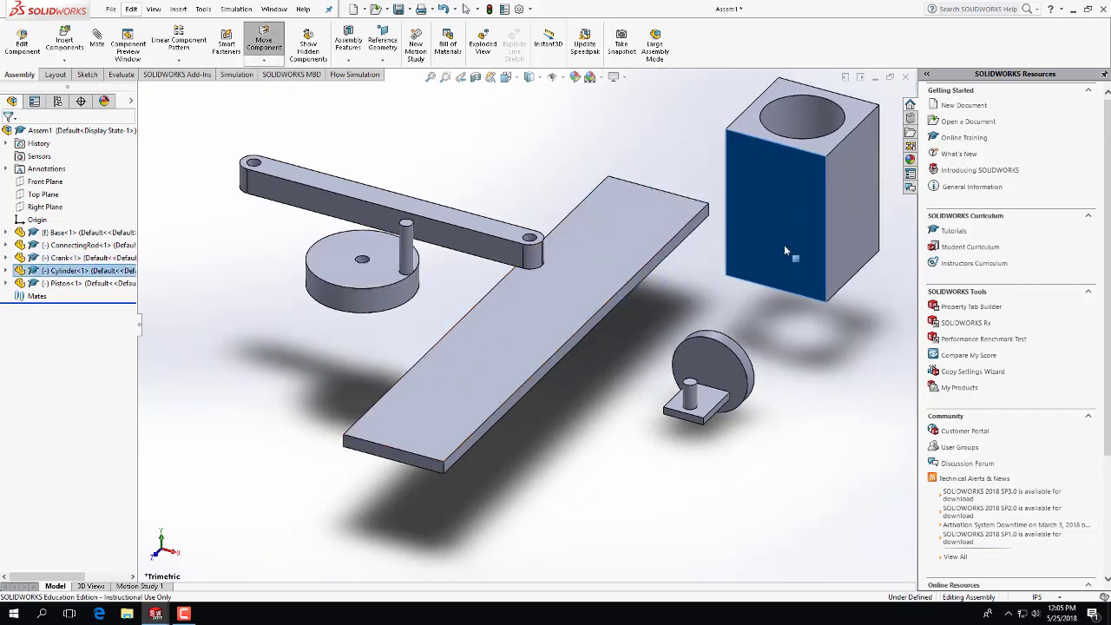
{"action": "left_click_drag", "start_coordinate": [501, 250], "coordinate": [473, 197]}
{"action": "left_click_drag", "start_coordinate": [710, 369], "coordinate": [740, 346]}
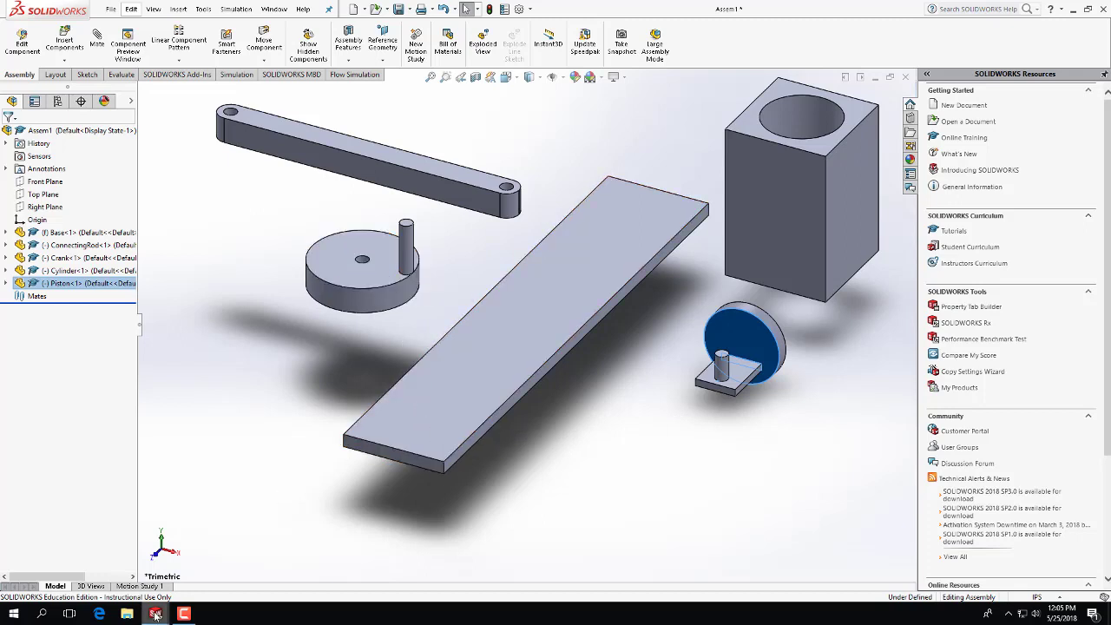
Switch to the Base part and draw a circle in a new sketch on the plate's top face
{"action": "mouse_move", "coordinate": [155, 615]}
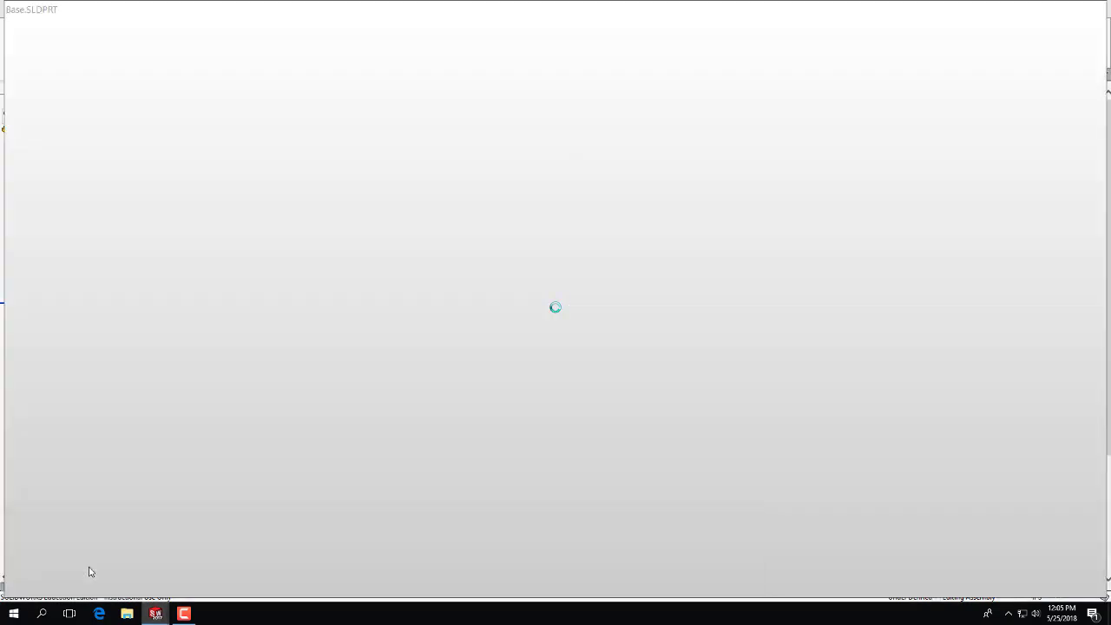
{"action": "left_click", "coordinate": [90, 572]}
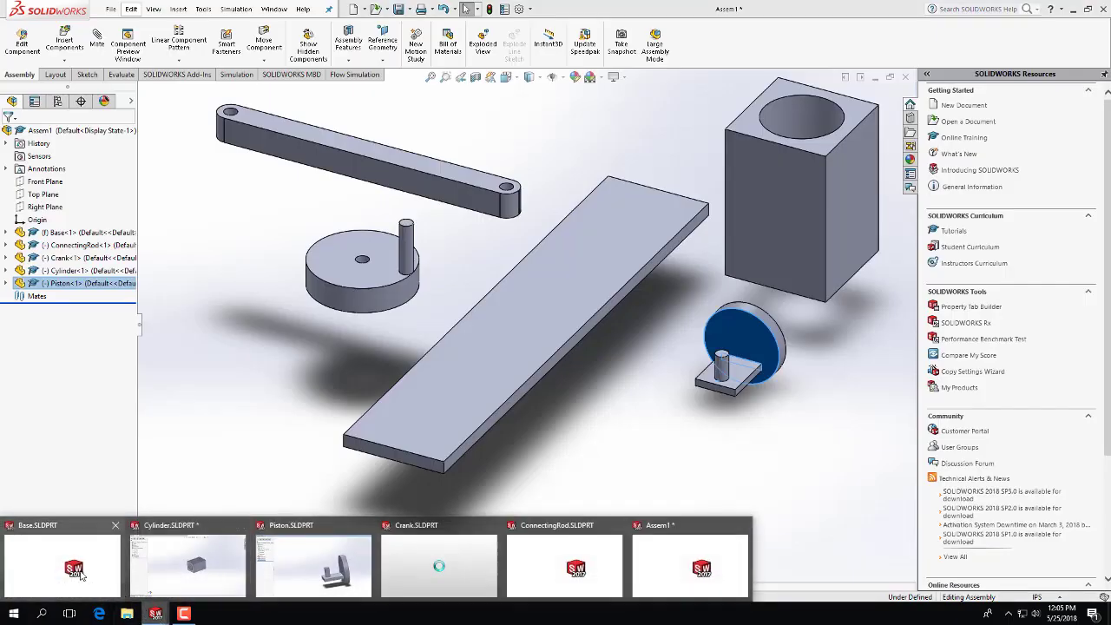
{"action": "left_click", "coordinate": [84, 576]}
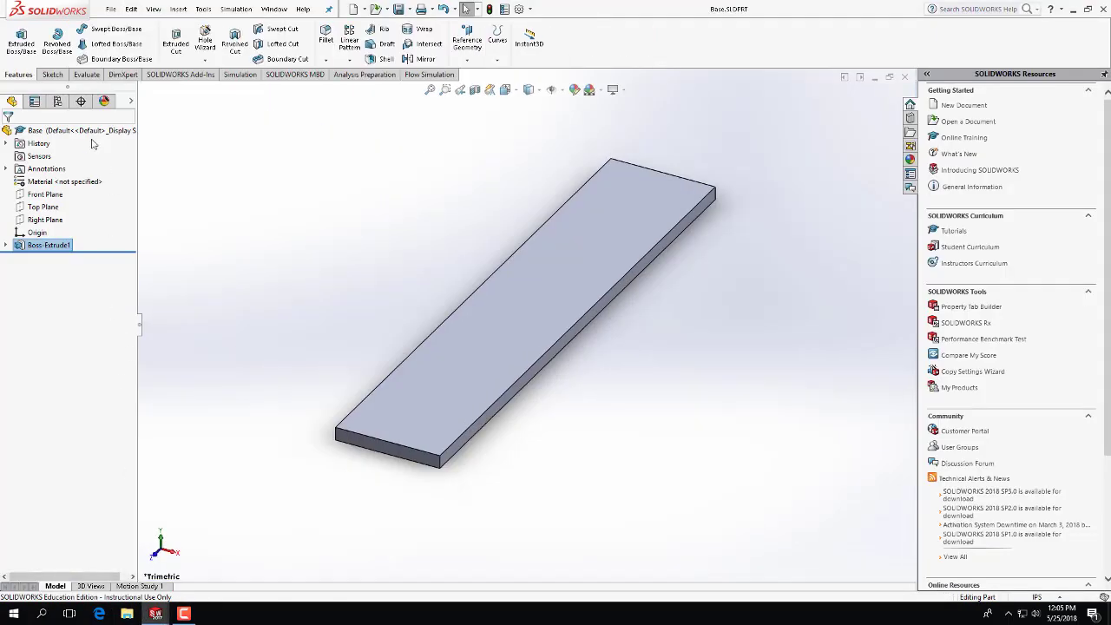
{"action": "left_click", "coordinate": [50, 74]}
{"action": "left_click", "coordinate": [16, 39]}
{"action": "left_click", "coordinate": [438, 434]}
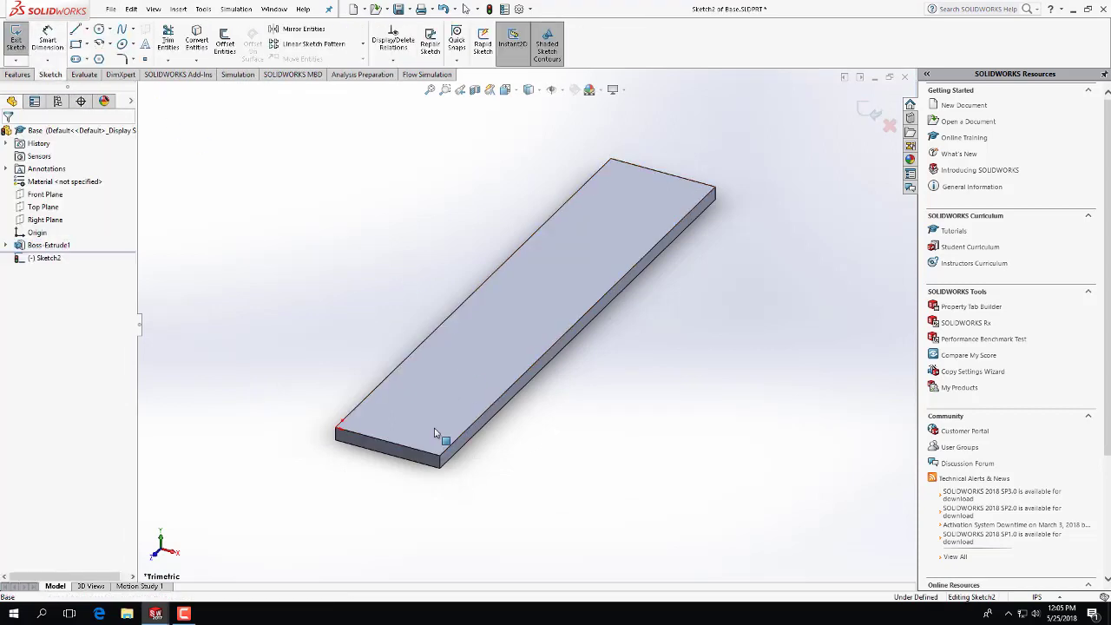
{"action": "left_click", "coordinate": [98, 30]}
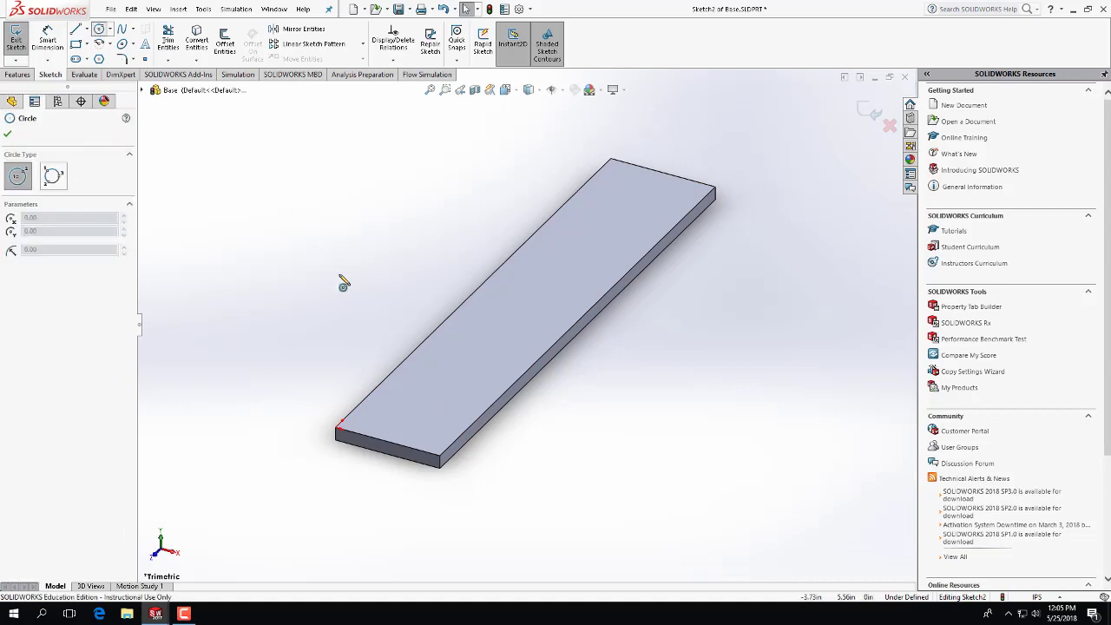
{"action": "left_click", "coordinate": [423, 412]}
{"action": "left_click", "coordinate": [440, 415]}
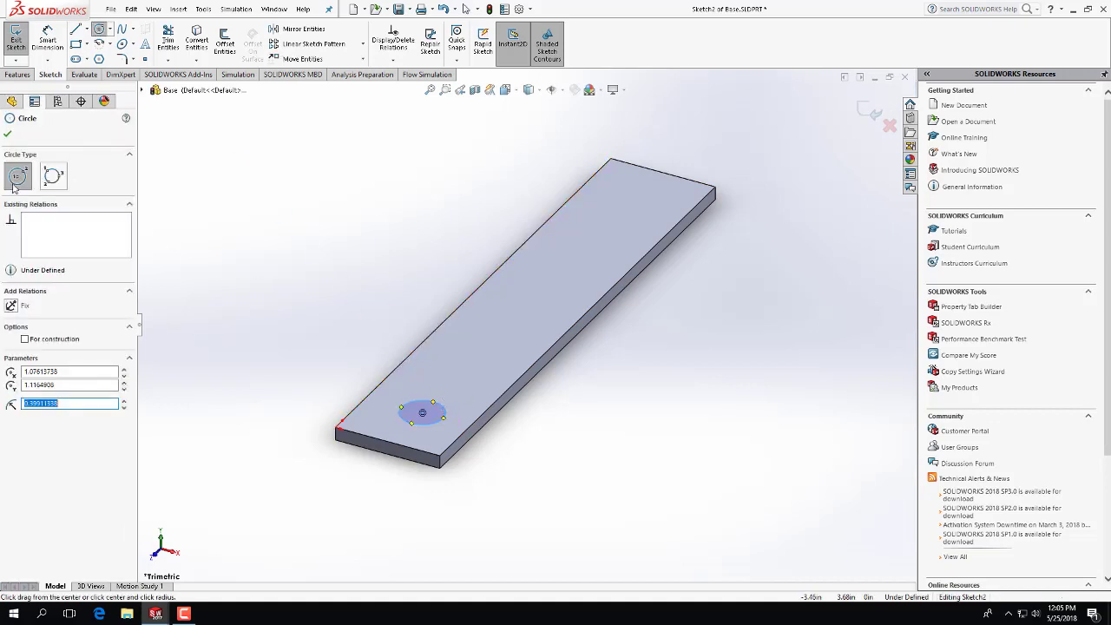
Dimension the circle to a 0.25 in diameter
{"action": "left_click", "coordinate": [48, 39]}
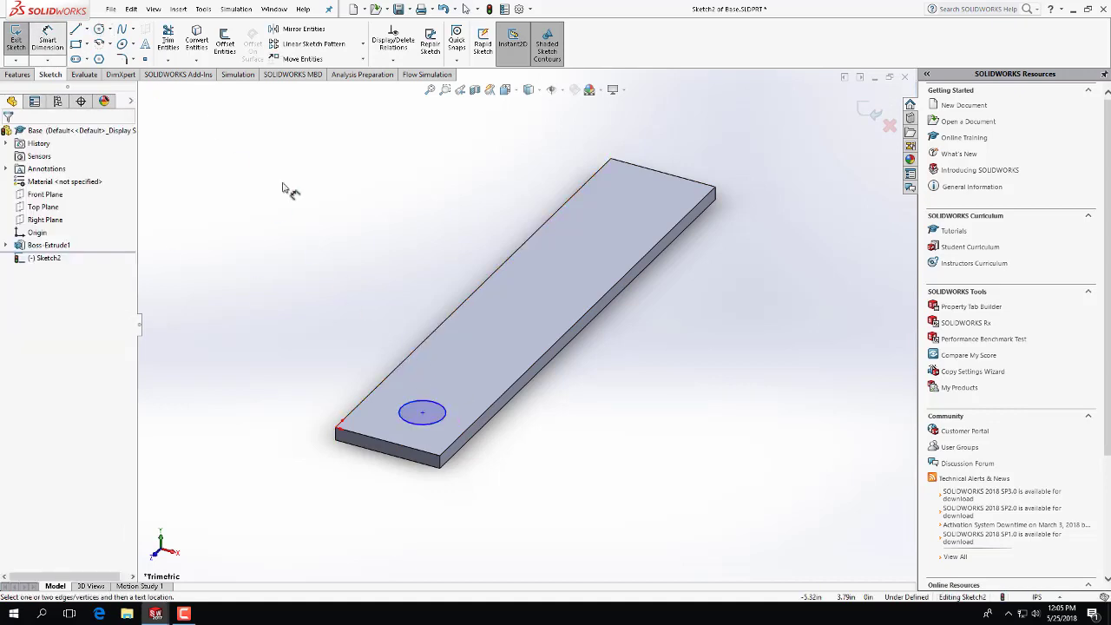
{"action": "left_click", "coordinate": [431, 401]}
{"action": "left_click", "coordinate": [538, 373]}
{"action": "type", "text": "0.25"}
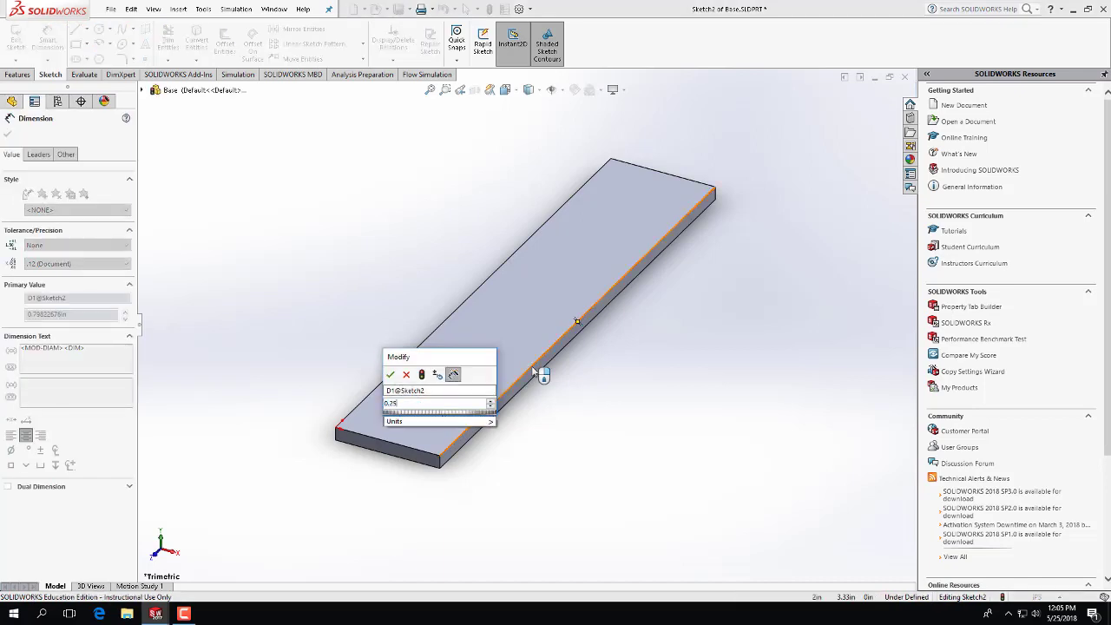
{"action": "key", "text": "Return"}
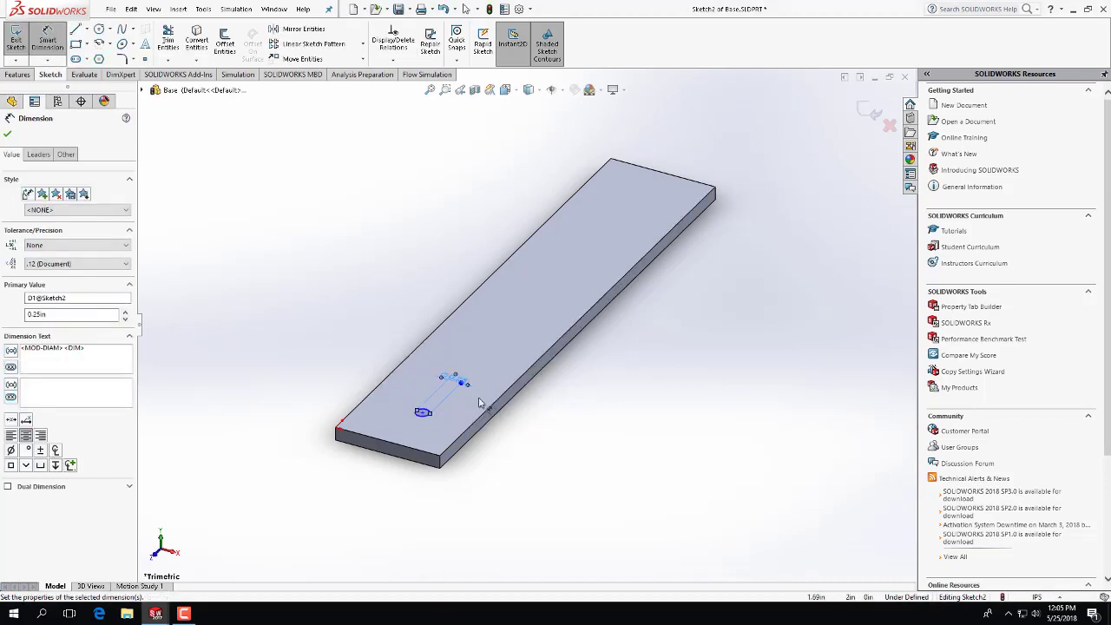
Position the circle 1 in from the front and side edges and exit the sketch
{"action": "left_click", "coordinate": [423, 414]}
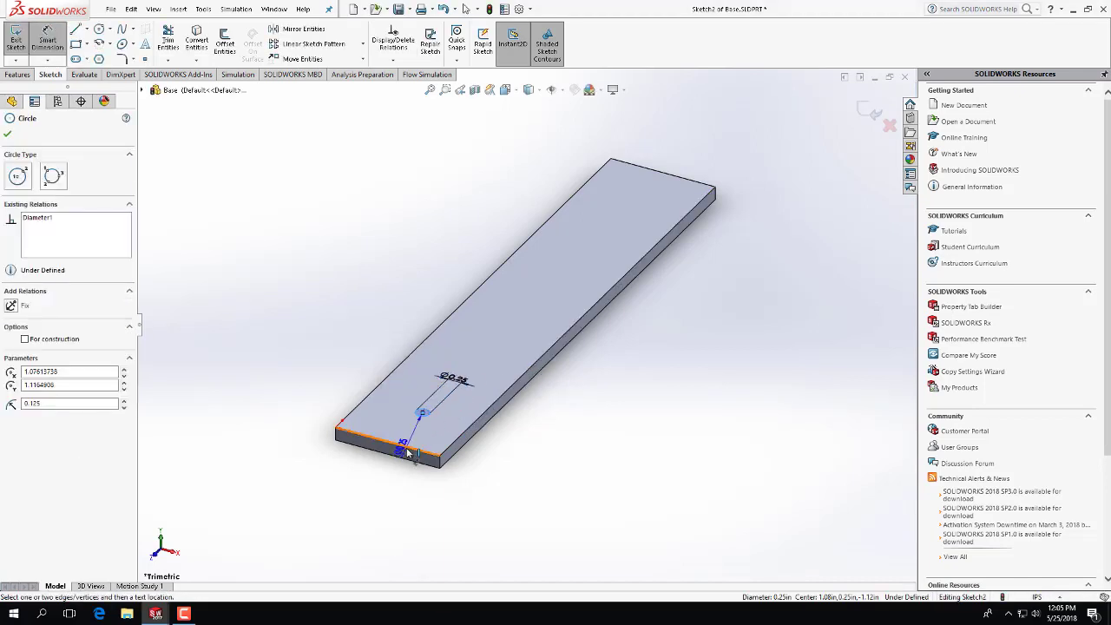
{"action": "left_click", "coordinate": [343, 444]}
{"action": "left_click", "coordinate": [318, 404]}
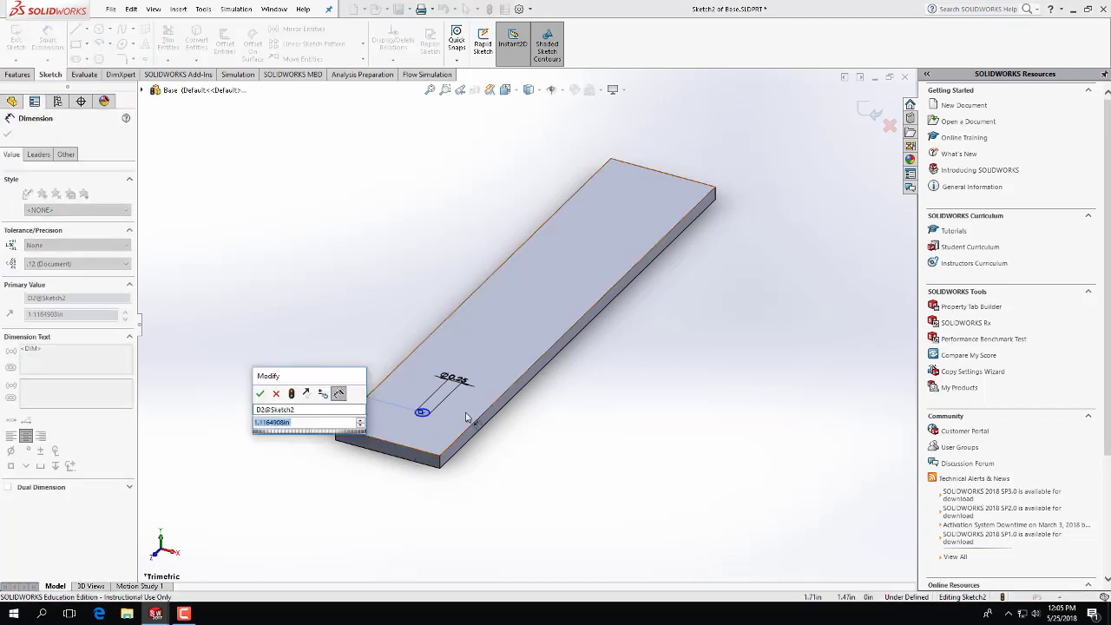
{"action": "type", "text": "1"}
{"action": "key", "text": "Return"}
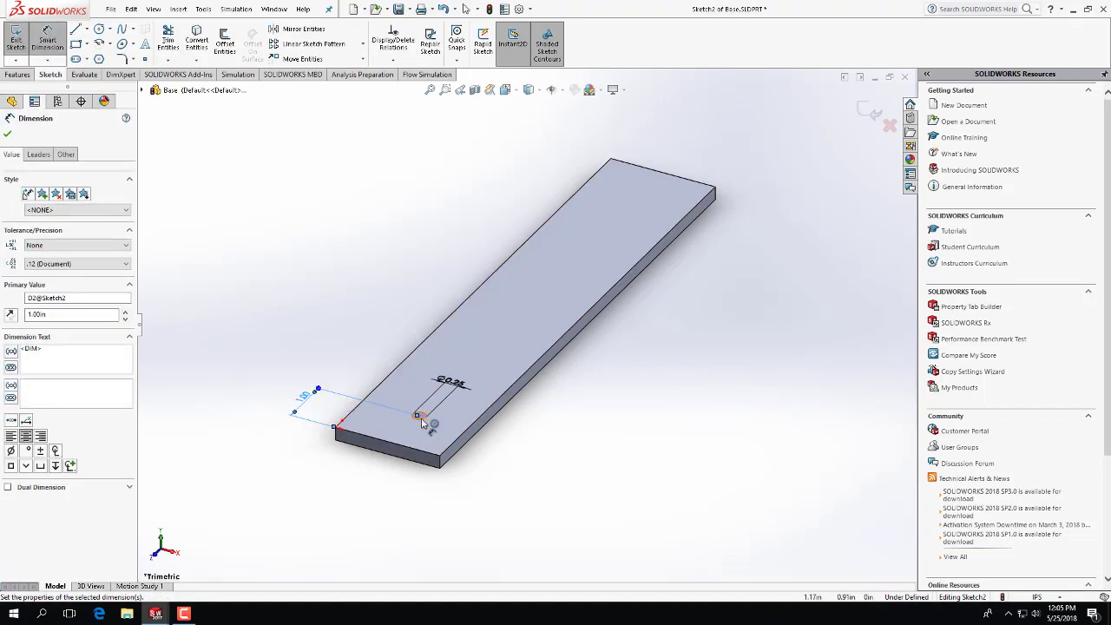
{"action": "left_click", "coordinate": [419, 417]}
{"action": "left_click", "coordinate": [478, 439]}
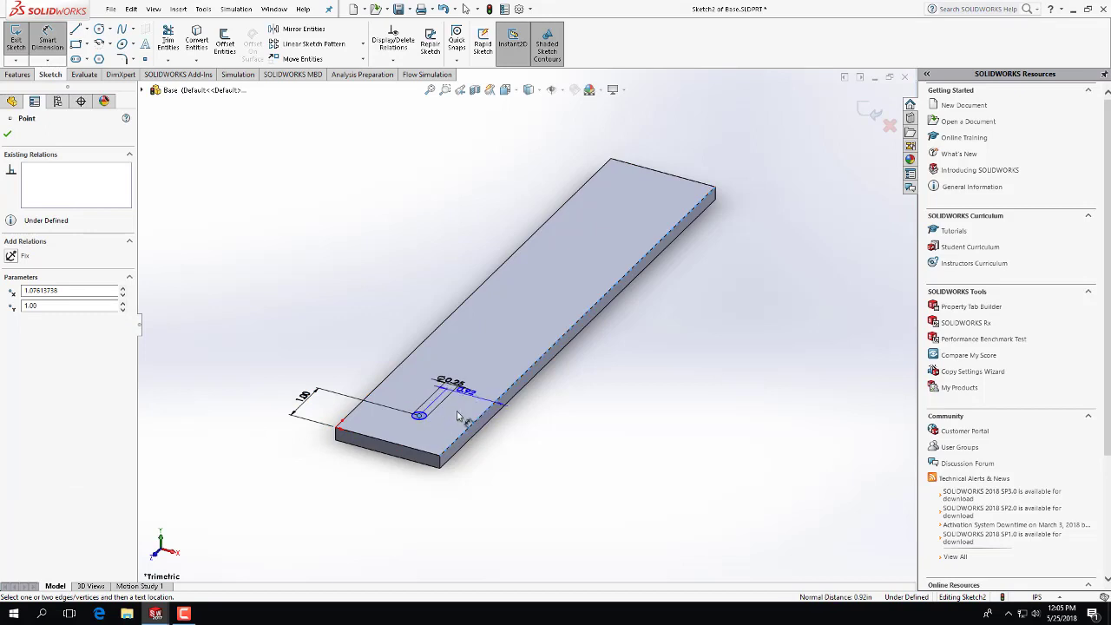
{"action": "left_click", "coordinate": [460, 416]}
{"action": "type", "text": "1"}
{"action": "key", "text": "Return"}
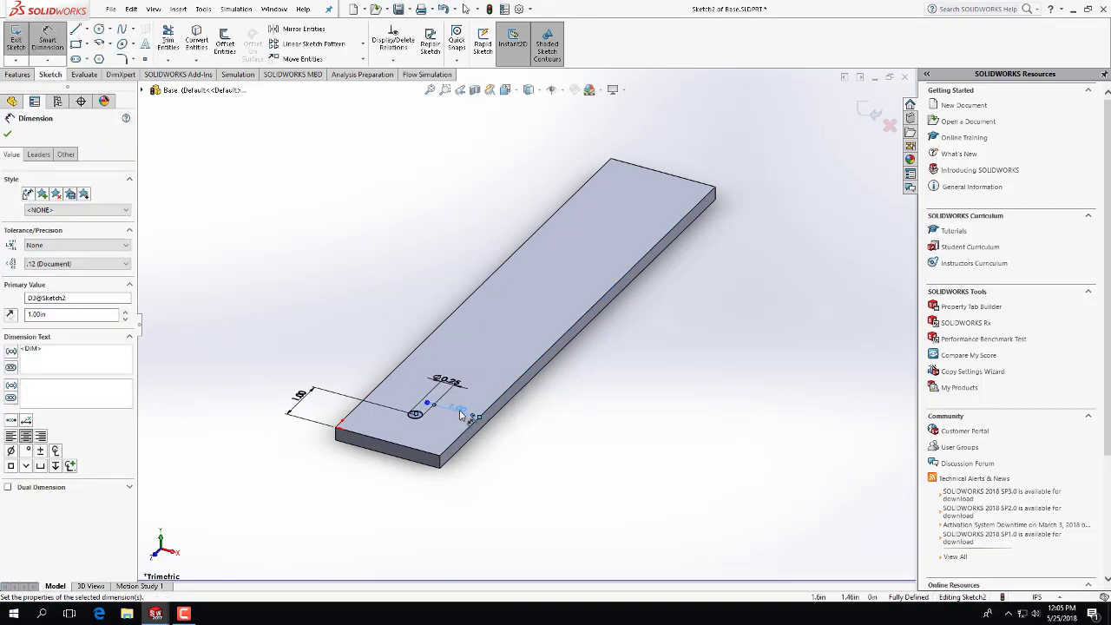
{"action": "left_click", "coordinate": [15, 39]}
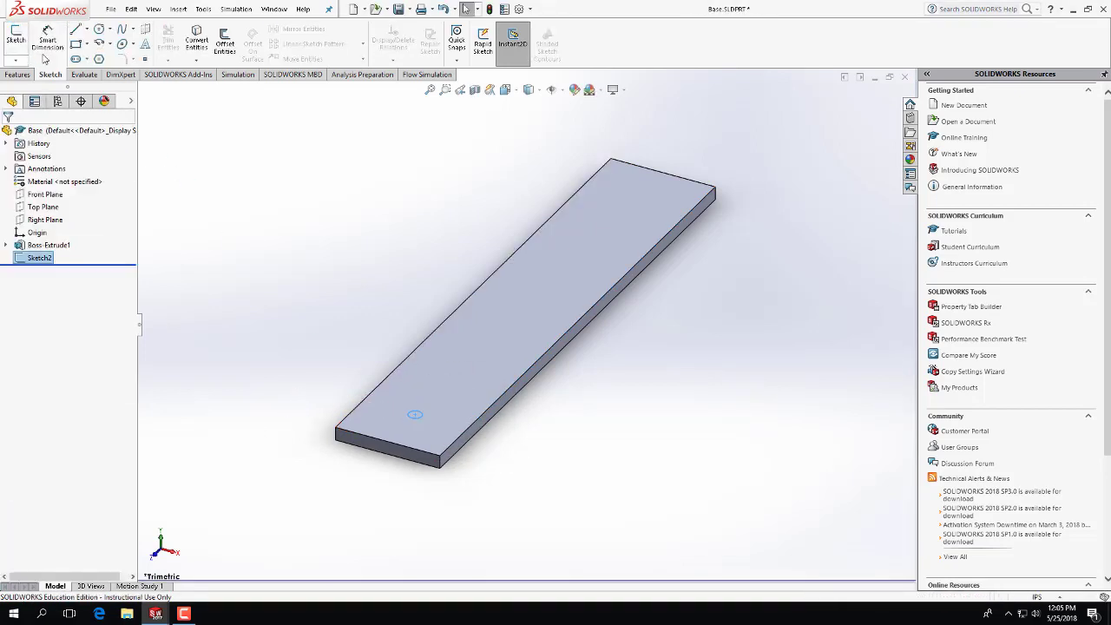
Extrude the Sketch2 circle 0.50 in blind, creating the Boss-Extrude2 pin on the Base plate
{"action": "left_click", "coordinate": [19, 75]}
{"action": "left_click", "coordinate": [21, 39]}
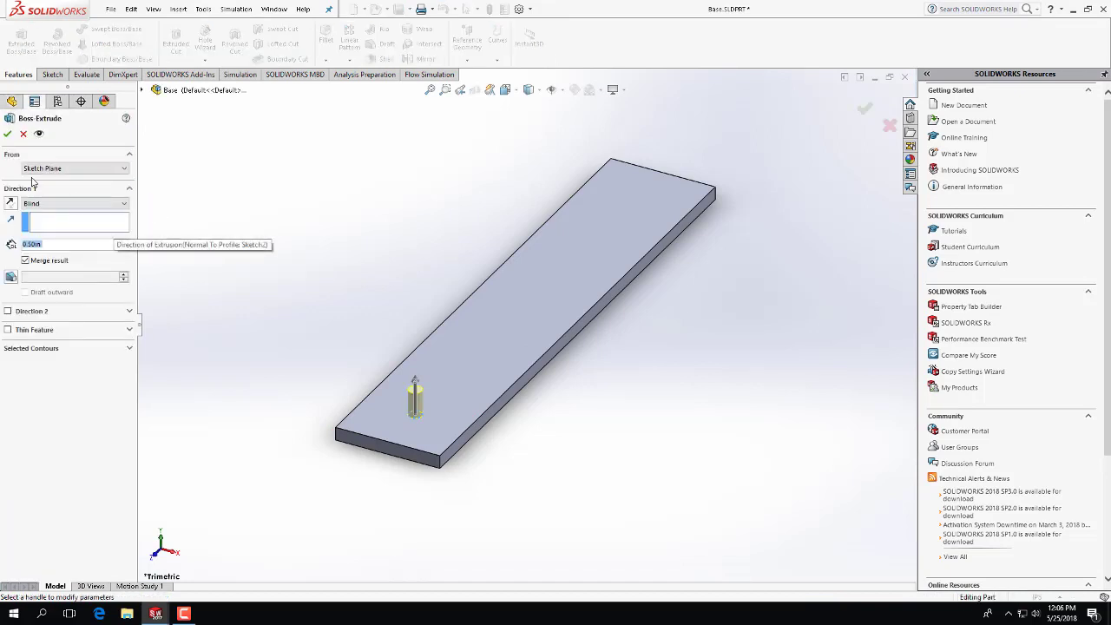
{"action": "left_click", "coordinate": [8, 133]}
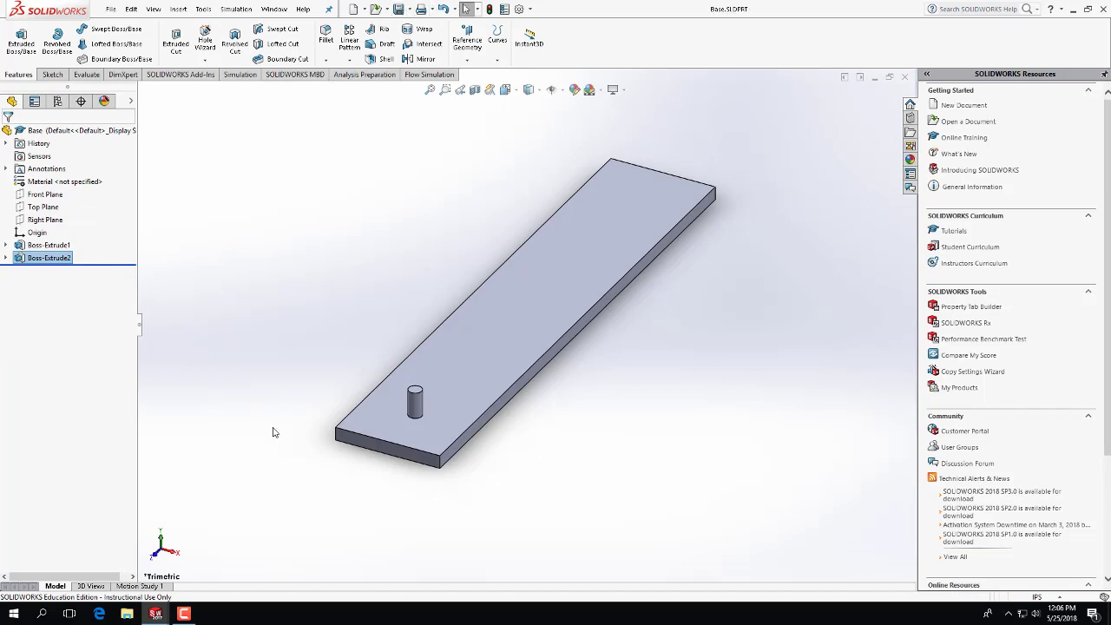
Switch to Assem1, rebuild so Base<1> shows its new pin, and clear the selection
{"action": "mouse_move", "coordinate": [159, 616]}
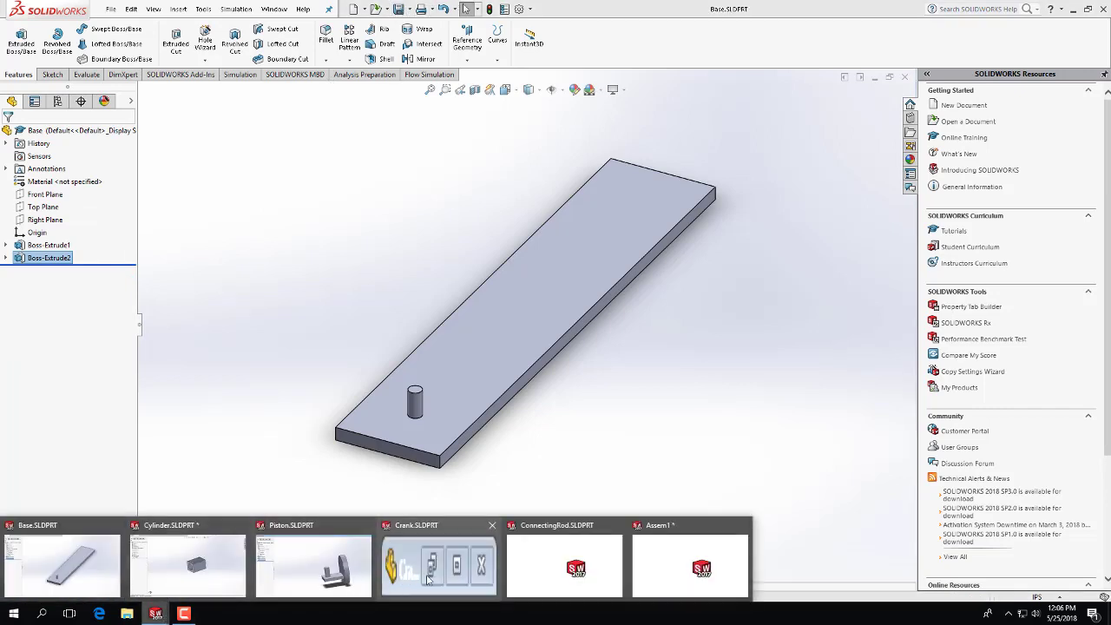
{"action": "left_click", "coordinate": [659, 562]}
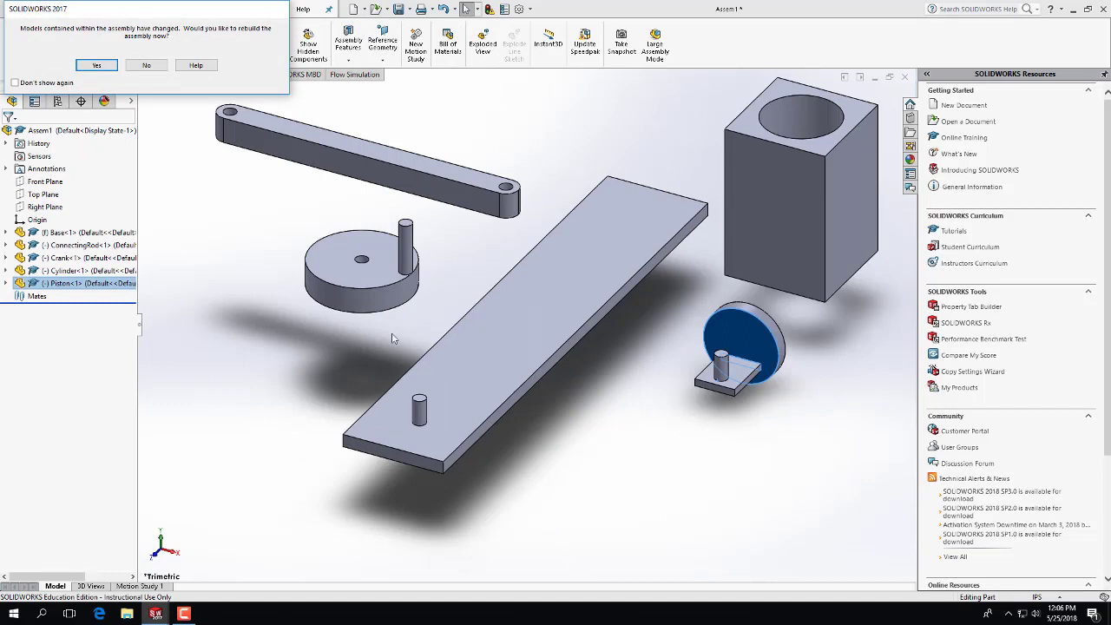
{"action": "left_click", "coordinate": [100, 66]}
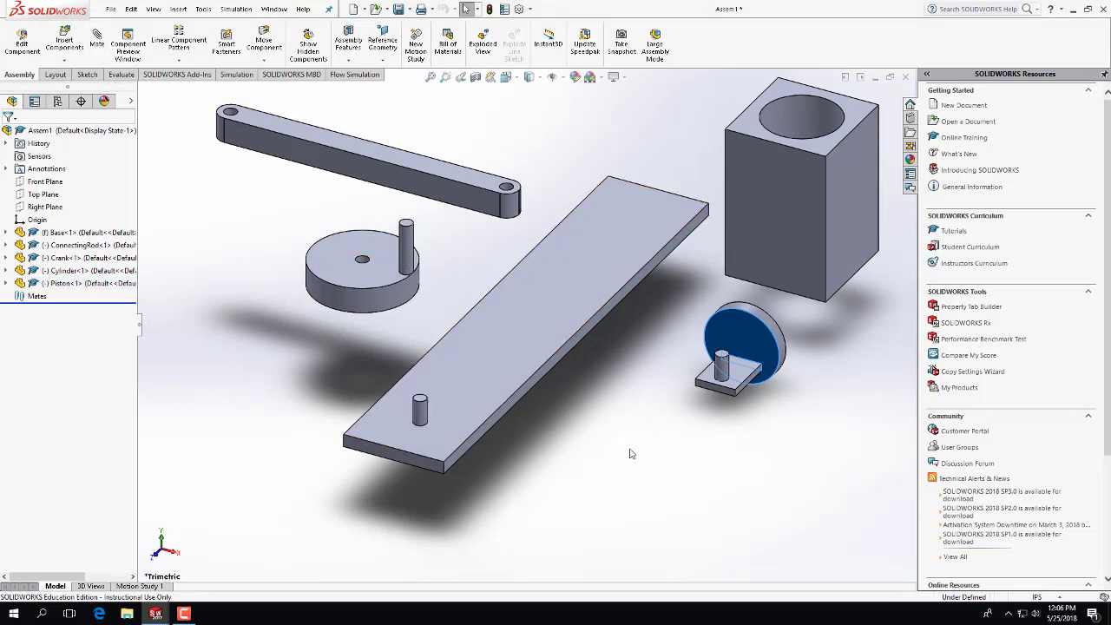
{"action": "left_click", "coordinate": [657, 431]}
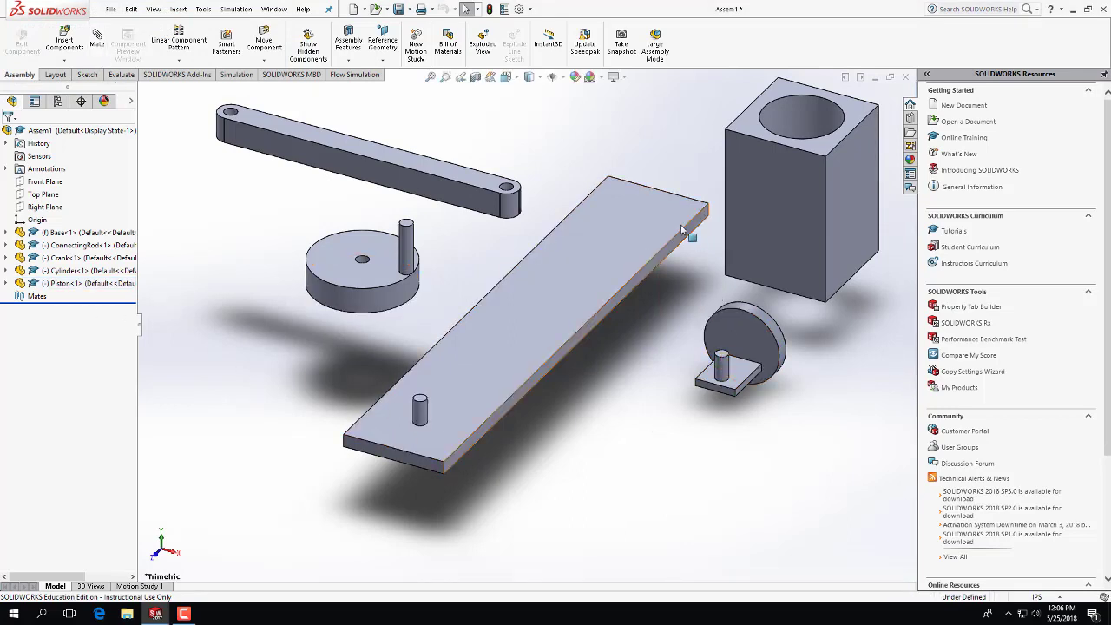
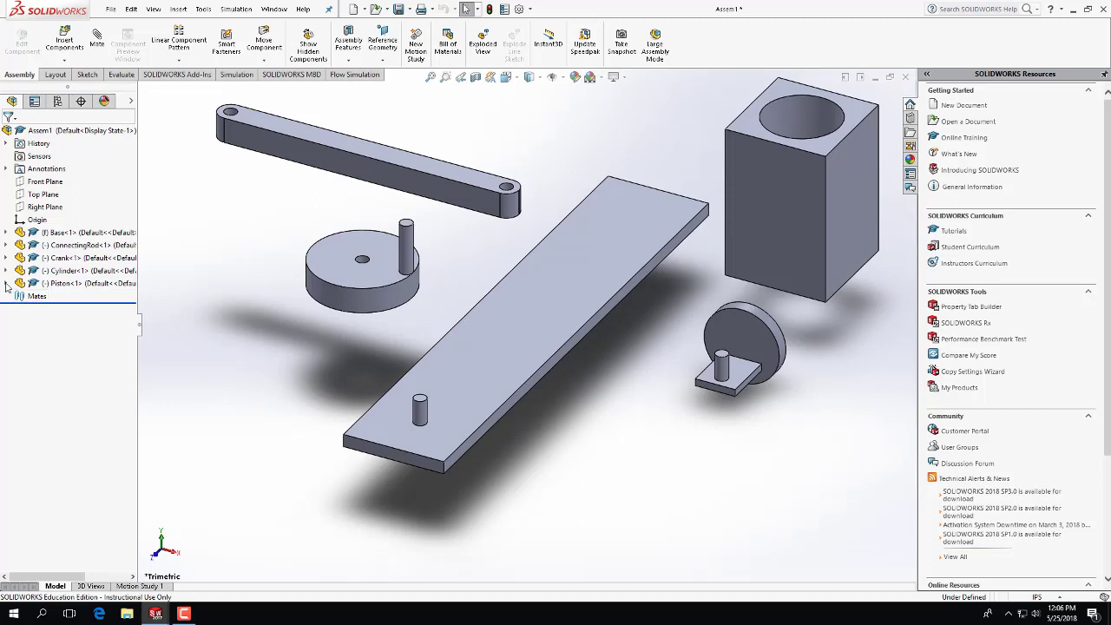
Mate the crank's hole face concentric with the base pin's cylindrical face
{"action": "left_click", "coordinate": [7, 286]}
{"action": "left_click", "coordinate": [7, 285]}
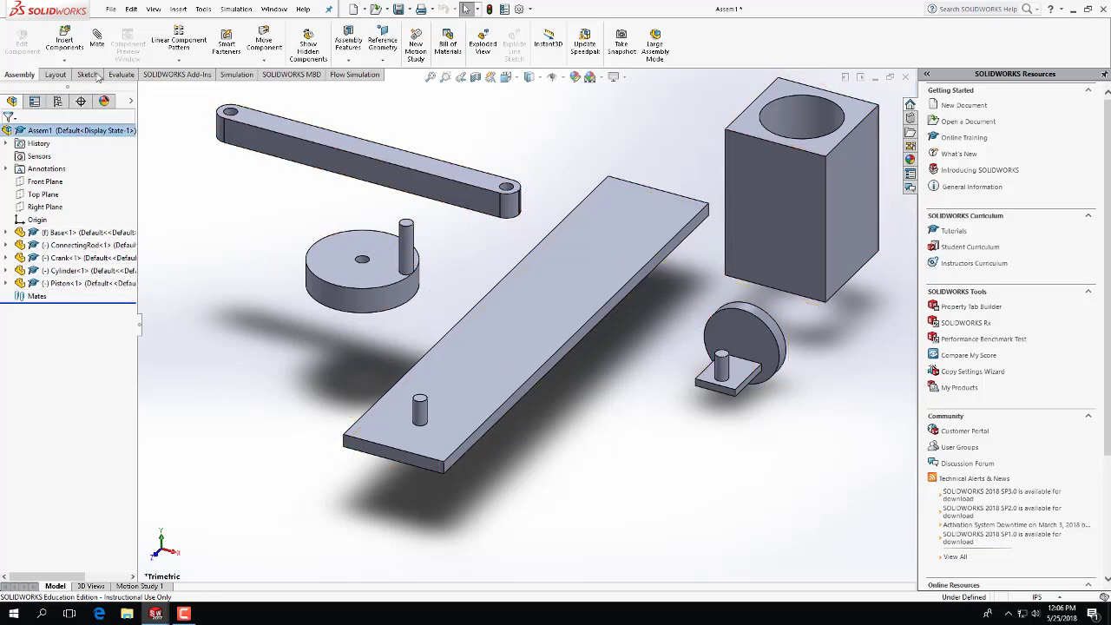
{"action": "left_click", "coordinate": [97, 43]}
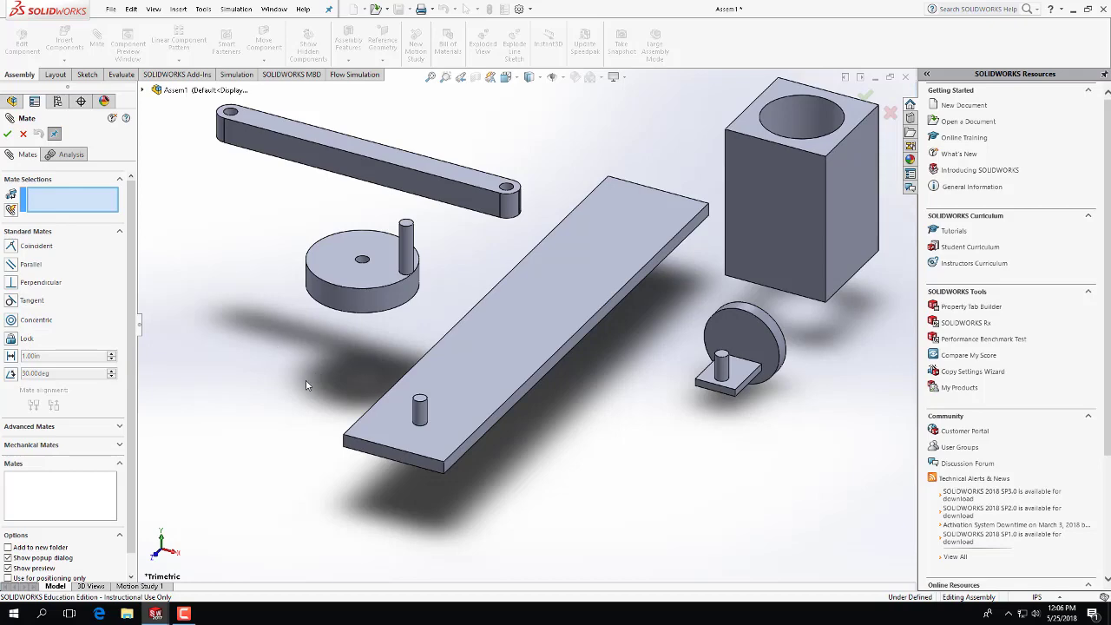
{"action": "key", "text": "ctrl+1"}
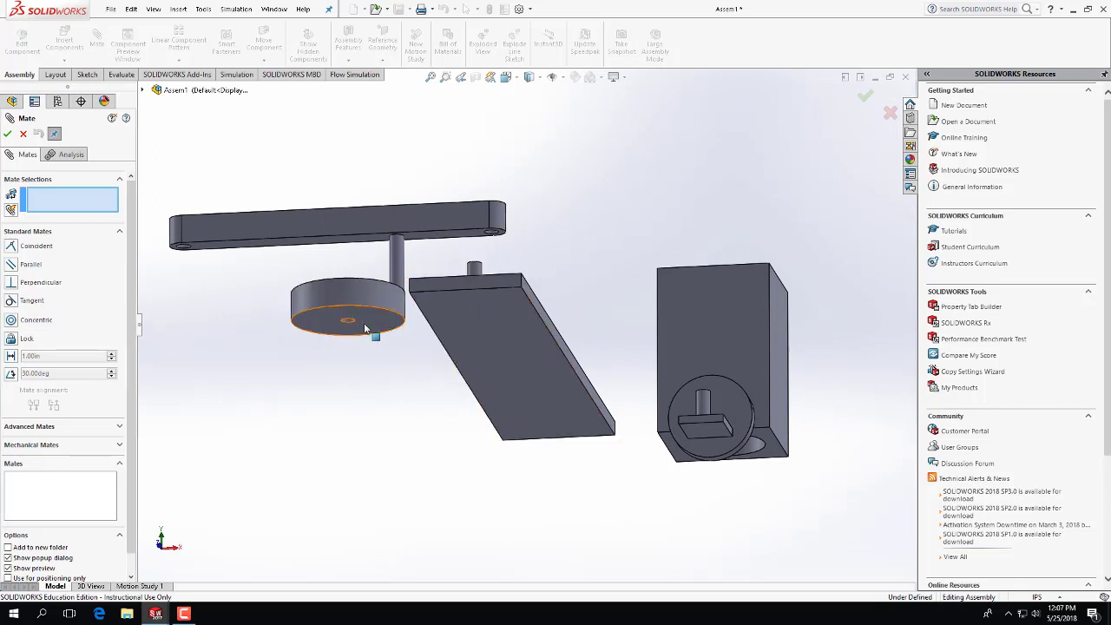
{"action": "scroll", "coordinate": [348, 321], "scroll_direction": "down", "scroll_amount": 3}
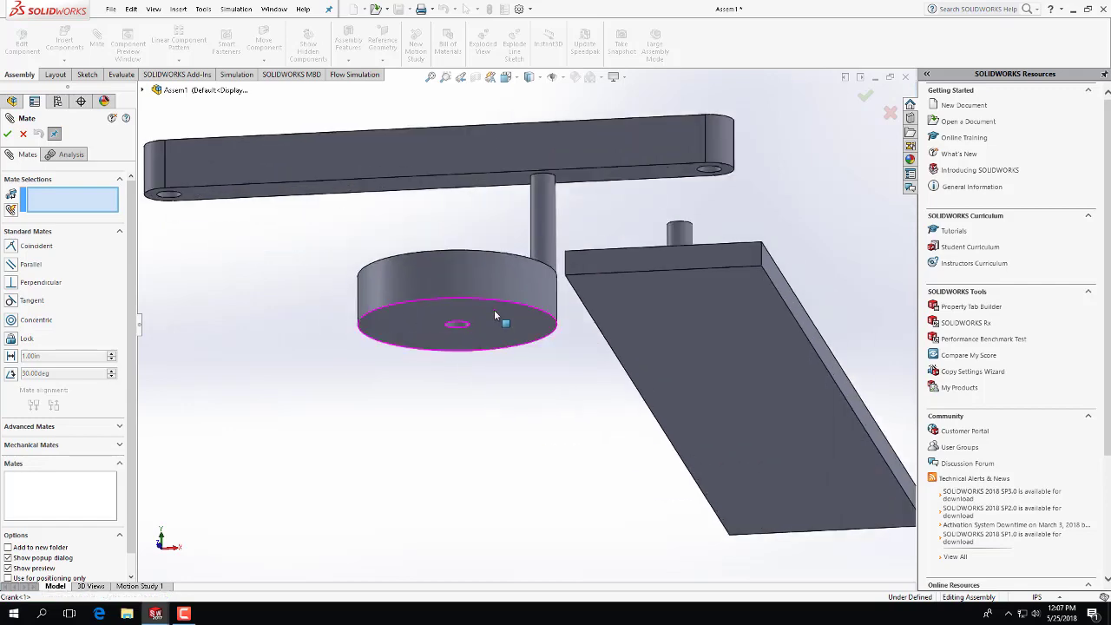
{"action": "middle_click_drag", "start_coordinate": [493, 309], "coordinate": [452, 244]}
{"action": "left_click", "coordinate": [452, 244]}
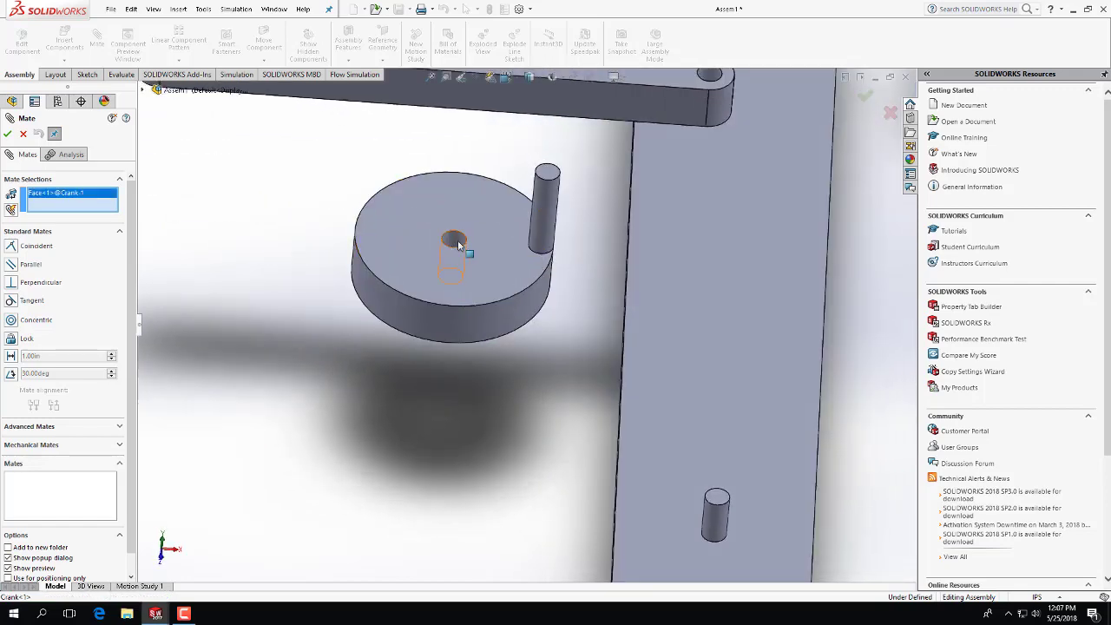
{"action": "left_click", "coordinate": [718, 519]}
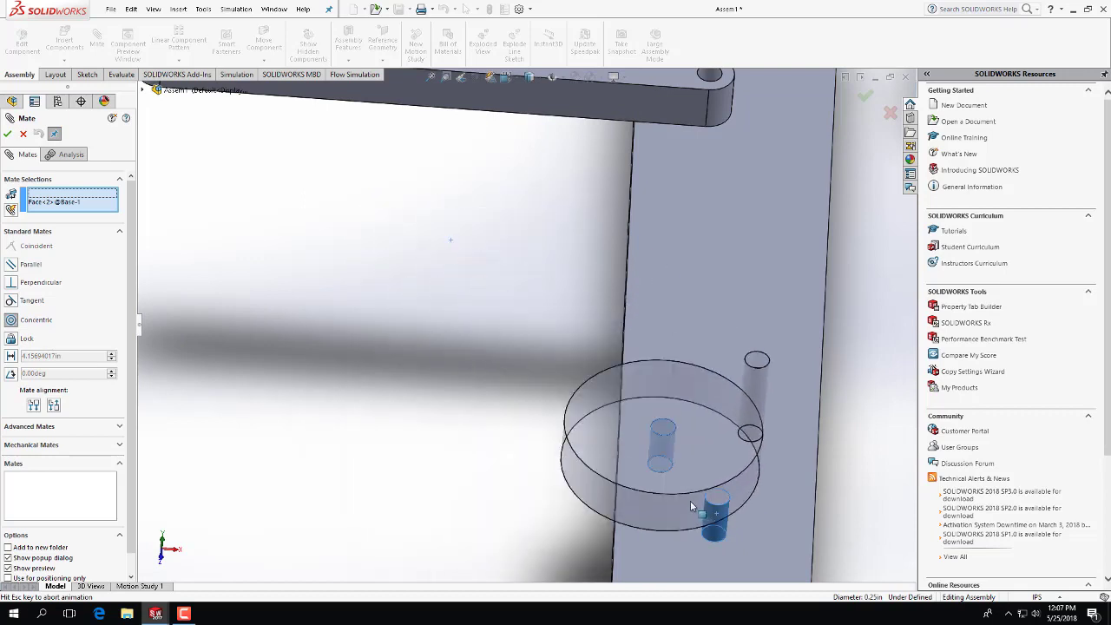
{"action": "key", "text": "f"}
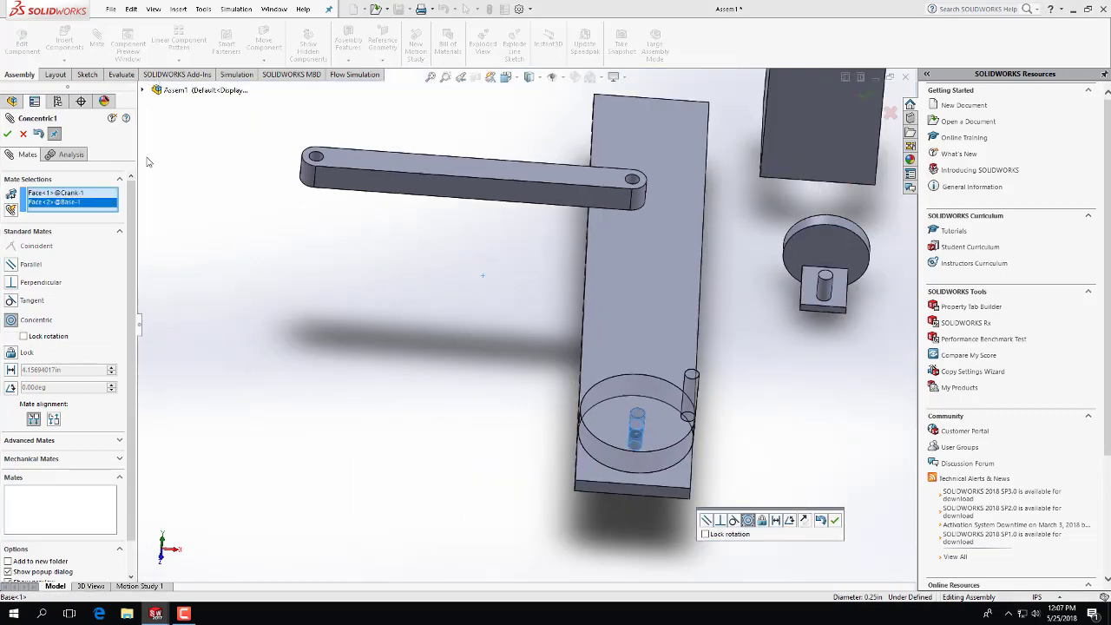
{"action": "left_click", "coordinate": [22, 134]}
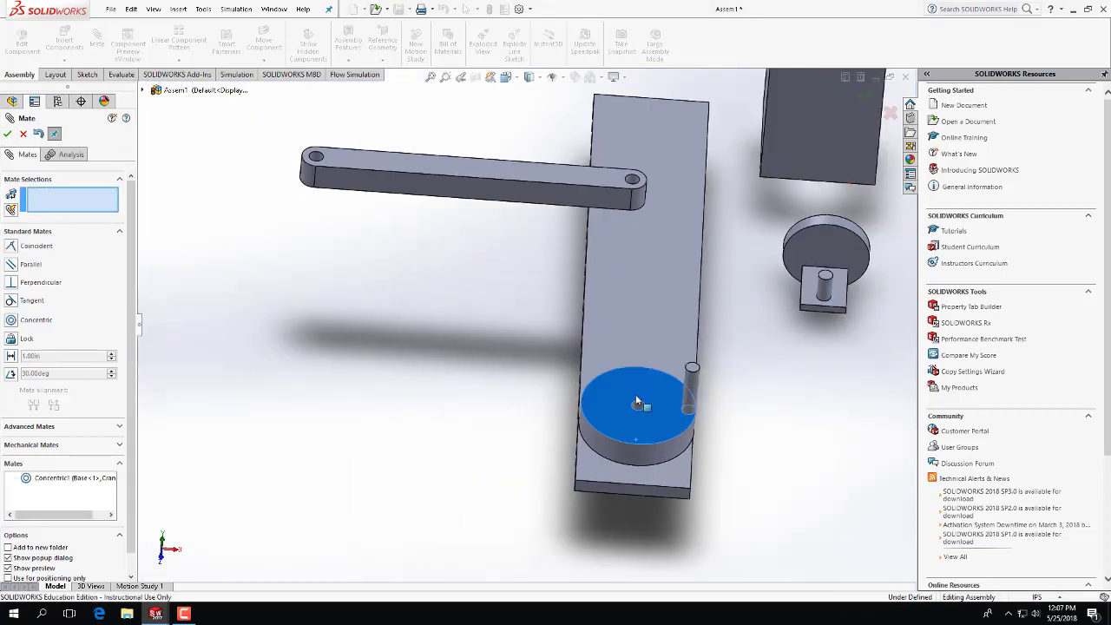
Make the crank disc's bottom face coincident with the base plate's top face, then close Mate
{"action": "left_click_drag", "start_coordinate": [647, 408], "coordinate": [479, 309]}
{"action": "middle_click_drag", "start_coordinate": [538, 469], "coordinate": [520, 299]}
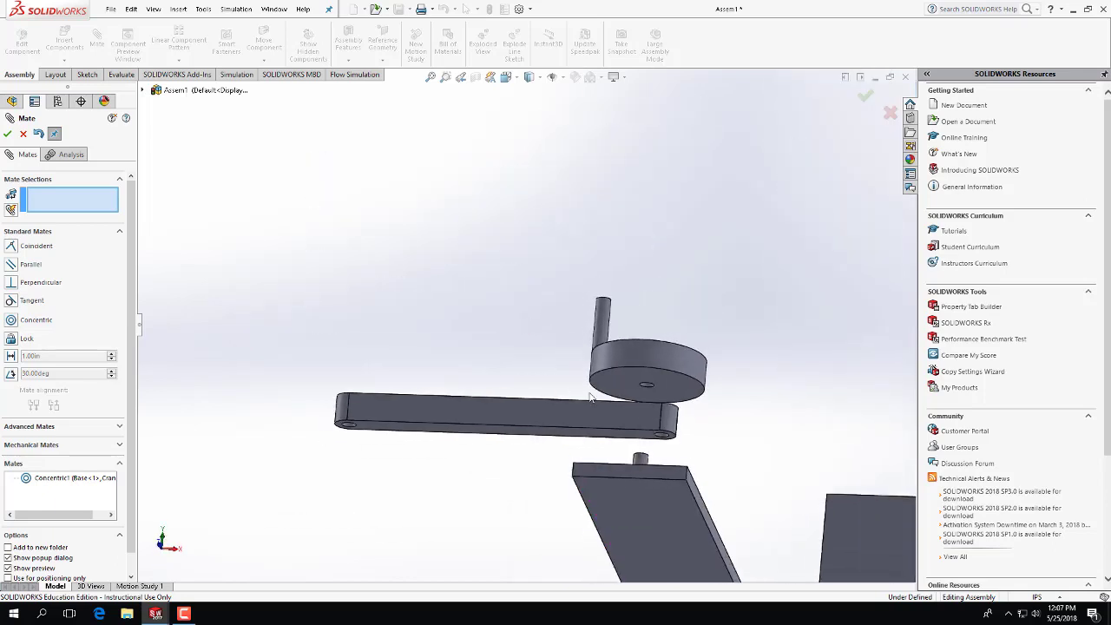
{"action": "left_click", "coordinate": [647, 390]}
{"action": "middle_click_drag", "start_coordinate": [536, 405], "coordinate": [613, 564]}
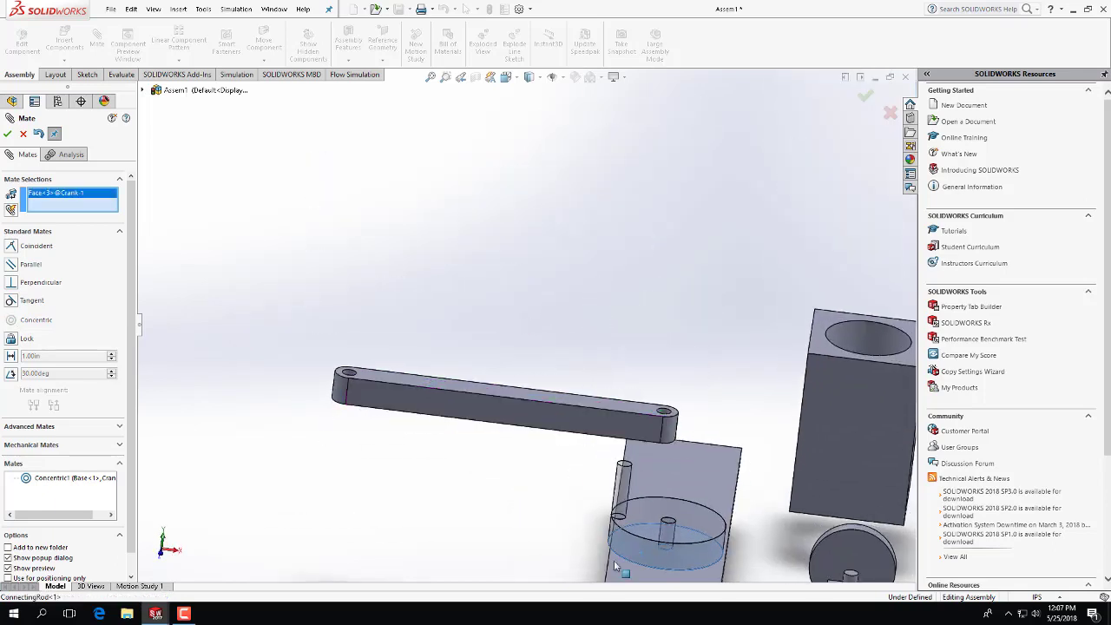
{"action": "left_click", "coordinate": [627, 570]}
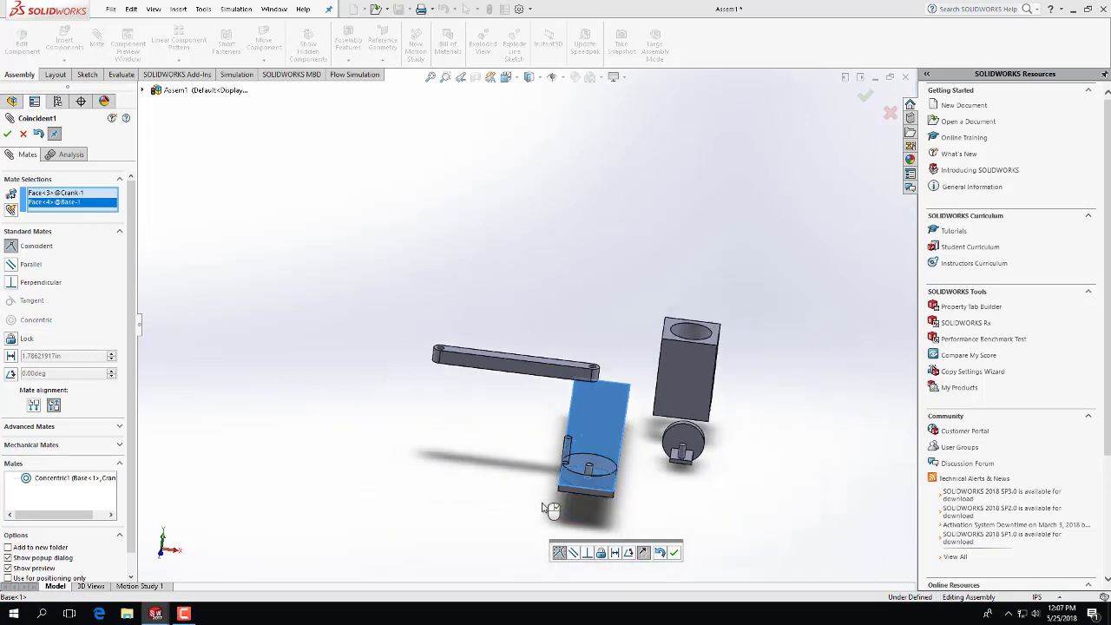
{"action": "left_click", "coordinate": [7, 133]}
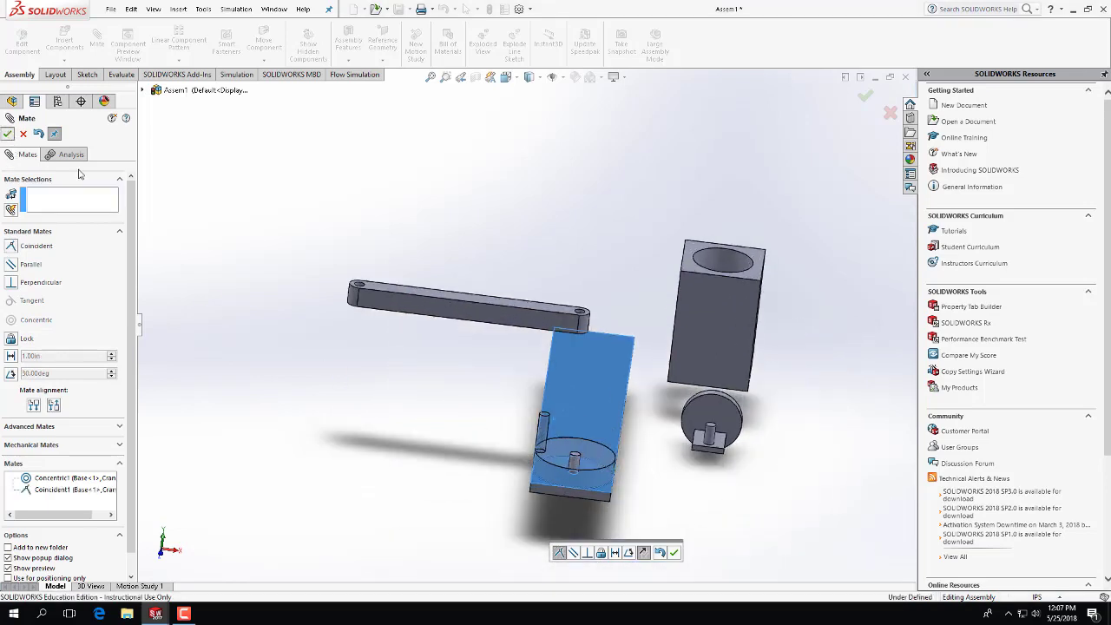
{"action": "left_click_drag", "start_coordinate": [616, 429], "coordinate": [305, 380]}
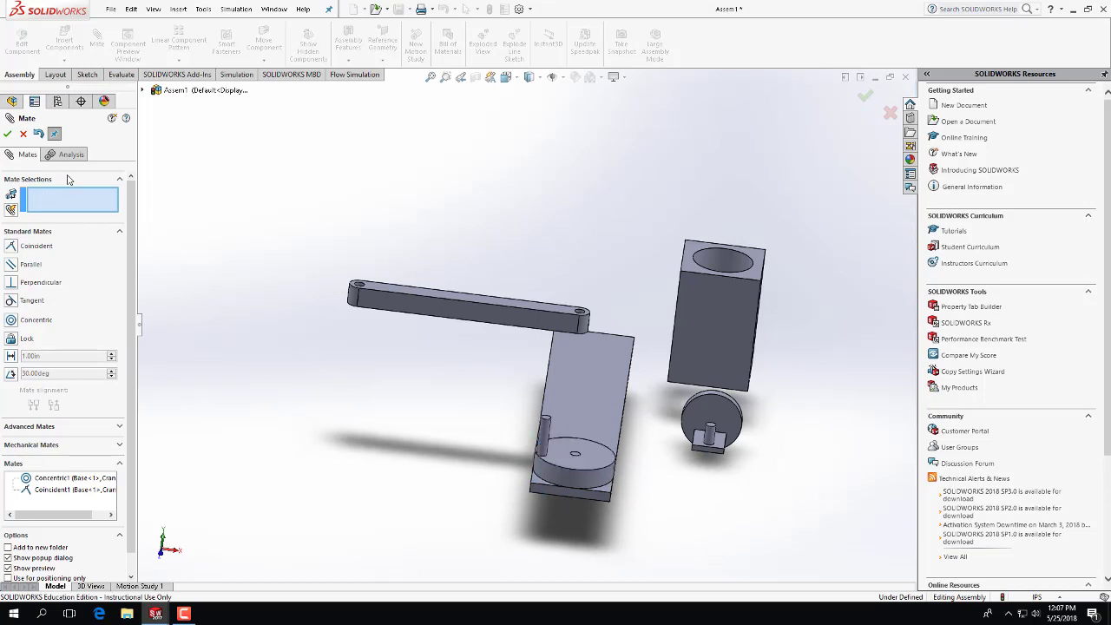
{"action": "left_click", "coordinate": [23, 133]}
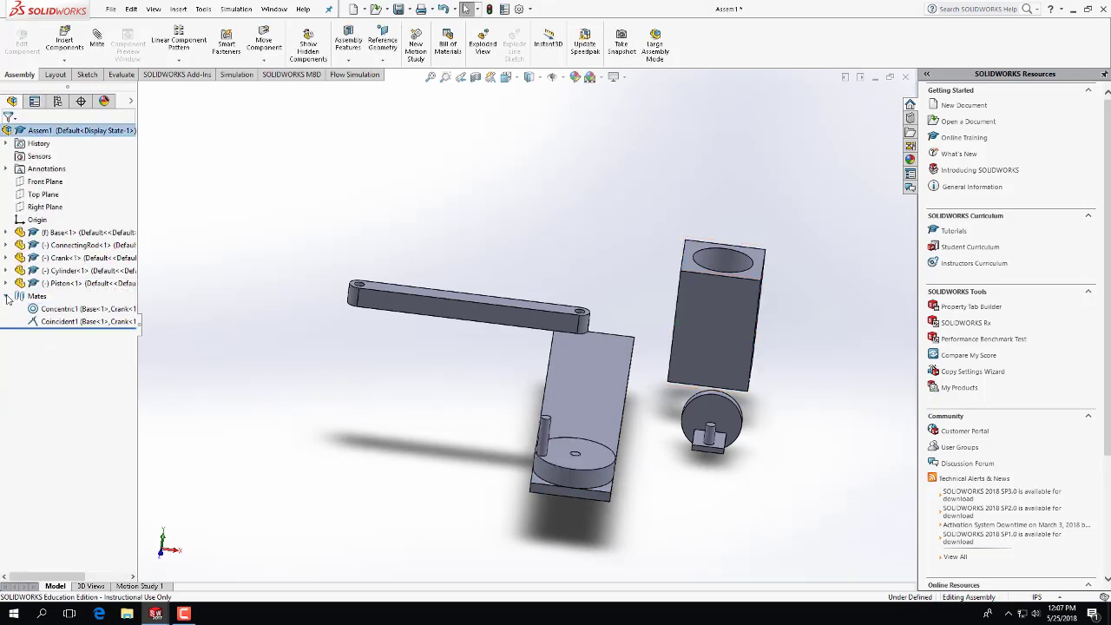
Delete the Concentric1 and Coincident1 mates and move the crank disc up near the connecting rod
{"action": "left_click", "coordinate": [59, 310]}
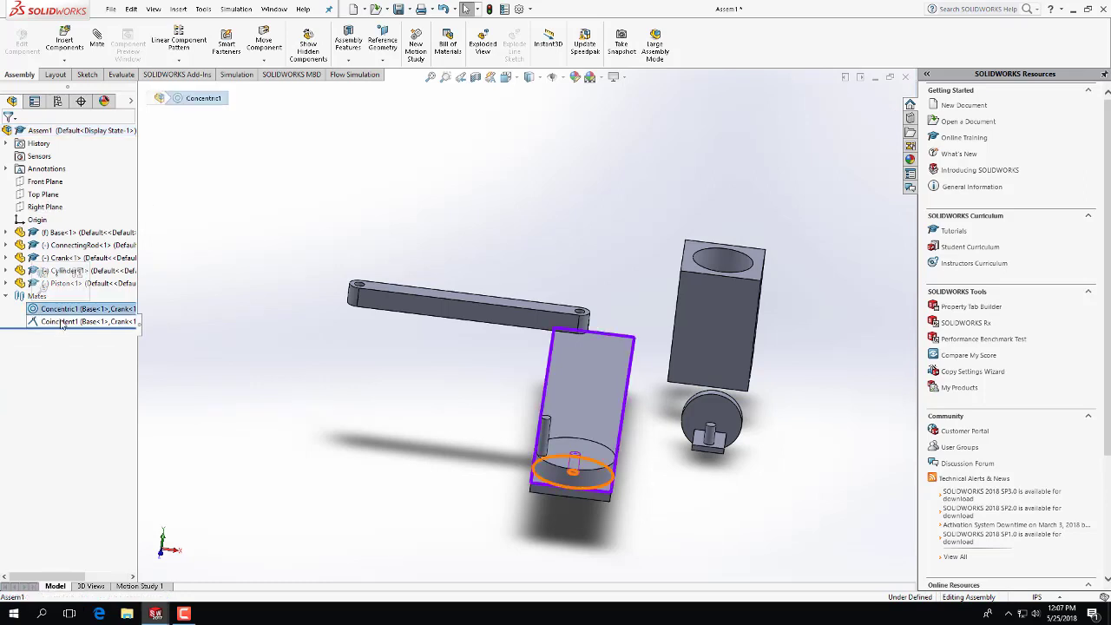
{"action": "left_click", "coordinate": [62, 323]}
{"action": "right_click", "coordinate": [62, 323]}
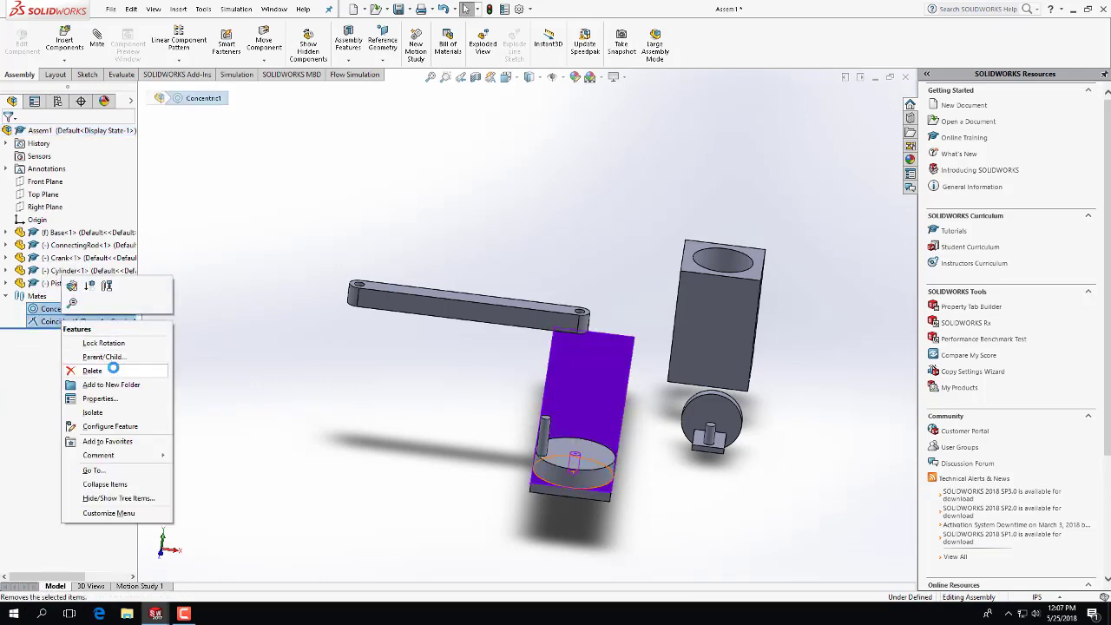
{"action": "left_click", "coordinate": [92, 371]}
{"action": "left_click", "coordinate": [625, 249]}
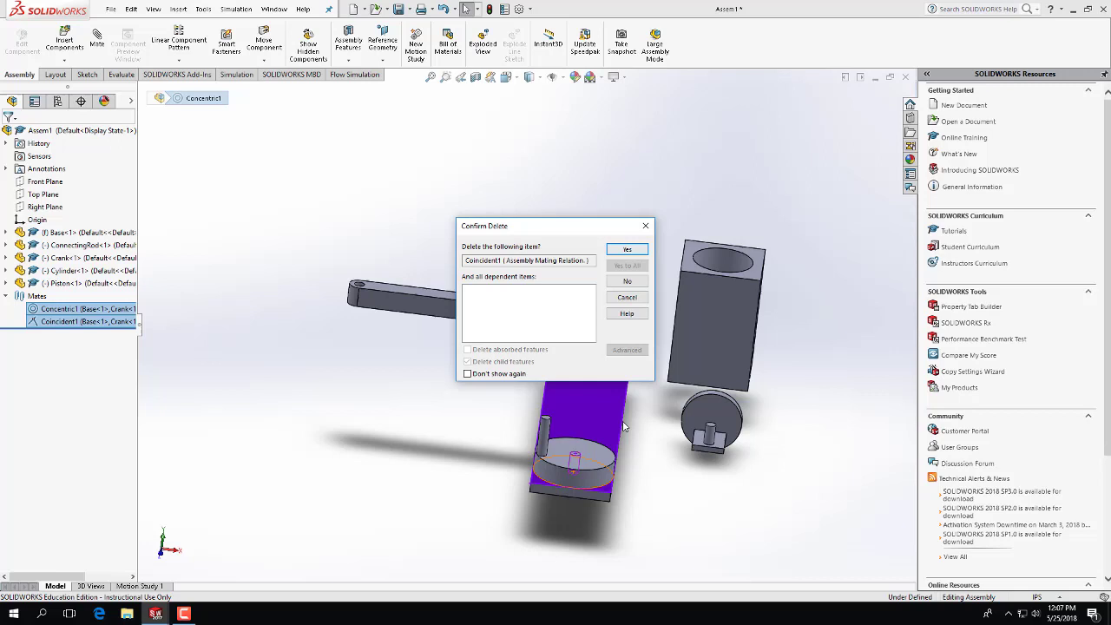
{"action": "left_click", "coordinate": [627, 252]}
{"action": "left_click_drag", "start_coordinate": [573, 460], "coordinate": [482, 344]}
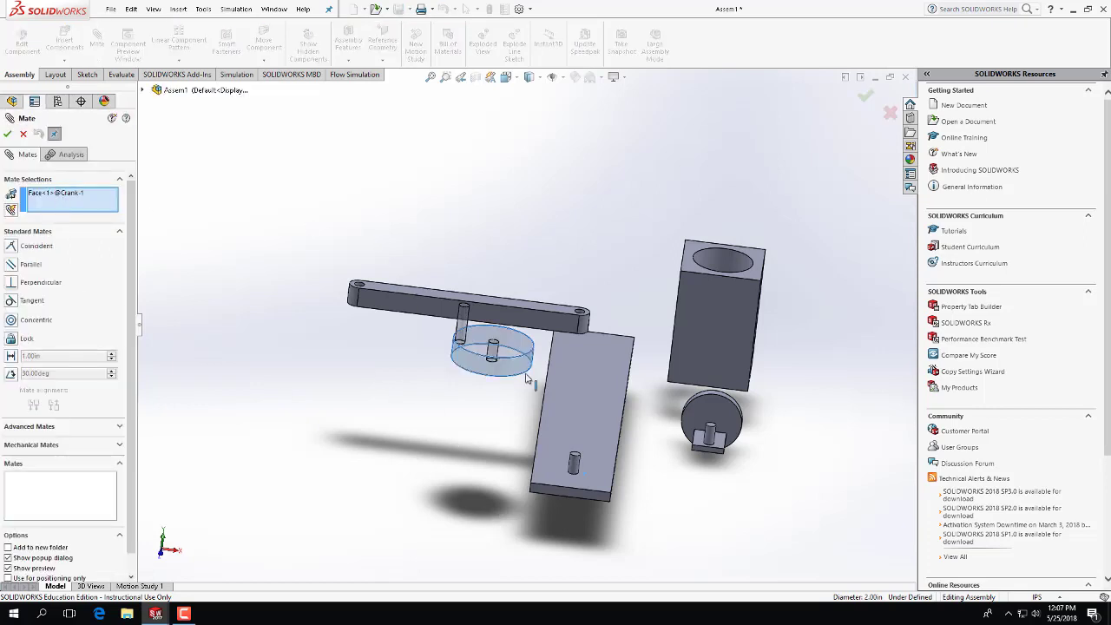
Drop the stray crank face pick and mate the crank hole edge coincident with the base pin edge
{"action": "left_click", "coordinate": [71, 194]}
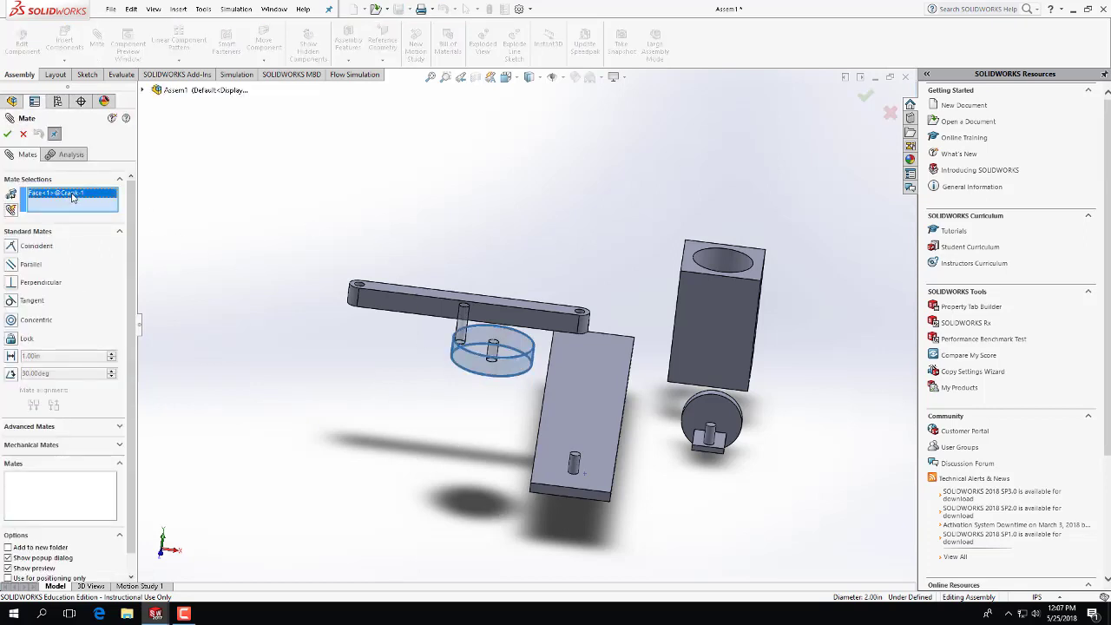
{"action": "key", "text": "Delete"}
{"action": "middle_click_drag", "start_coordinate": [486, 489], "coordinate": [521, 408]}
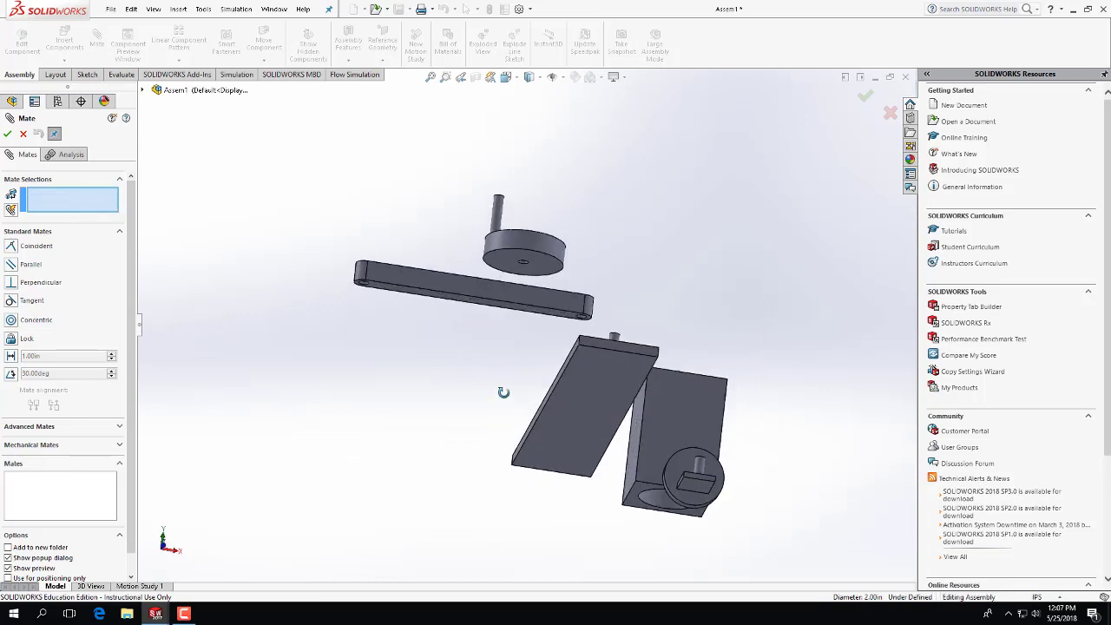
{"action": "left_click", "coordinate": [529, 264]}
{"action": "middle_click_drag", "start_coordinate": [556, 310], "coordinate": [521, 468]}
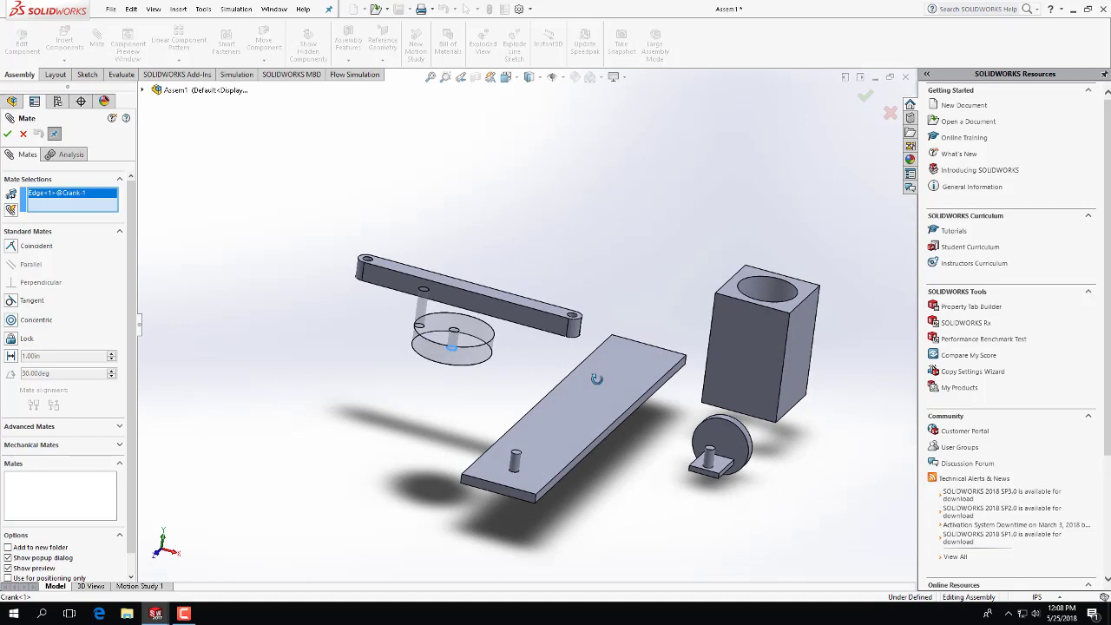
{"action": "left_click", "coordinate": [514, 471]}
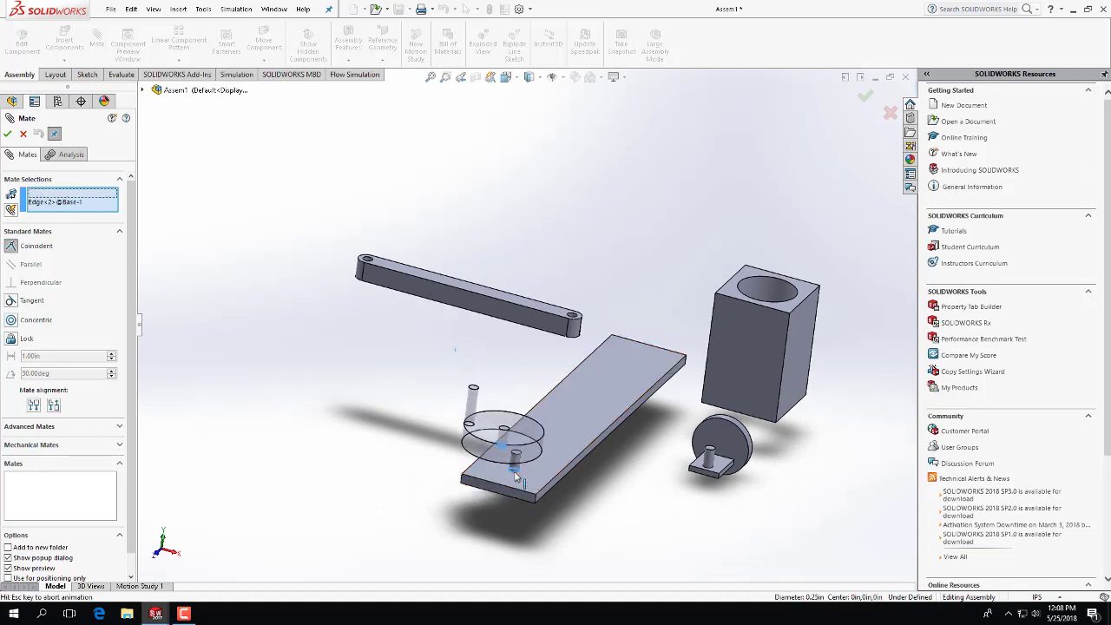
{"action": "left_click", "coordinate": [9, 134]}
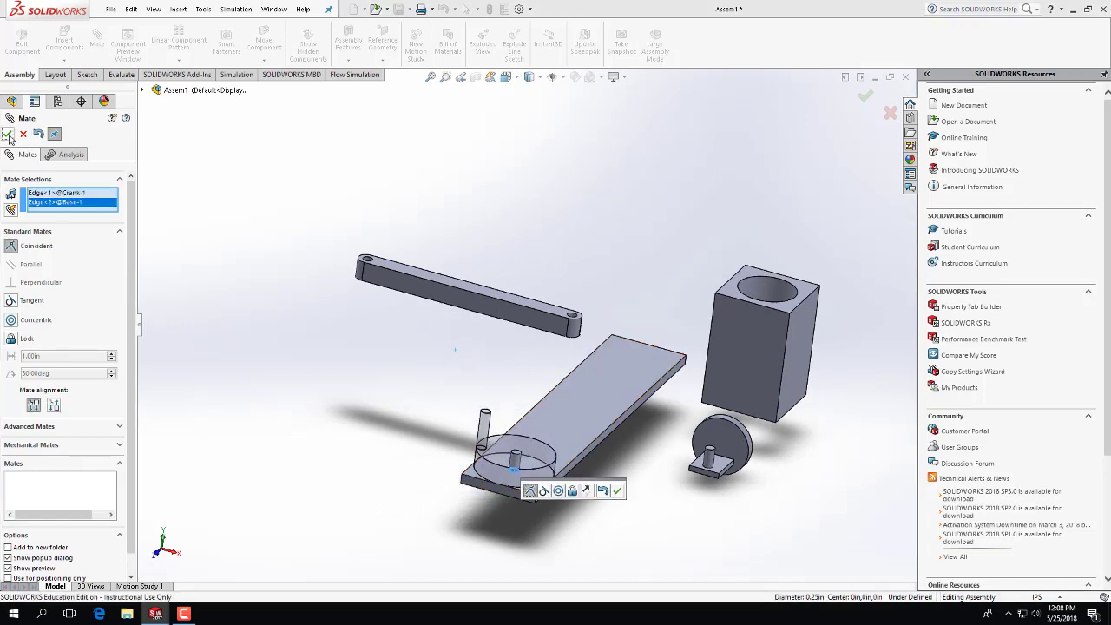
{"action": "left_click_drag", "start_coordinate": [550, 460], "coordinate": [549, 427]}
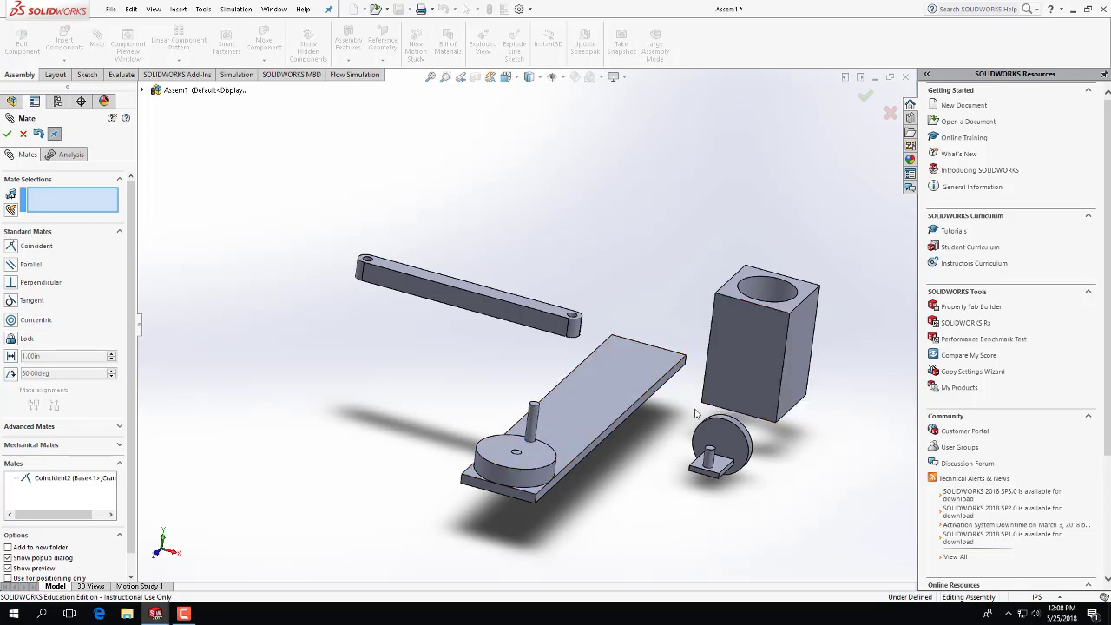
{"action": "middle_click_drag", "start_coordinate": [694, 411], "coordinate": [674, 349]}
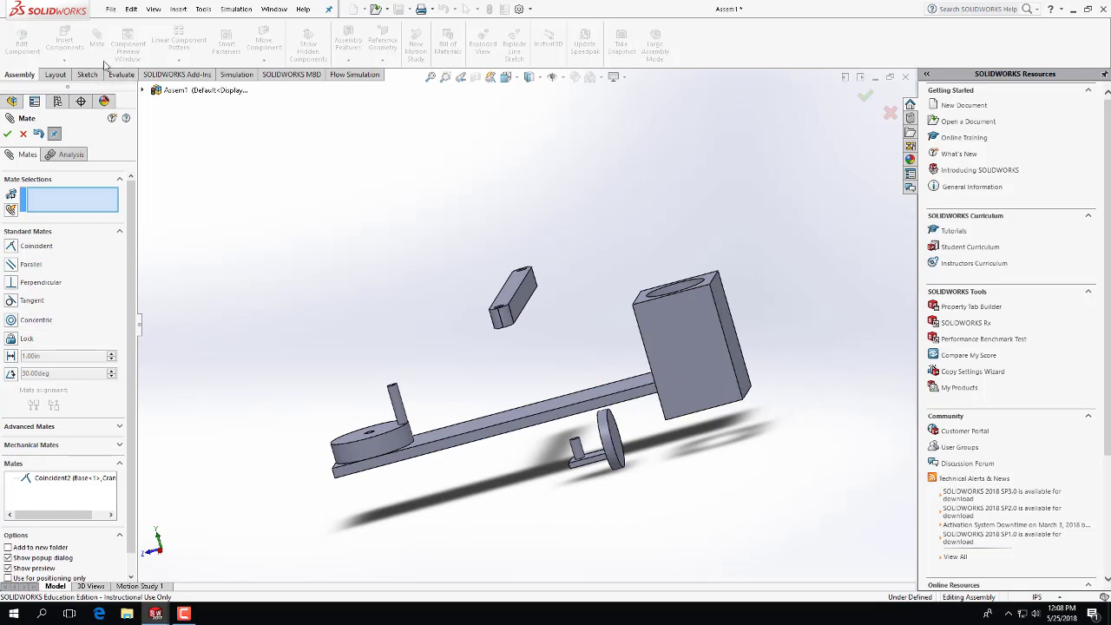
Make a cylinder block face coincident with the base plate's top face
{"action": "left_click", "coordinate": [673, 342]}
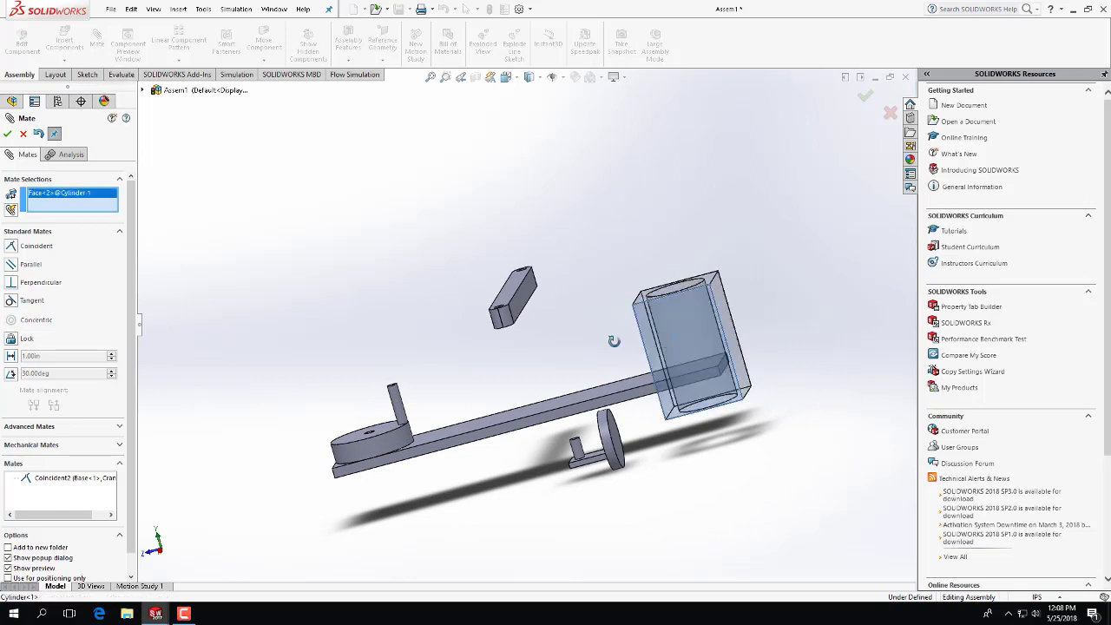
{"action": "middle_click_drag", "start_coordinate": [616, 343], "coordinate": [782, 358]}
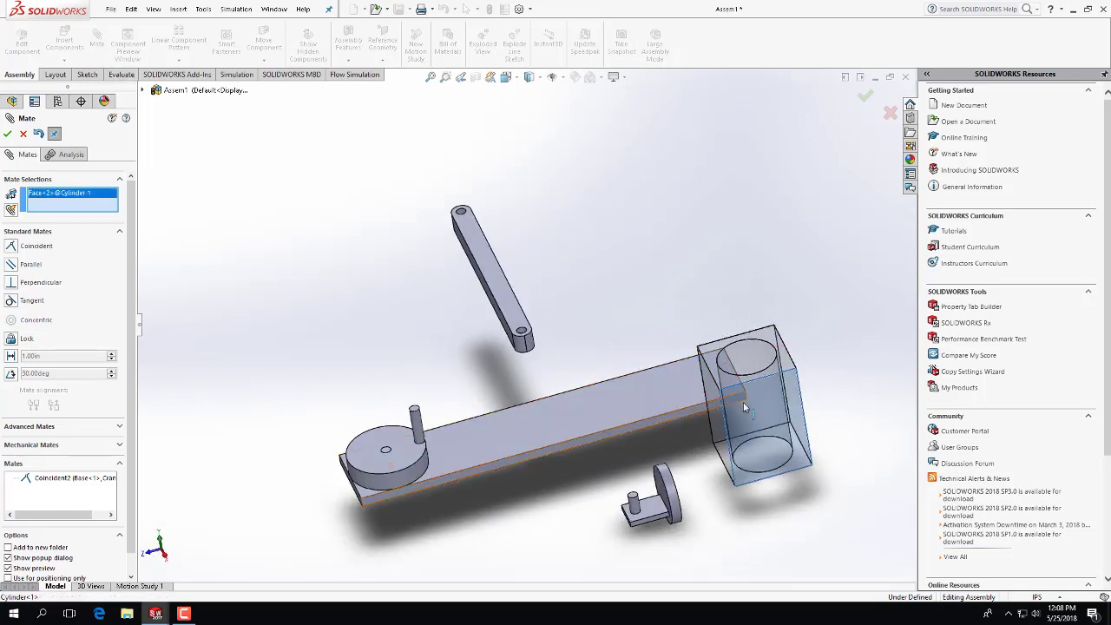
{"action": "left_click", "coordinate": [669, 394]}
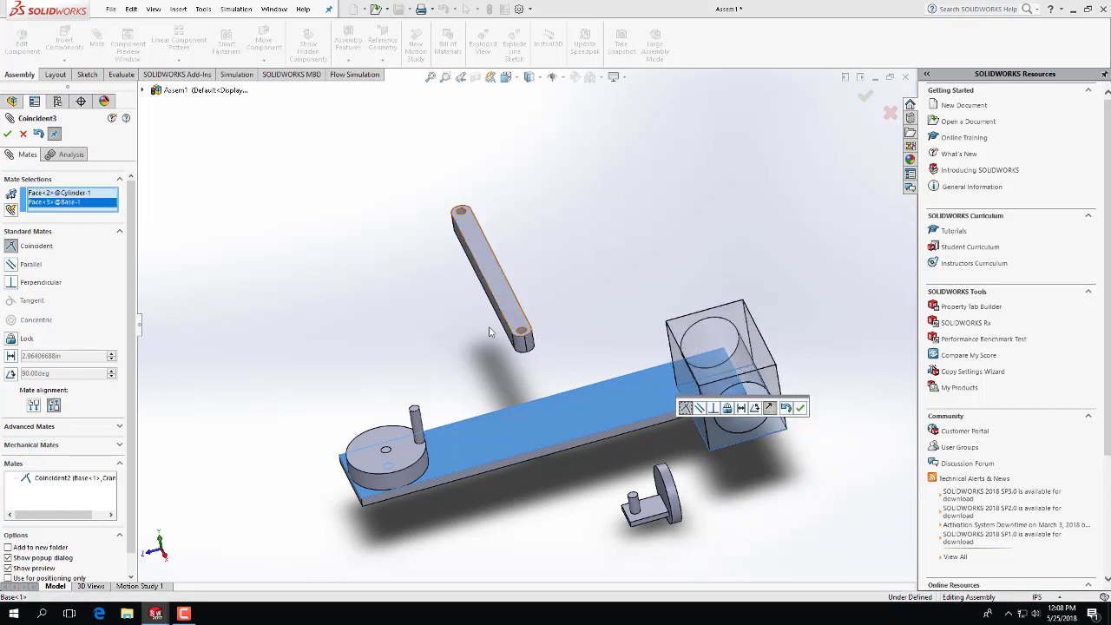
{"action": "left_click", "coordinate": [7, 132]}
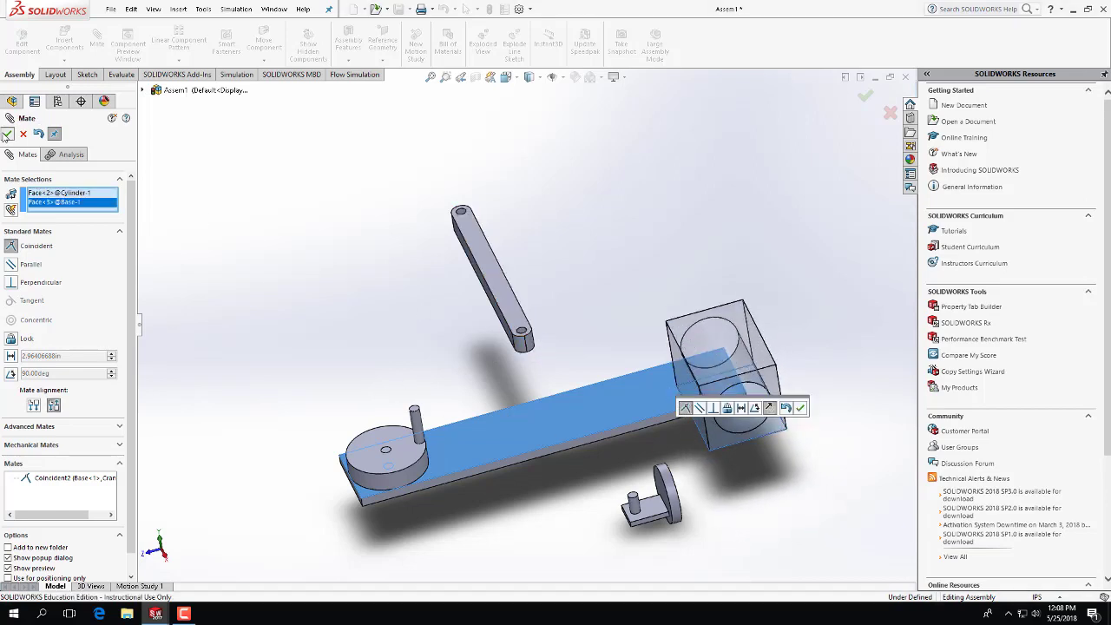
Mate the block's side face coincident with the base's front face, flipped to the other side
{"action": "left_click", "coordinate": [682, 433]}
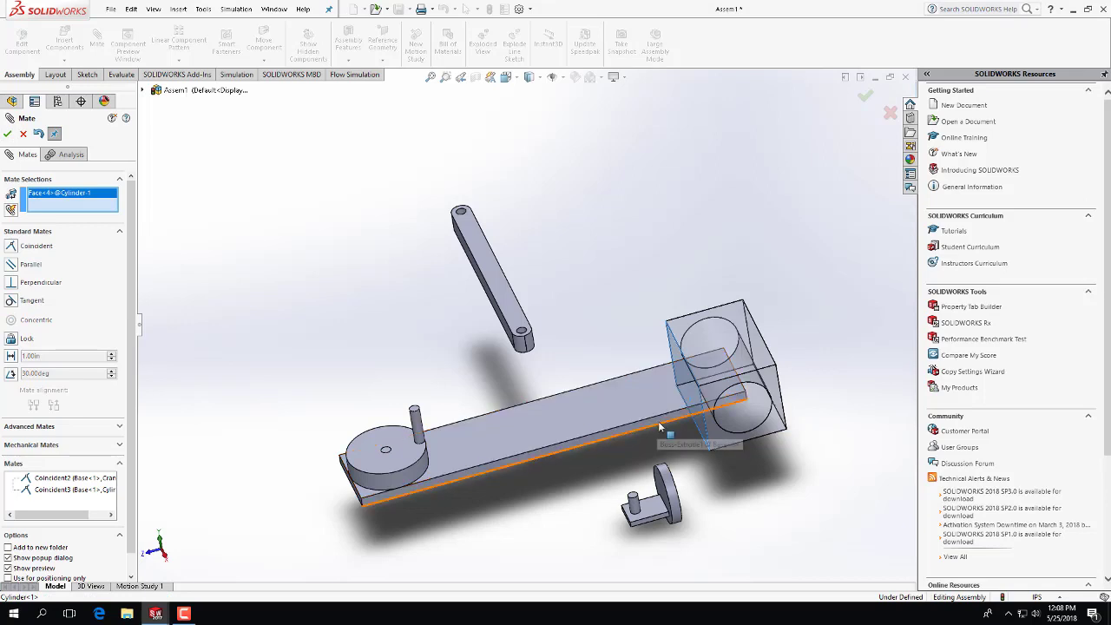
{"action": "left_click", "coordinate": [659, 424]}
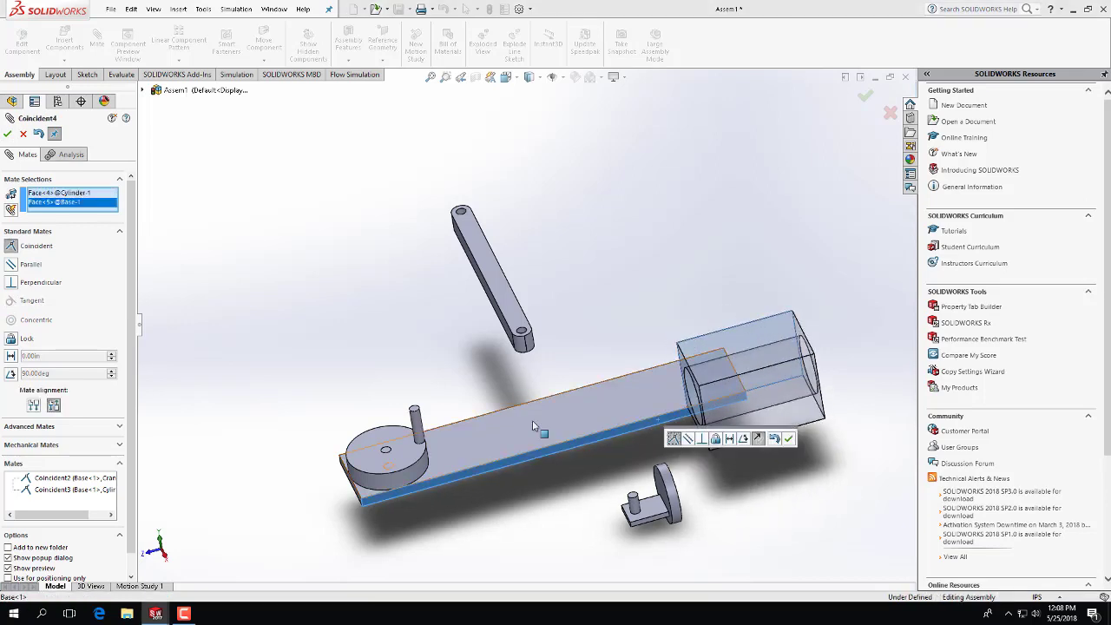
{"action": "left_click", "coordinate": [33, 405]}
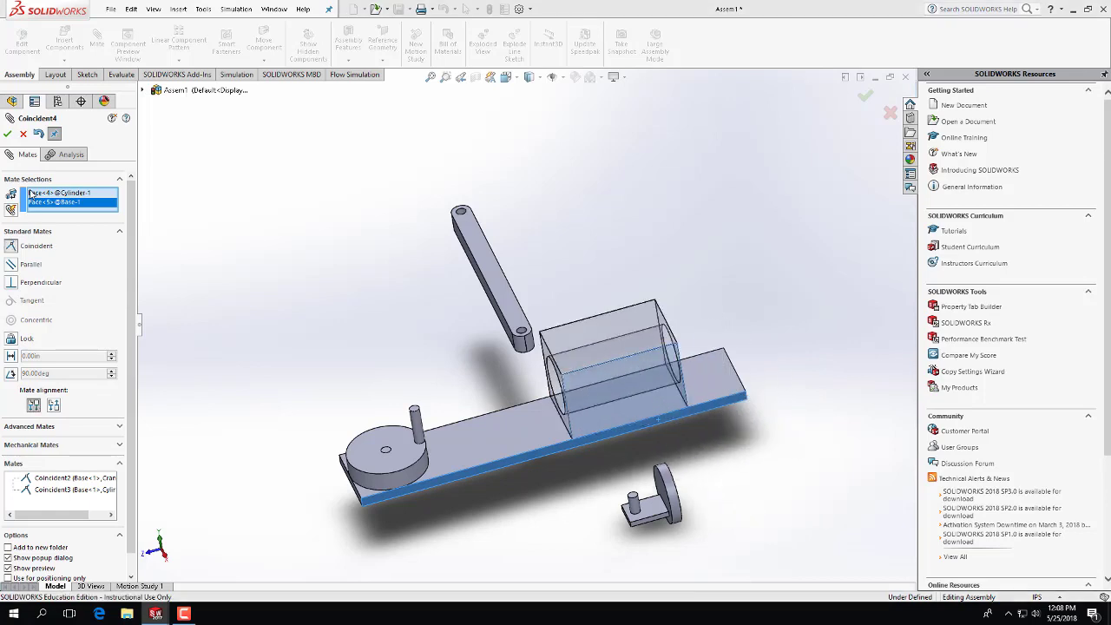
{"action": "left_click", "coordinate": [8, 134]}
{"action": "left_click_drag", "start_coordinate": [619, 395], "coordinate": [642, 382]}
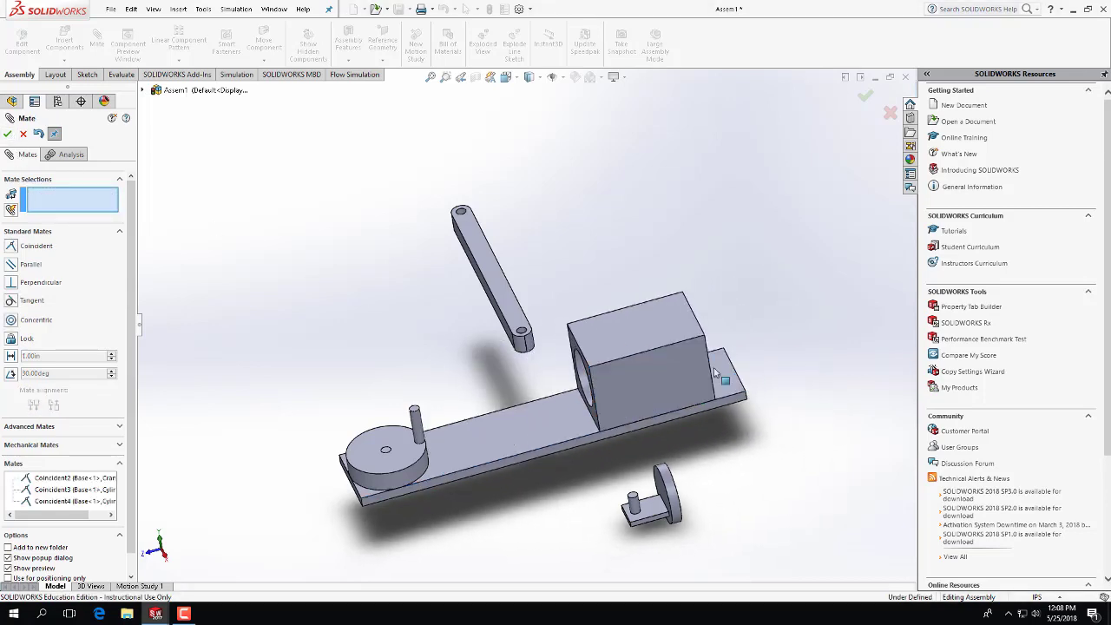
{"action": "middle_click_drag", "start_coordinate": [642, 382], "coordinate": [598, 431]}
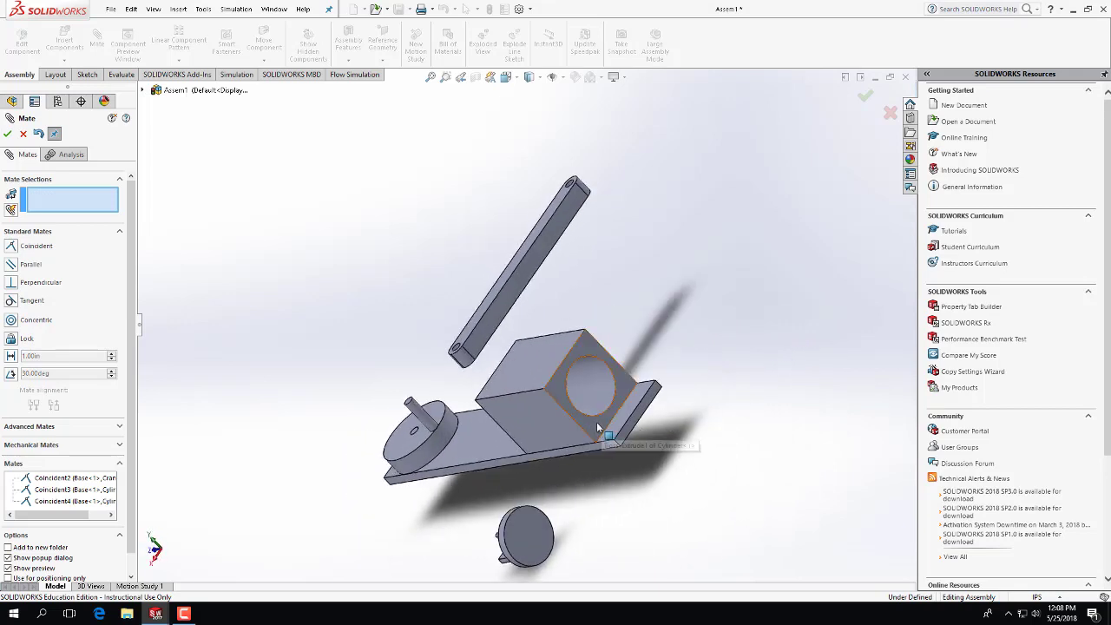
Mate the block's end face coincident with the base's end face, dismissing the alignment warnings
{"action": "left_click", "coordinate": [596, 421]}
{"action": "left_click", "coordinate": [629, 423]}
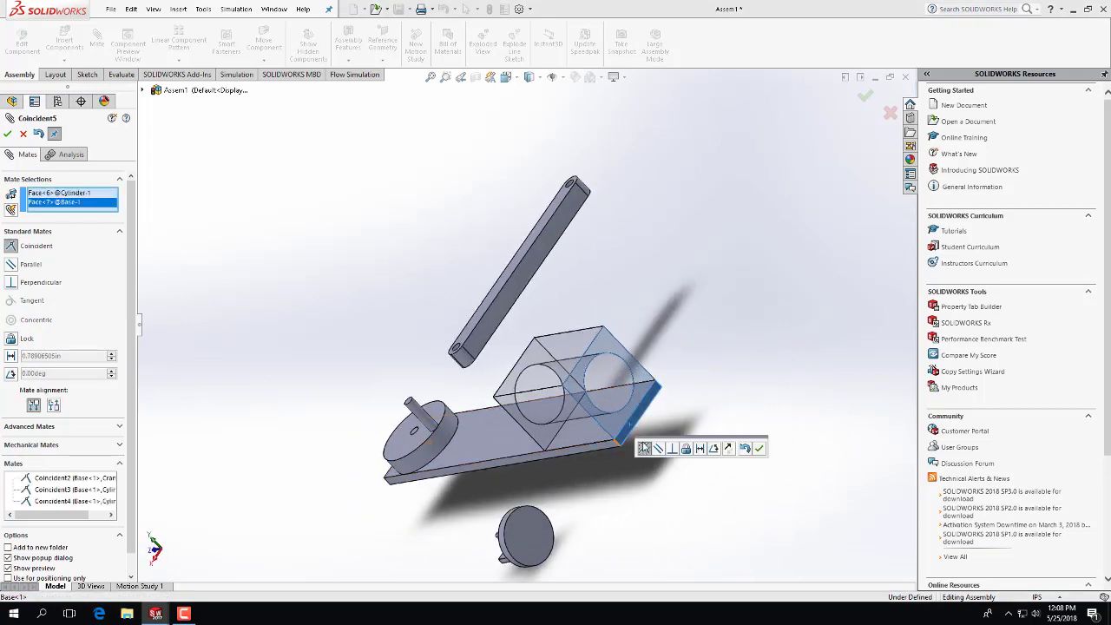
{"action": "left_click", "coordinate": [53, 405]}
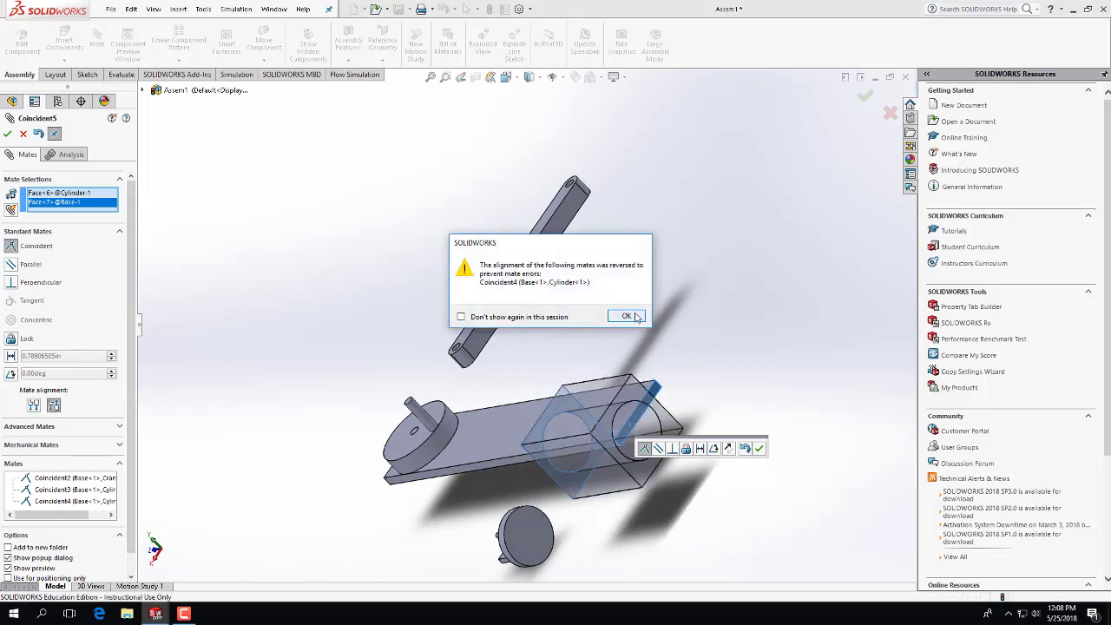
{"action": "left_click", "coordinate": [626, 316]}
{"action": "left_click", "coordinate": [33, 404]}
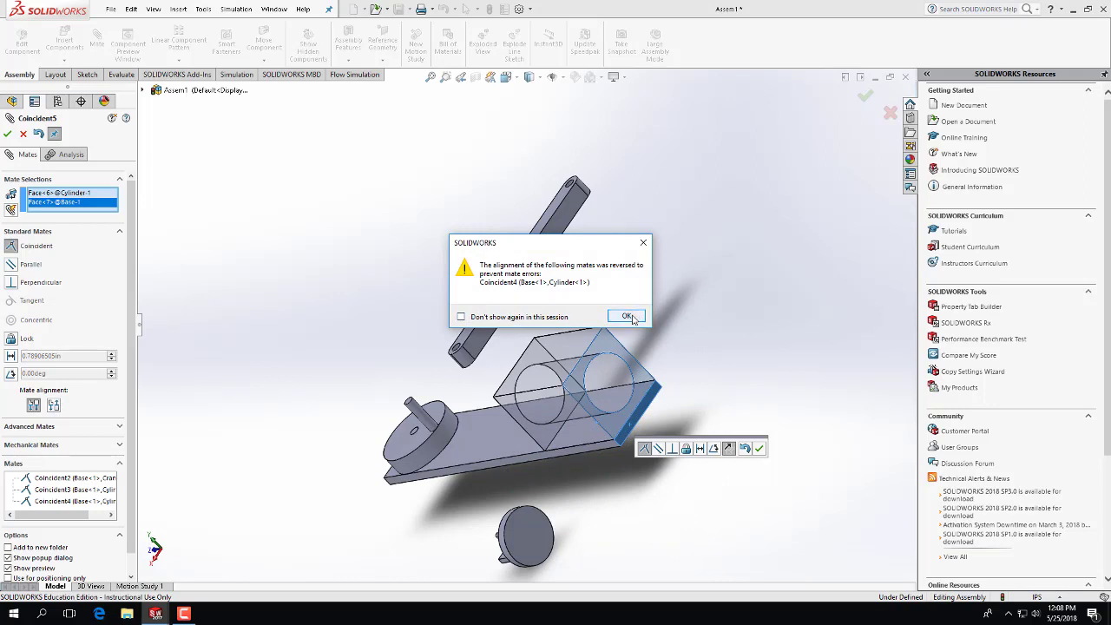
{"action": "left_click", "coordinate": [627, 316]}
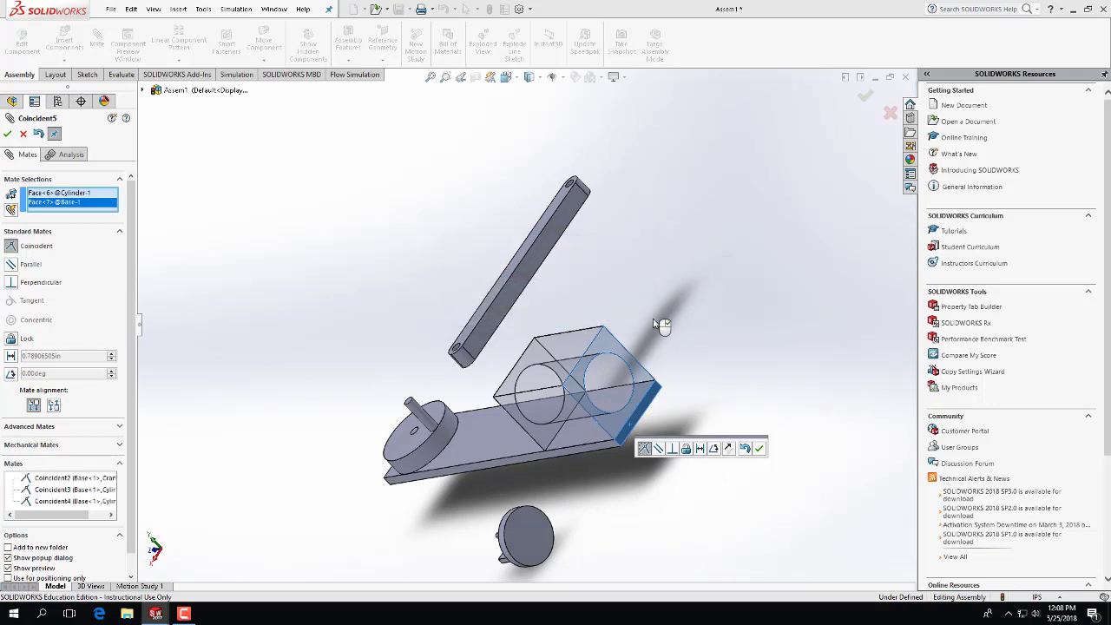
{"action": "left_click", "coordinate": [7, 134]}
{"action": "middle_click_drag", "start_coordinate": [539, 449], "coordinate": [661, 383]}
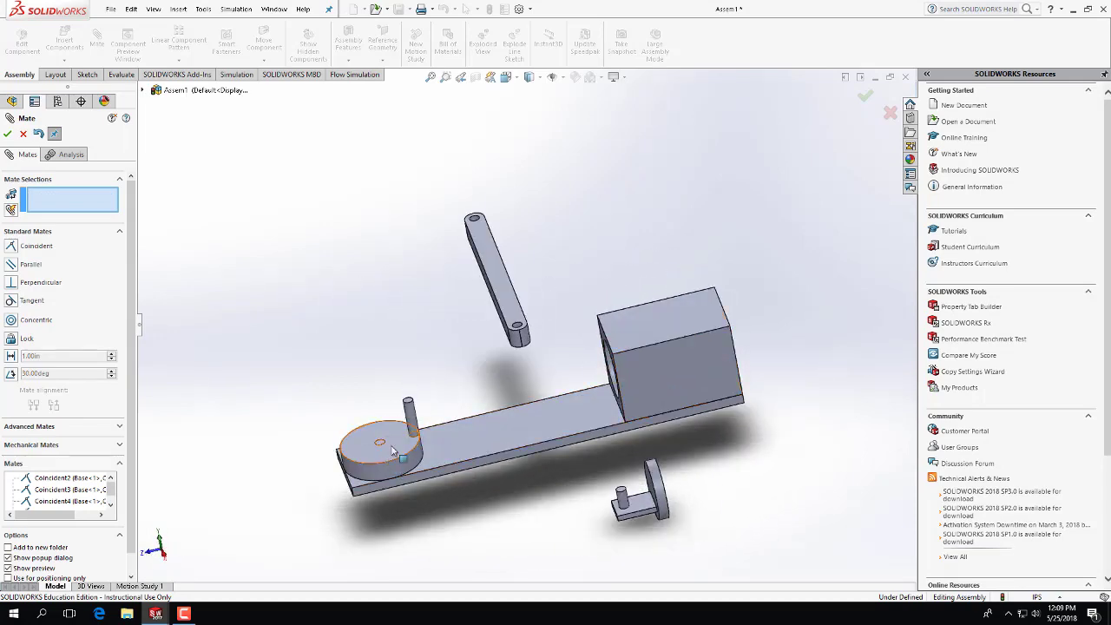
Move the piston and rod aside, then mate the piston's round face concentric with the cylinder bore
{"action": "left_click_drag", "start_coordinate": [388, 445], "coordinate": [351, 427]}
{"action": "left_click_drag", "start_coordinate": [637, 497], "coordinate": [632, 200]}
{"action": "left_click_drag", "start_coordinate": [512, 290], "coordinate": [479, 249]}
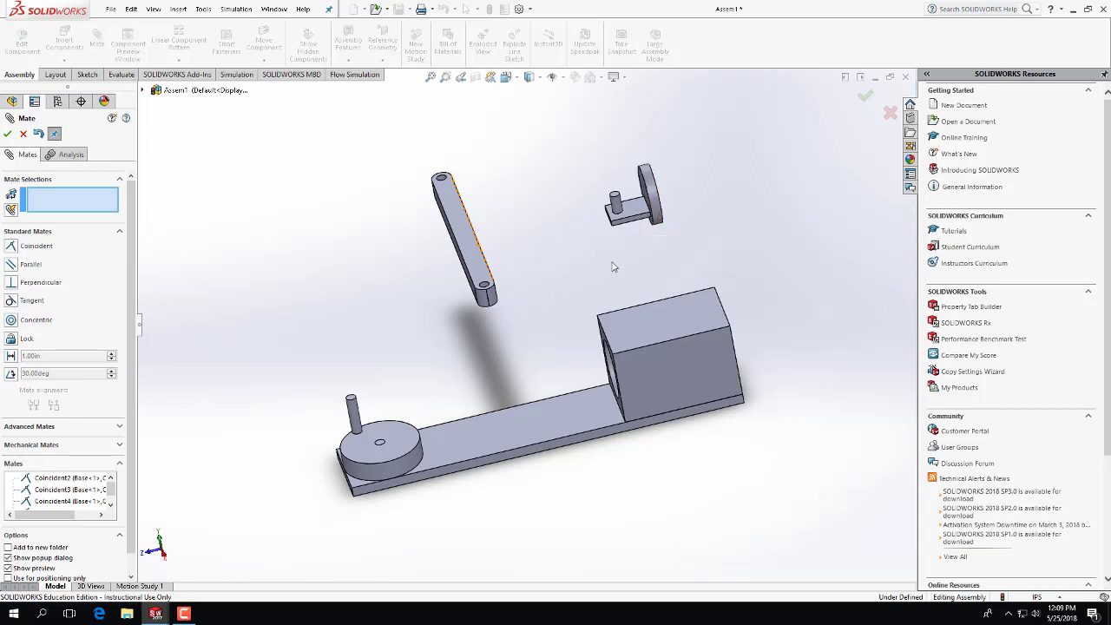
{"action": "left_click", "coordinate": [665, 223]}
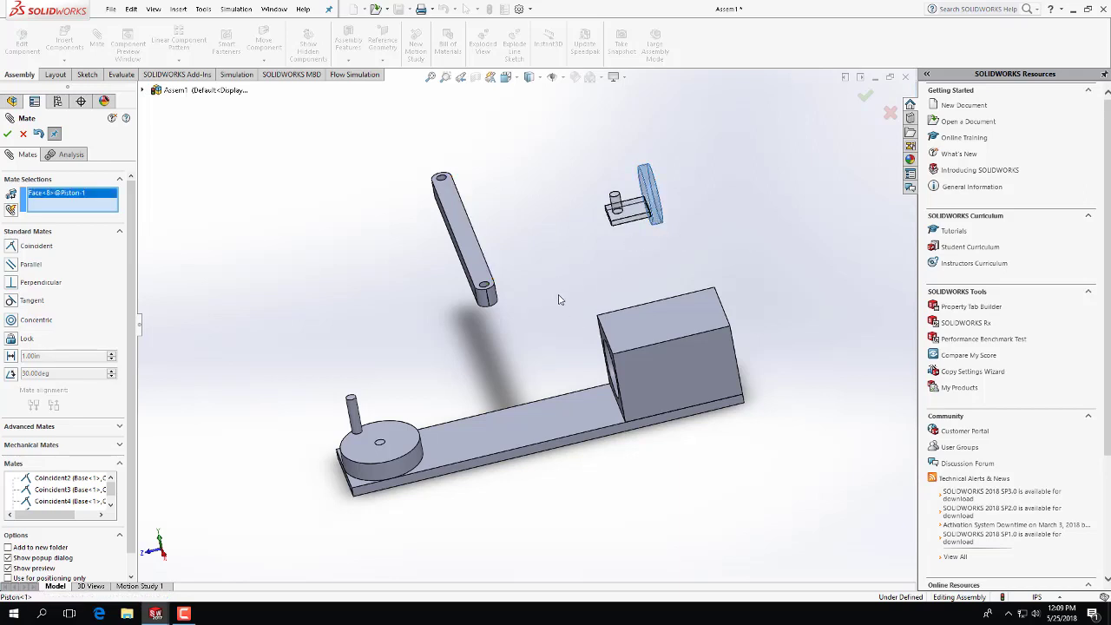
{"action": "middle_click_drag", "start_coordinate": [549, 353], "coordinate": [582, 339]}
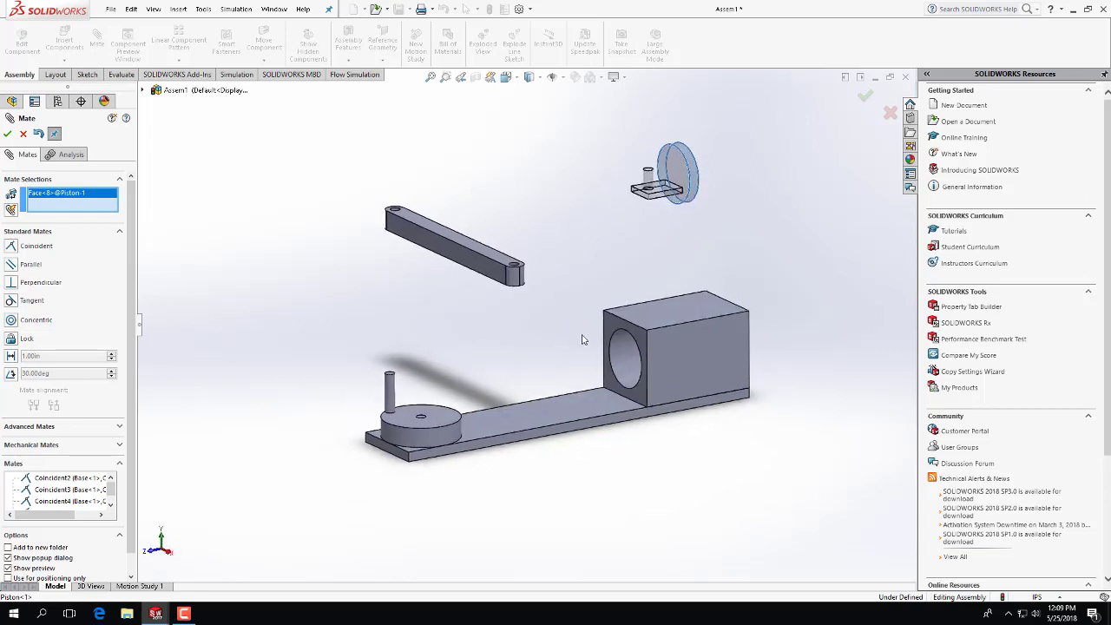
{"action": "left_click", "coordinate": [617, 362]}
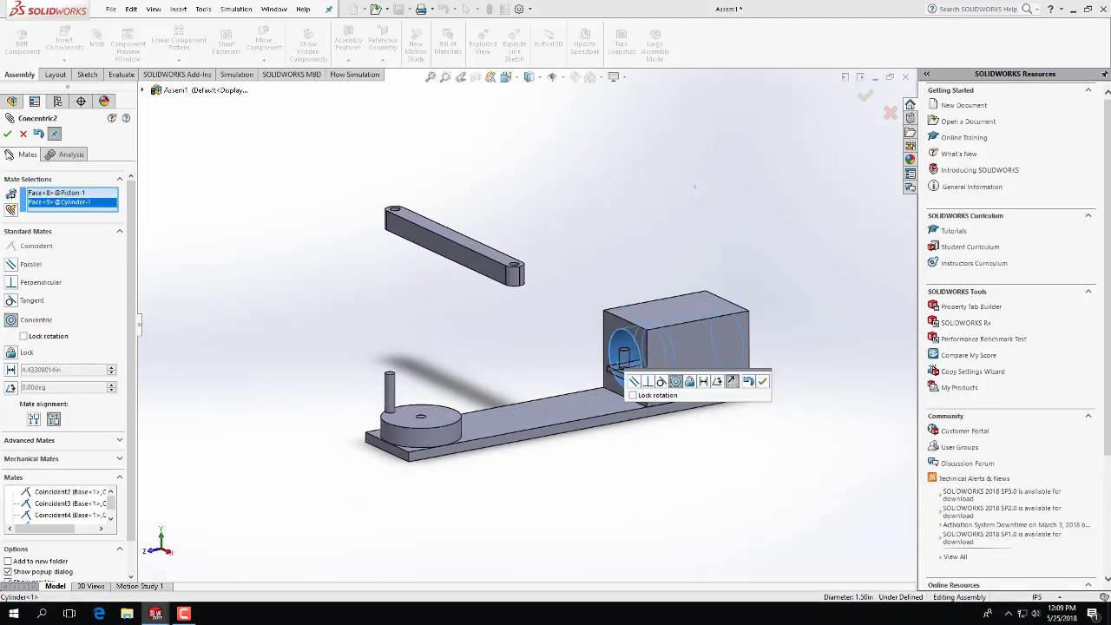
{"action": "left_click", "coordinate": [7, 134]}
{"action": "mouse_move", "coordinate": [632, 369]}
{"action": "left_mouse_down"}
{"action": "mouse_move", "coordinate": [584, 382]}
{"action": "mouse_move", "coordinate": [628, 373]}
{"action": "mouse_move", "coordinate": [611, 391]}
{"action": "mouse_move", "coordinate": [623, 377]}
{"action": "mouse_move", "coordinate": [583, 382]}
{"action": "mouse_move", "coordinate": [627, 373]}
{"action": "left_mouse_up"}
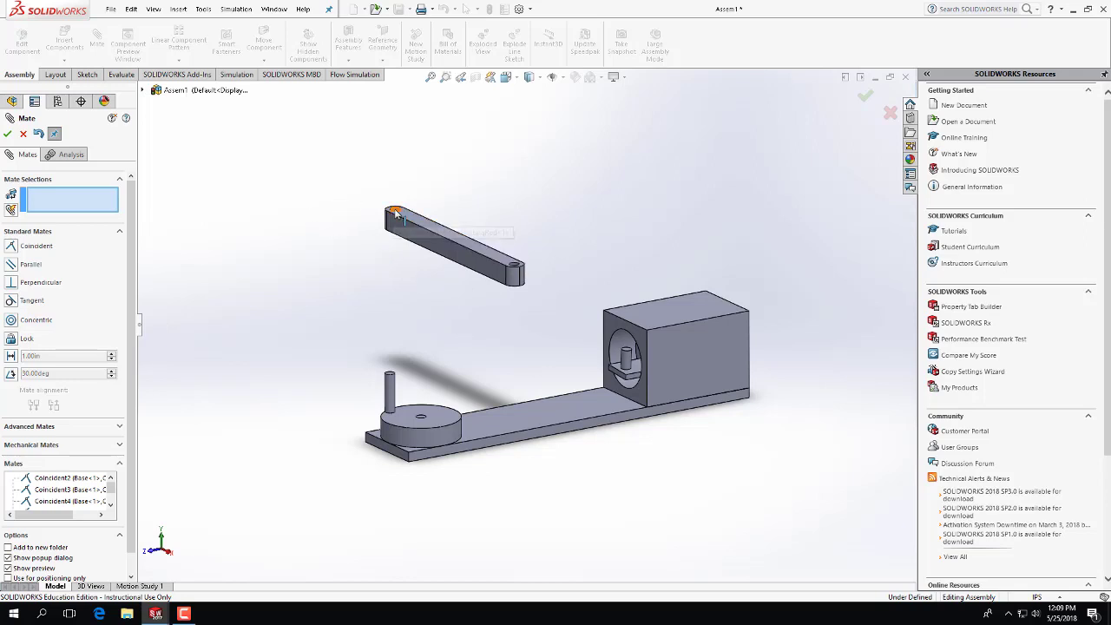
Mate the rod end's circular edge coincident with the piston pin edge, then drag the rod to test
{"action": "middle_click_drag", "start_coordinate": [403, 309], "coordinate": [495, 265]}
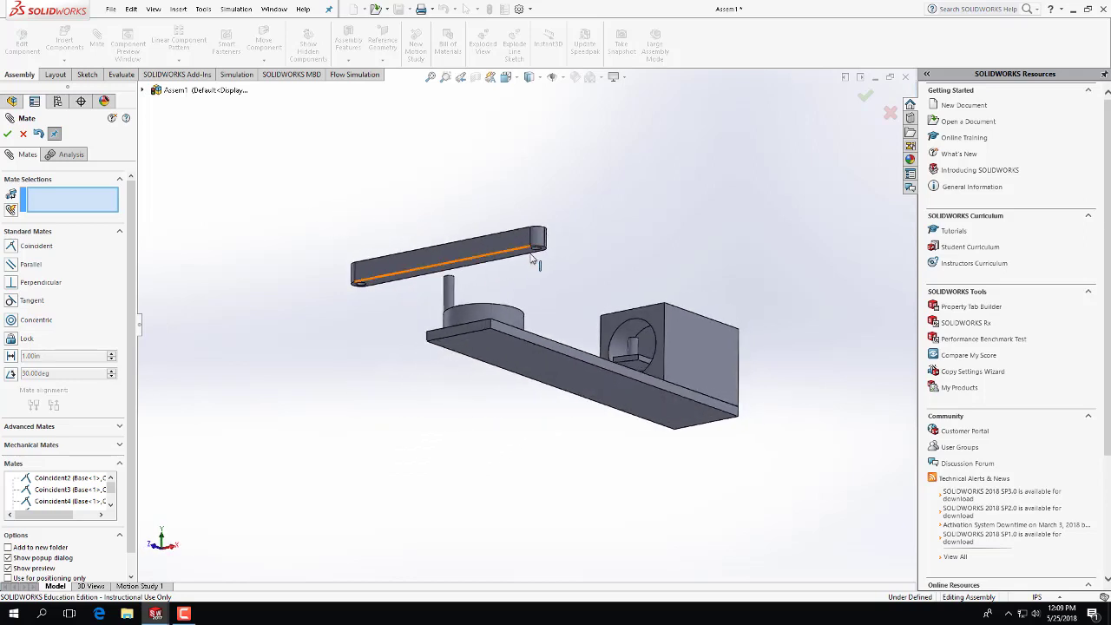
{"action": "scroll", "coordinate": [536, 252], "scroll_direction": "down", "scroll_amount": 5}
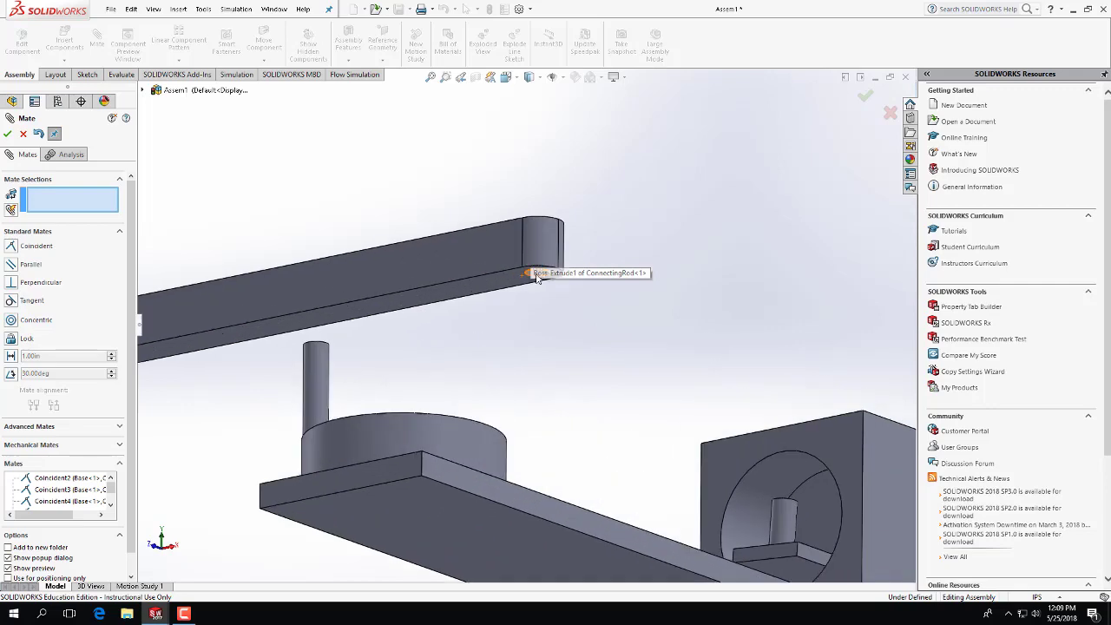
{"action": "left_click", "coordinate": [539, 274]}
{"action": "middle_click_drag", "start_coordinate": [640, 347], "coordinate": [599, 376]}
{"action": "scroll", "coordinate": [600, 377], "scroll_direction": "up", "scroll_amount": 3}
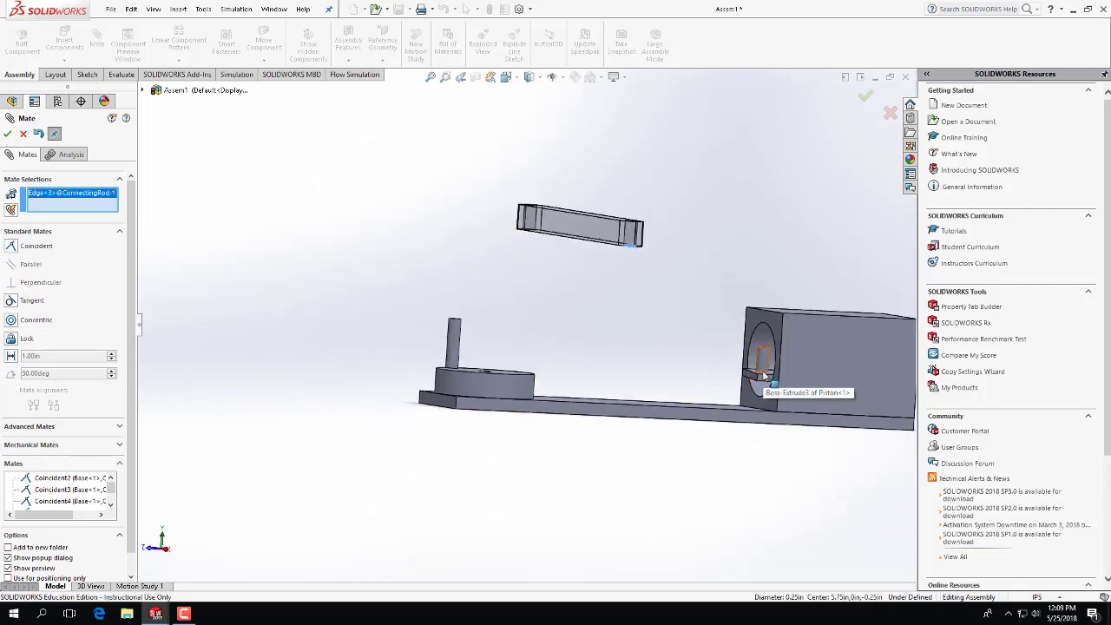
{"action": "scroll", "coordinate": [766, 375], "scroll_direction": "down", "scroll_amount": 5}
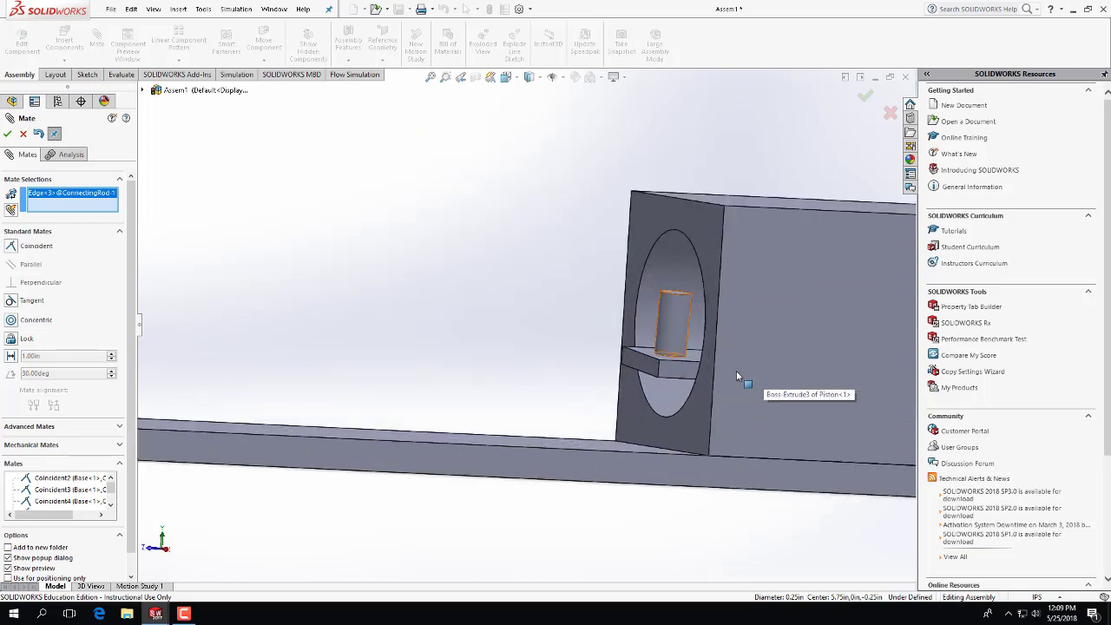
{"action": "left_click", "coordinate": [672, 354]}
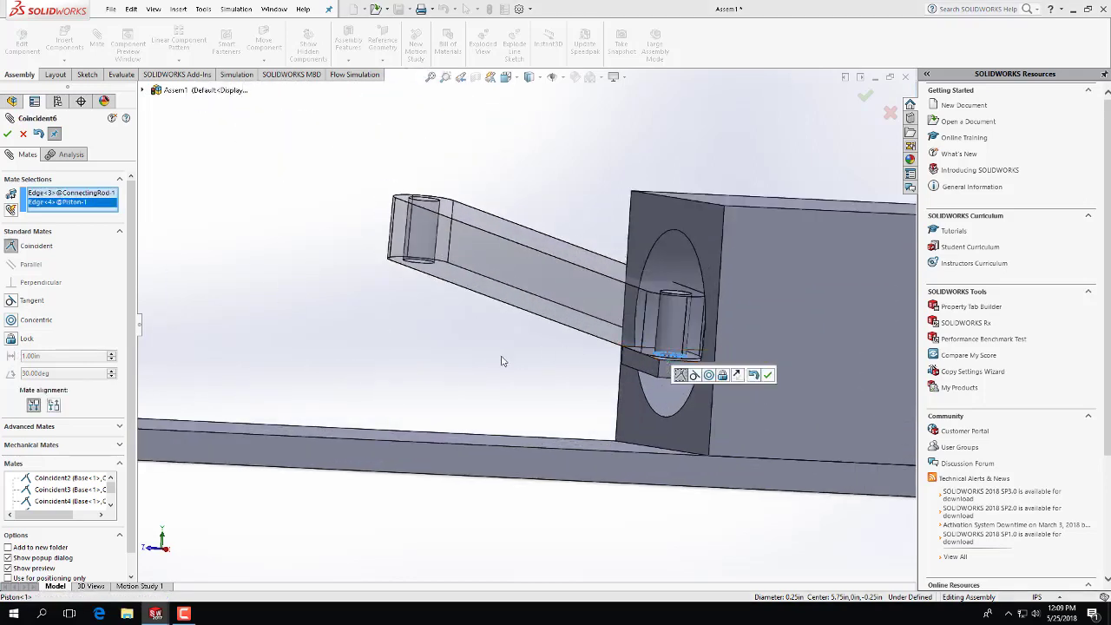
{"action": "scroll", "coordinate": [505, 361], "scroll_direction": "up", "scroll_amount": 5}
{"action": "middle_click_drag", "start_coordinate": [433, 318], "coordinate": [512, 330]}
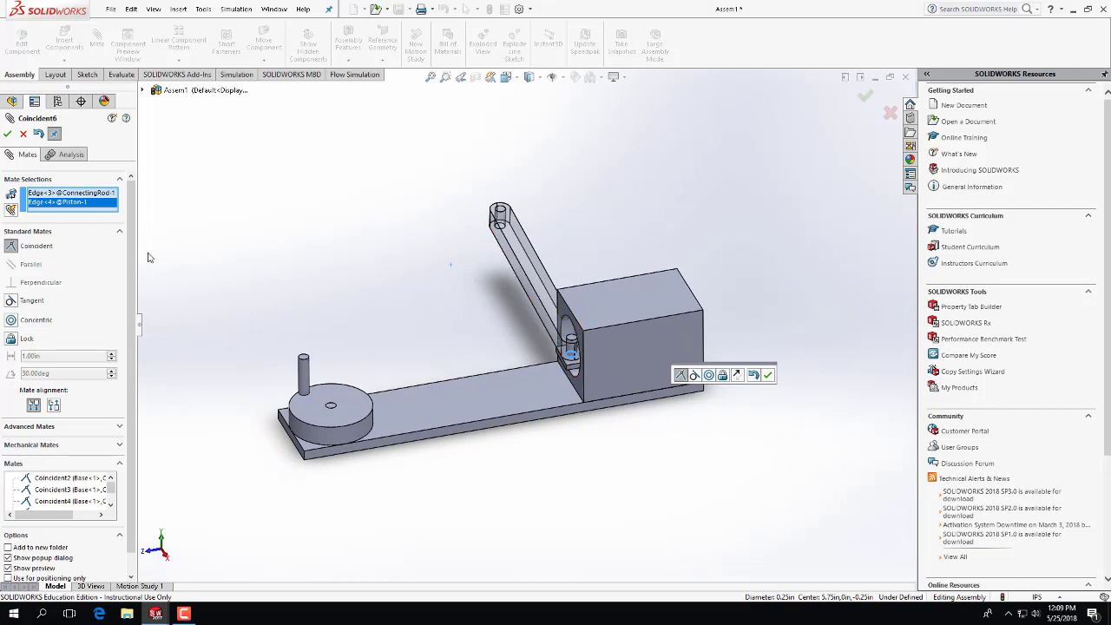
{"action": "left_click", "coordinate": [7, 133]}
{"action": "left_click_drag", "start_coordinate": [500, 217], "coordinate": [459, 253]}
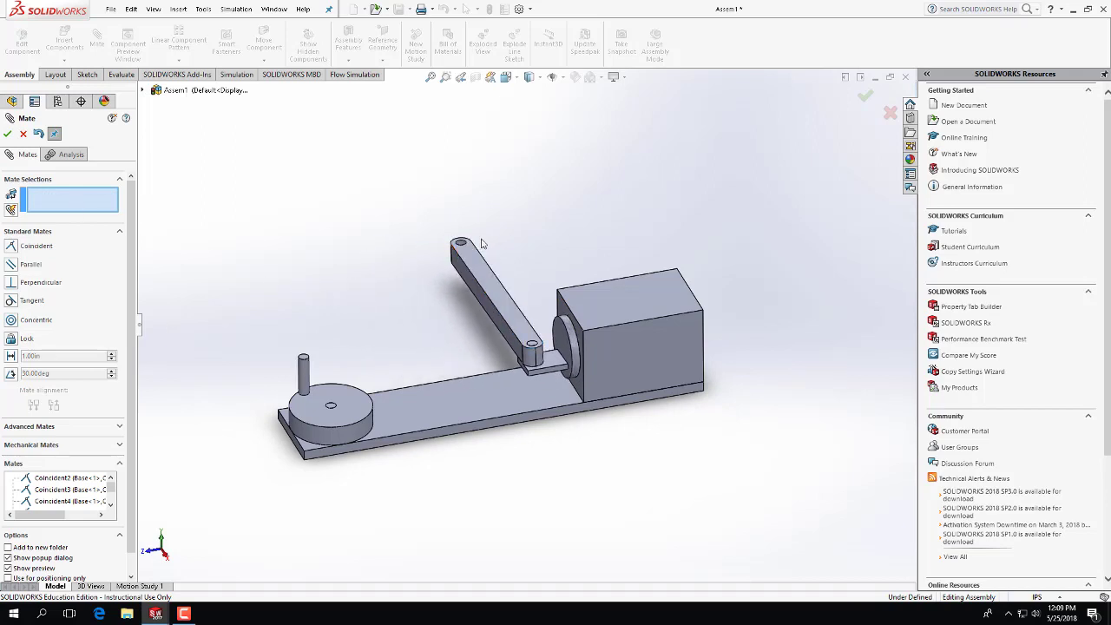
Mate the connecting rod's hole concentric with the crank's pin face
{"action": "left_click", "coordinate": [304, 374]}
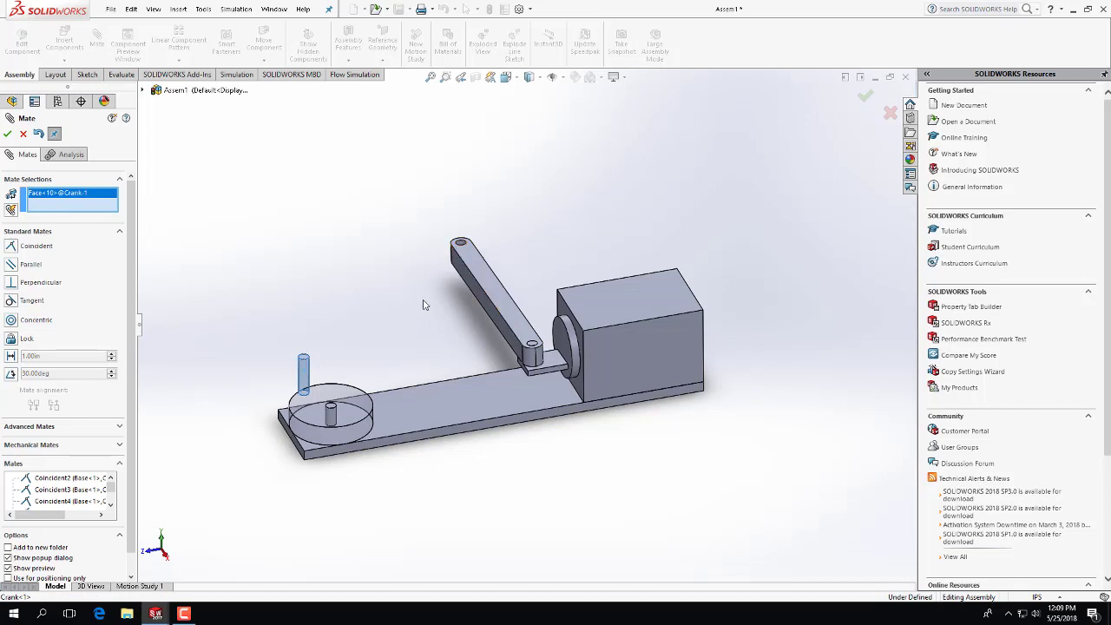
{"action": "middle_click_drag", "start_coordinate": [422, 303], "coordinate": [594, 245]}
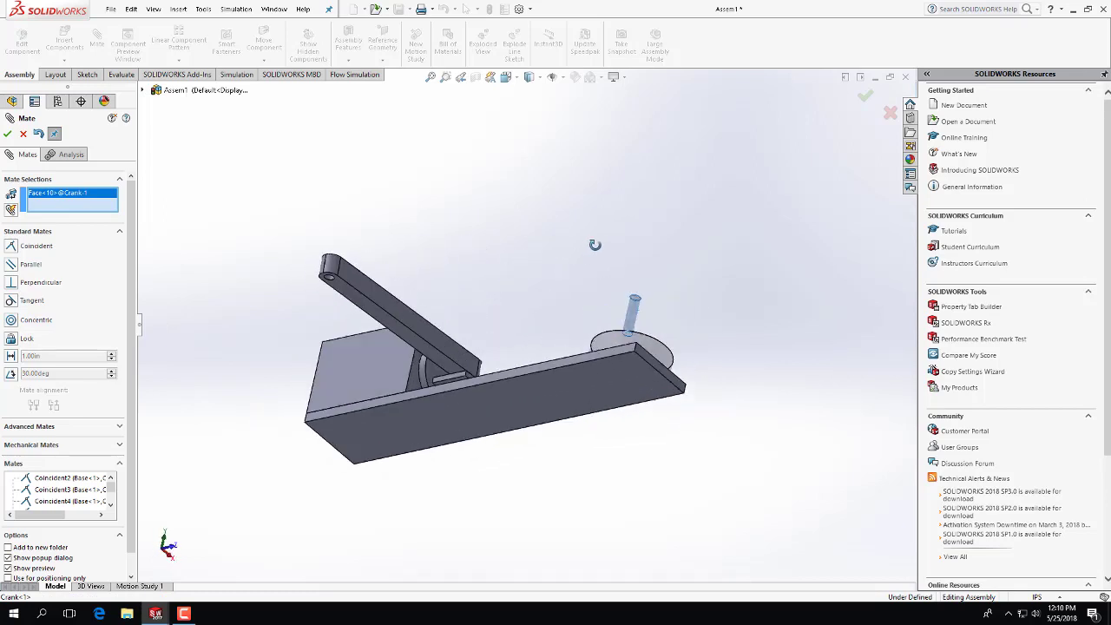
{"action": "left_click", "coordinate": [333, 279]}
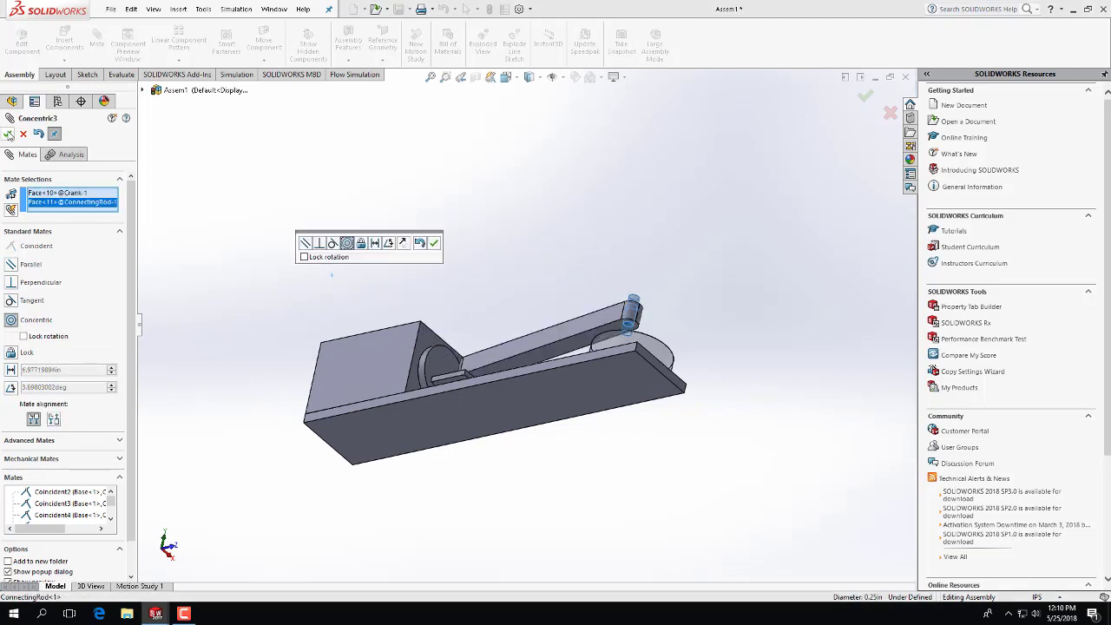
{"action": "left_click", "coordinate": [8, 134]}
{"action": "middle_click_drag", "start_coordinate": [476, 223], "coordinate": [317, 255]}
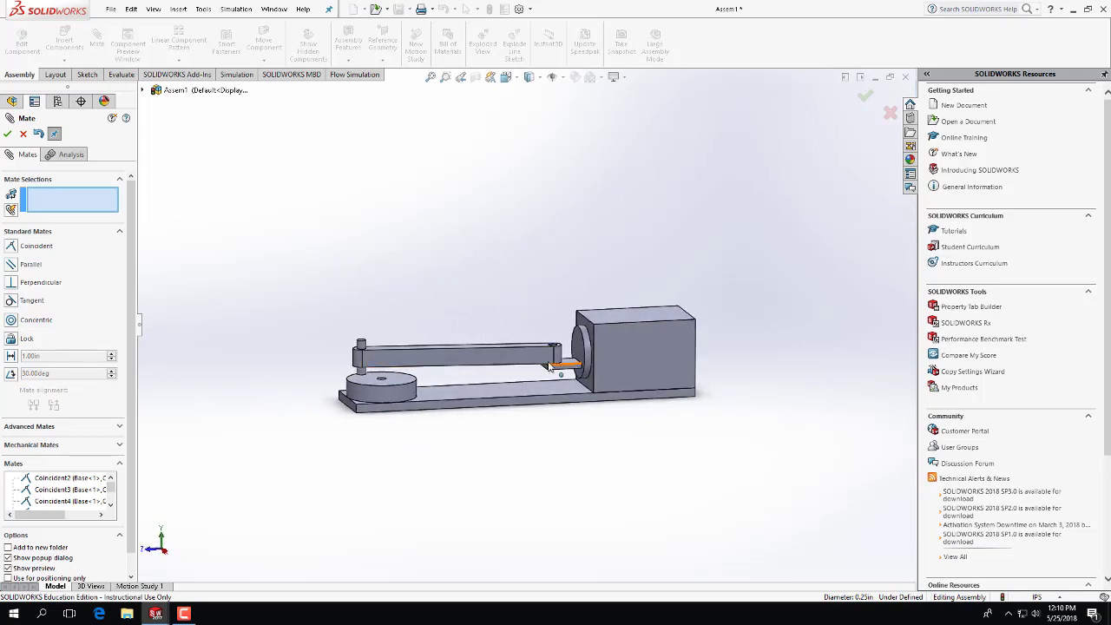
Close the Mate PropertyManager and drag the crank to check the rod and piston follow
{"action": "left_click", "coordinate": [19, 135]}
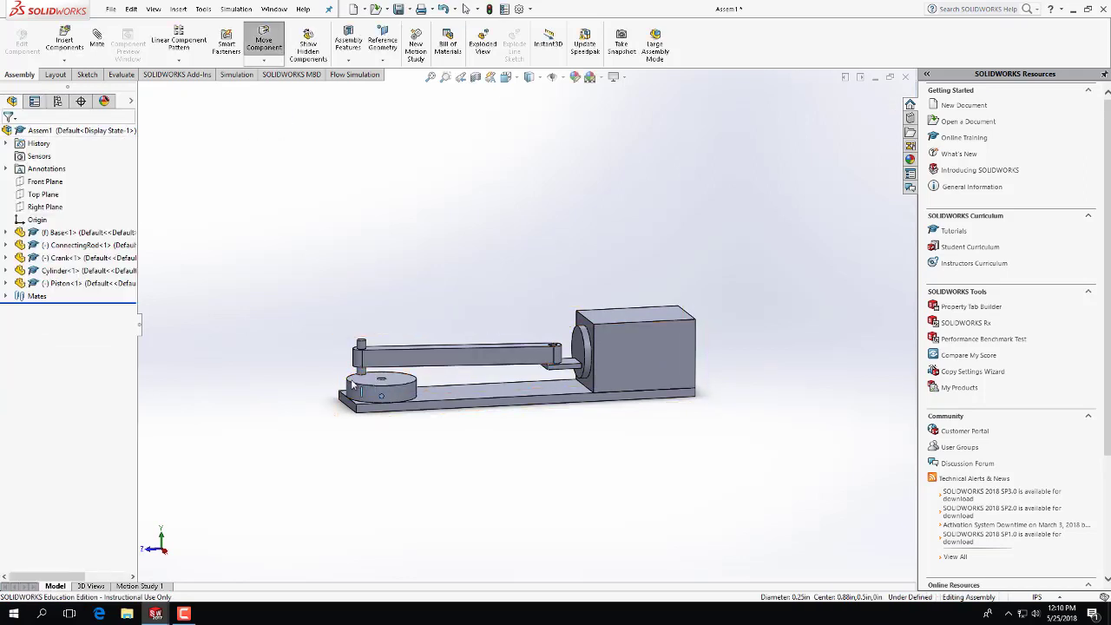
{"action": "middle_click_drag", "start_coordinate": [368, 369], "coordinate": [378, 411]}
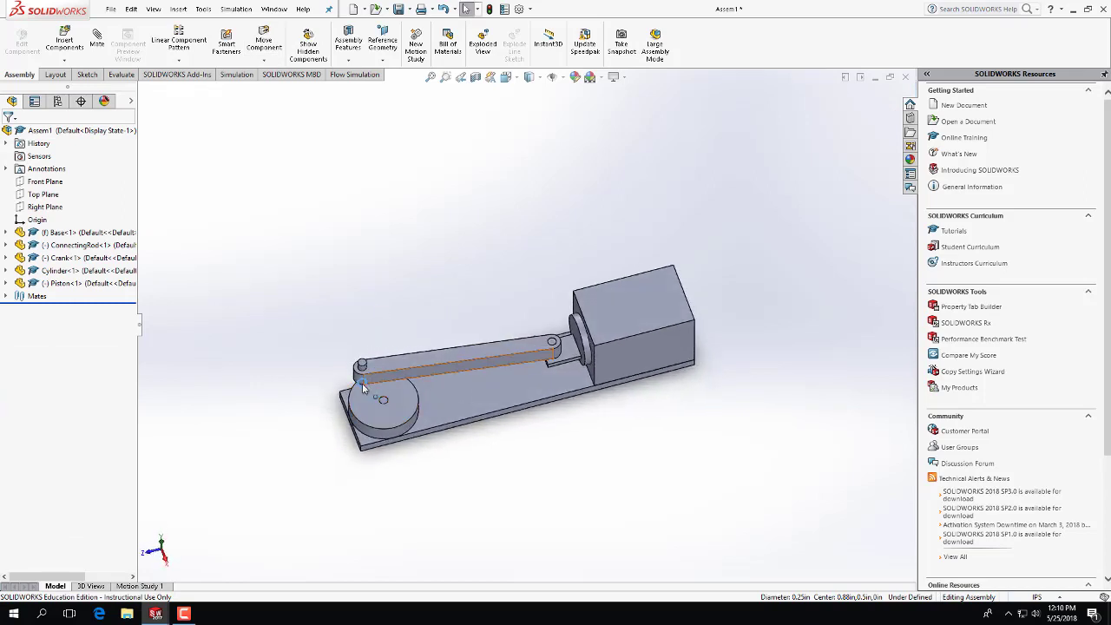
{"action": "left_click_drag", "start_coordinate": [379, 411], "coordinate": [425, 373]}
{"action": "middle_click_drag", "start_coordinate": [471, 309], "coordinate": [516, 368]}
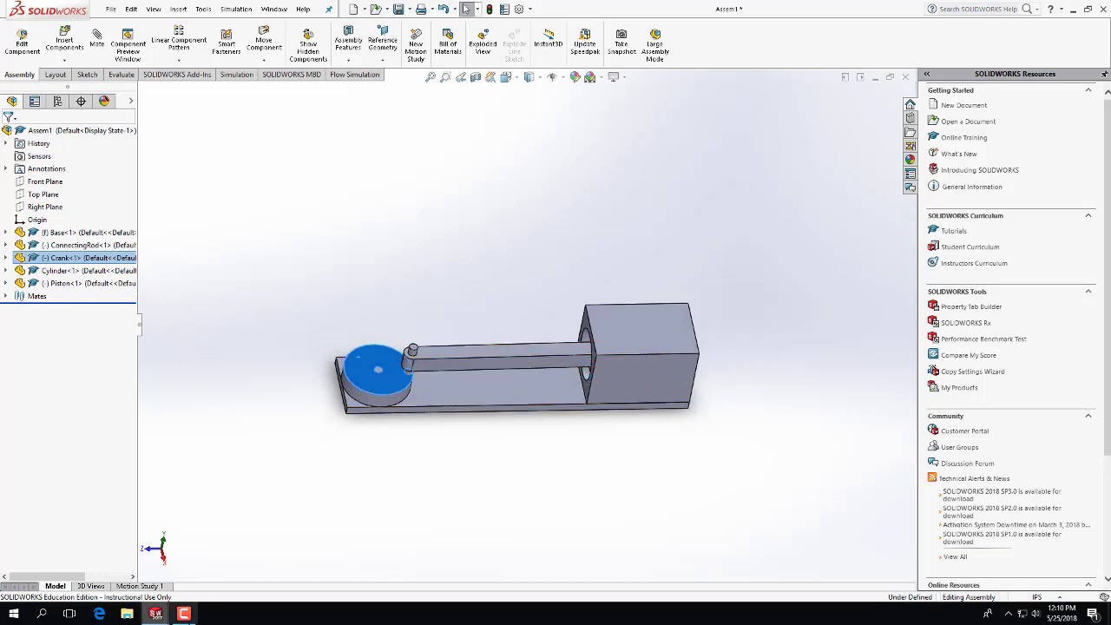
{"action": "mouse_move", "coordinate": [163, 618]}
{"action": "mouse_move", "coordinate": [269, 575]}
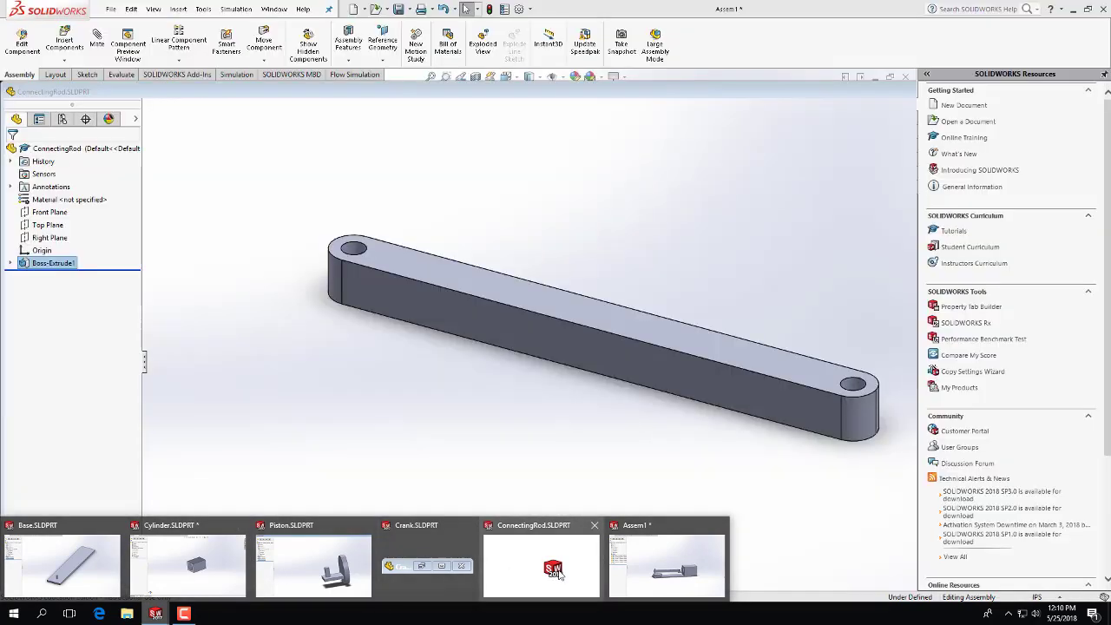
Edit the connecting rod's Sketch1, set its length to 7.00 in, exit and save the part
{"action": "key", "text": "ctrl+Tab"}
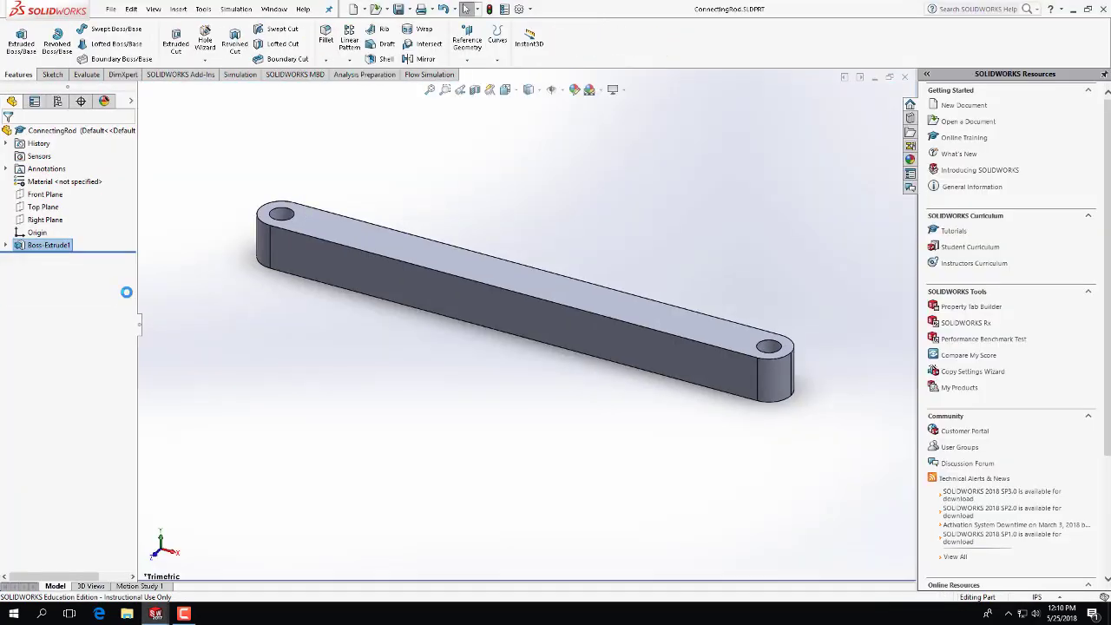
{"action": "left_click", "coordinate": [6, 247]}
{"action": "left_click", "coordinate": [43, 258]}
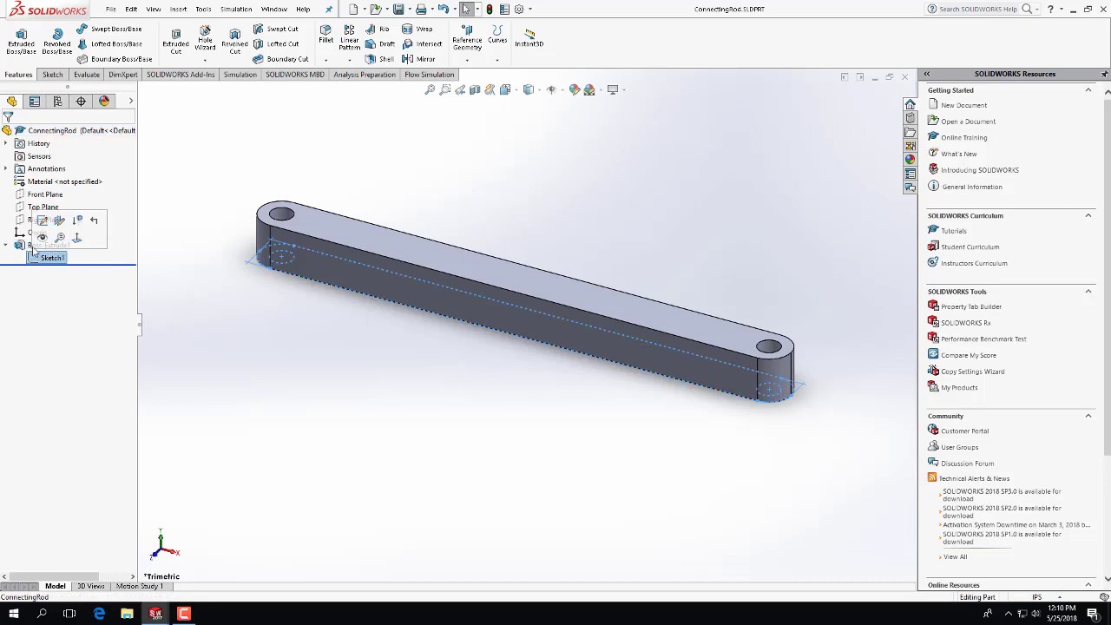
{"action": "left_click", "coordinate": [41, 222]}
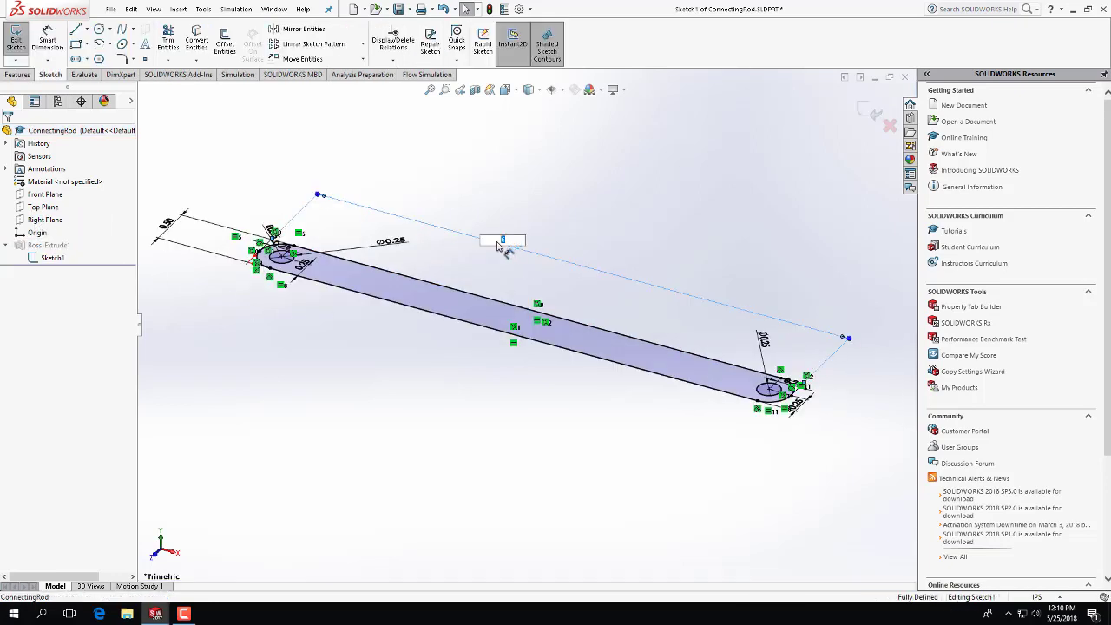
{"action": "key", "text": "Return"}
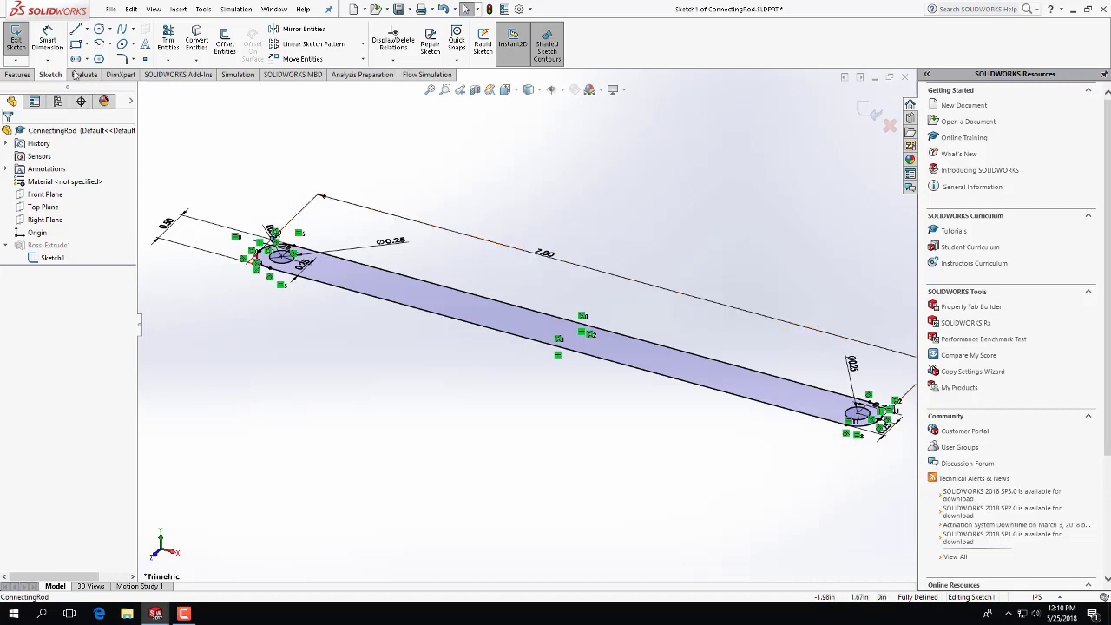
{"action": "left_click", "coordinate": [15, 39]}
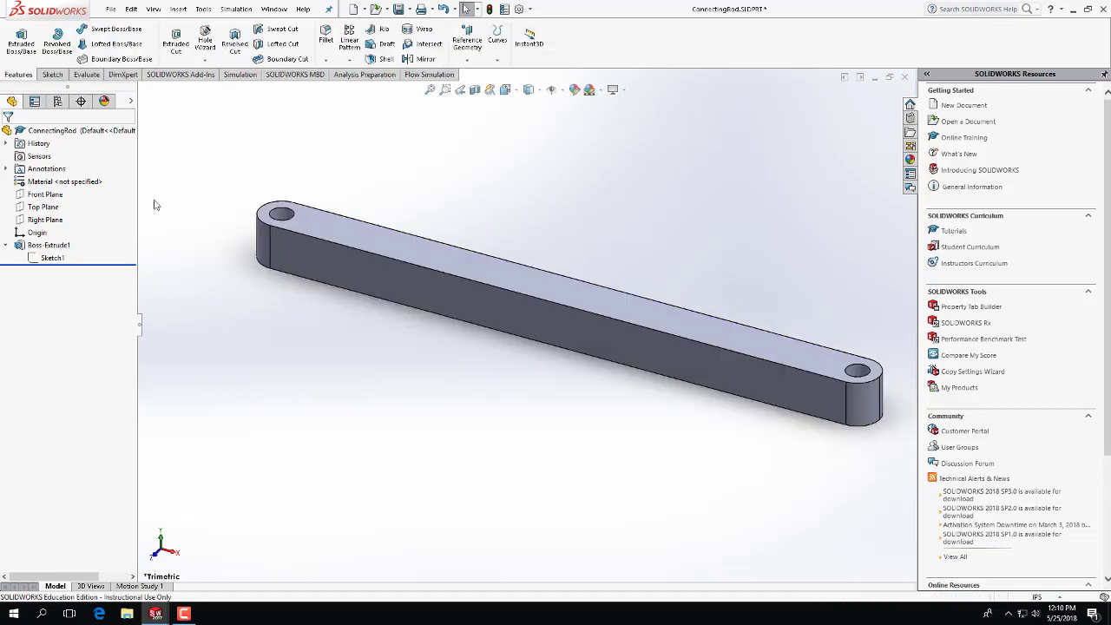
{"action": "left_click", "coordinate": [400, 9]}
Return to Assem1, rebuild it with the longer rod, and turn the crank to drive the piston
{"action": "left_click", "coordinate": [657, 564]}
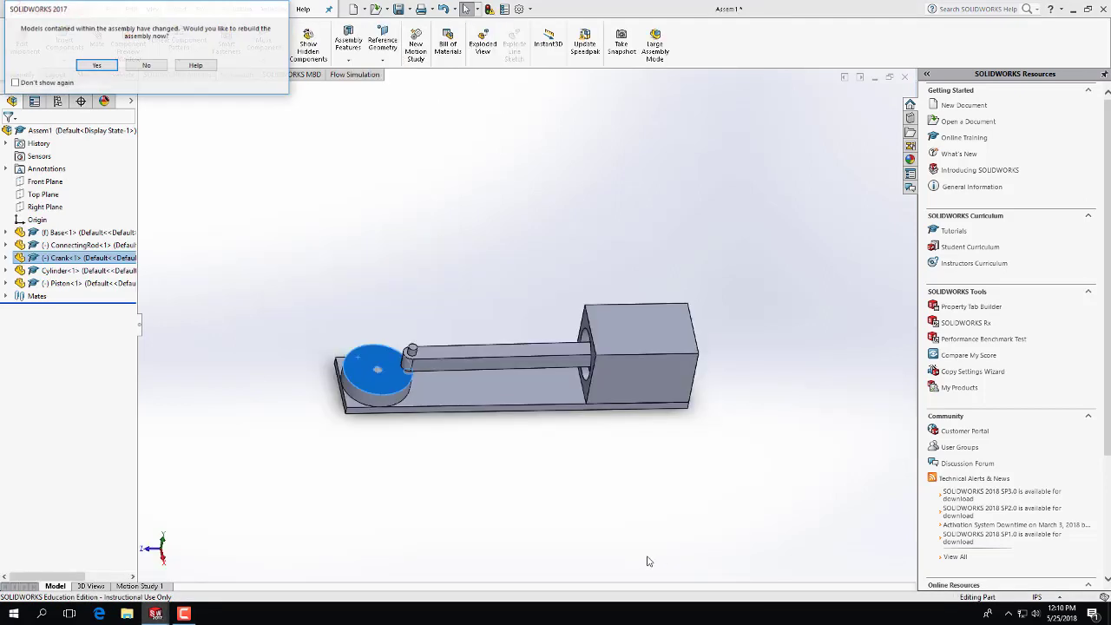
{"action": "left_click", "coordinate": [94, 67]}
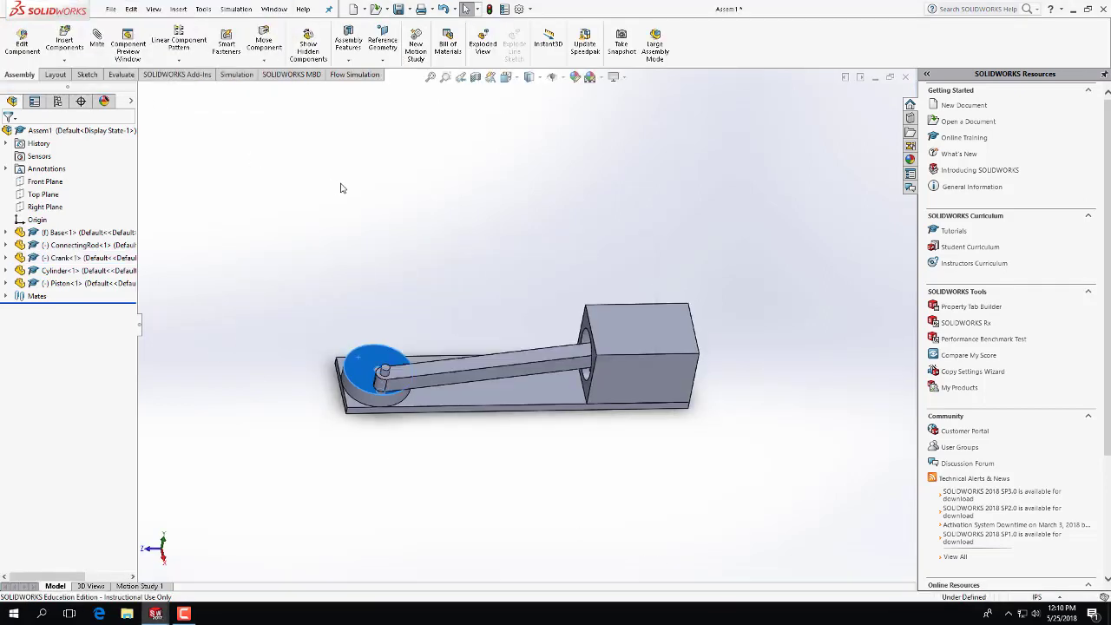
{"action": "middle_click_drag", "start_coordinate": [443, 280], "coordinate": [486, 173]}
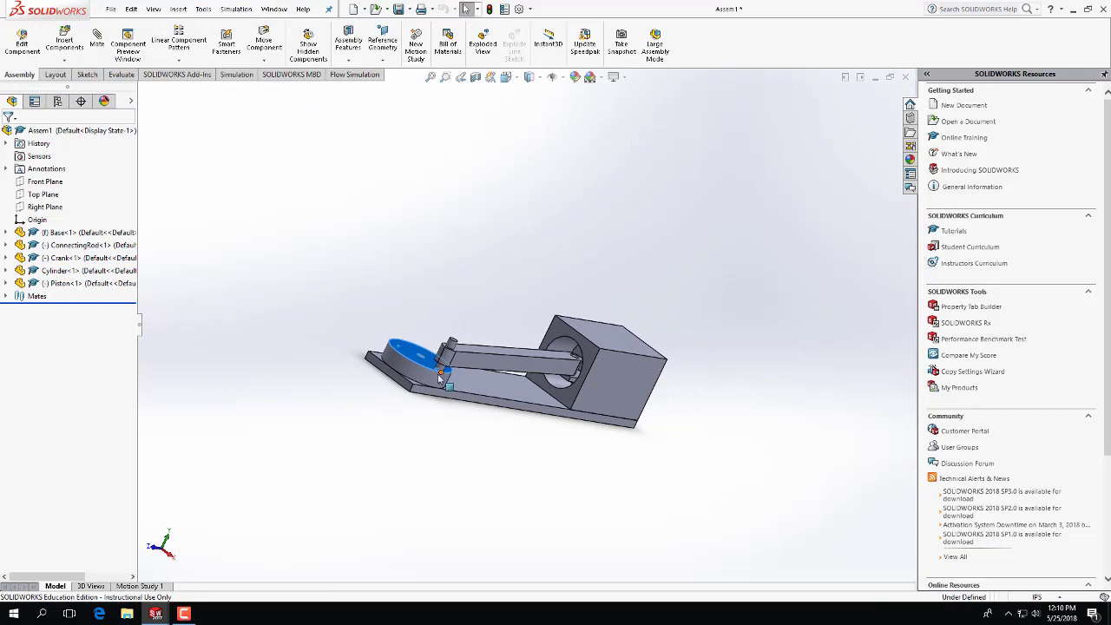
{"action": "mouse_move", "coordinate": [397, 344]}
{"action": "left_mouse_down"}
{"action": "mouse_move", "coordinate": [438, 369]}
{"action": "mouse_move", "coordinate": [408, 366]}
{"action": "mouse_move", "coordinate": [389, 336]}
{"action": "mouse_move", "coordinate": [449, 365]}
{"action": "mouse_move", "coordinate": [427, 383]}
{"action": "mouse_move", "coordinate": [401, 358]}
{"action": "mouse_move", "coordinate": [453, 359]}
{"action": "mouse_move", "coordinate": [412, 351]}
{"action": "left_mouse_up"}
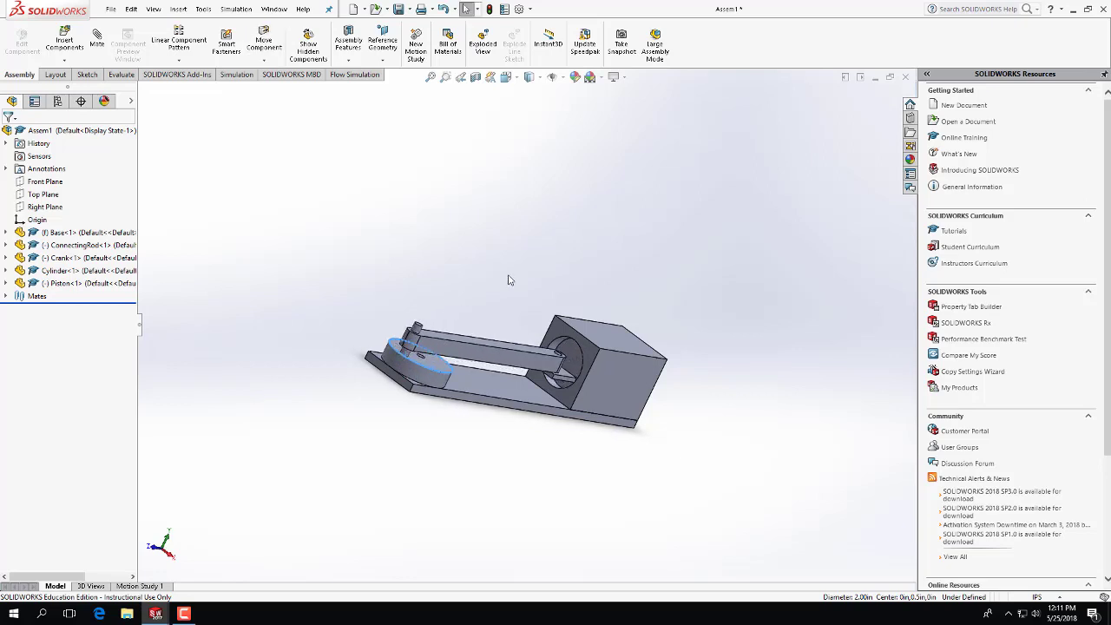
{"action": "middle_click_drag", "start_coordinate": [416, 347], "coordinate": [455, 281]}
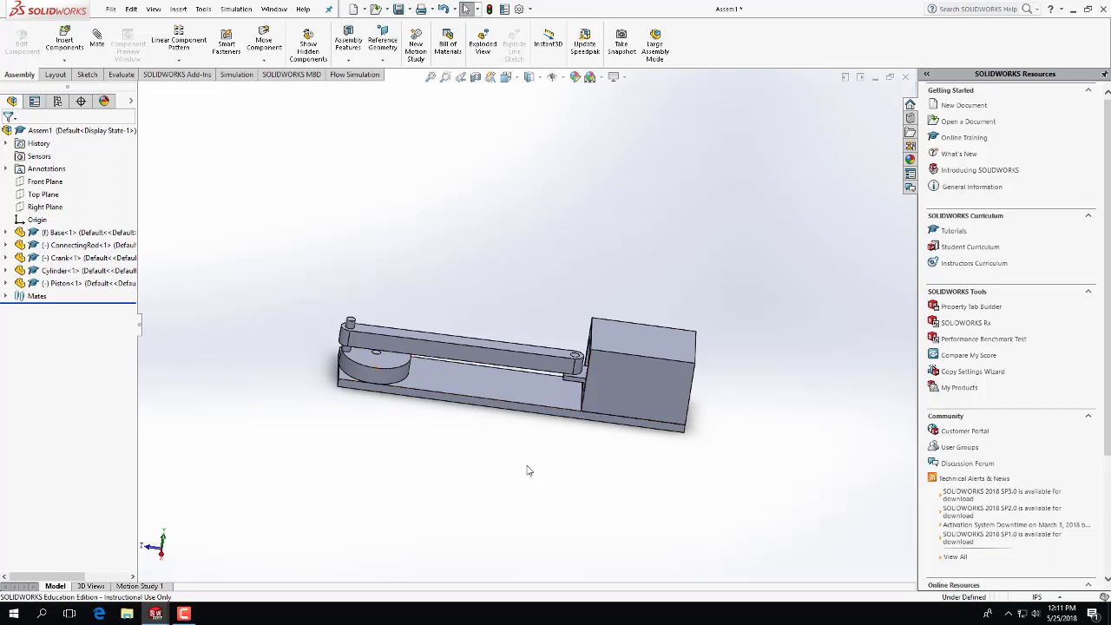
{"action": "mouse_move", "coordinate": [527, 470]}
{"action": "middle_mouse_down"}
{"action": "mouse_move", "coordinate": [550, 405]}
{"action": "mouse_move", "coordinate": [524, 428]}
{"action": "mouse_move", "coordinate": [538, 471]}
{"action": "middle_mouse_up"}
{"action": "left_click", "coordinate": [361, 354]}
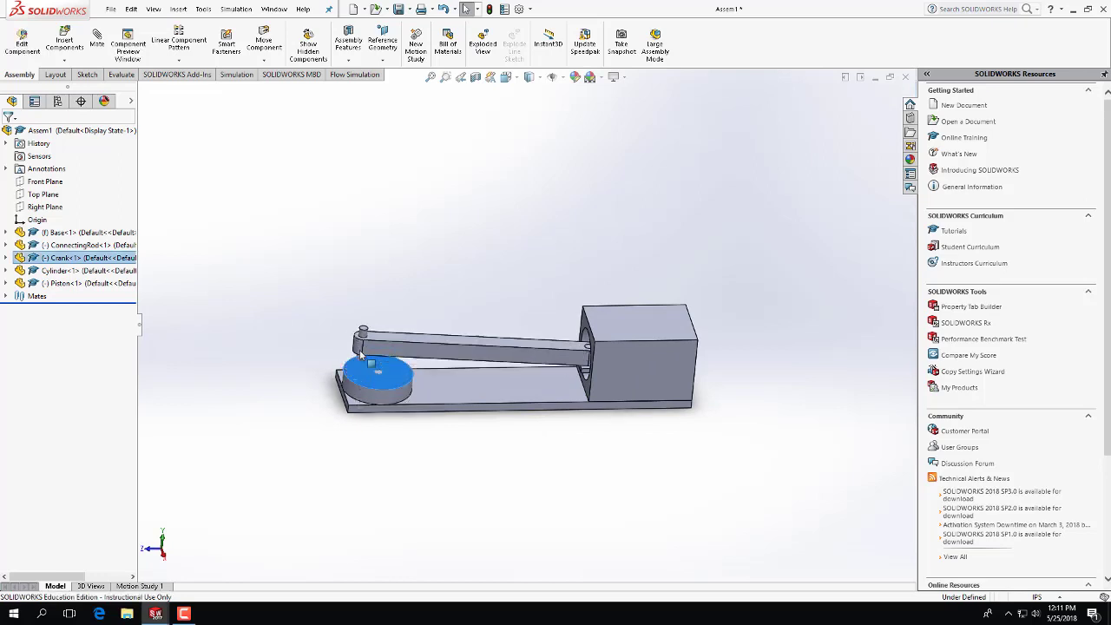
{"action": "left_click_drag", "start_coordinate": [361, 354], "coordinate": [392, 356]}
{"action": "left_click", "coordinate": [463, 466]}
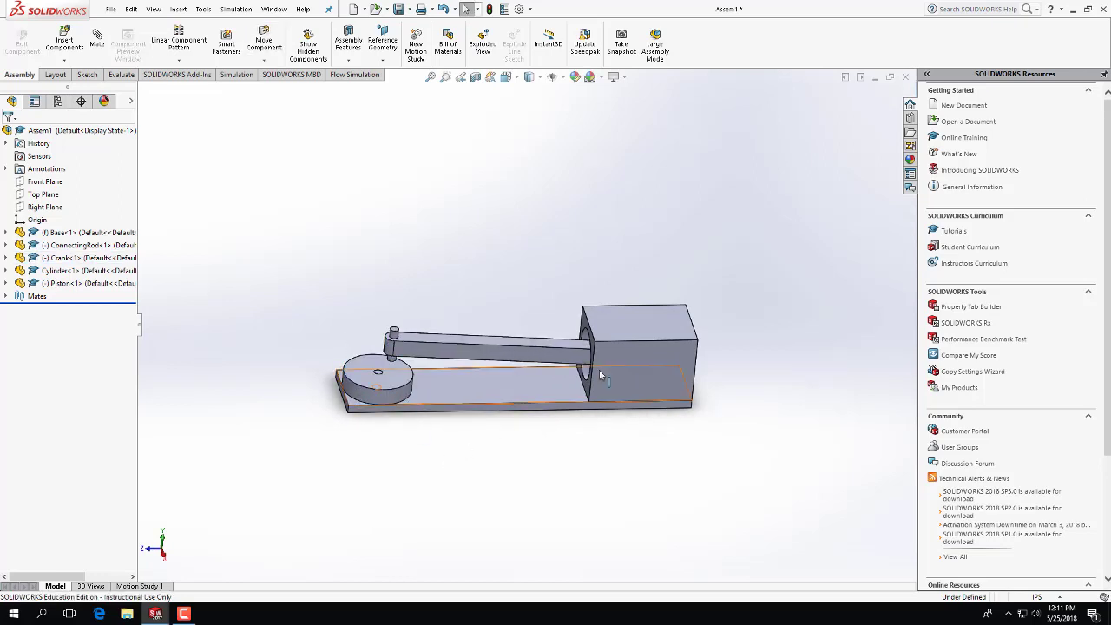
{"action": "left_click", "coordinate": [607, 363]}
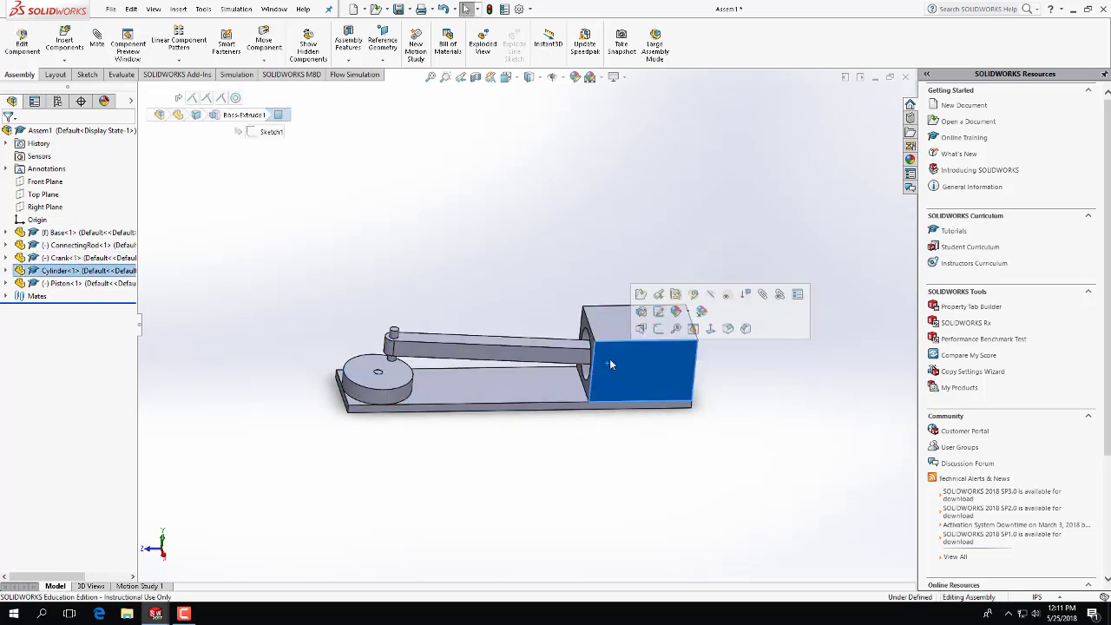
{"action": "left_click", "coordinate": [471, 298]}
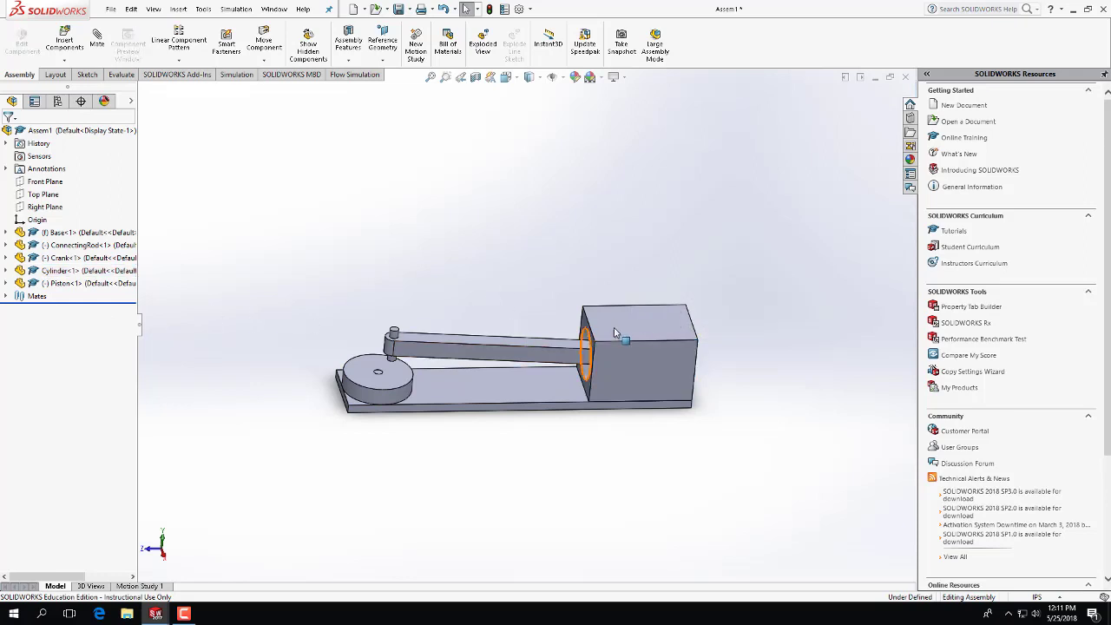
Make Cylinder<1> transparent, turn the crank to check the piston's travel, and bring up Motion Study 1
{"action": "right_click", "coordinate": [61, 276]}
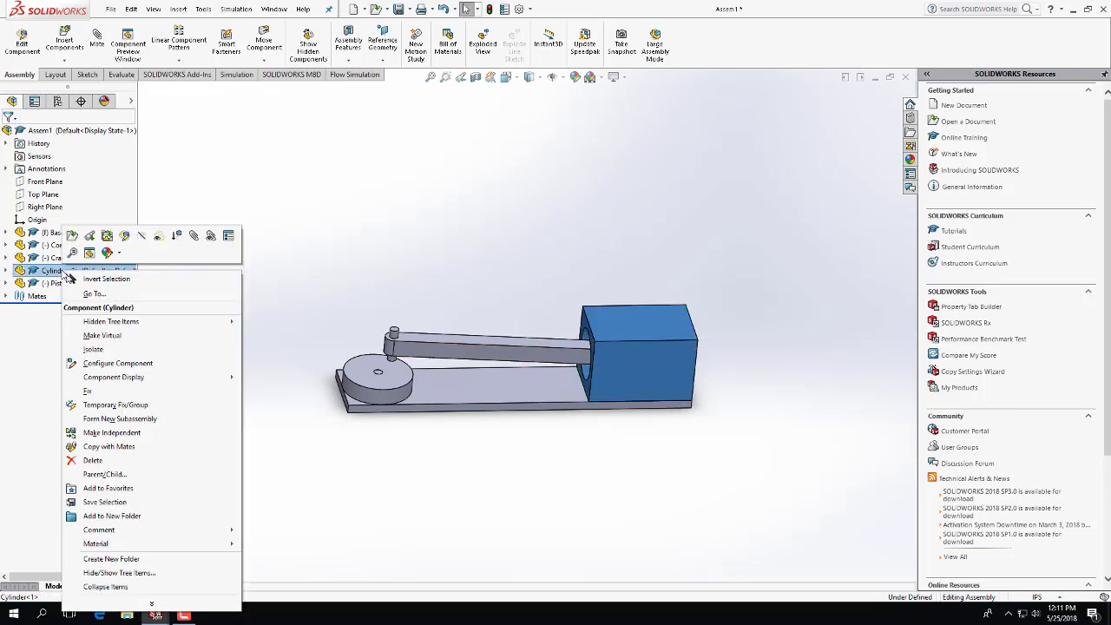
{"action": "left_click", "coordinate": [161, 239]}
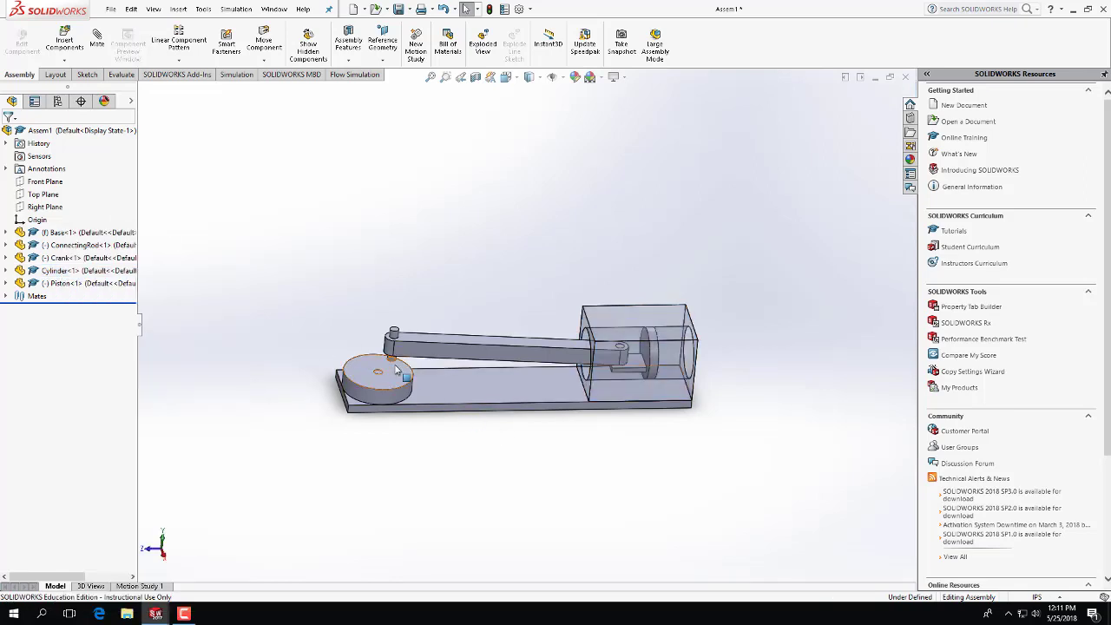
{"action": "left_click_drag", "start_coordinate": [395, 368], "coordinate": [364, 369]}
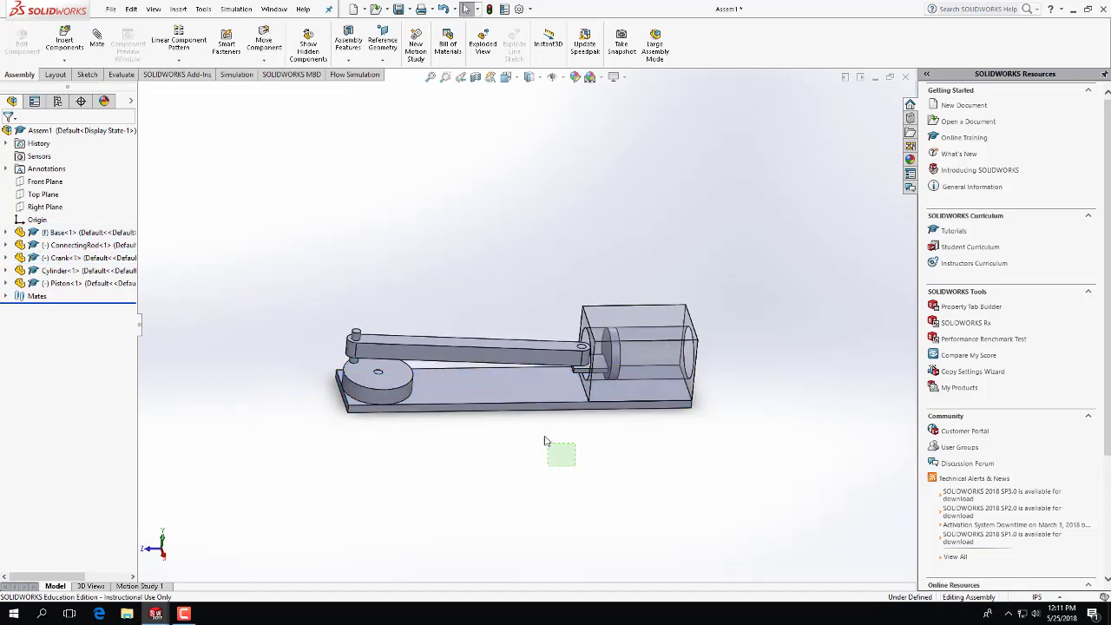
{"action": "middle_click_drag", "start_coordinate": [585, 463], "coordinate": [549, 452]}
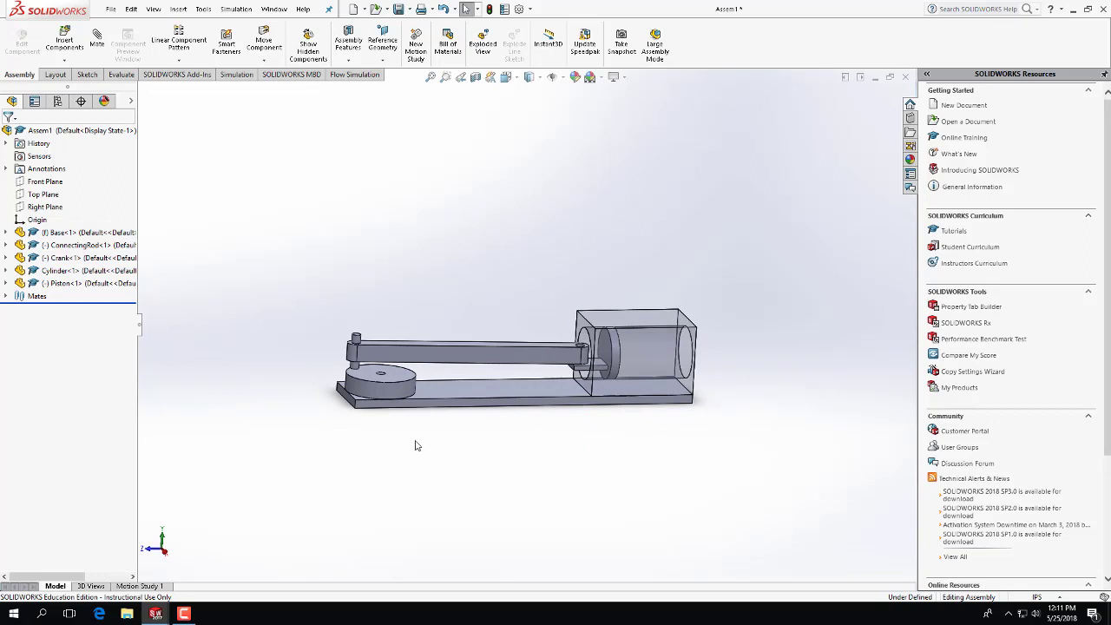
{"action": "left_click", "coordinate": [167, 585]}
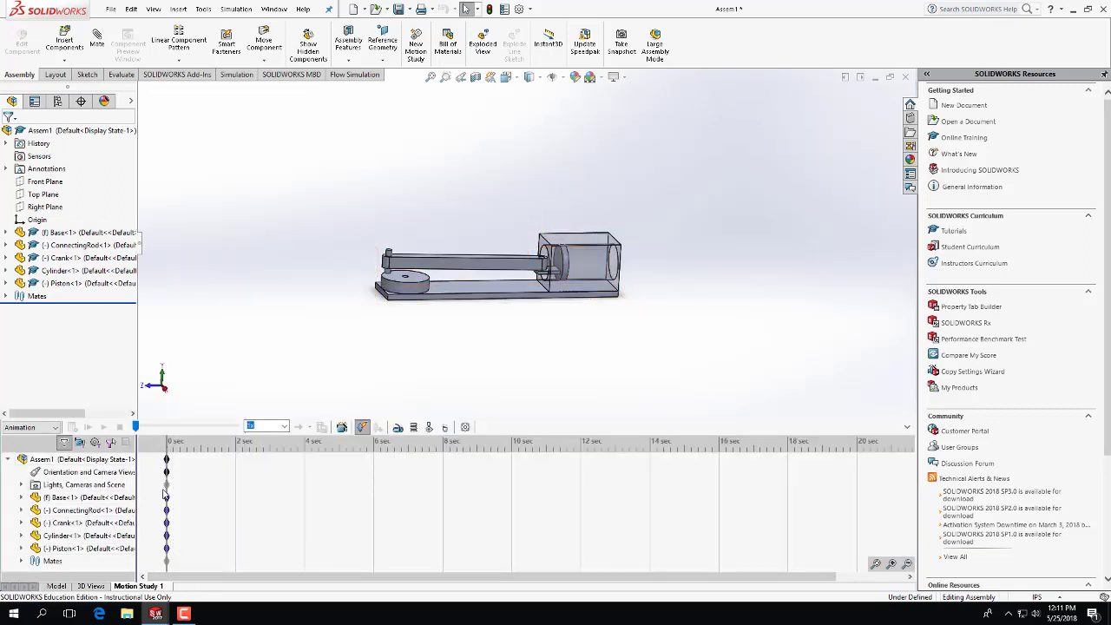
Try Basic Motion as the study type, then set Motion Study 1 back to Animation
{"action": "left_click", "coordinate": [54, 428]}
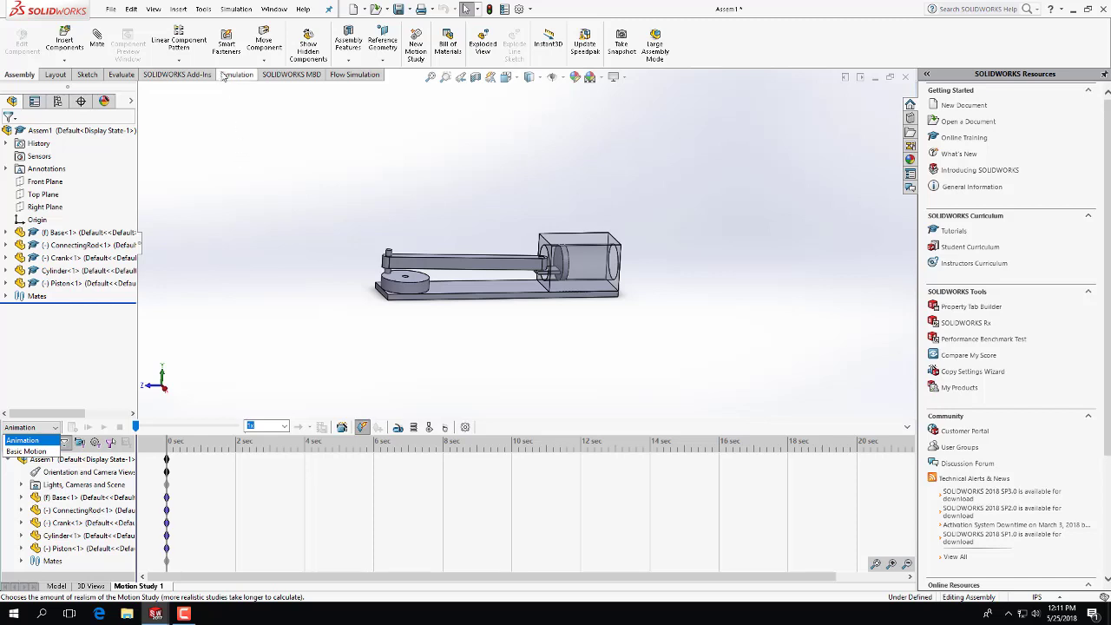
{"action": "left_click", "coordinate": [193, 75]}
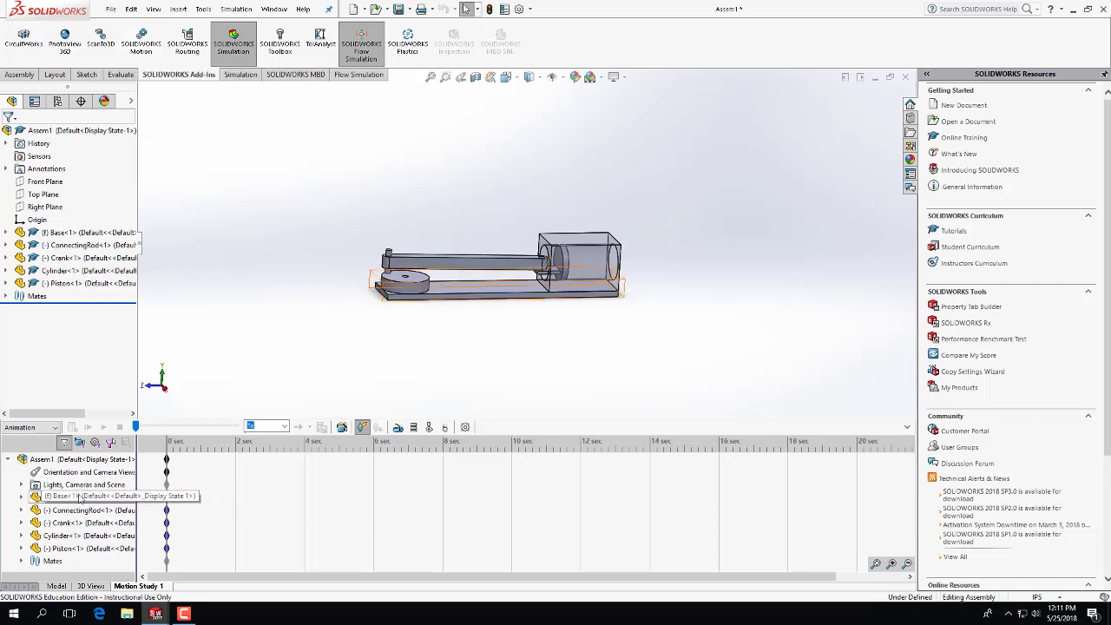
{"action": "left_click", "coordinate": [44, 427]}
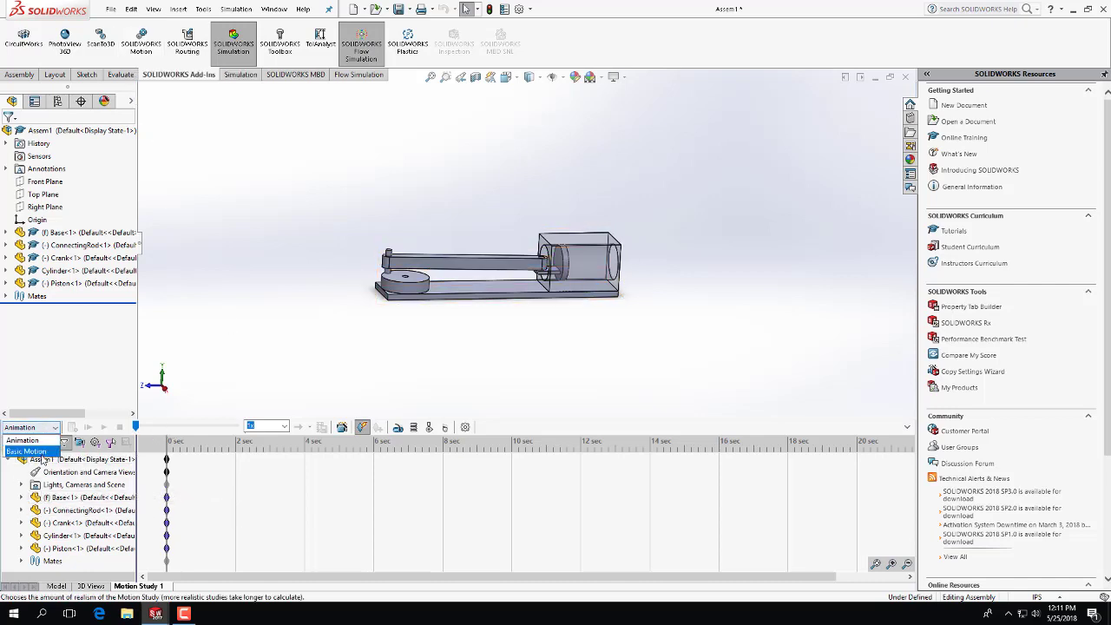
{"action": "left_click", "coordinate": [46, 449]}
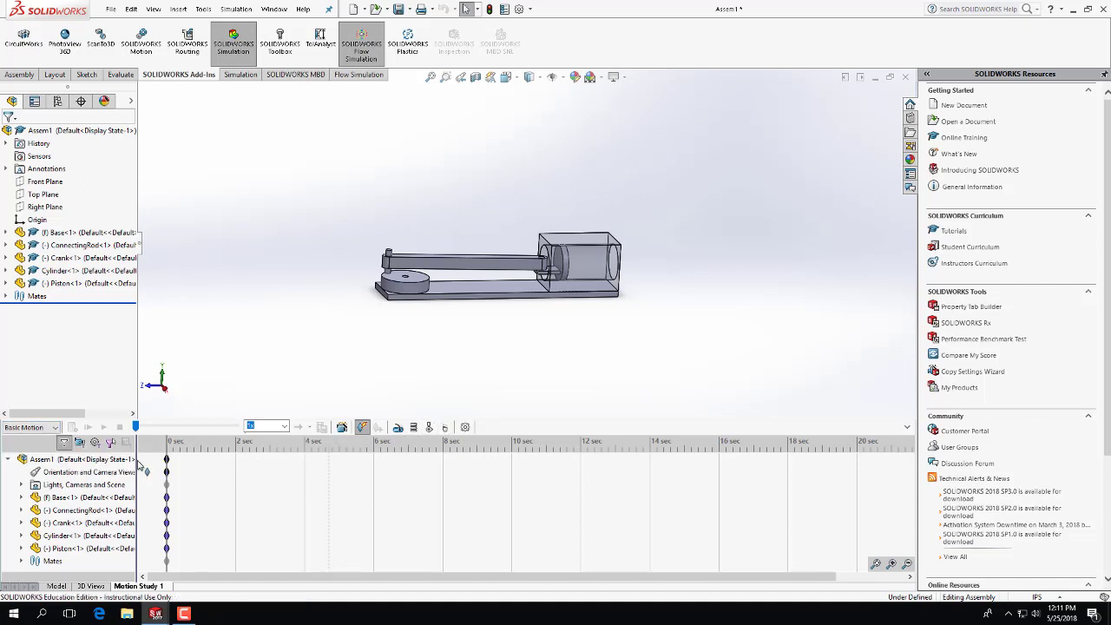
{"action": "left_click", "coordinate": [35, 427]}
{"action": "left_click", "coordinate": [39, 440]}
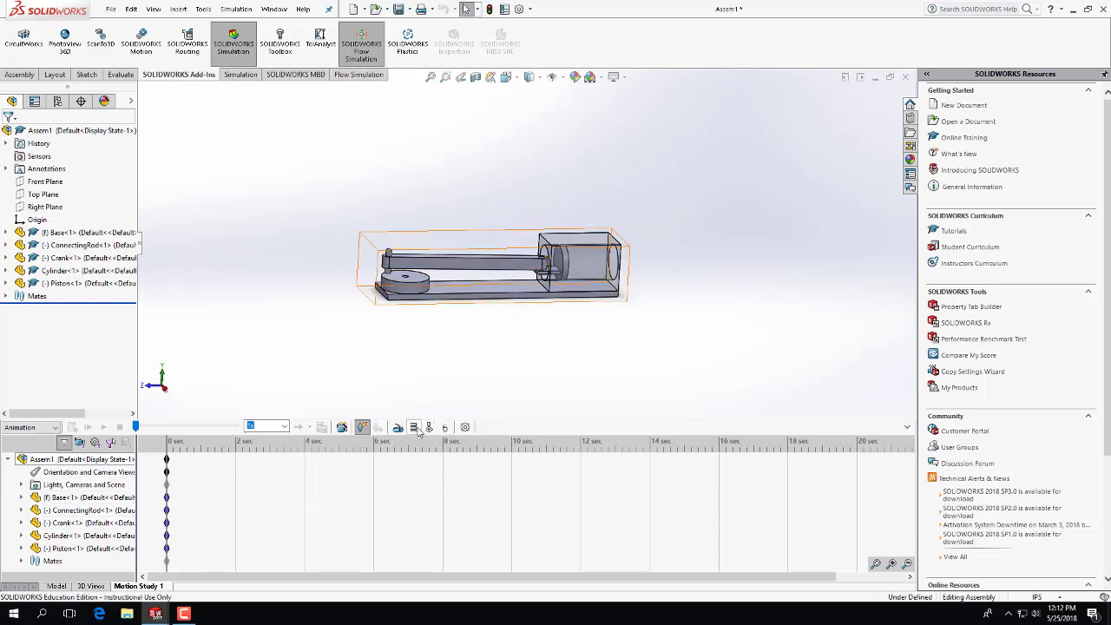
Add RotaryMotor1 on the crank face at a constant speed of 100 RPM
{"action": "left_click", "coordinate": [399, 428]}
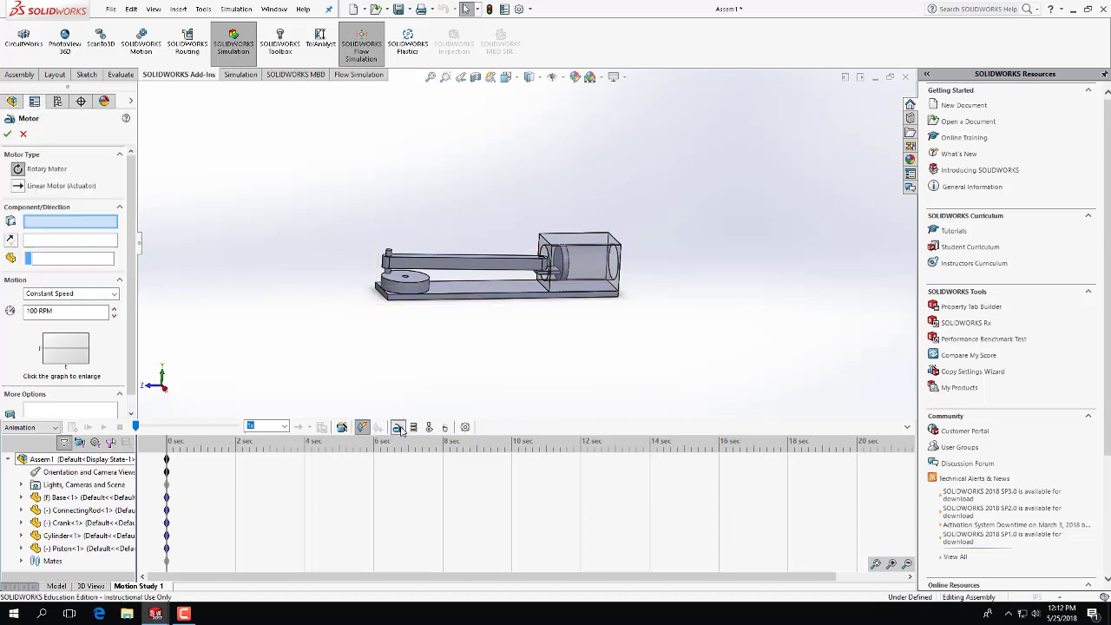
{"action": "middle_click_drag", "start_coordinate": [346, 321], "coordinate": [343, 371]}
{"action": "left_click", "coordinate": [405, 292]}
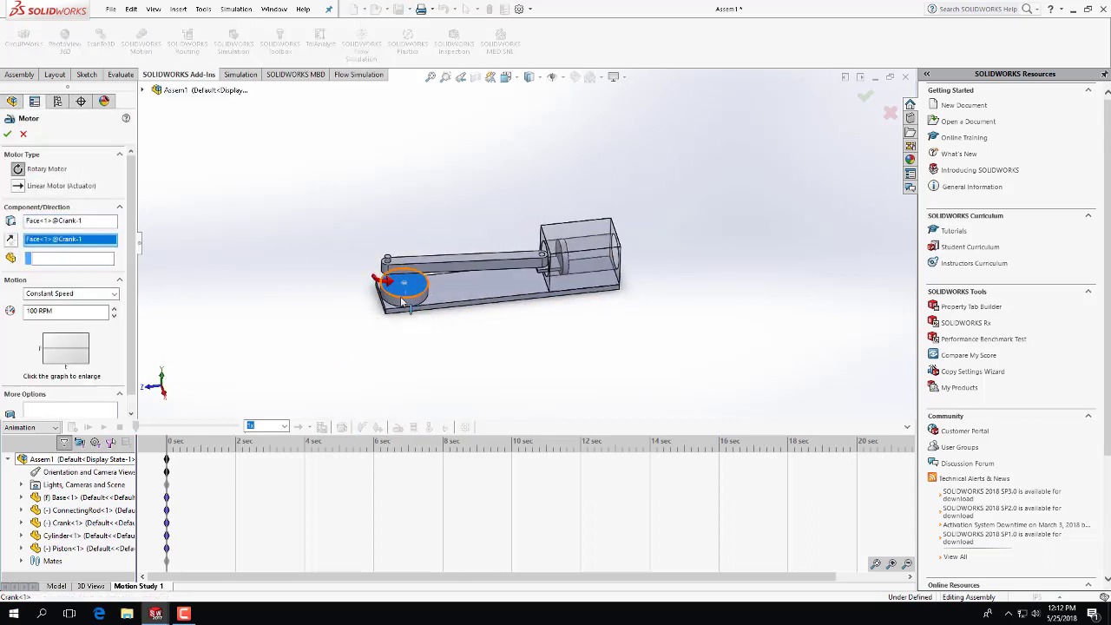
{"action": "left_click", "coordinate": [7, 136]}
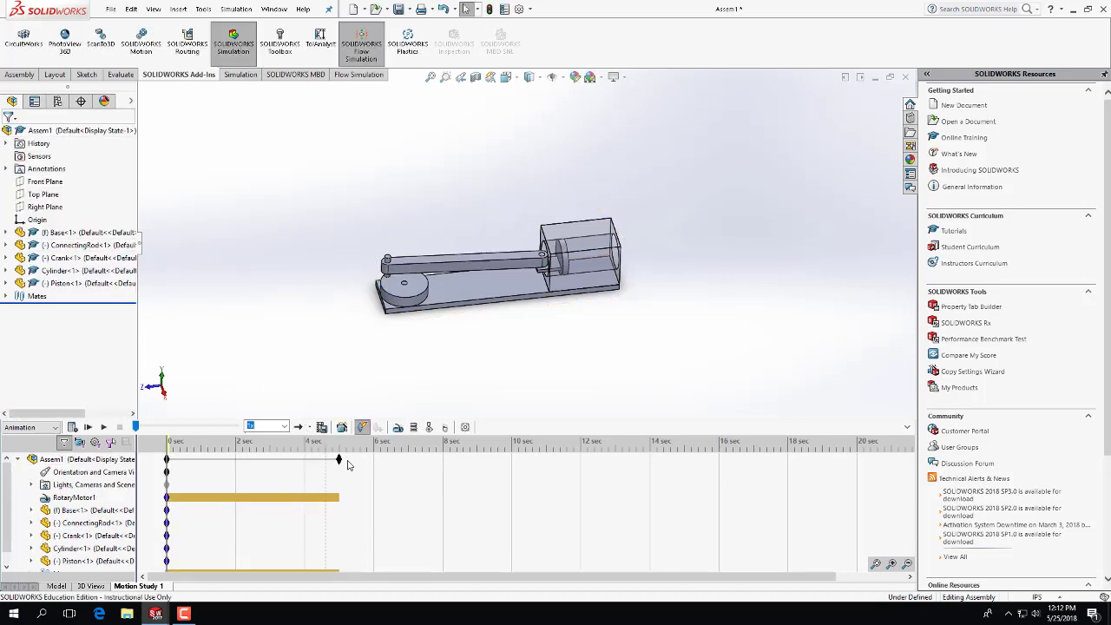
{"action": "left_click", "coordinate": [73, 428]}
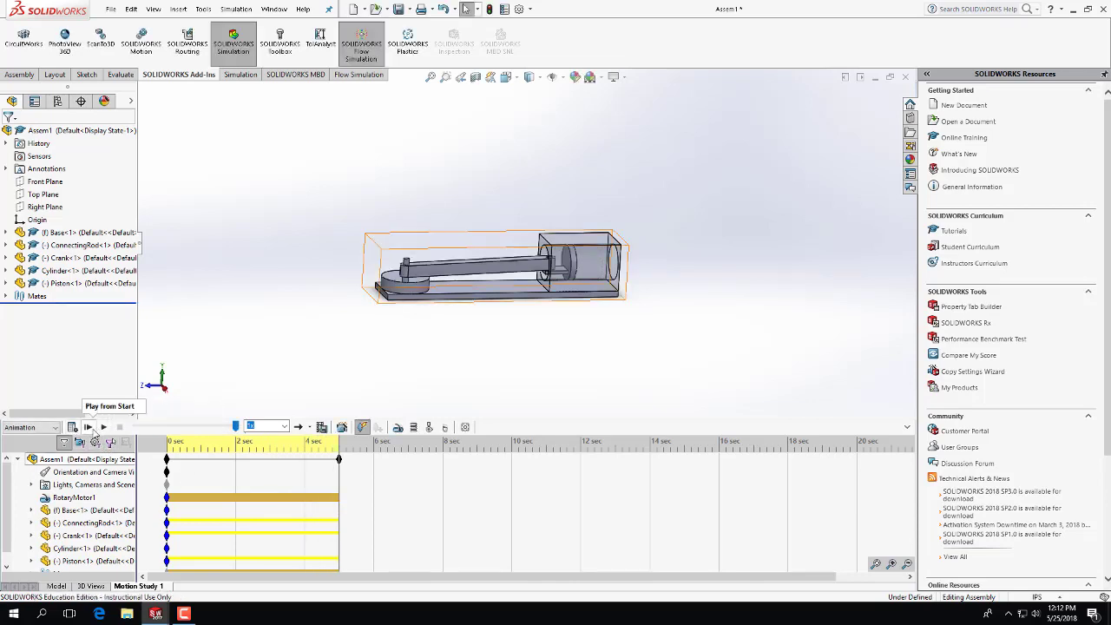
{"action": "left_click", "coordinate": [89, 427]}
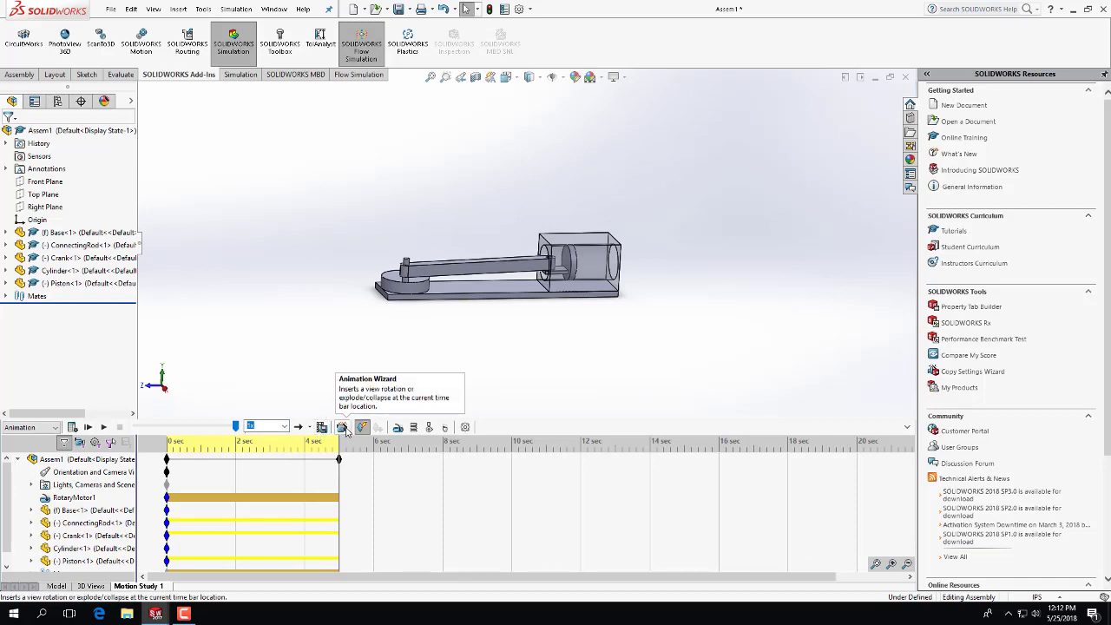
{"action": "mouse_move", "coordinate": [445, 348]}
{"action": "middle_mouse_down"}
{"action": "mouse_move", "coordinate": [426, 379]}
{"action": "mouse_move", "coordinate": [445, 358]}
{"action": "middle_mouse_up"}
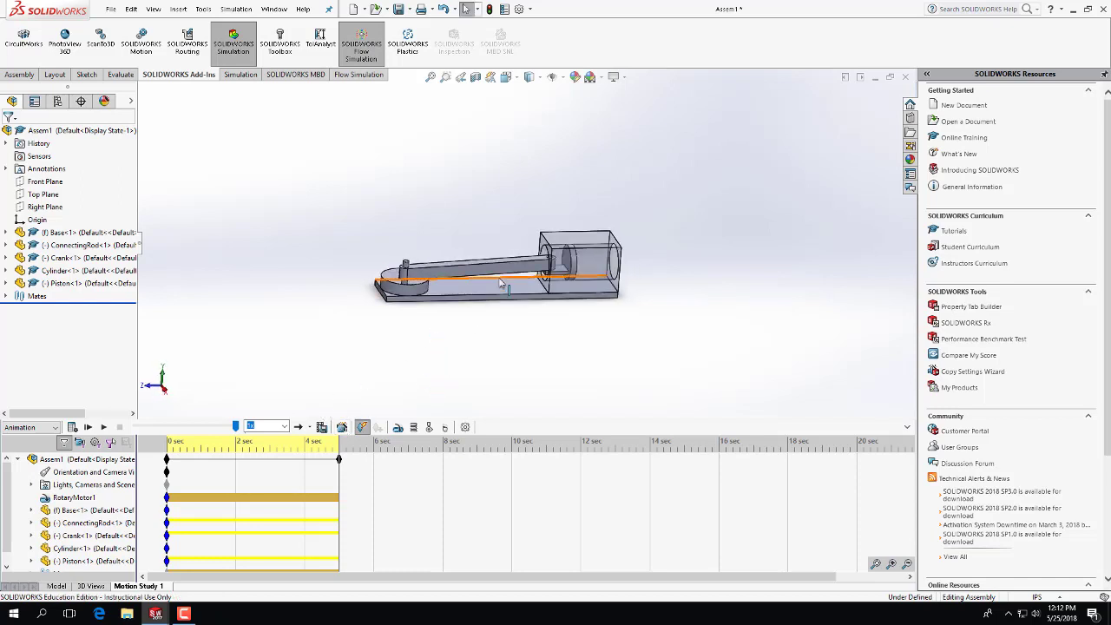
{"action": "scroll", "coordinate": [490, 293], "scroll_direction": "down", "scroll_amount": 3}
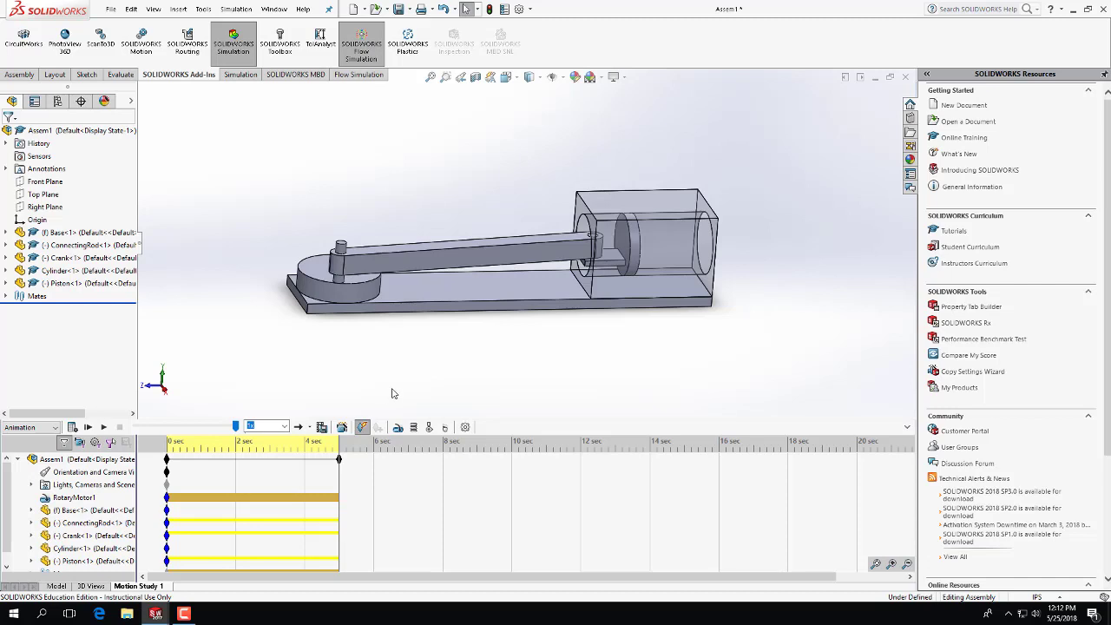
Drag the study's end key out to 16 sec and calculate the motion
{"action": "left_click_drag", "start_coordinate": [340, 460], "coordinate": [413, 467]}
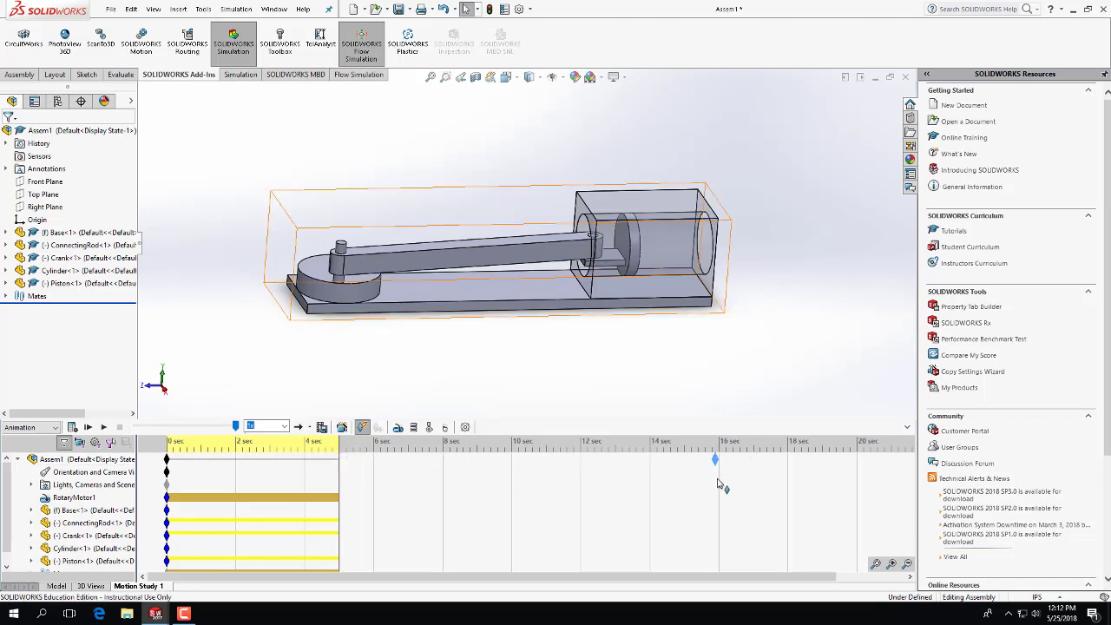
{"action": "left_click_drag", "start_coordinate": [720, 479], "coordinate": [720, 479]}
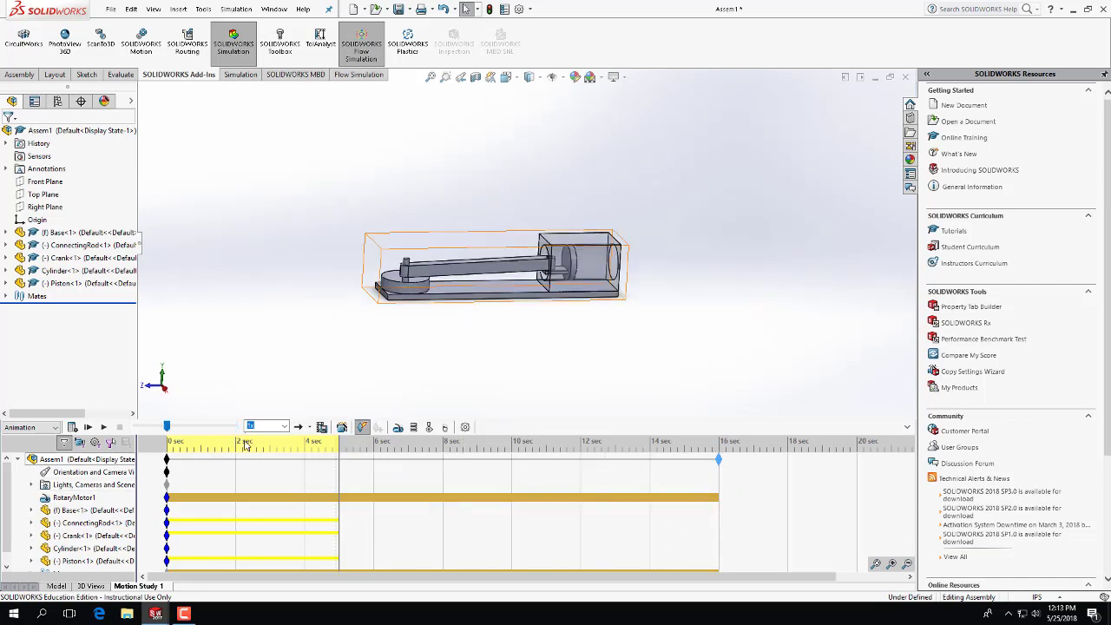
{"action": "left_click", "coordinate": [72, 427]}
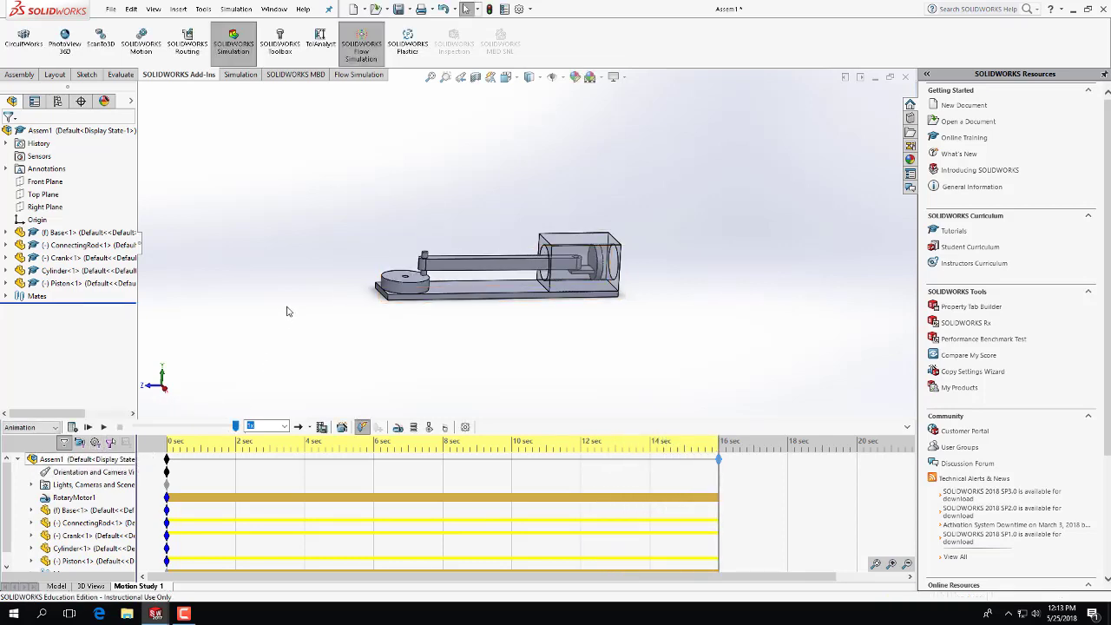
Play the 16-second animation from the start, stop it, and replay it from an oblique view
{"action": "middle_click_drag", "start_coordinate": [285, 310], "coordinate": [424, 319]}
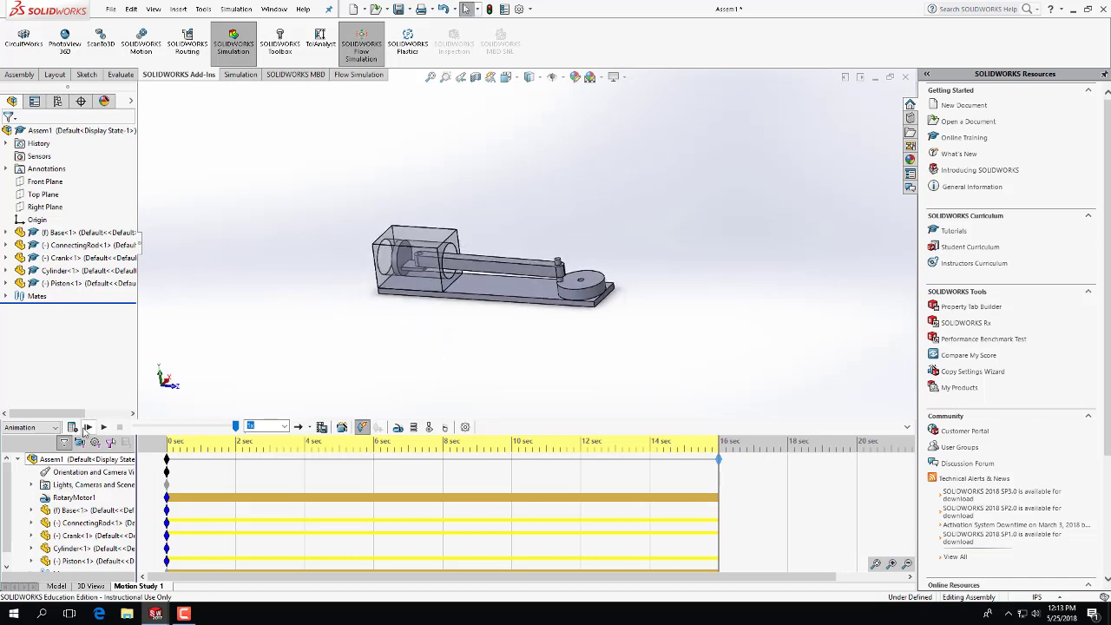
{"action": "left_click", "coordinate": [87, 427]}
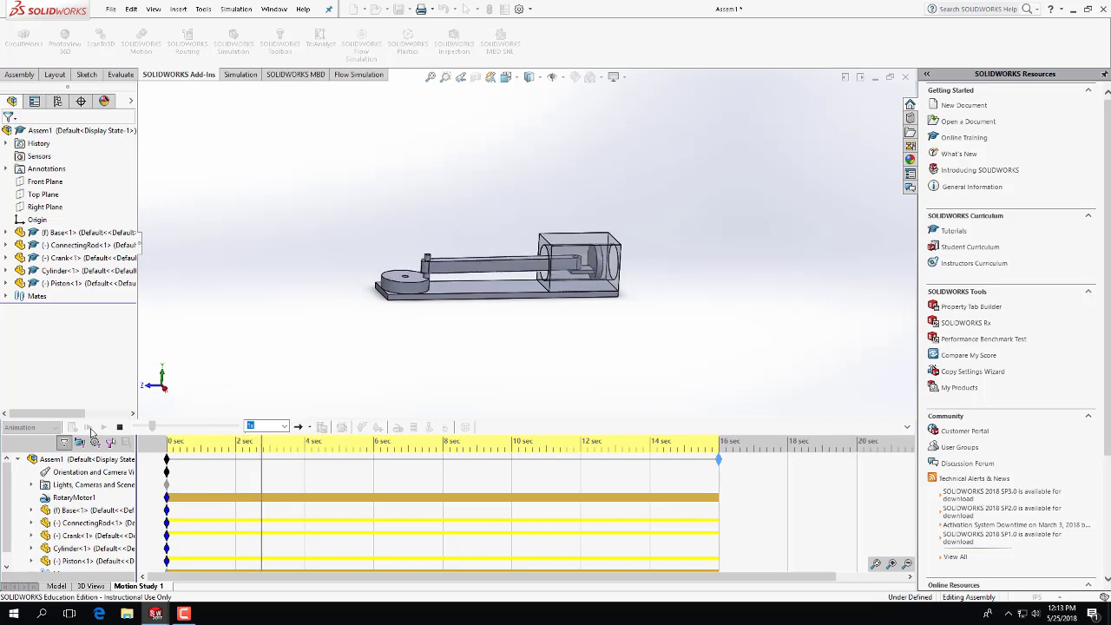
{"action": "left_click", "coordinate": [118, 427]}
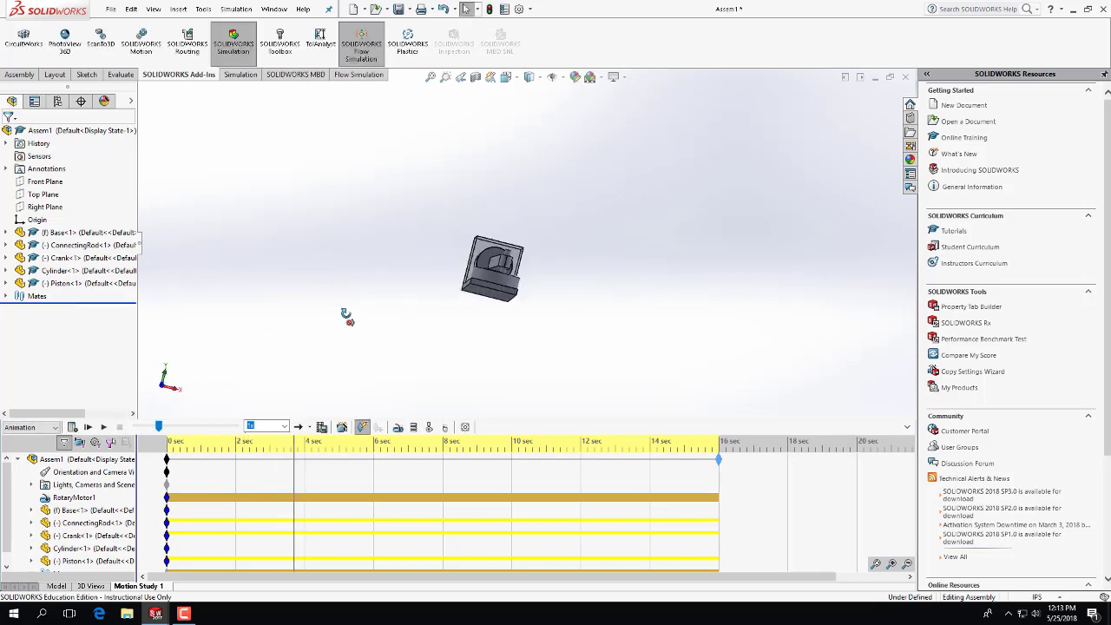
{"action": "middle_click_drag", "start_coordinate": [345, 317], "coordinate": [348, 414]}
{"action": "left_click", "coordinate": [104, 427]}
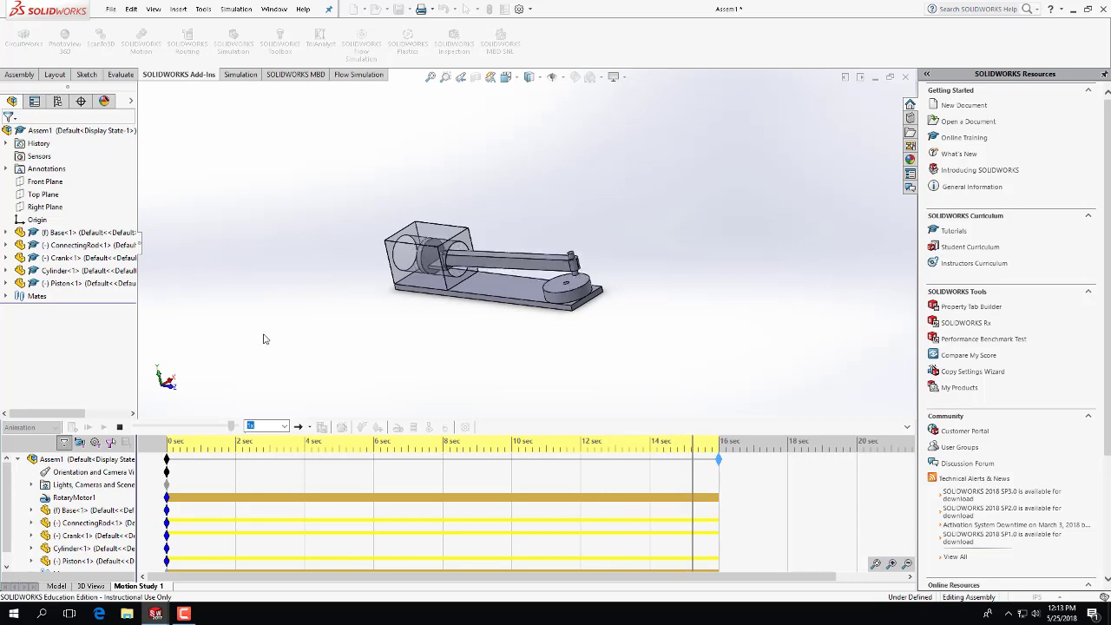
Toggle Disable View Key Creation on Orientation and Camera Views so view changes become keys
{"action": "left_click", "coordinate": [32, 485]}
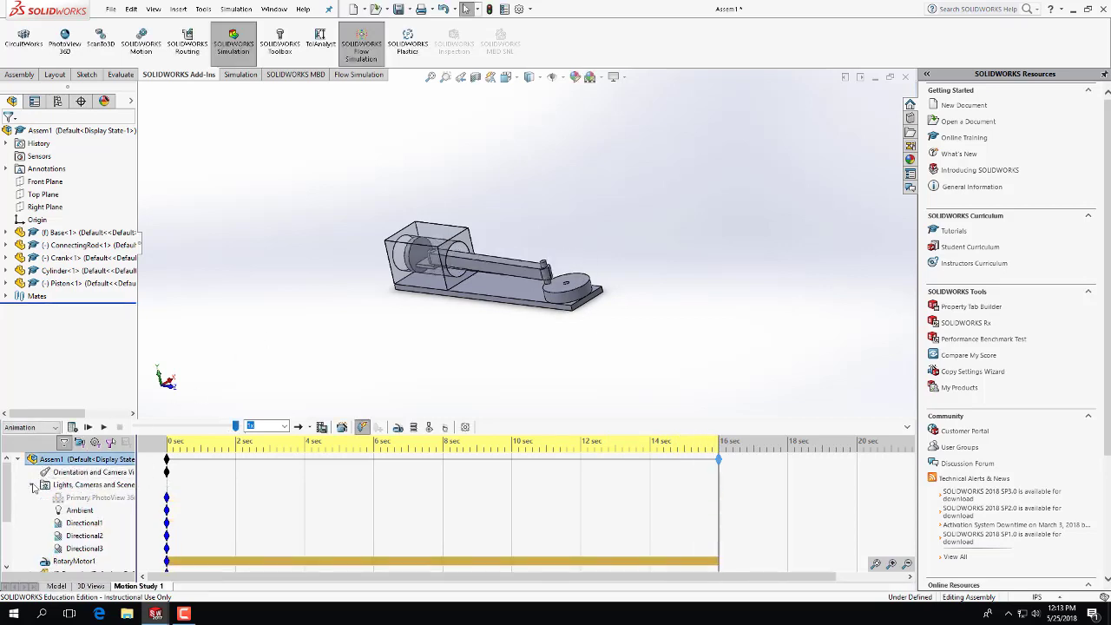
{"action": "left_click", "coordinate": [32, 485]}
{"action": "right_click", "coordinate": [74, 473]}
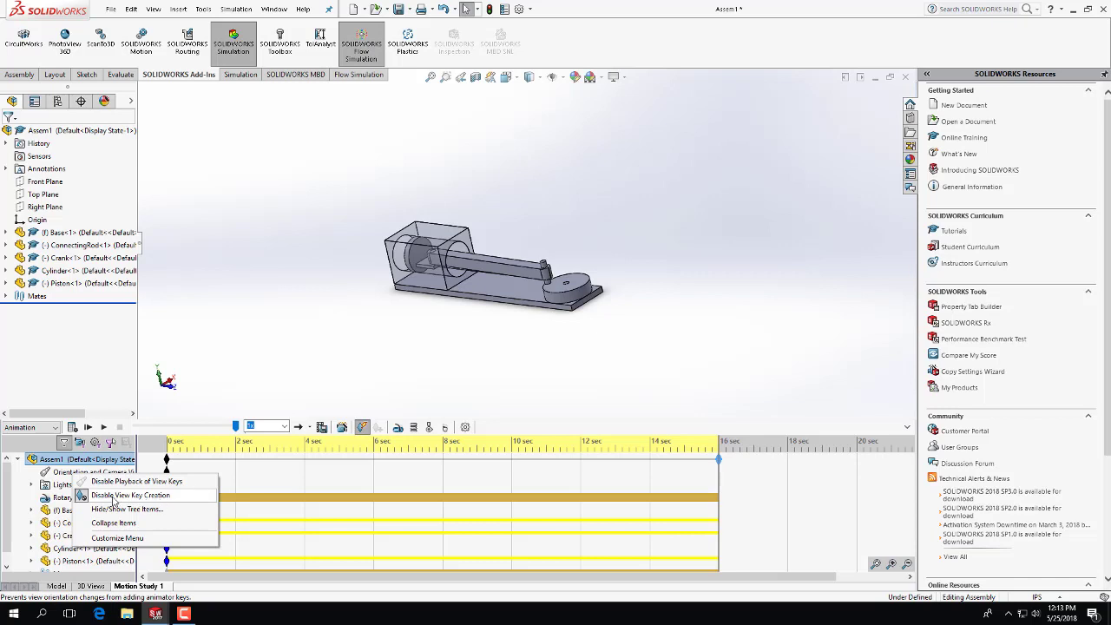
{"action": "left_click", "coordinate": [113, 501]}
{"action": "right_click", "coordinate": [96, 473]}
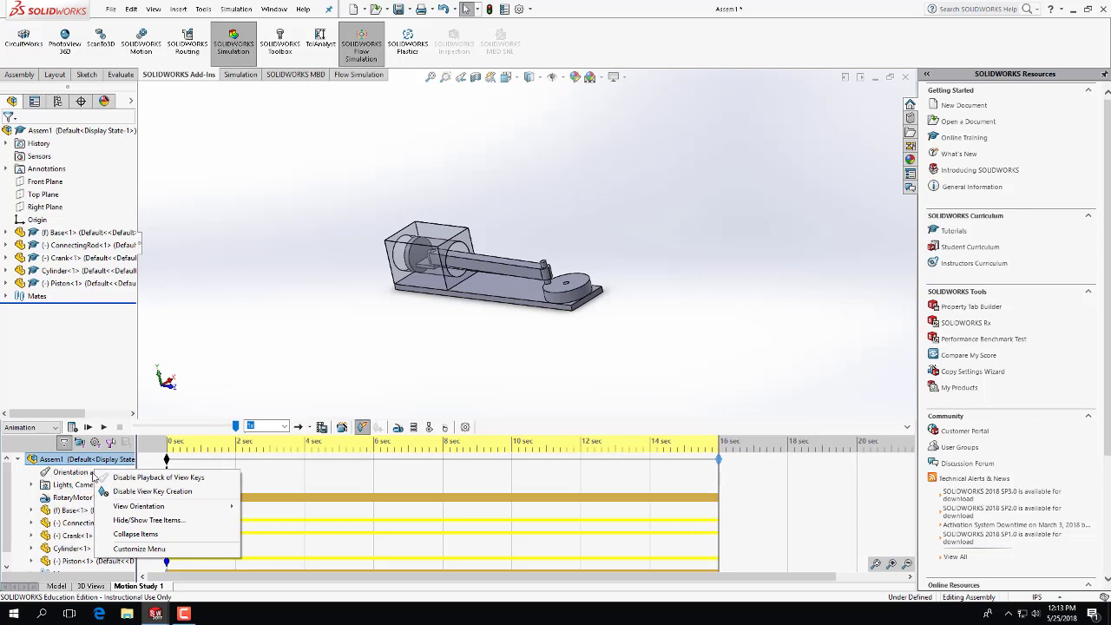
{"action": "left_click", "coordinate": [267, 359]}
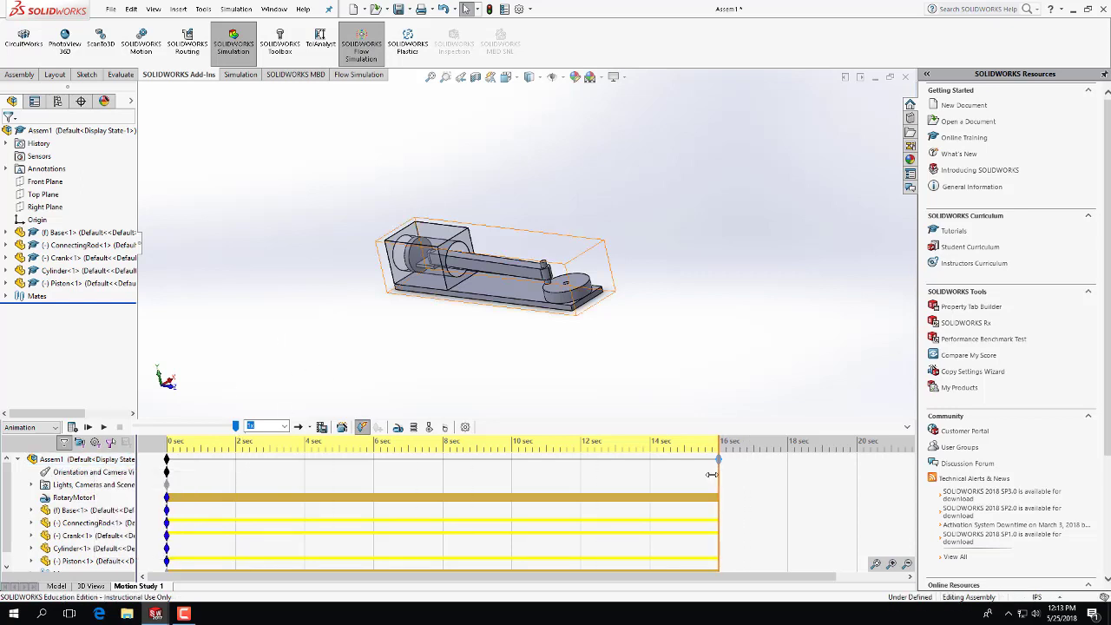
Record camera view keys at 4, 8 and 14 sec by rotating the view at each
{"action": "left_click_drag", "start_coordinate": [710, 474], "coordinate": [304, 479]}
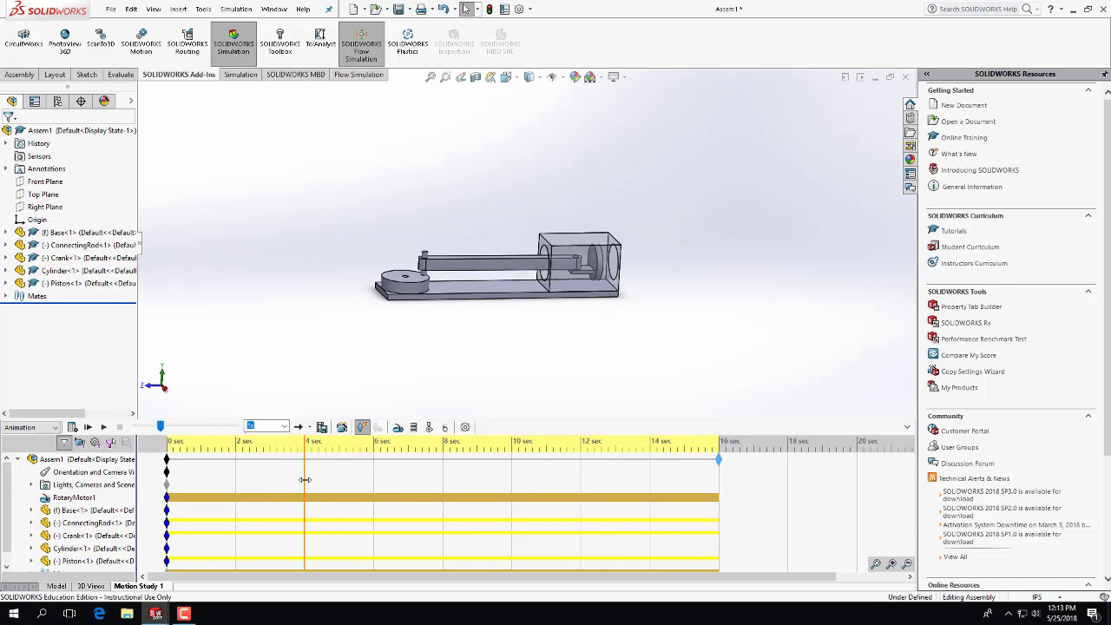
{"action": "middle_click_drag", "start_coordinate": [521, 360], "coordinate": [360, 538]}
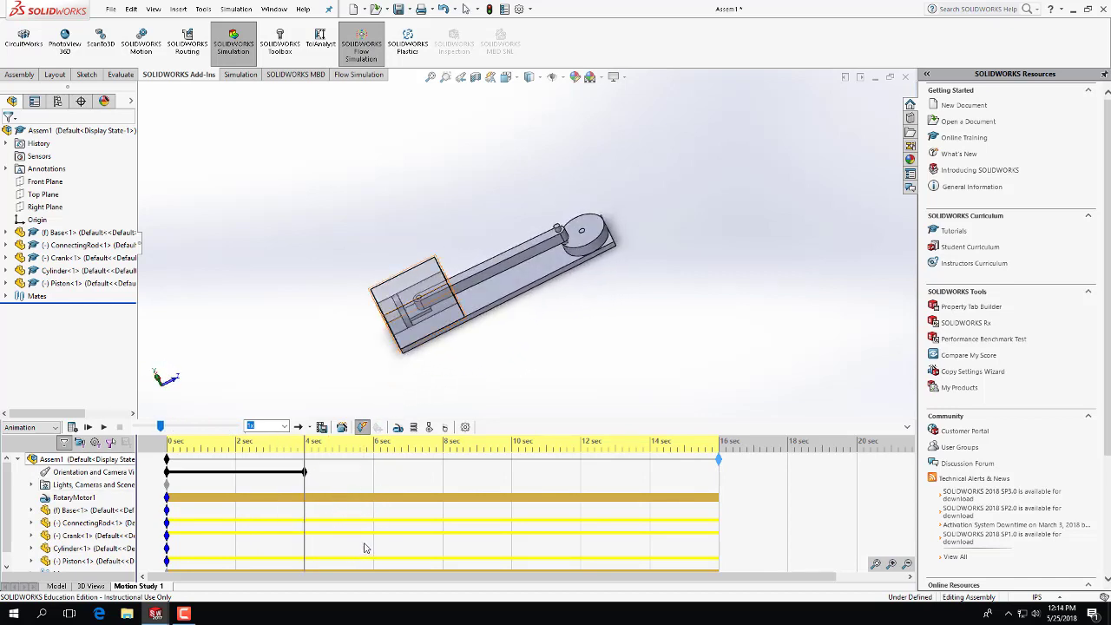
{"action": "left_click_drag", "start_coordinate": [303, 486], "coordinate": [459, 475]}
{"action": "middle_click_drag", "start_coordinate": [573, 346], "coordinate": [520, 483]}
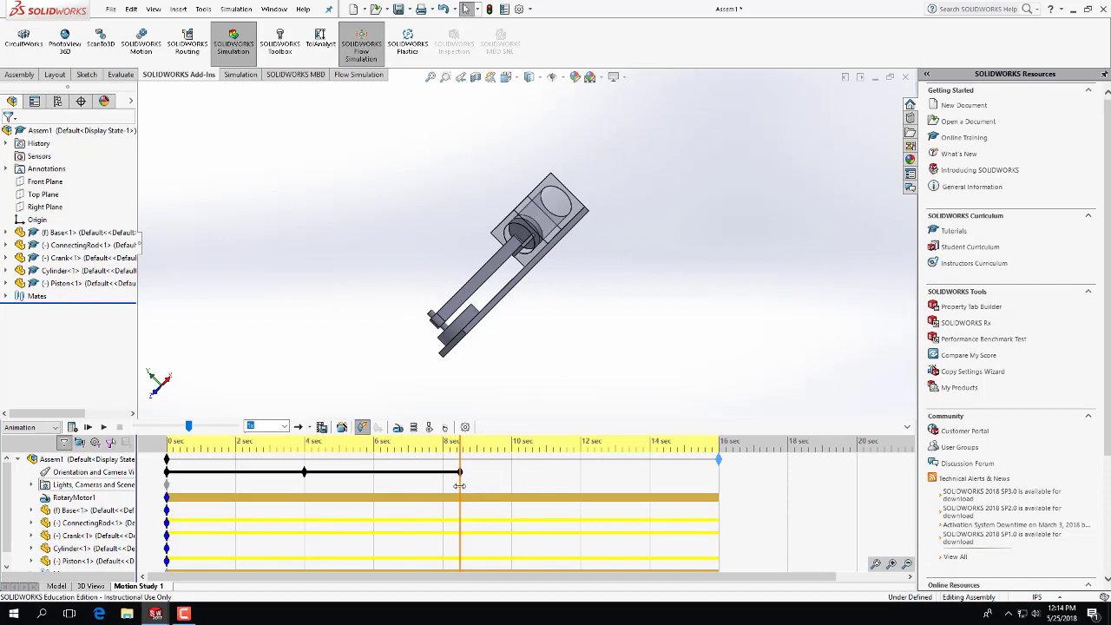
{"action": "left_click_drag", "start_coordinate": [459, 486], "coordinate": [646, 480]}
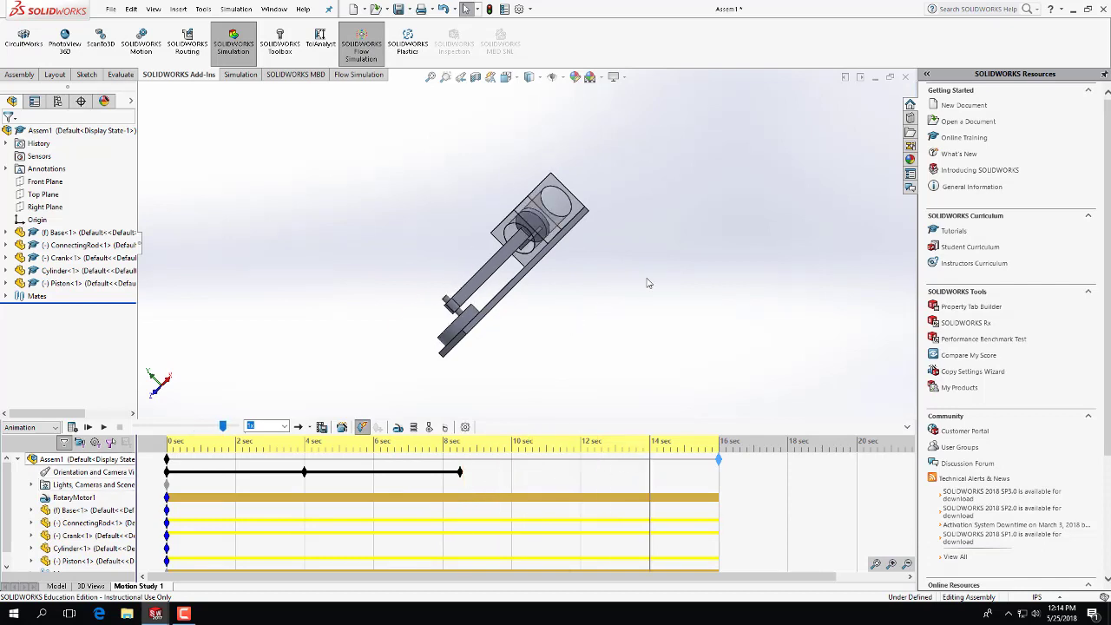
{"action": "mouse_move", "coordinate": [622, 466]}
{"action": "middle_mouse_down"}
{"action": "mouse_move", "coordinate": [596, 484]}
{"action": "mouse_move", "coordinate": [611, 519]}
{"action": "mouse_move", "coordinate": [614, 465]}
{"action": "middle_mouse_up"}
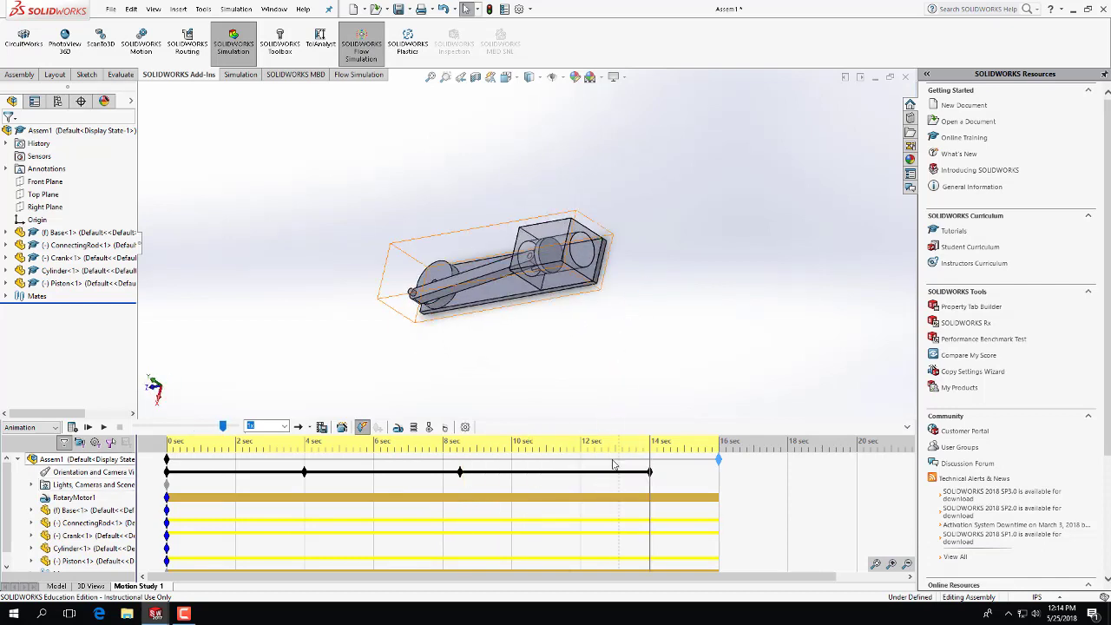
Recalculate the study and play it from the start with the turning camera
{"action": "left_click", "coordinate": [73, 430]}
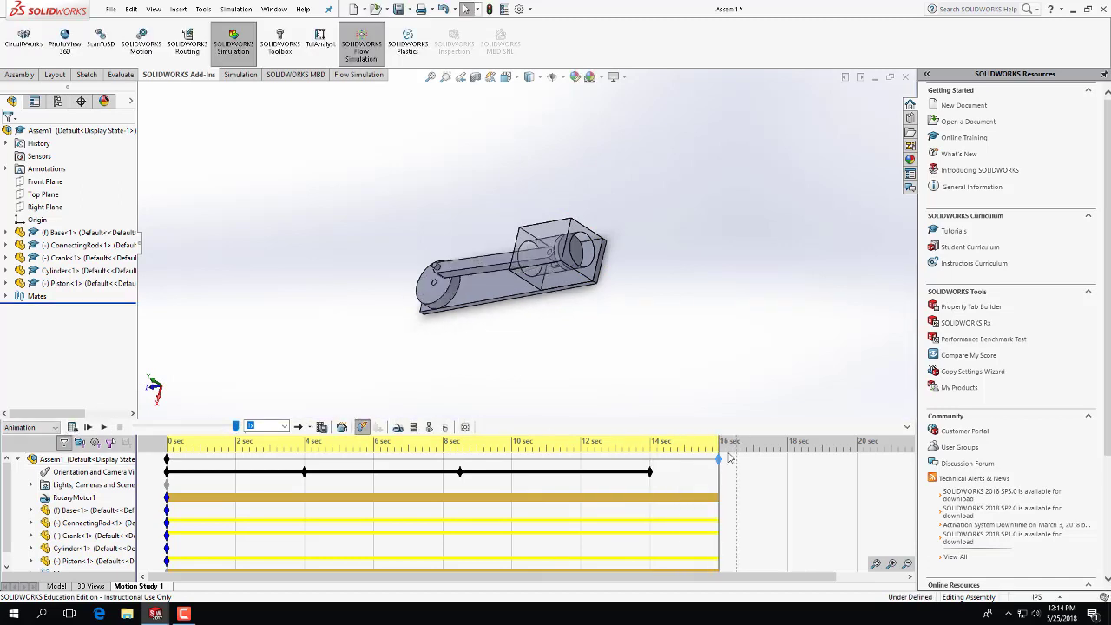
{"action": "left_click", "coordinate": [165, 486]}
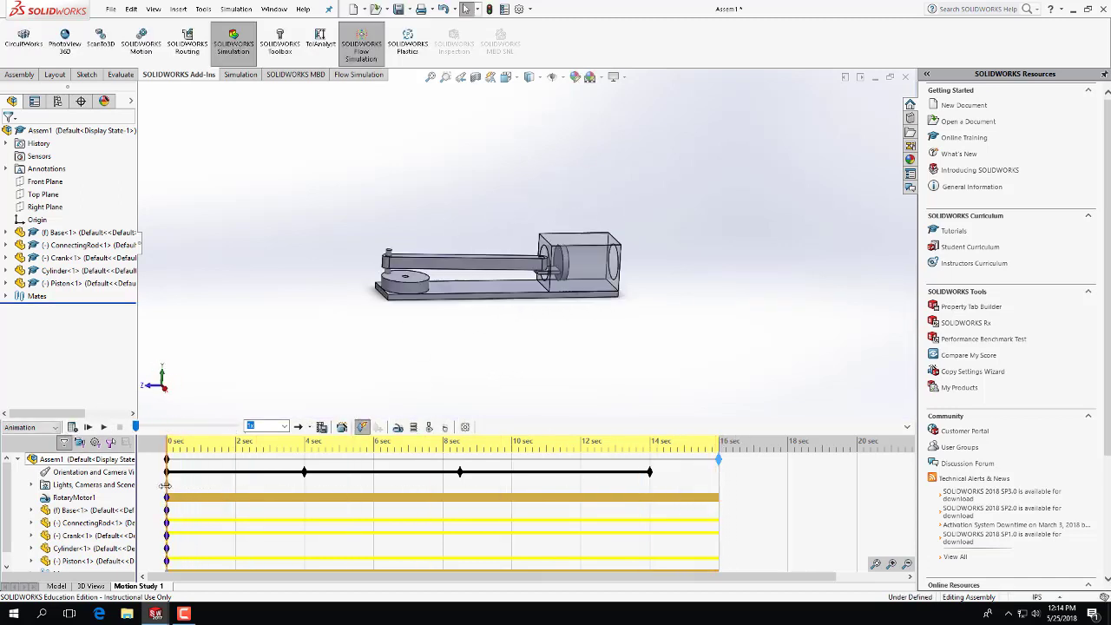
{"action": "left_click", "coordinate": [89, 427]}
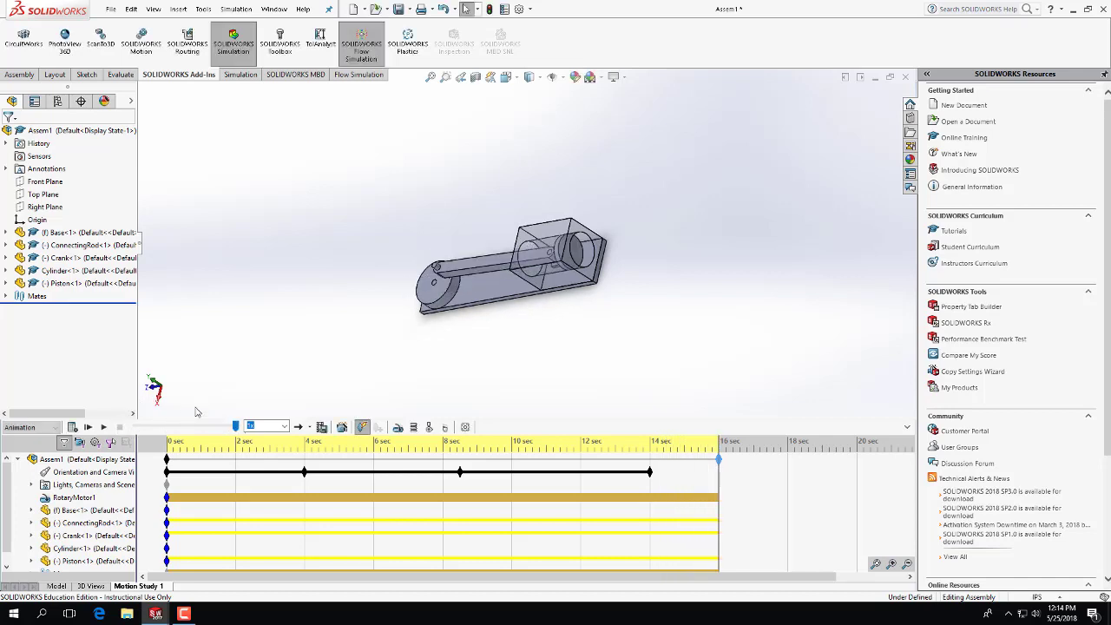
Drag the 4-second camera key over to the 14-second mark
{"action": "left_click_drag", "start_coordinate": [305, 476], "coordinate": [524, 486]}
{"action": "left_click_drag", "start_coordinate": [653, 477], "coordinate": [655, 478]}
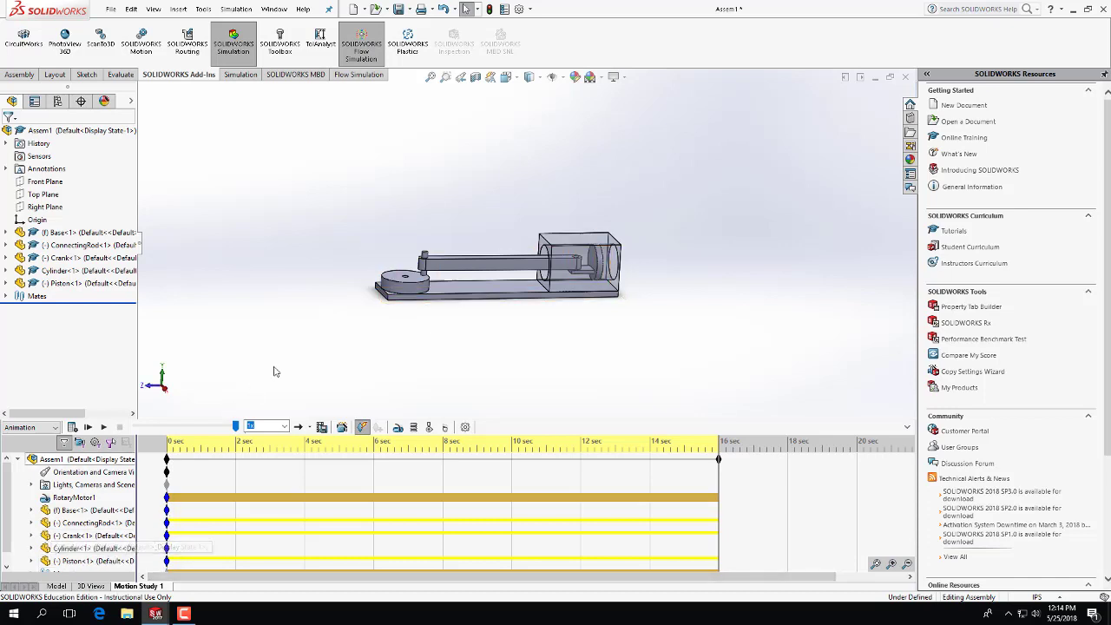
{"action": "middle_click_drag", "start_coordinate": [359, 327], "coordinate": [330, 423]}
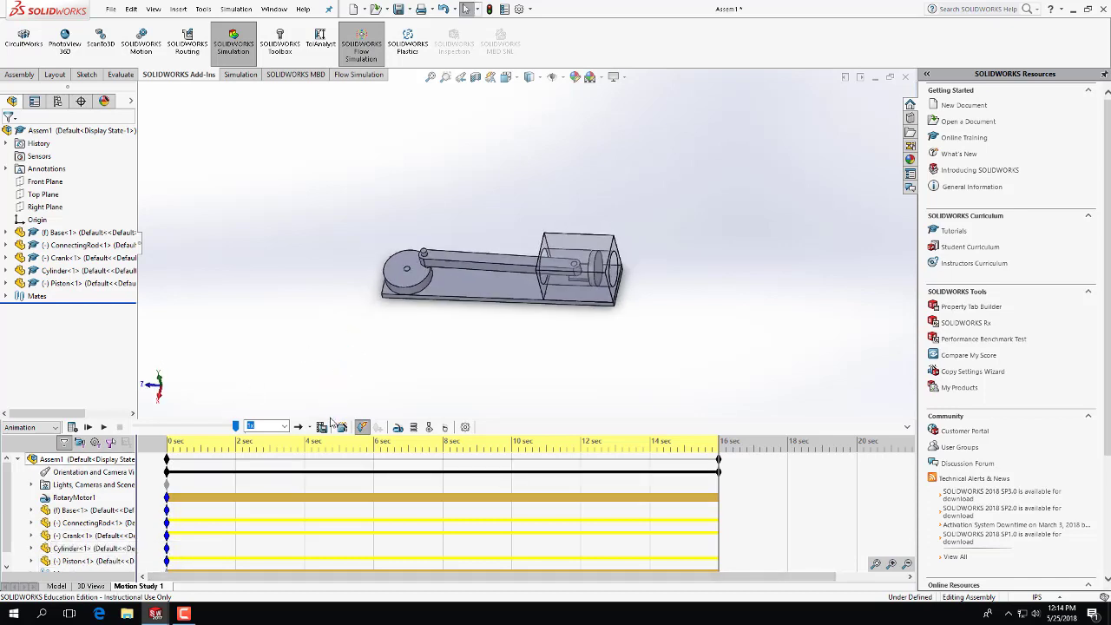
Turn on Disable View Key Creation for Orientation and Camera Views
{"action": "right_click", "coordinate": [97, 488]}
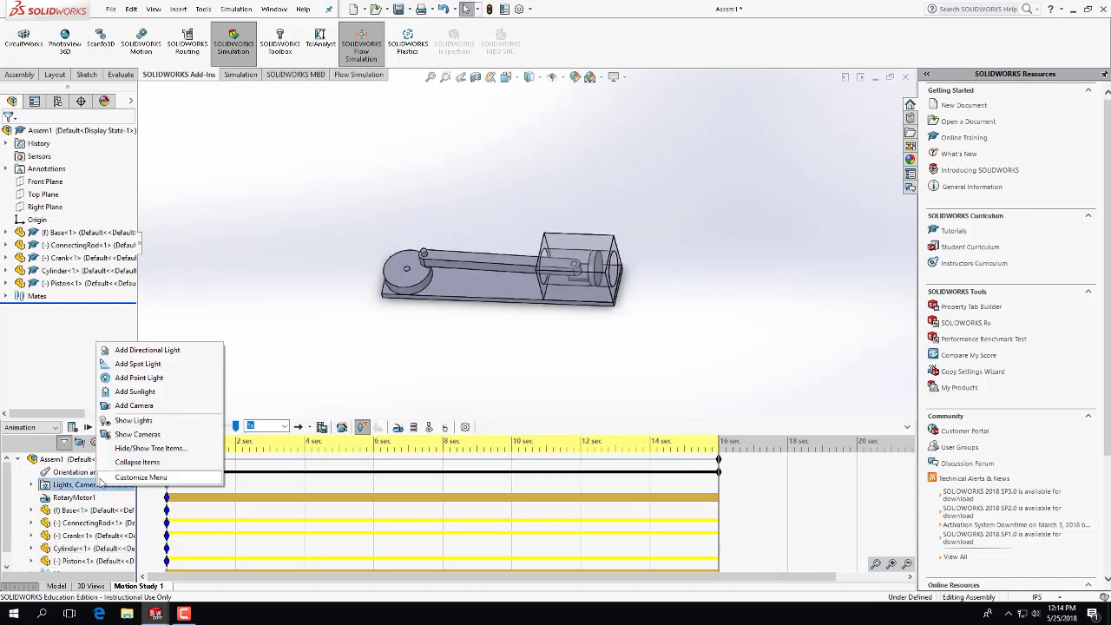
{"action": "right_click", "coordinate": [70, 473]}
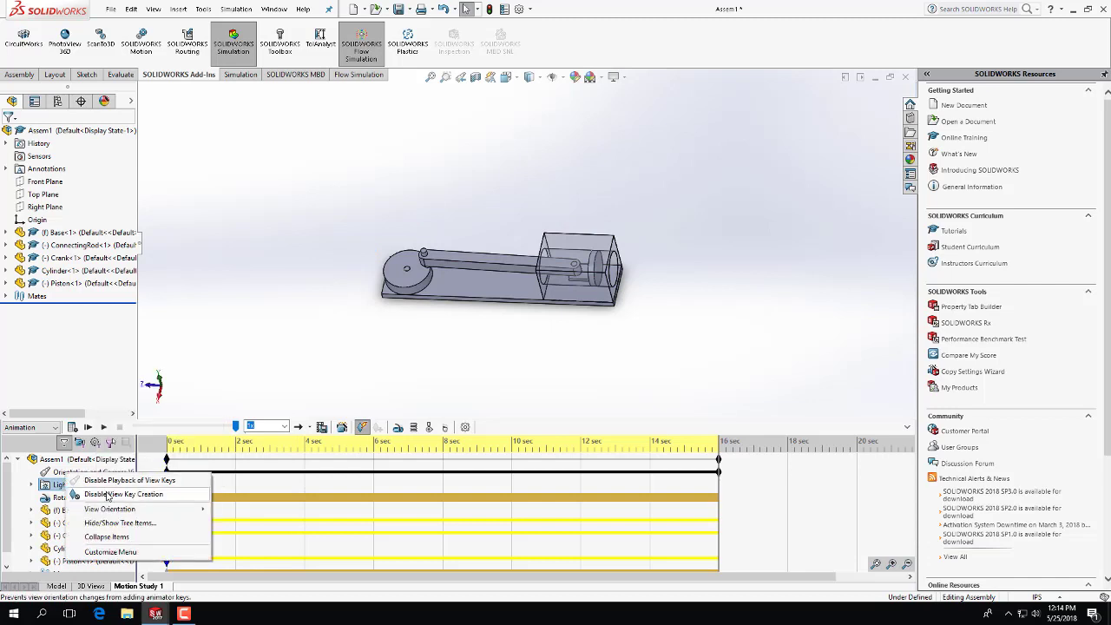
{"action": "left_click", "coordinate": [109, 494]}
Select the 16 sec end key and undo to shorten the study to about 5 sec
{"action": "left_click", "coordinate": [719, 472]}
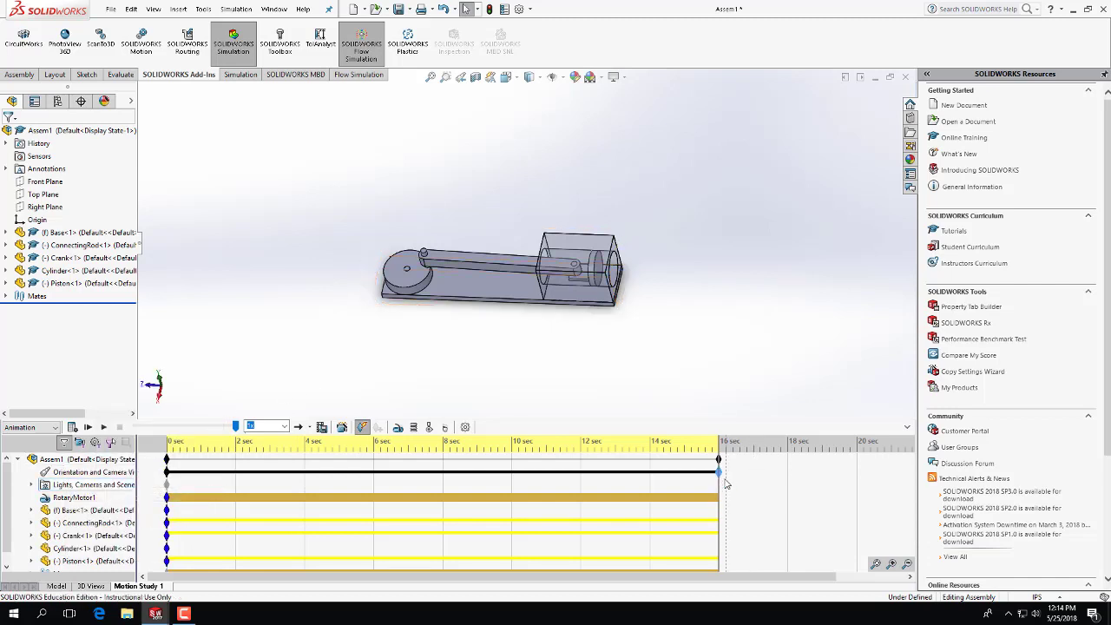
{"action": "key", "text": "ctrl+z"}
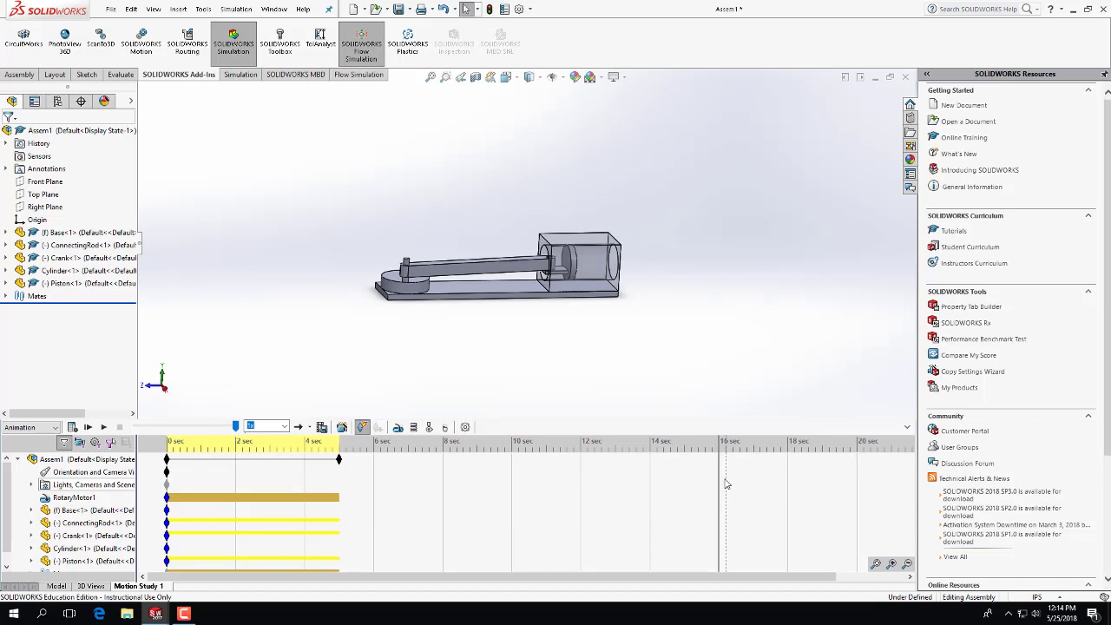
{"action": "middle_click_drag", "start_coordinate": [512, 331], "coordinate": [486, 383]}
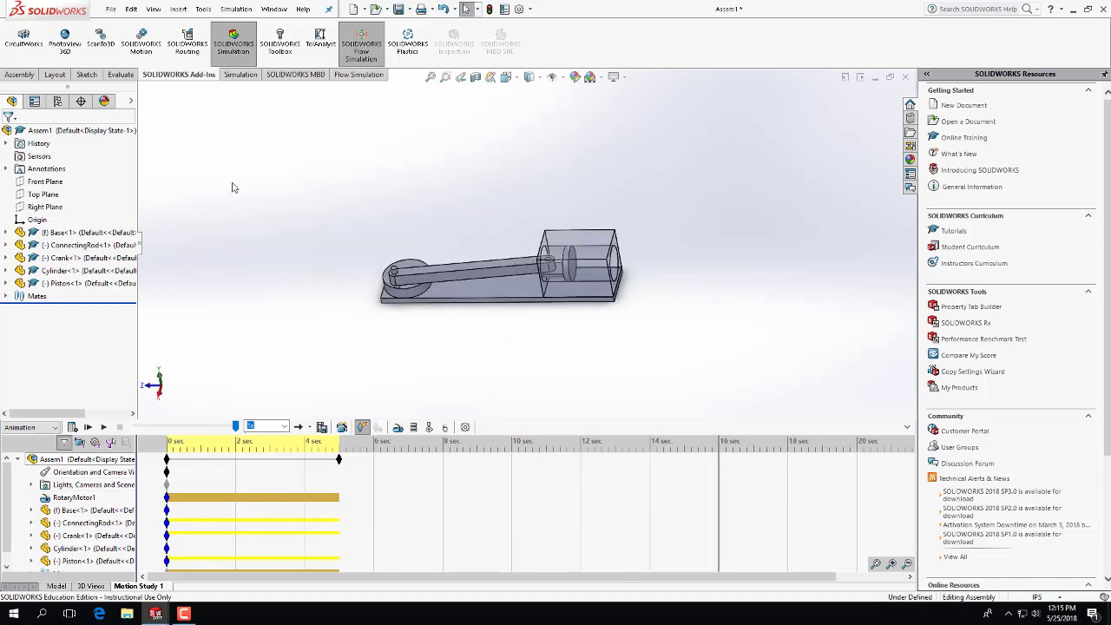
Start Sketch1 on the connecting rod face, then exit it without drawing anything
{"action": "left_click", "coordinate": [90, 75]}
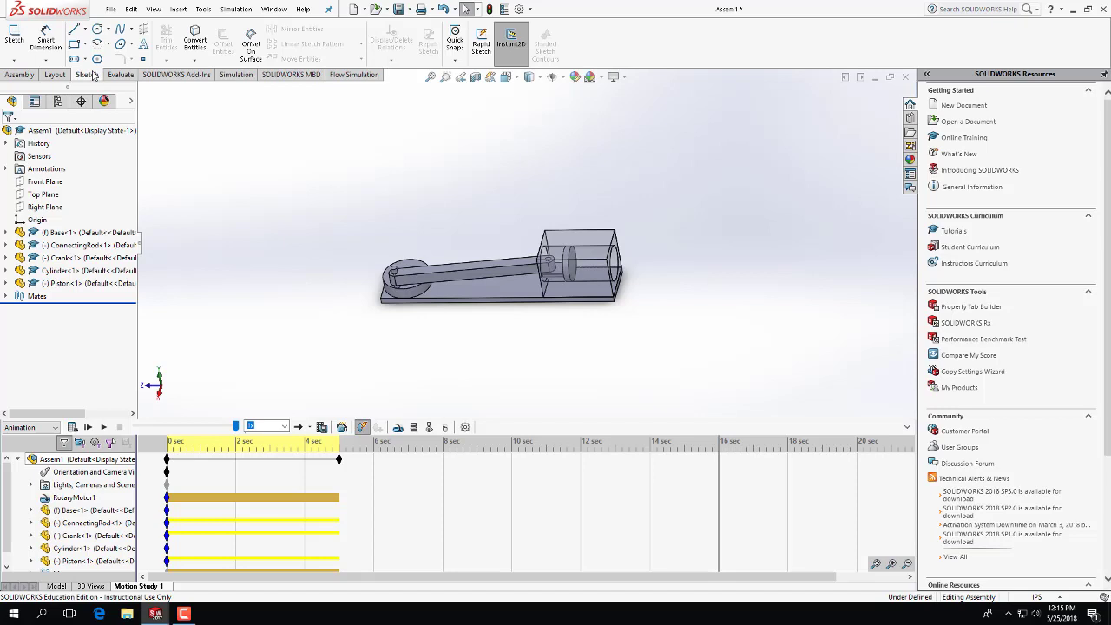
{"action": "left_click", "coordinate": [17, 44]}
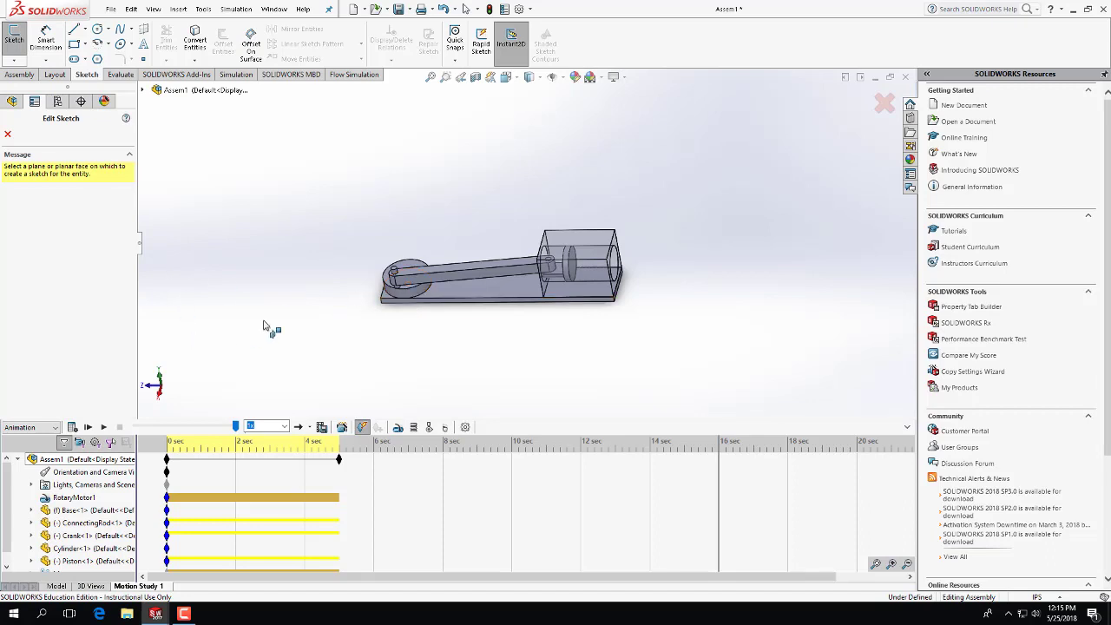
{"action": "left_click", "coordinate": [475, 265]}
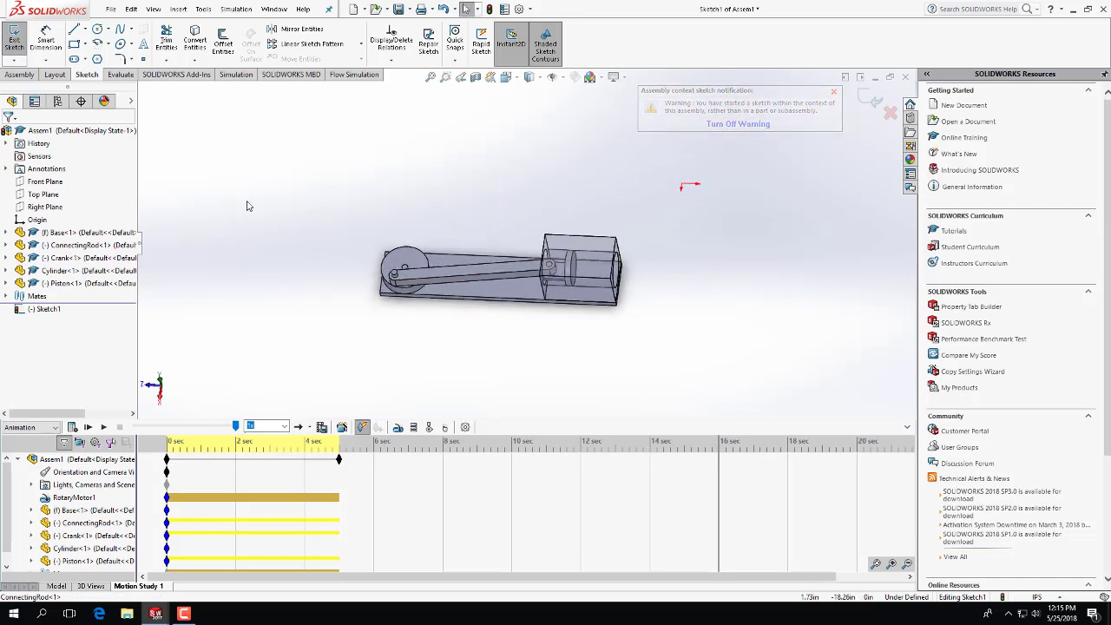
{"action": "right_click", "coordinate": [35, 310]}
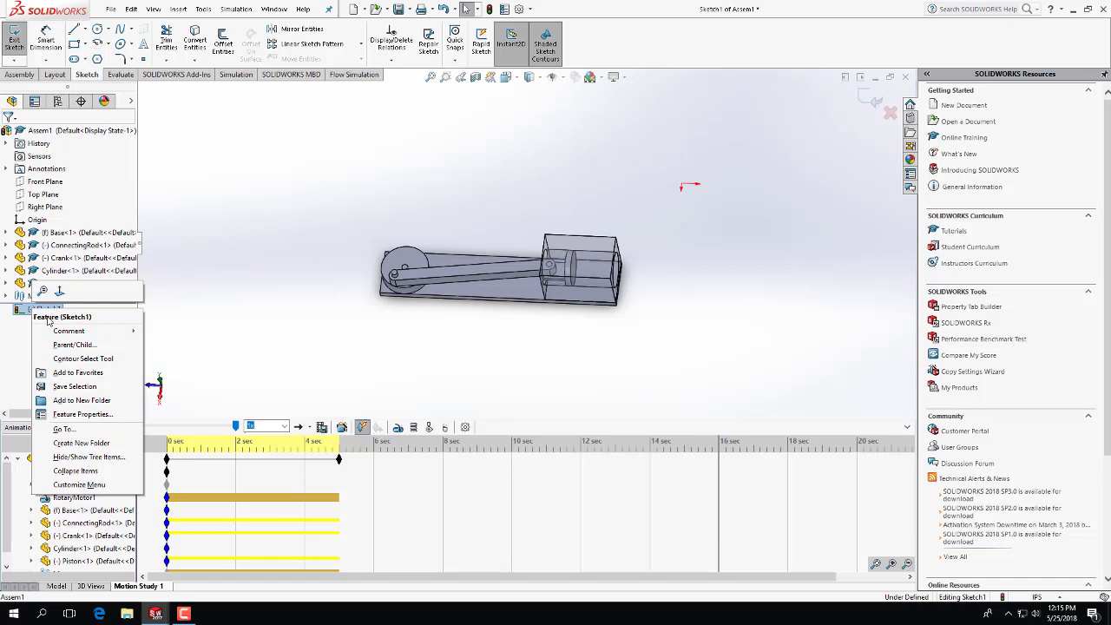
{"action": "left_click", "coordinate": [28, 320]}
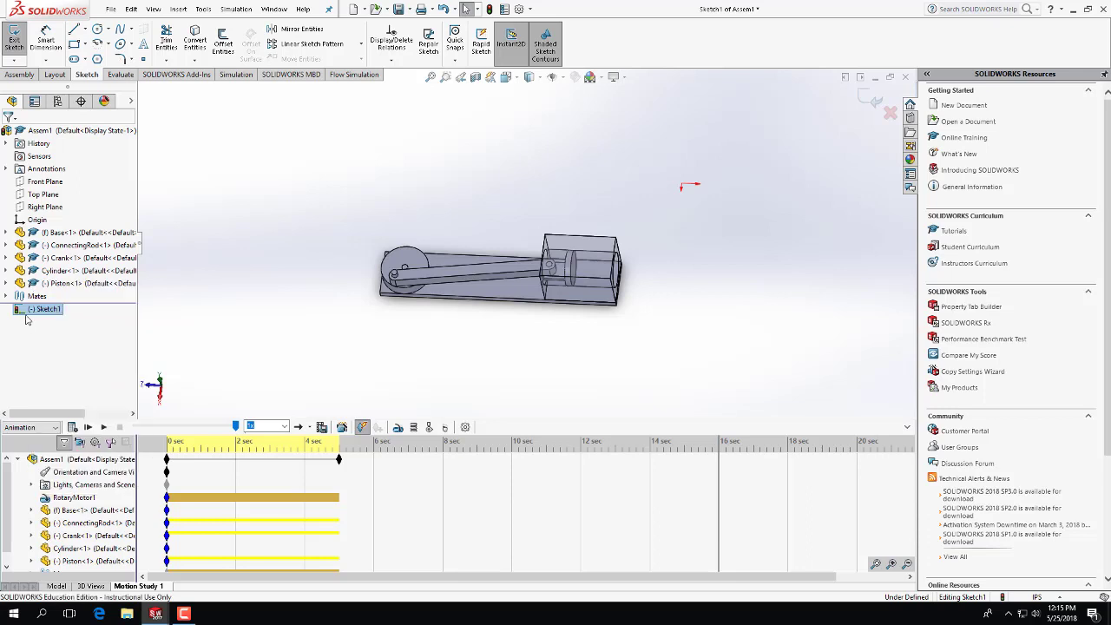
{"action": "left_click", "coordinate": [14, 39]}
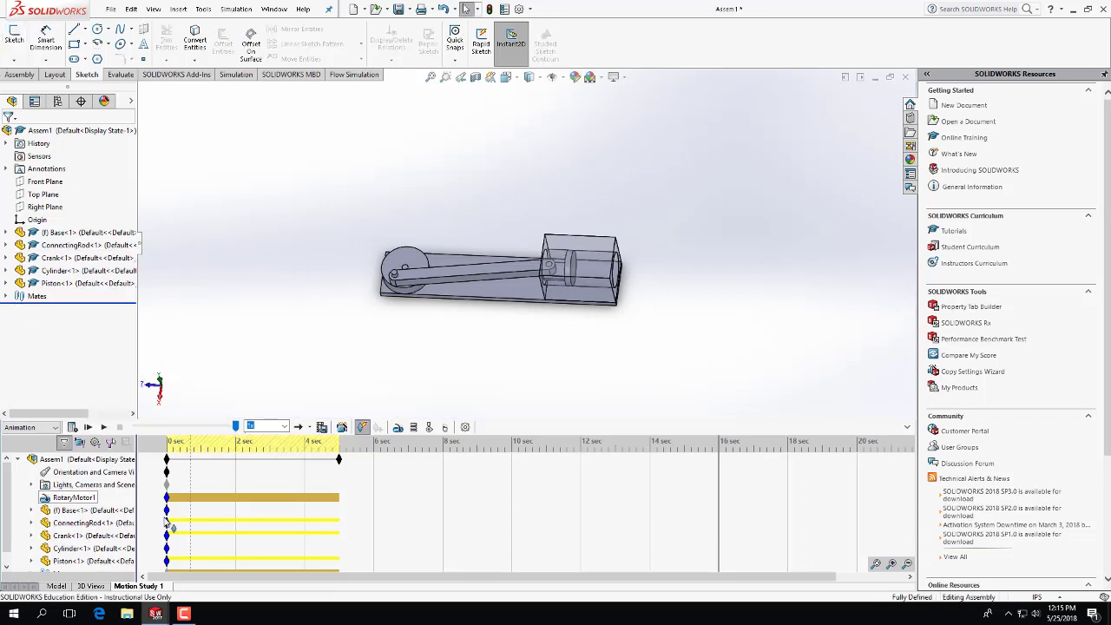
Return to the Model view from a higher angle and open then exit Sketch2 on the piston face
{"action": "left_click", "coordinate": [60, 586]}
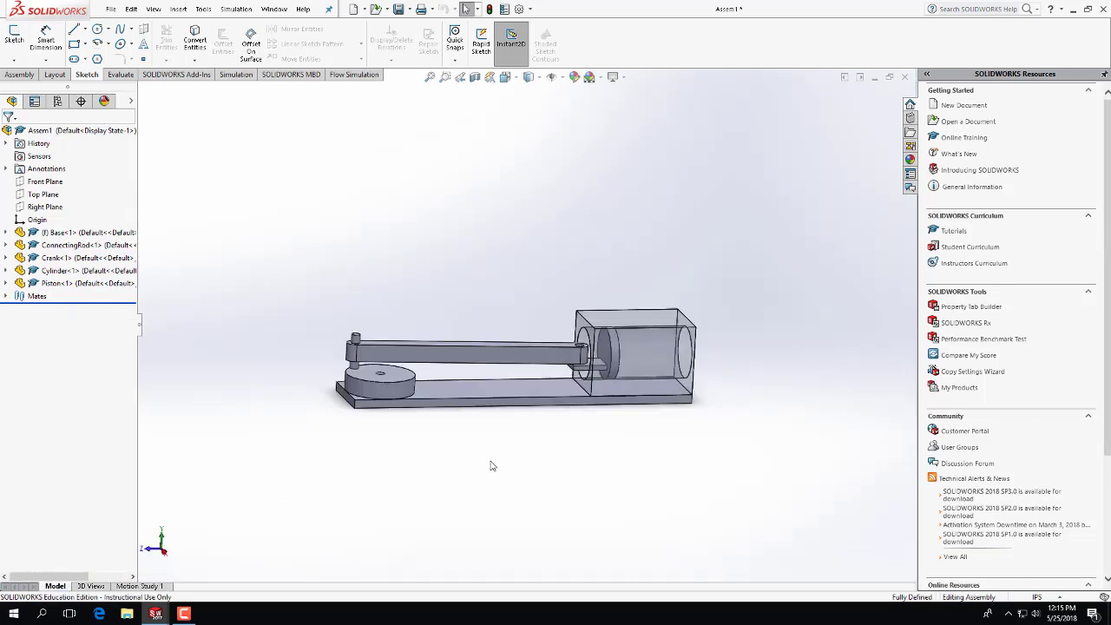
{"action": "middle_click_drag", "start_coordinate": [490, 466], "coordinate": [477, 529]}
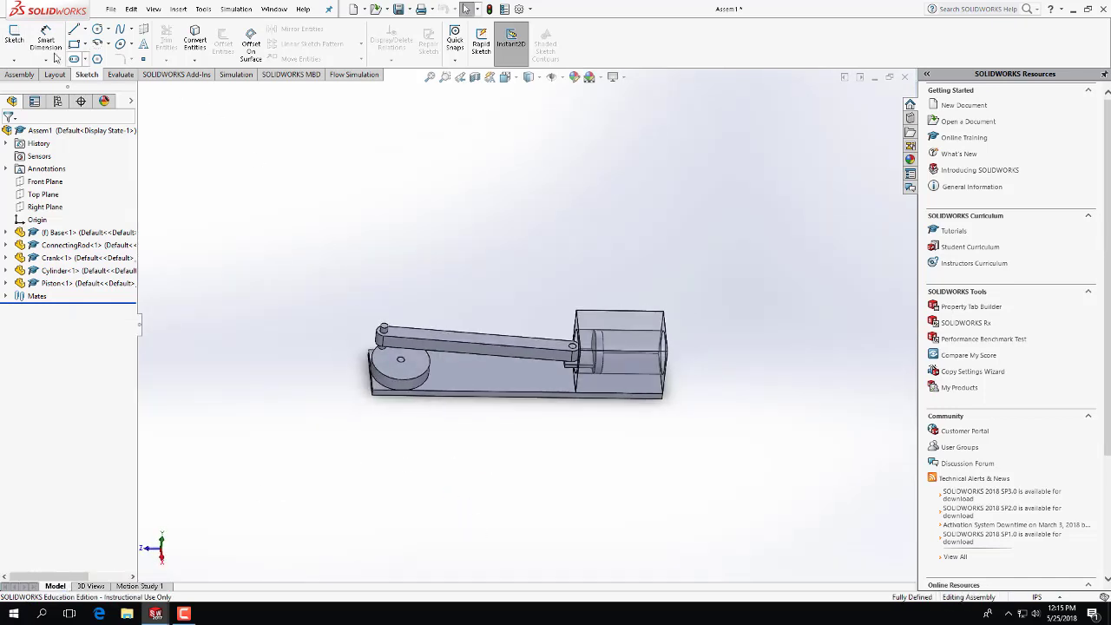
{"action": "left_click", "coordinate": [14, 37]}
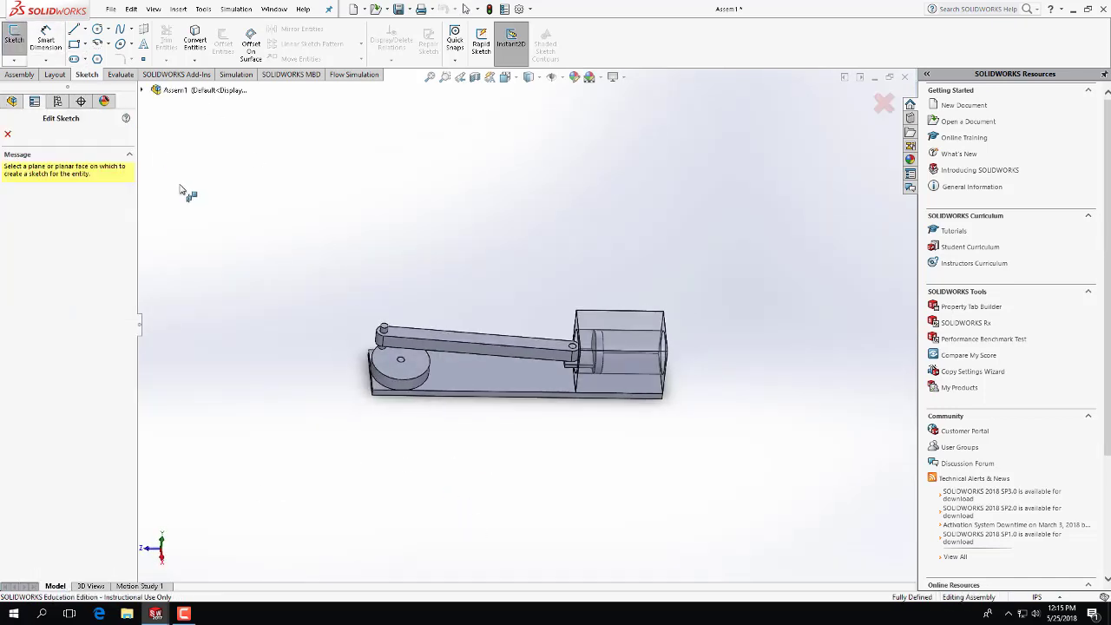
{"action": "left_click", "coordinate": [579, 364]}
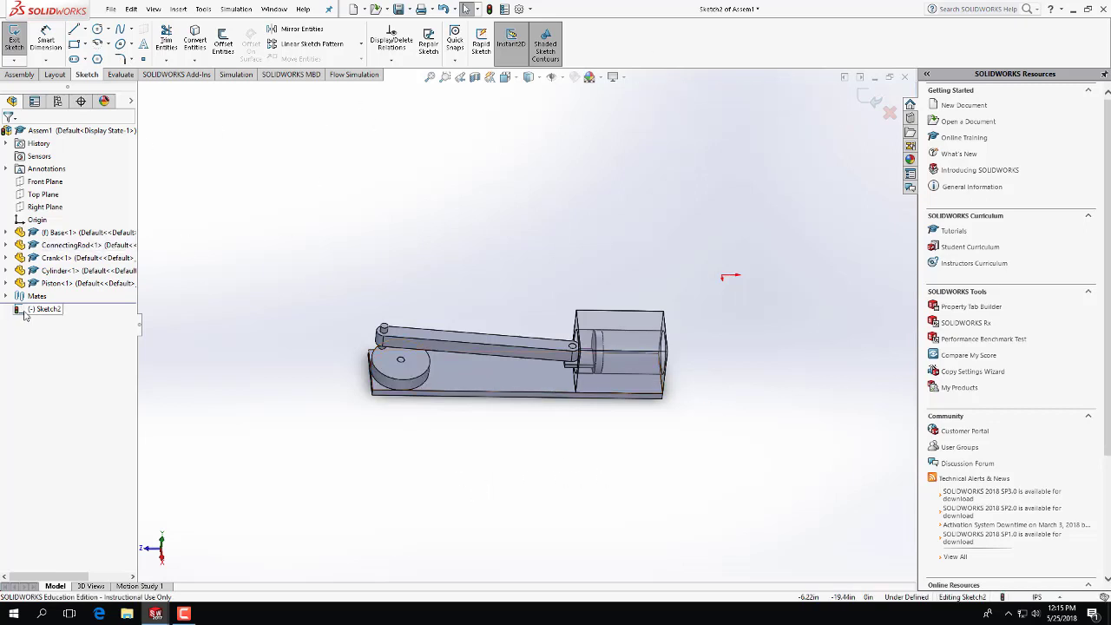
{"action": "left_click", "coordinate": [13, 48]}
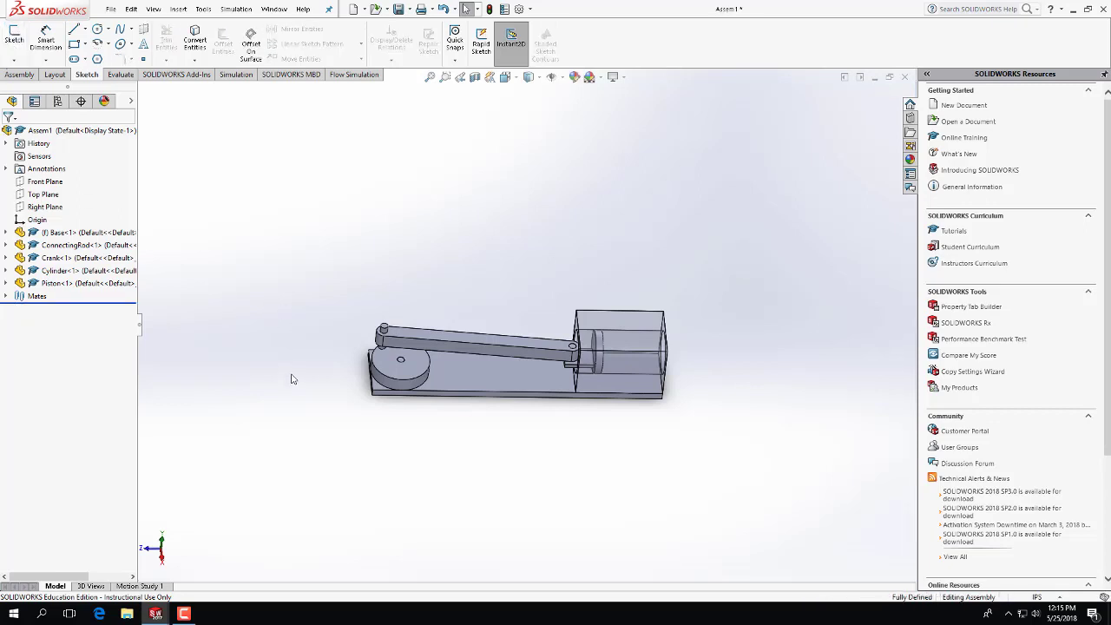
Browse the Assembly, Layout and Sketch toolbars, then bring up a File Explorer window
{"action": "left_click", "coordinate": [31, 75]}
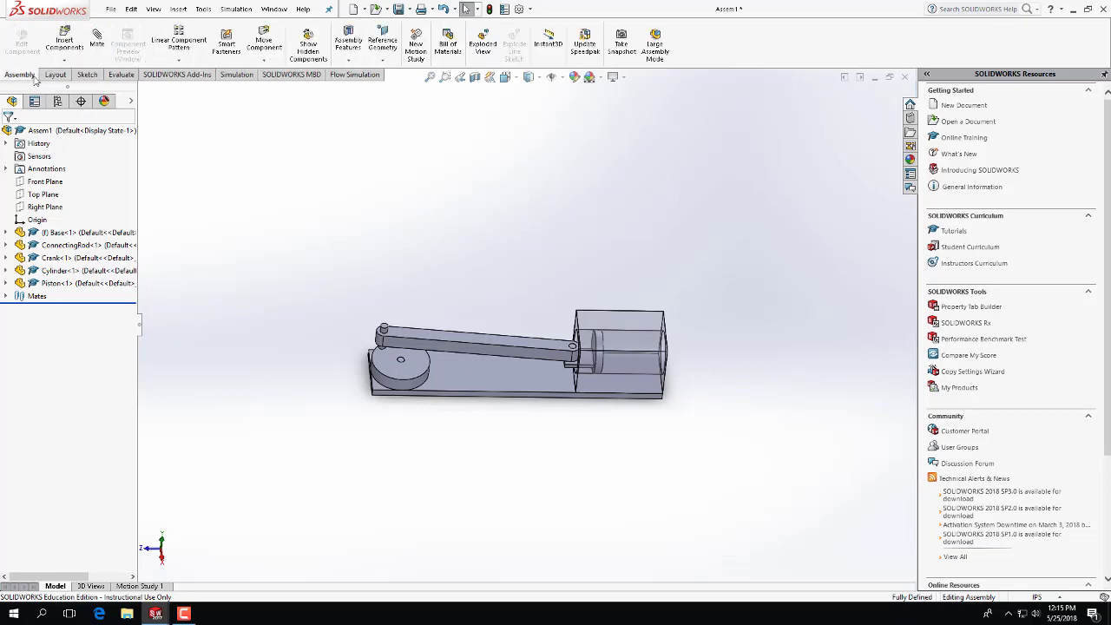
{"action": "left_click", "coordinate": [56, 76]}
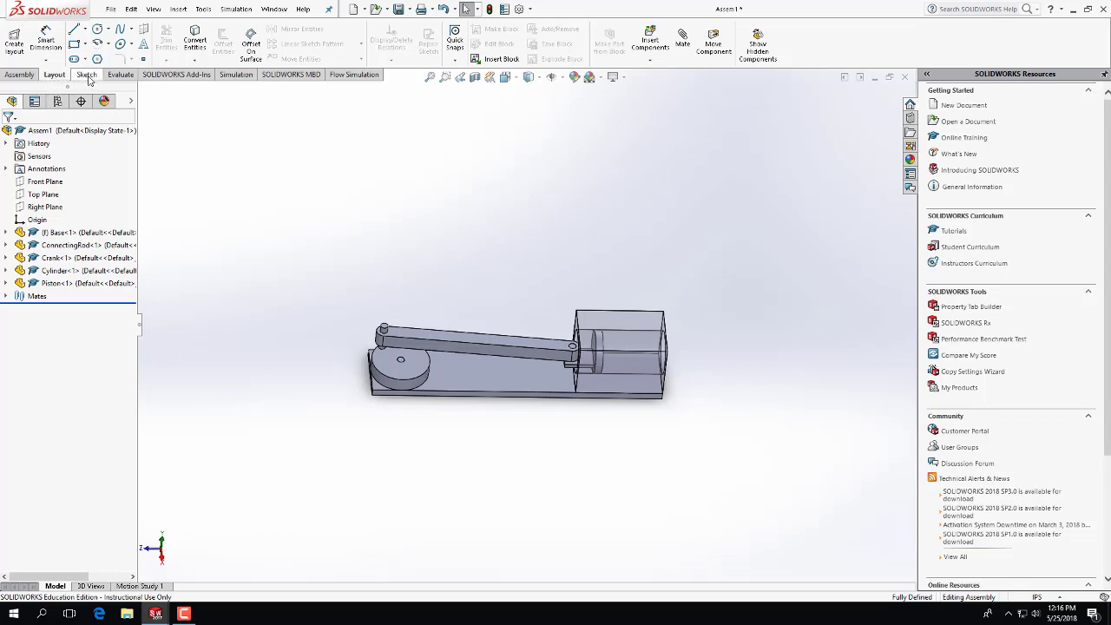
{"action": "left_click", "coordinate": [87, 75]}
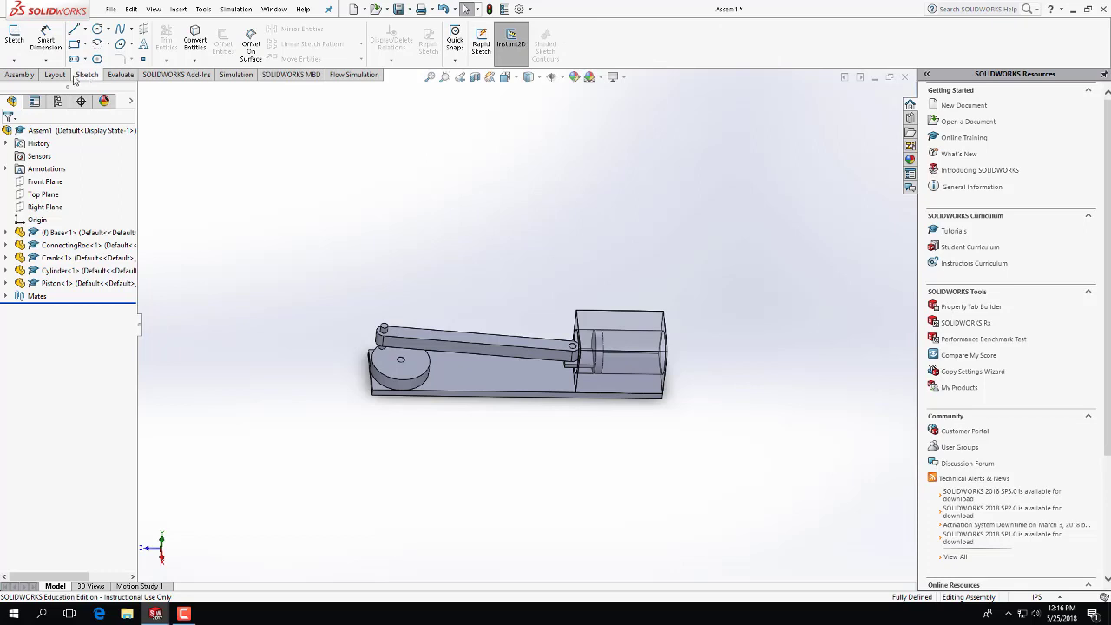
{"action": "left_click", "coordinate": [127, 614]}
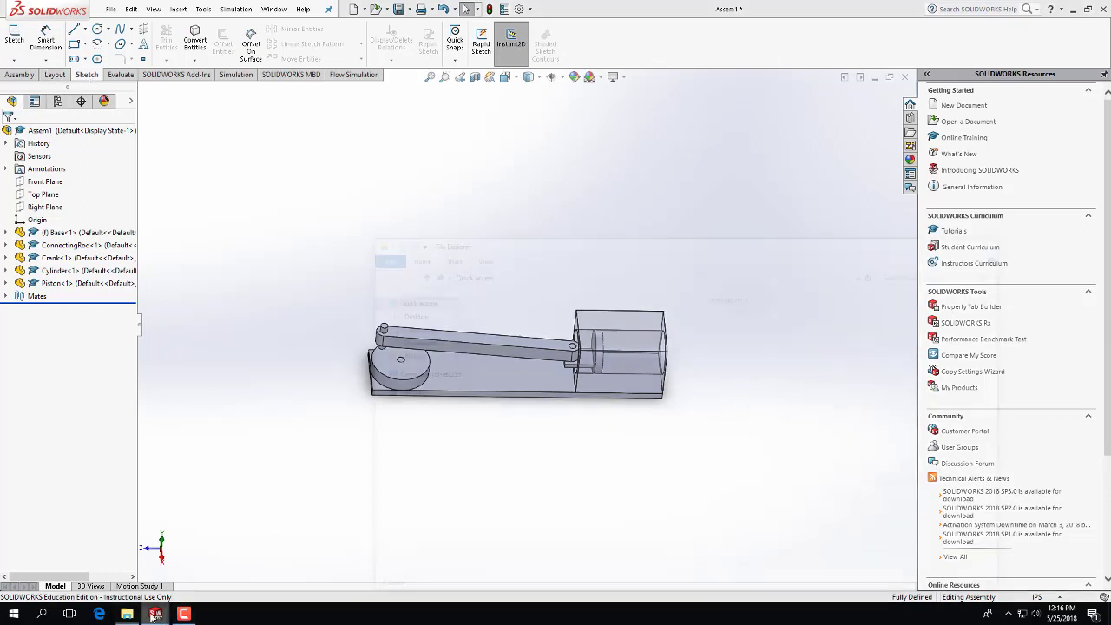
{"action": "left_click", "coordinate": [184, 613]}
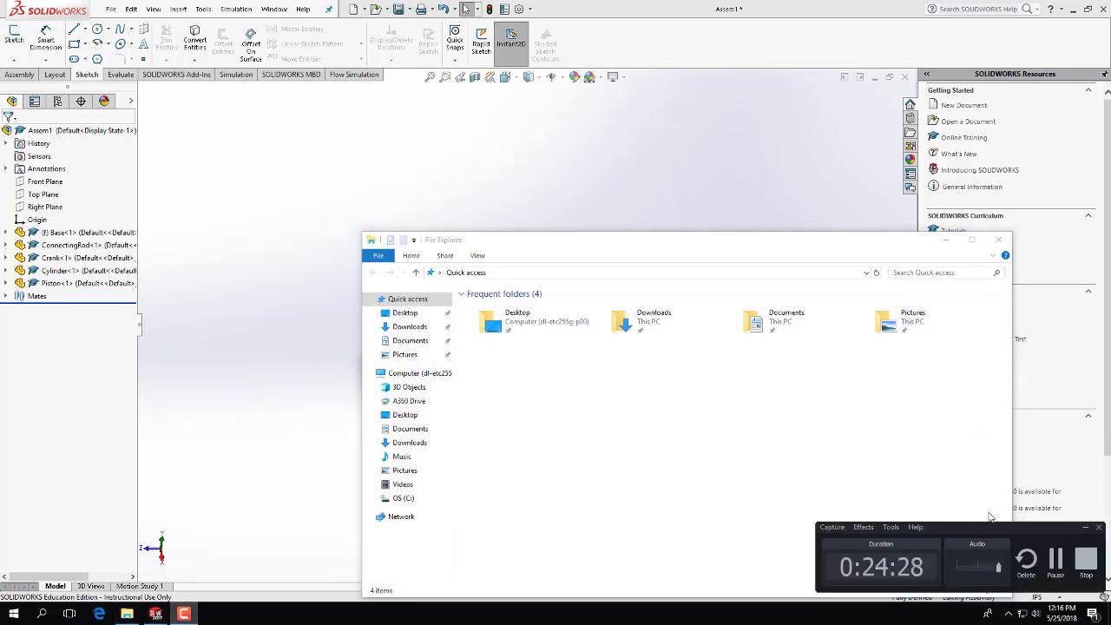
{"action": "left_click", "coordinate": [1053, 561]}
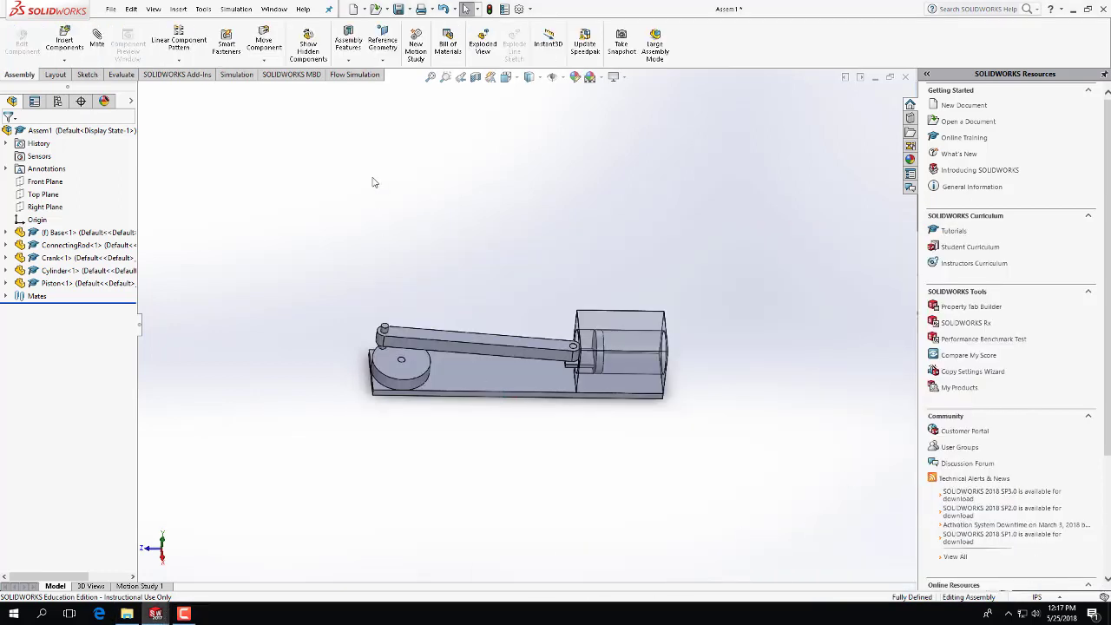
Start a new reference plane using the Top Plane as its reference
{"action": "left_click", "coordinate": [389, 66]}
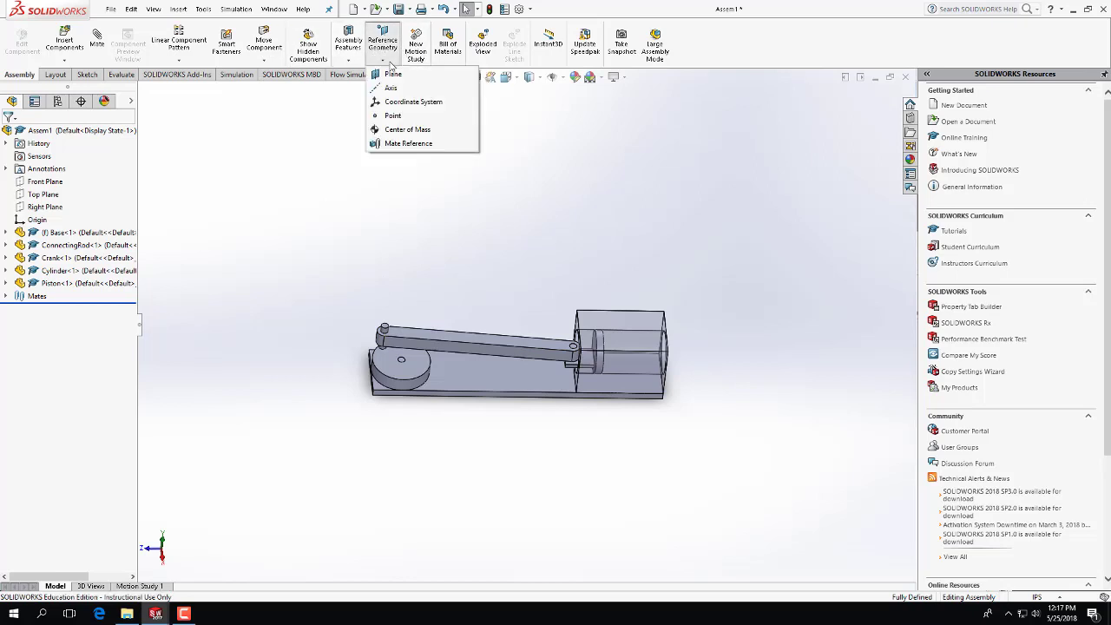
{"action": "left_click", "coordinate": [393, 74]}
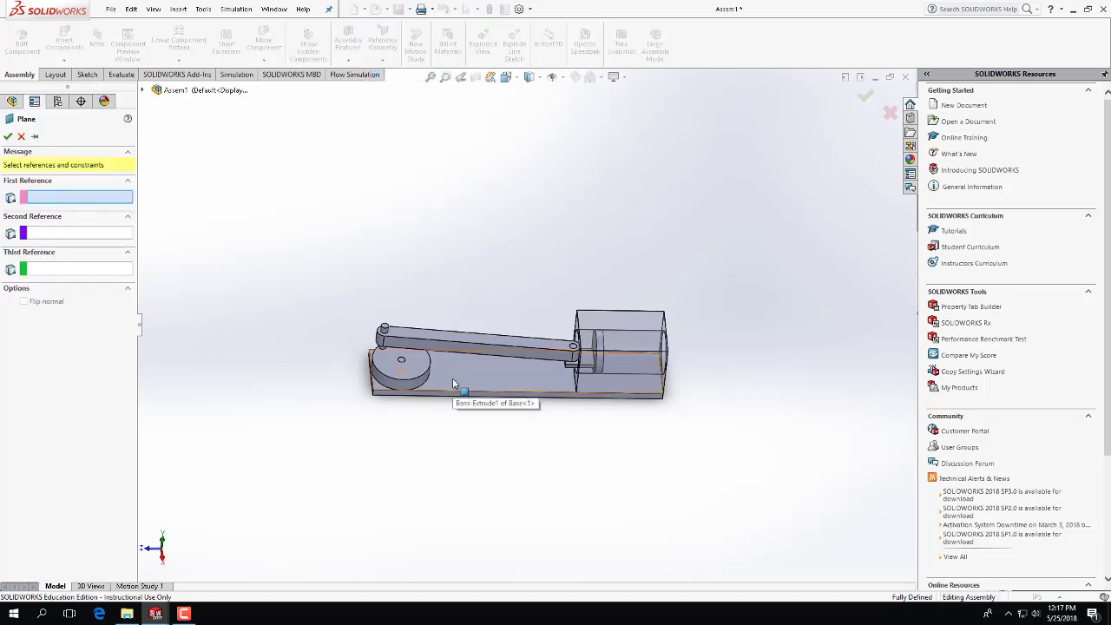
{"action": "left_click", "coordinate": [144, 90]}
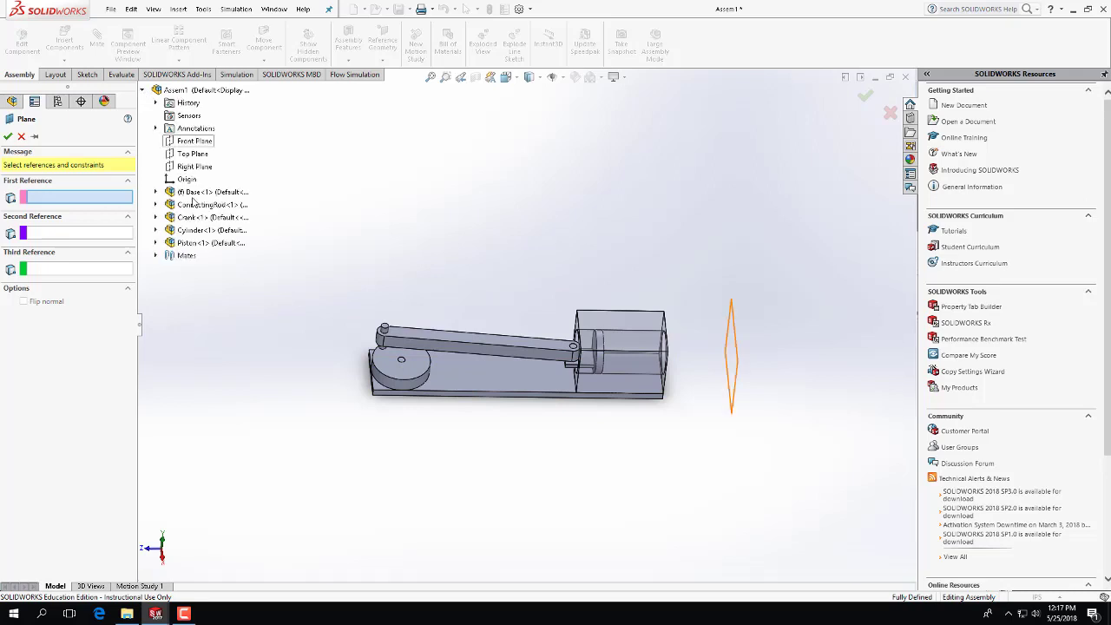
{"action": "left_click", "coordinate": [196, 154]}
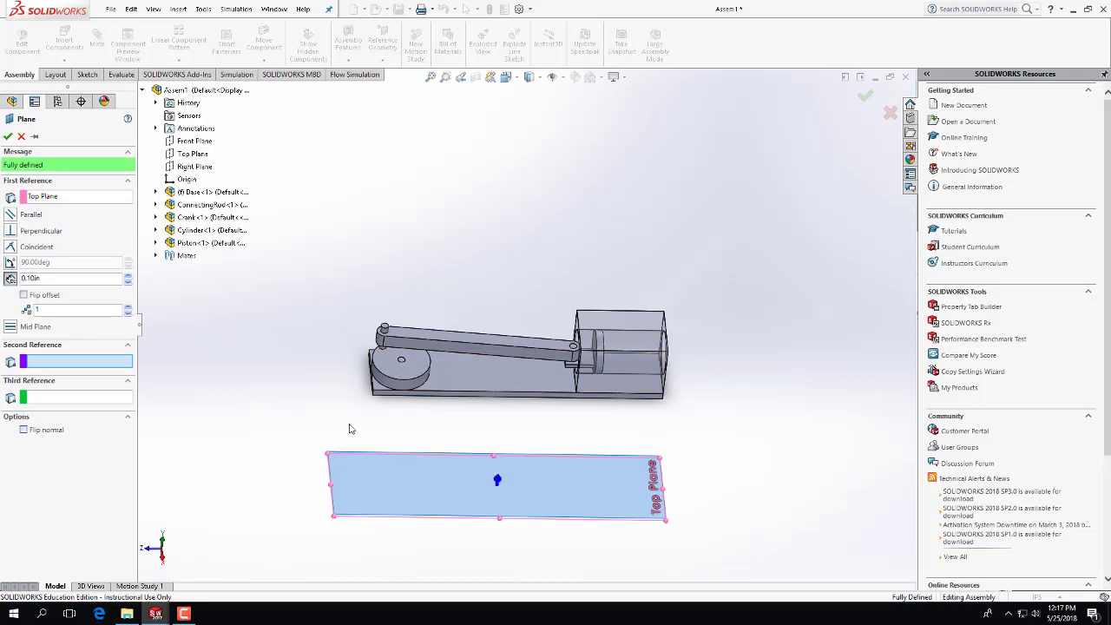
Set the plane's offset distance to 6.50 in and confirm PLANE1
{"action": "double_click", "coordinate": [28, 278]}
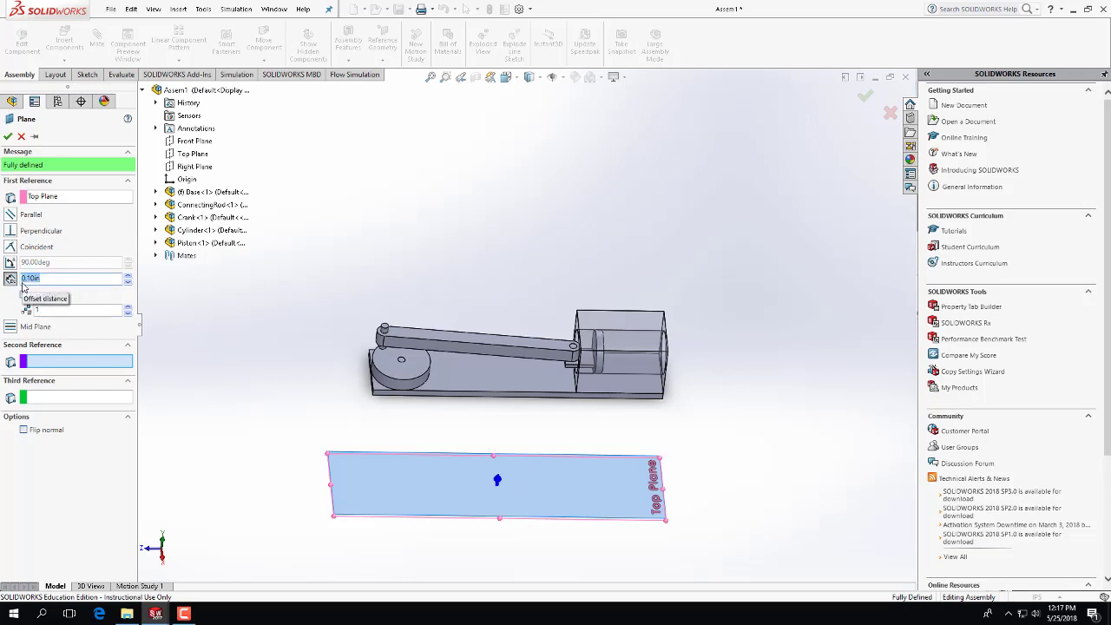
{"action": "type", "text": "2"}
{"action": "key", "text": "Return"}
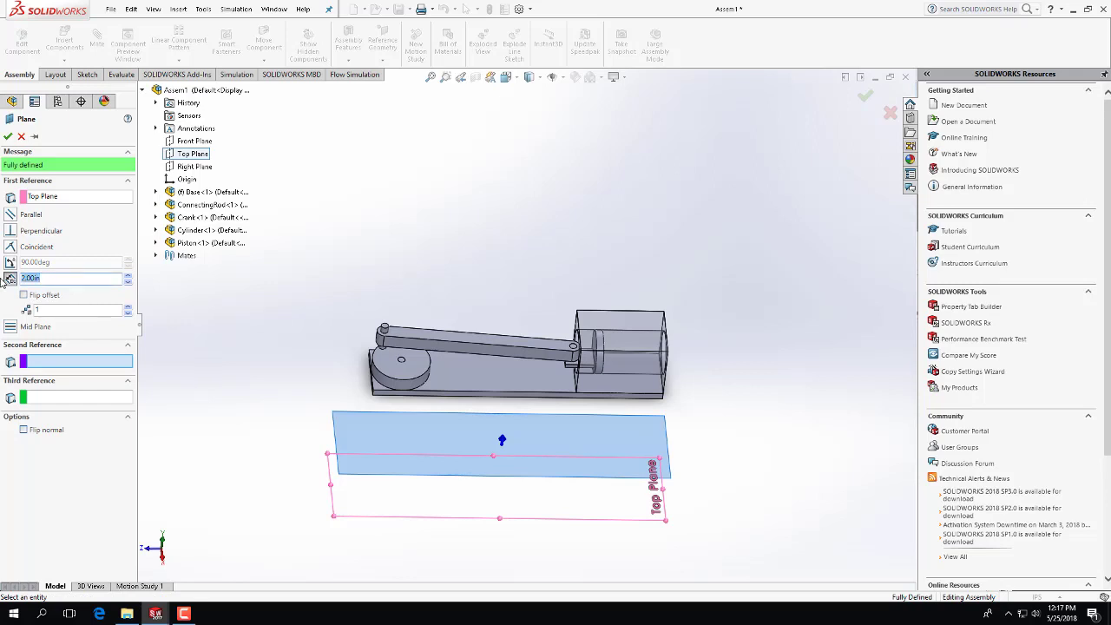
{"action": "type", "text": "6"}
{"action": "key", "text": "Return"}
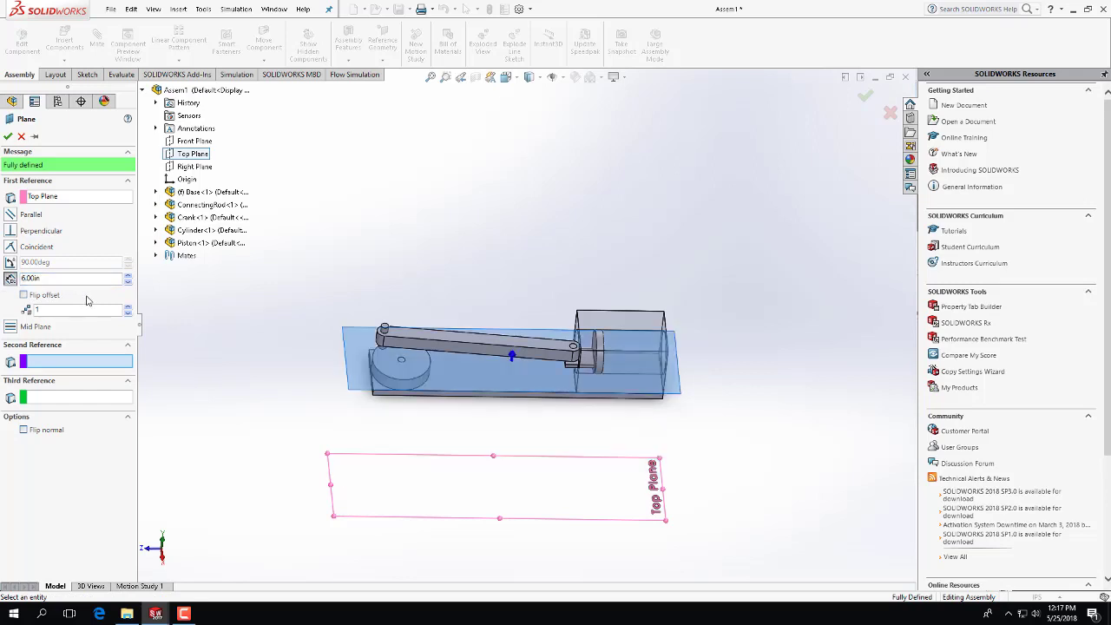
{"action": "key", "text": "ctrl+1"}
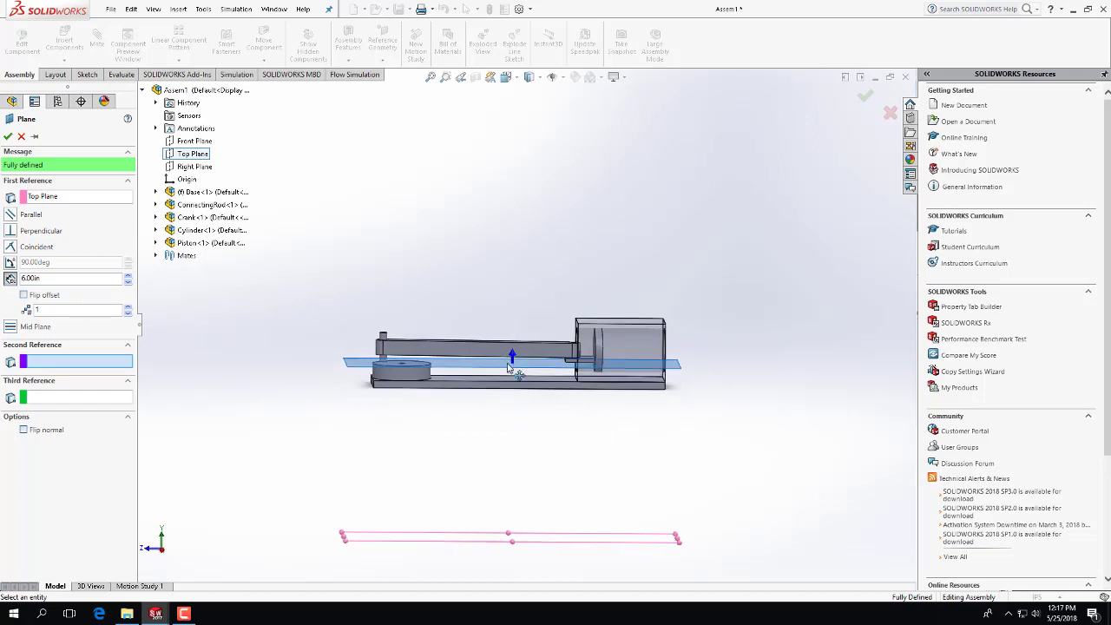
{"action": "left_click", "coordinate": [51, 277]}
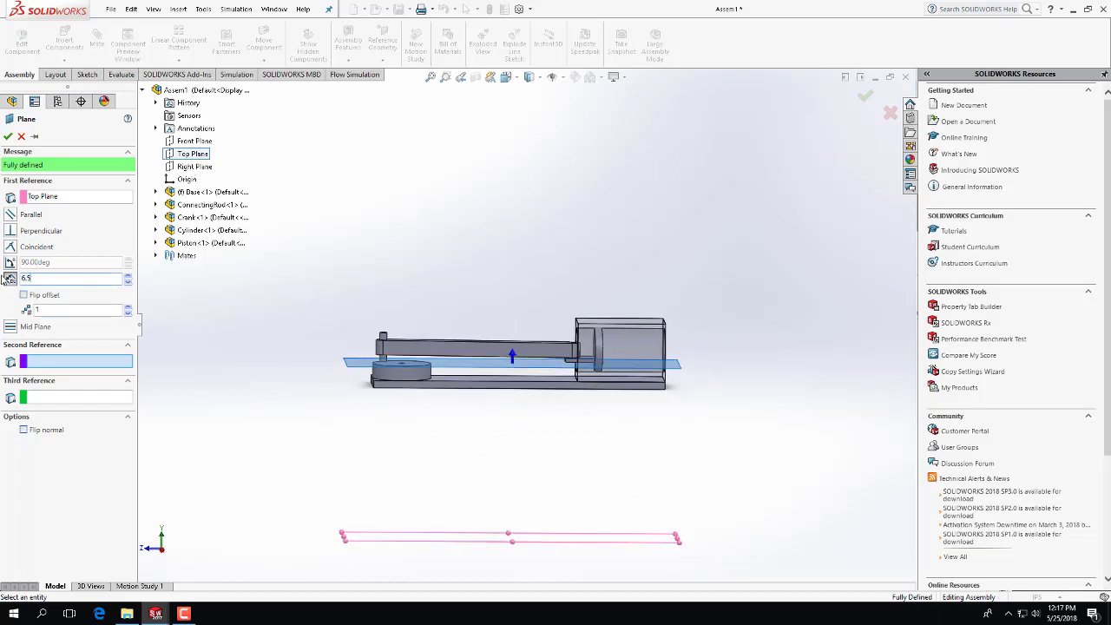
{"action": "type", "text": "6.5"}
{"action": "key", "text": "Return"}
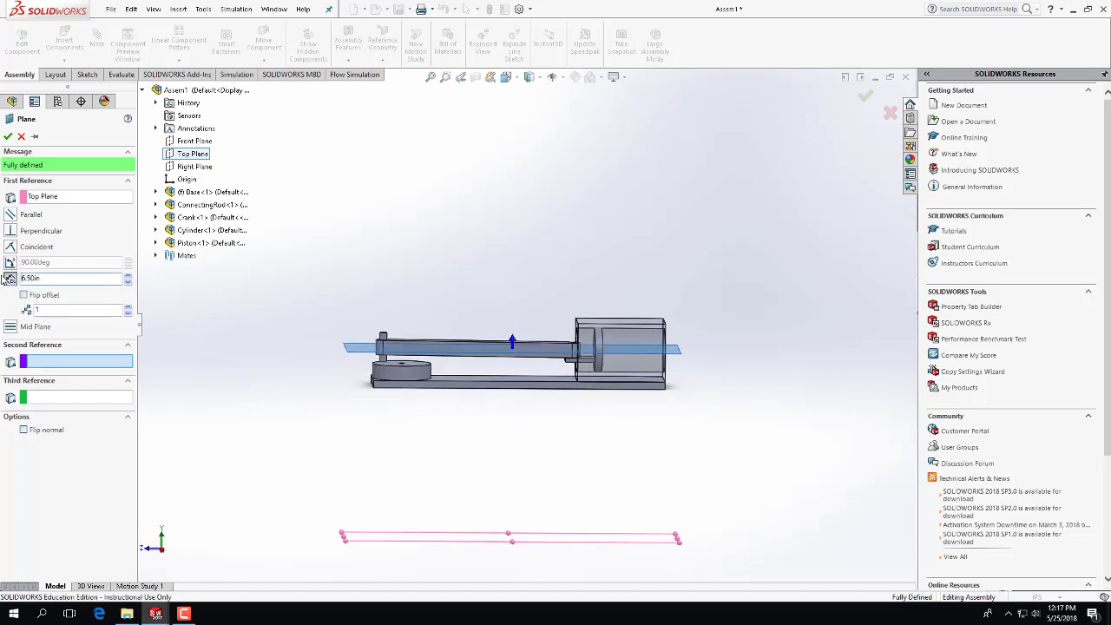
{"action": "left_click", "coordinate": [9, 137]}
{"action": "middle_click_drag", "start_coordinate": [414, 221], "coordinate": [420, 350]}
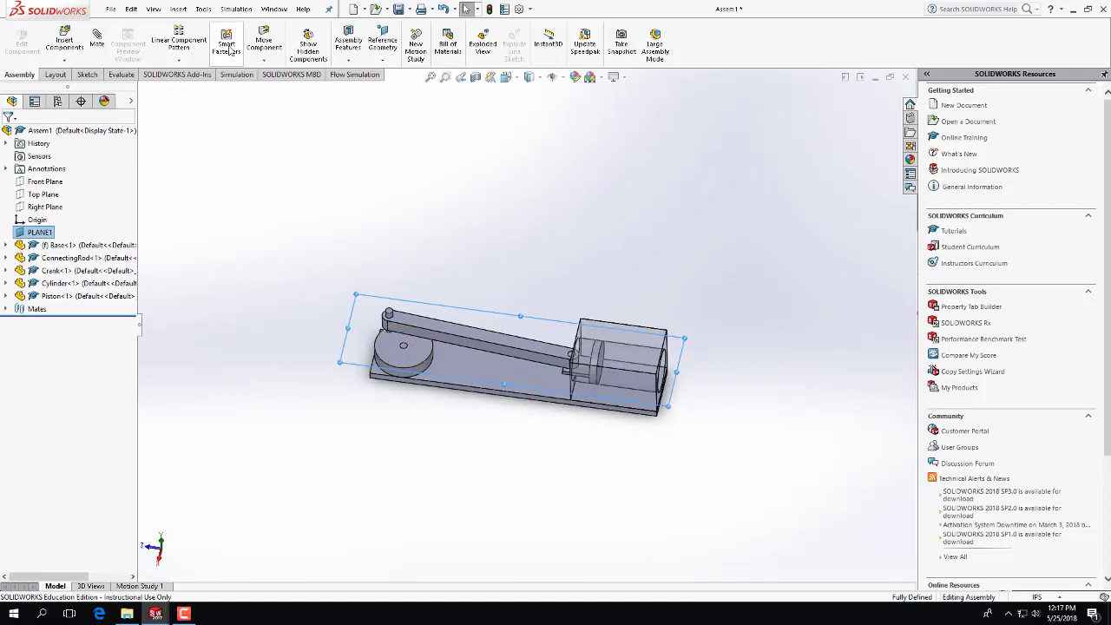
Draw a seven-point freeform spline on Plane1 looping around the slider-crank, then end it
{"action": "left_click", "coordinate": [92, 75]}
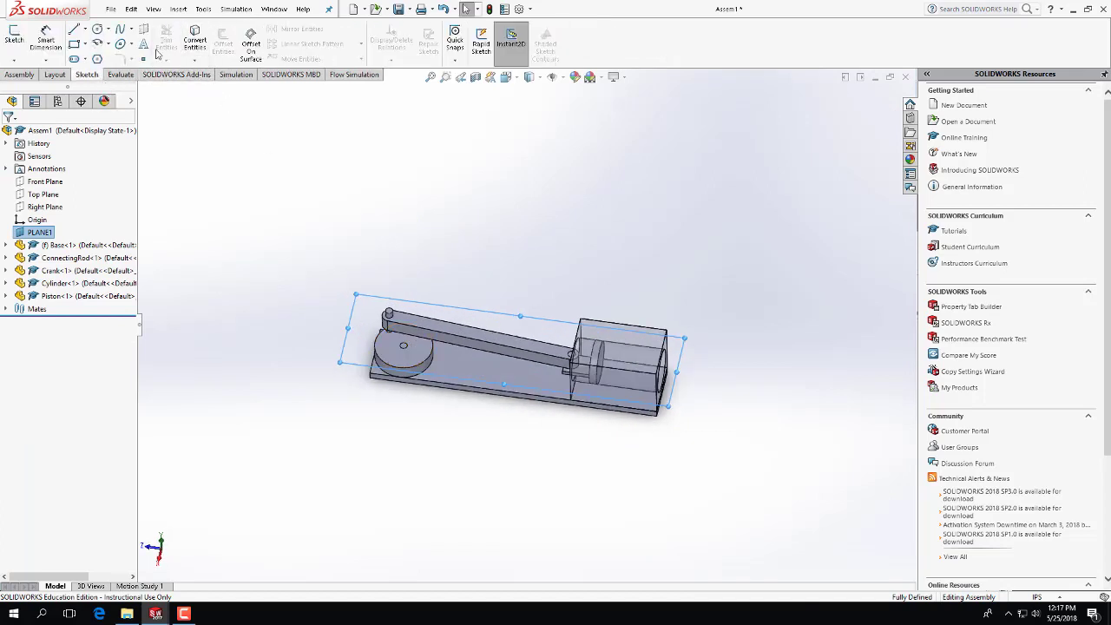
{"action": "left_click", "coordinate": [120, 29]}
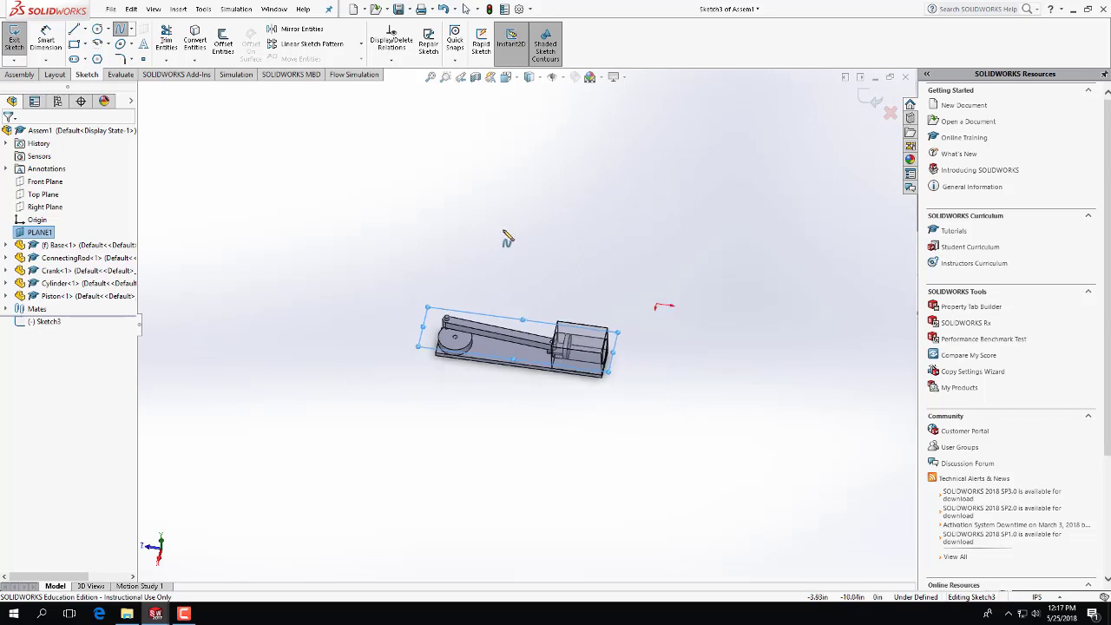
{"action": "left_click", "coordinate": [556, 240]}
{"action": "left_click", "coordinate": [683, 289]}
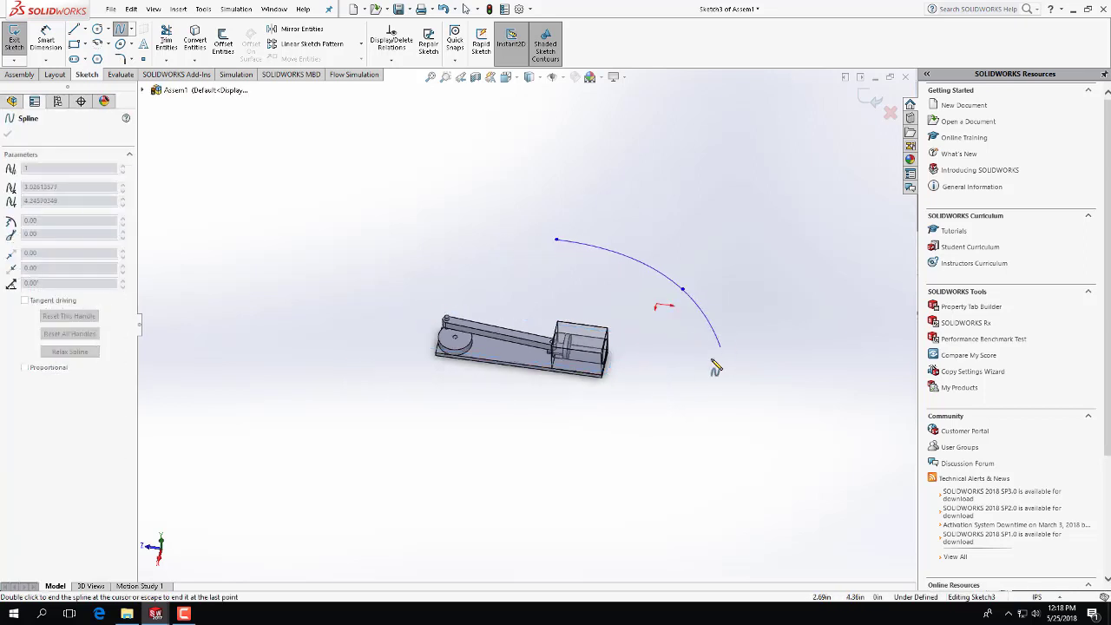
{"action": "left_click", "coordinate": [666, 369]}
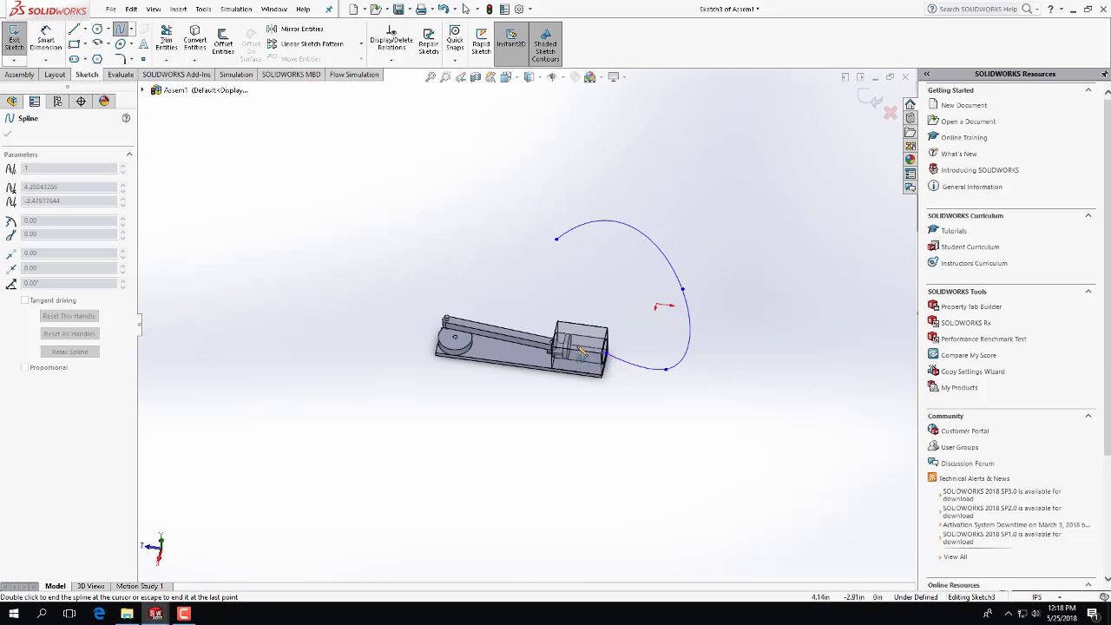
{"action": "left_click", "coordinate": [531, 344]}
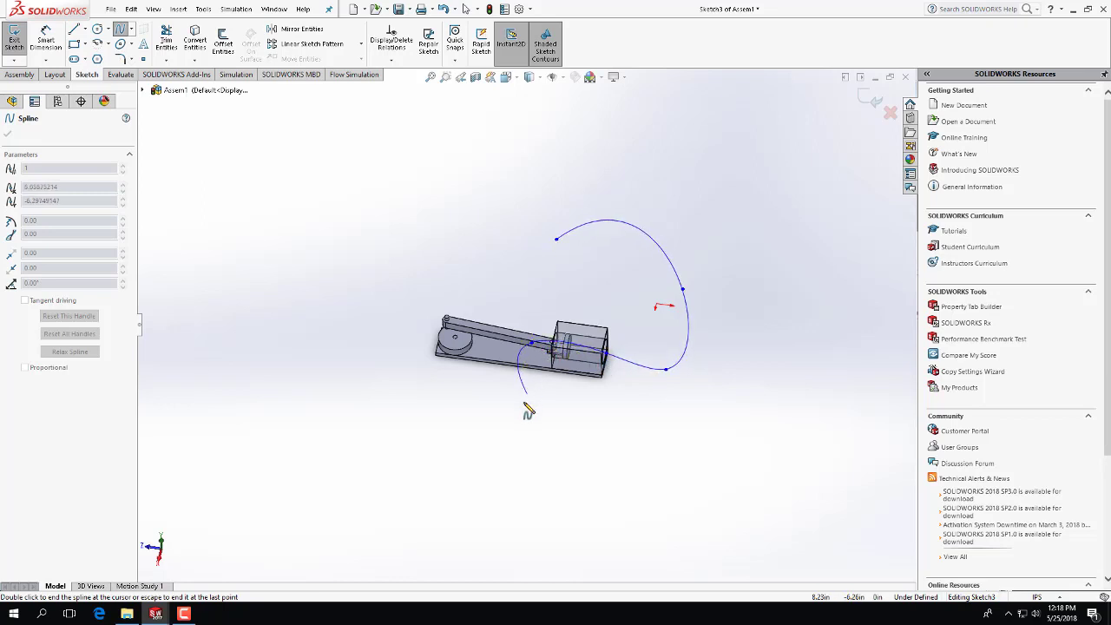
{"action": "left_click", "coordinate": [521, 414]}
{"action": "left_click", "coordinate": [338, 379]}
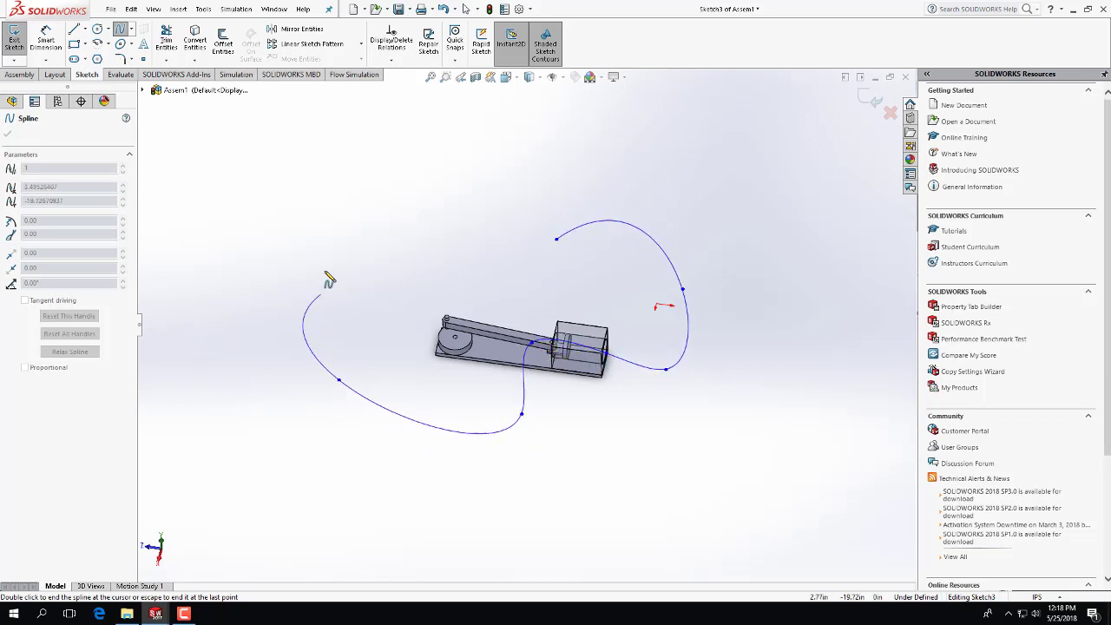
{"action": "left_click", "coordinate": [473, 246]}
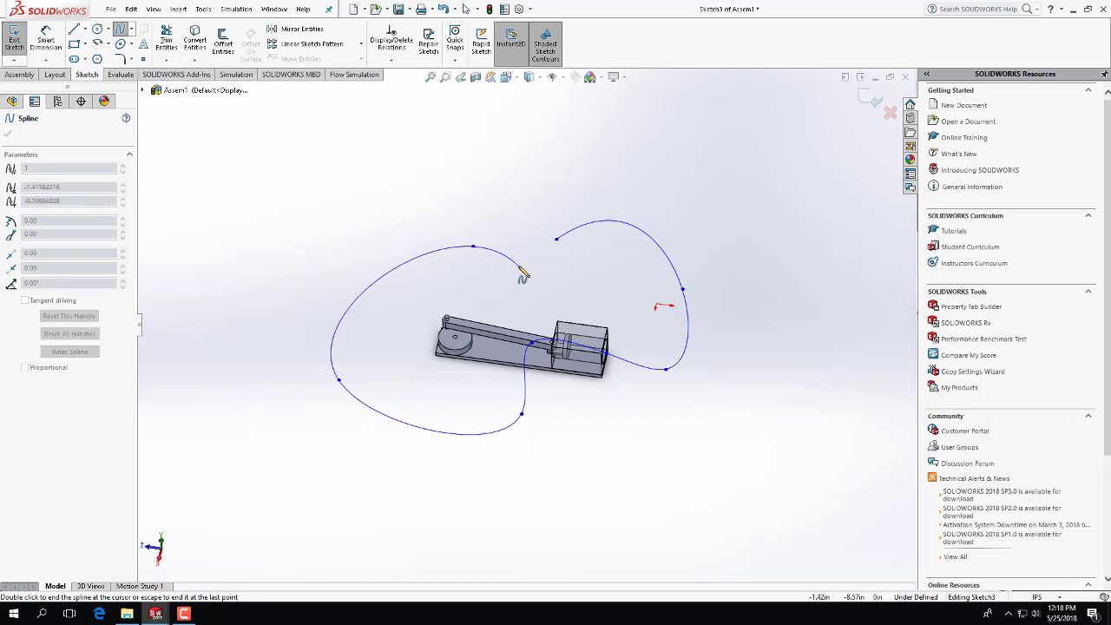
{"action": "key", "text": "Escape"}
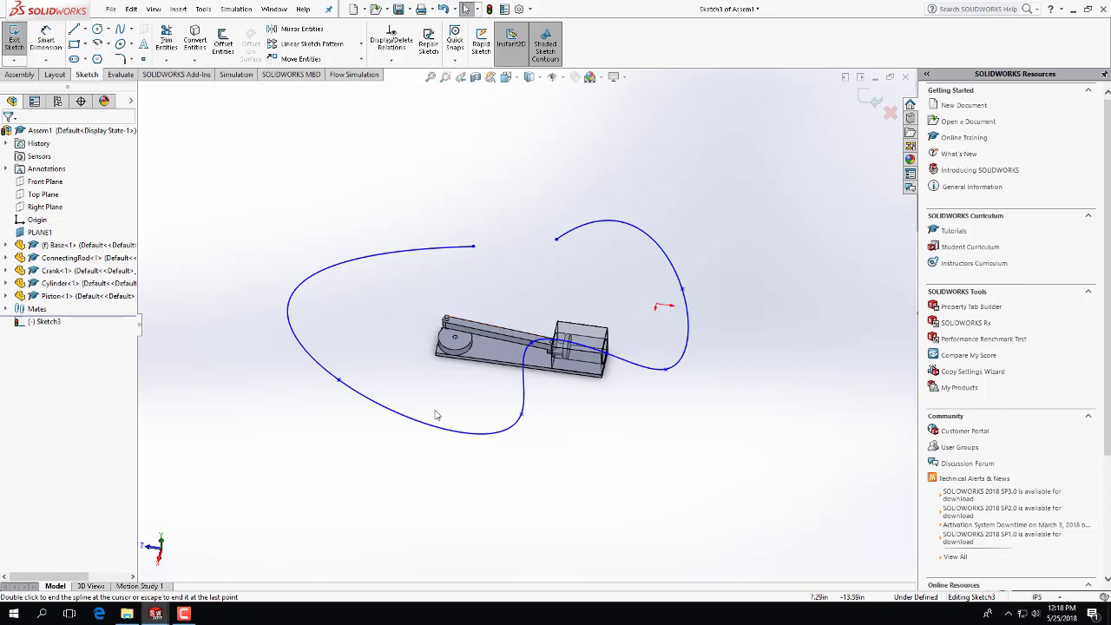
{"action": "middle_click_drag", "start_coordinate": [557, 464], "coordinate": [555, 362]}
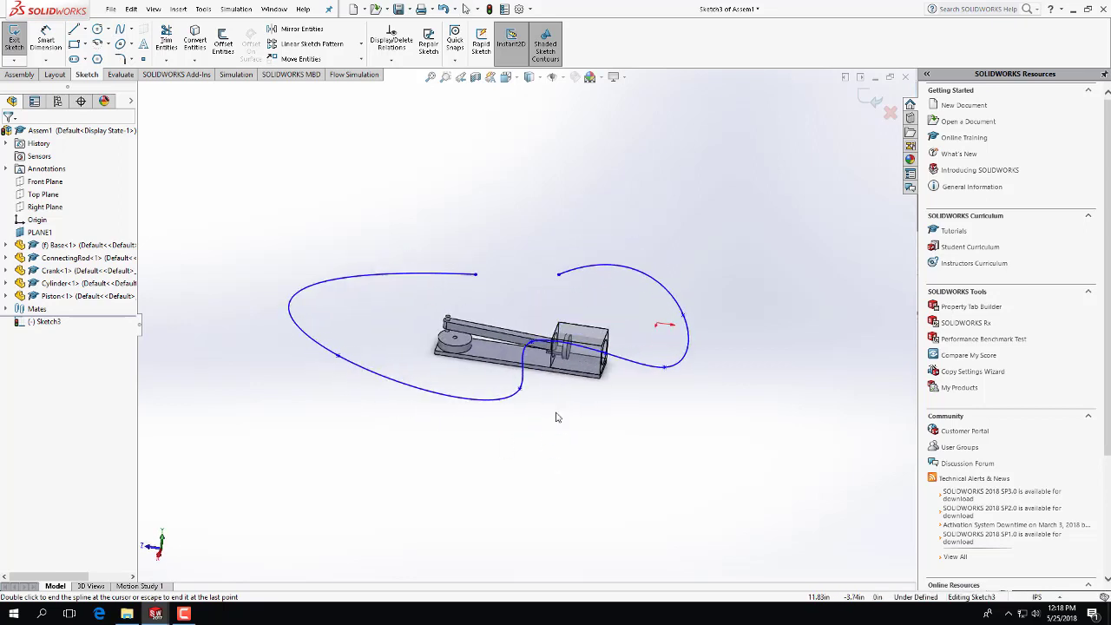
Move the assembly's end key in Motion Study 1 from 5 s to 10 s and recalculate
{"action": "left_click", "coordinate": [139, 587]}
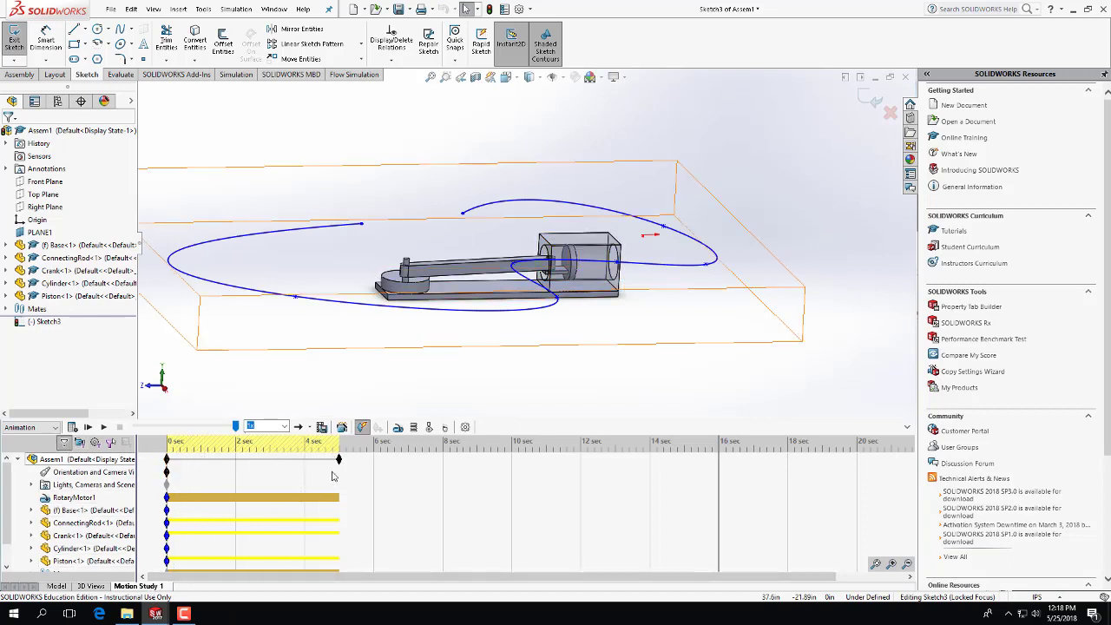
{"action": "left_click_drag", "start_coordinate": [344, 465], "coordinate": [521, 466]}
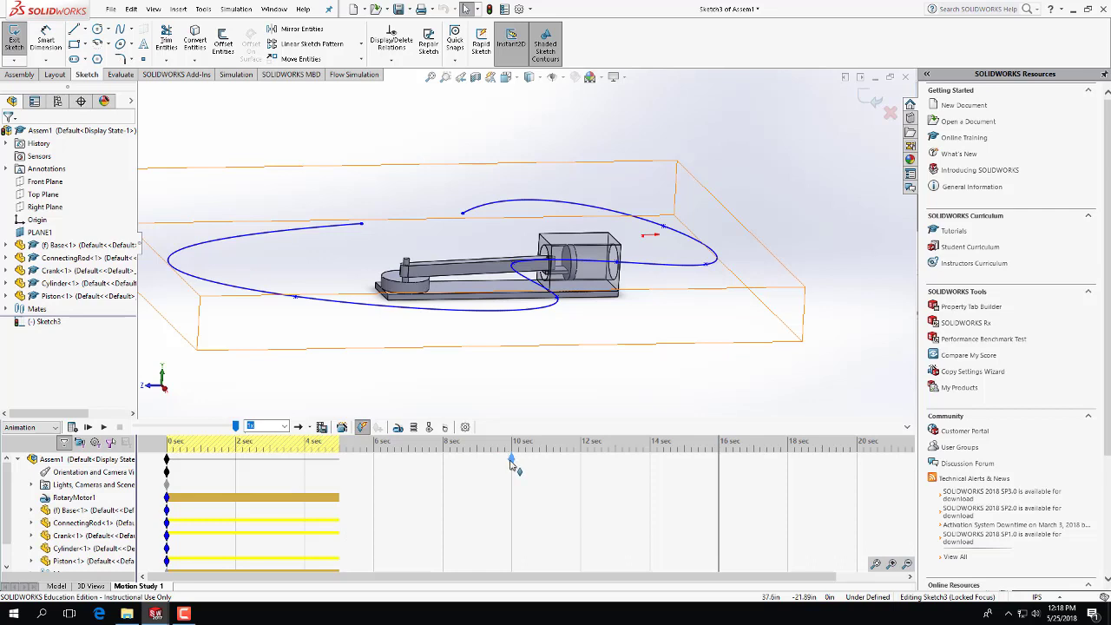
{"action": "left_click_drag", "start_coordinate": [512, 464], "coordinate": [511, 461]}
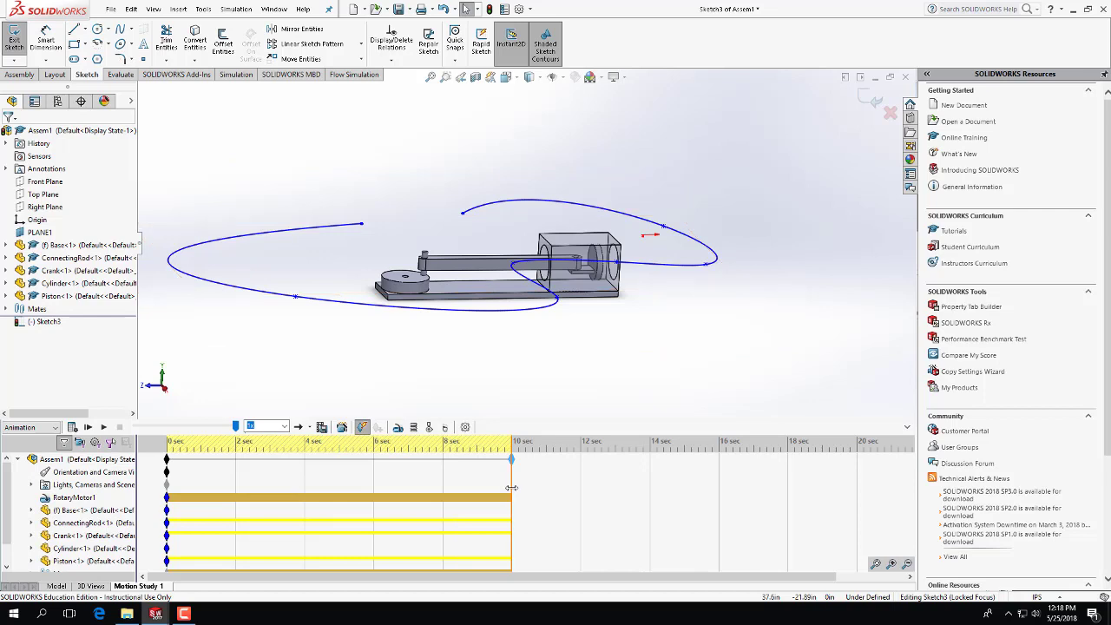
{"action": "left_click", "coordinate": [72, 427]}
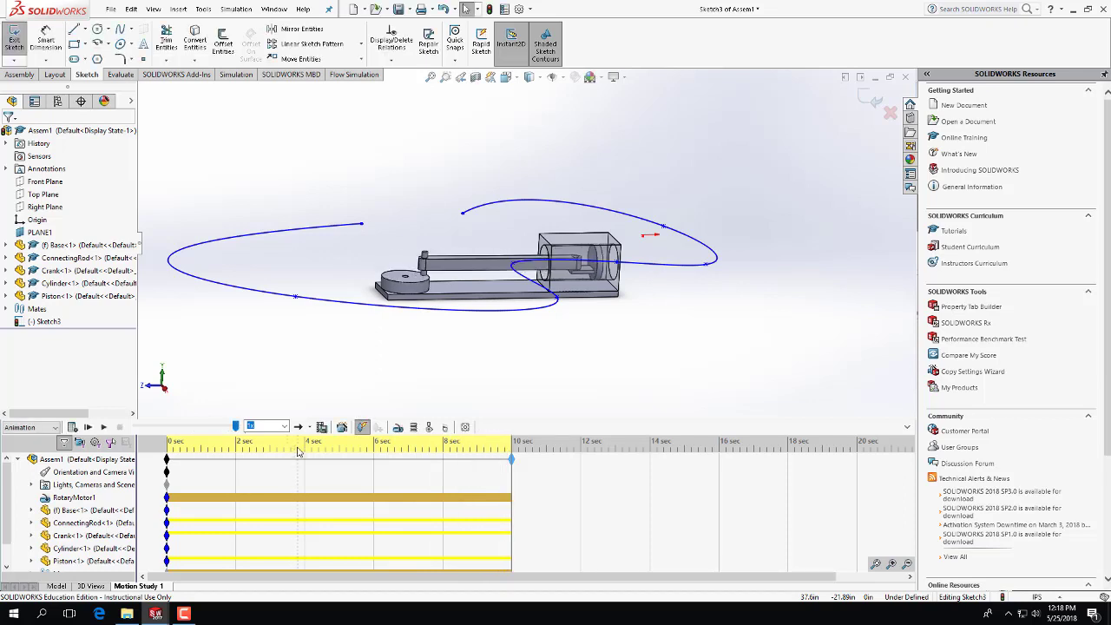
Disable view key creation for Orientation and Camera Views and show the scene lights
{"action": "right_click", "coordinate": [50, 473]}
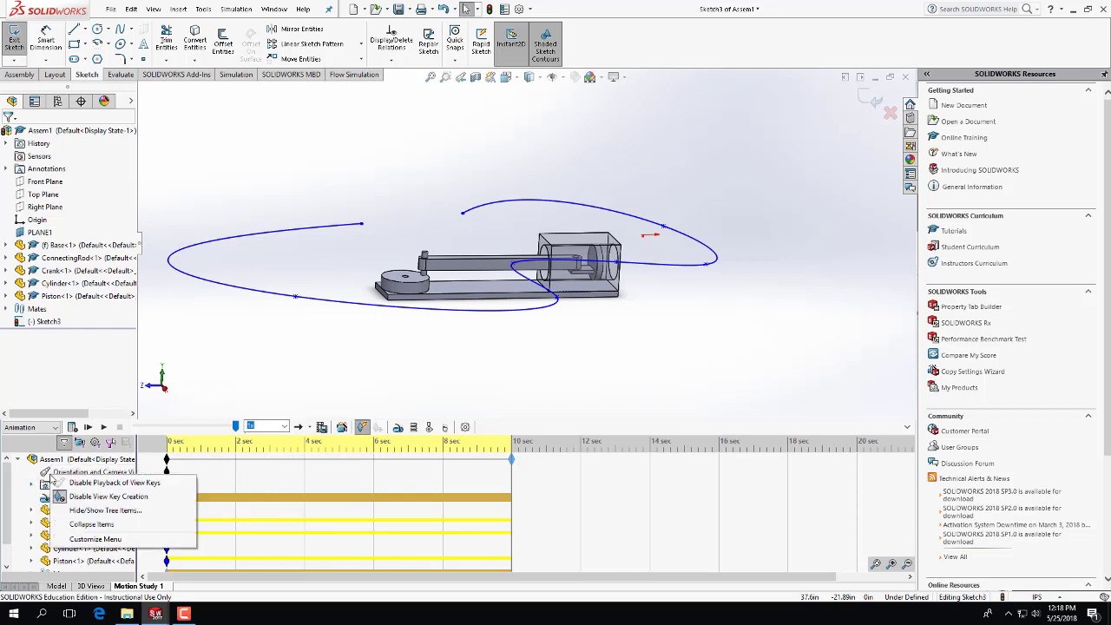
{"action": "left_click", "coordinate": [117, 502]}
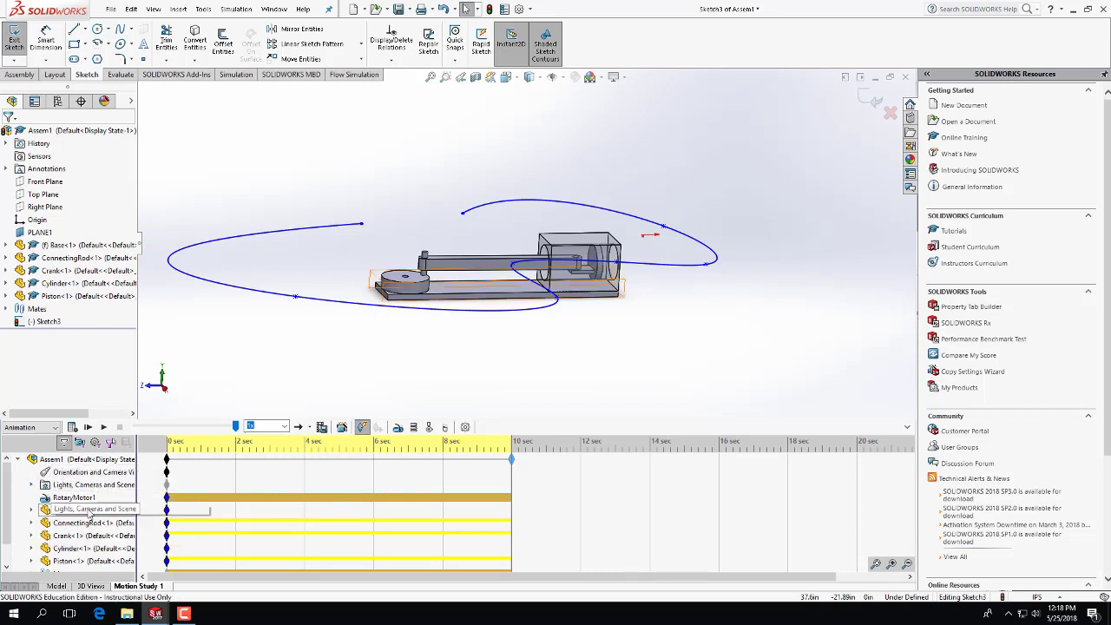
{"action": "right_click", "coordinate": [84, 491]}
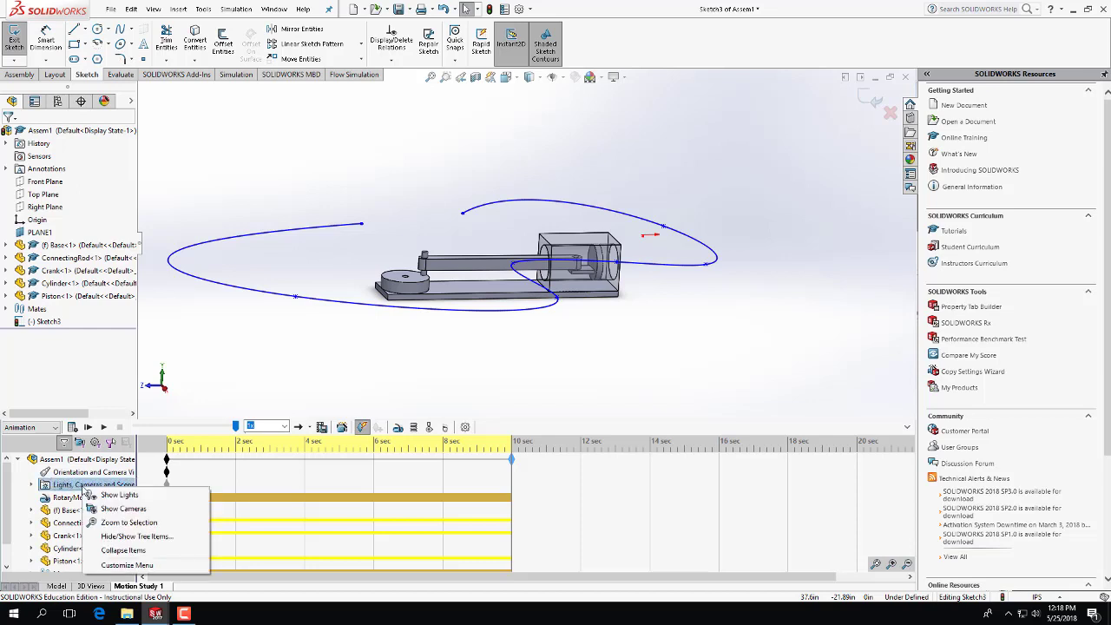
{"action": "left_click", "coordinate": [119, 494]}
Expand Lights, Cameras and Scene to show cameras, and close the SOLIDWORKS Tutorials window
{"action": "left_click", "coordinate": [33, 485]}
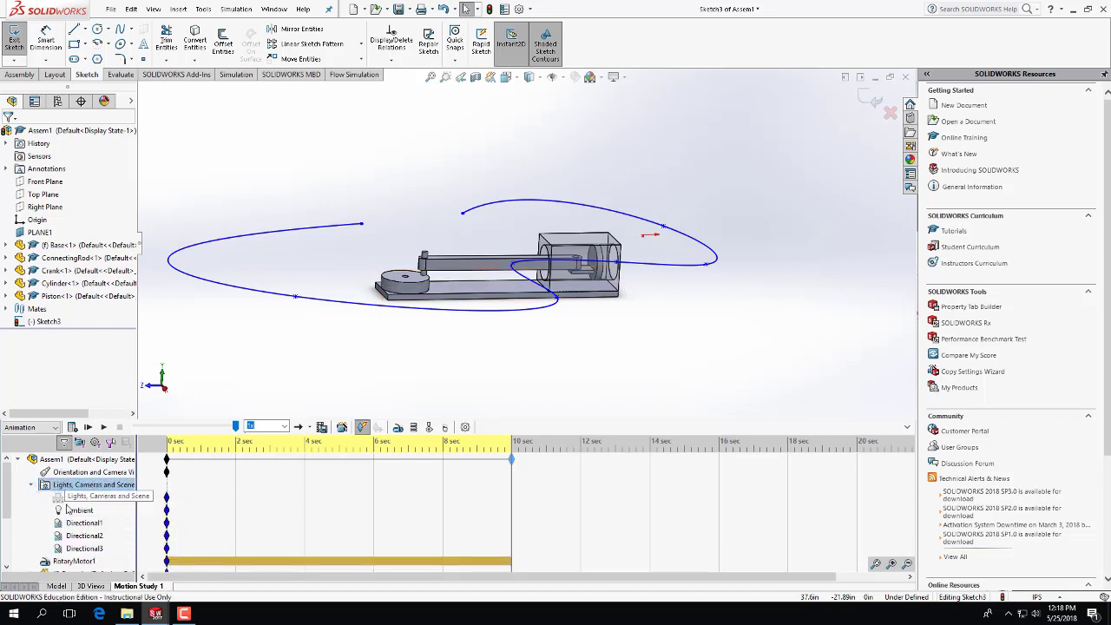
{"action": "right_click", "coordinate": [71, 485]}
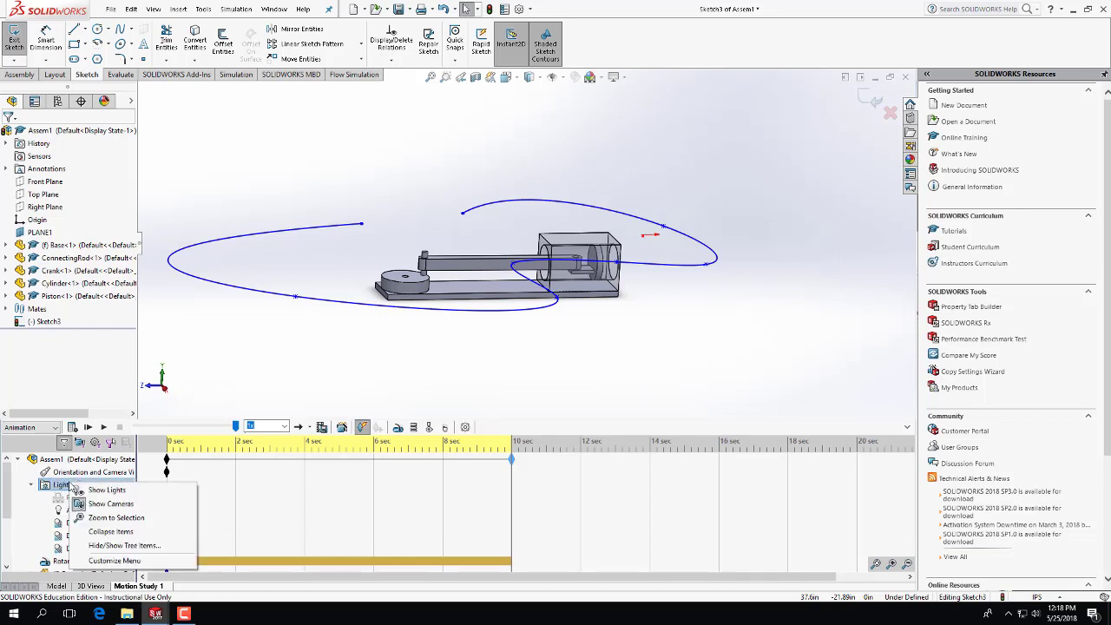
{"action": "left_click", "coordinate": [111, 504]}
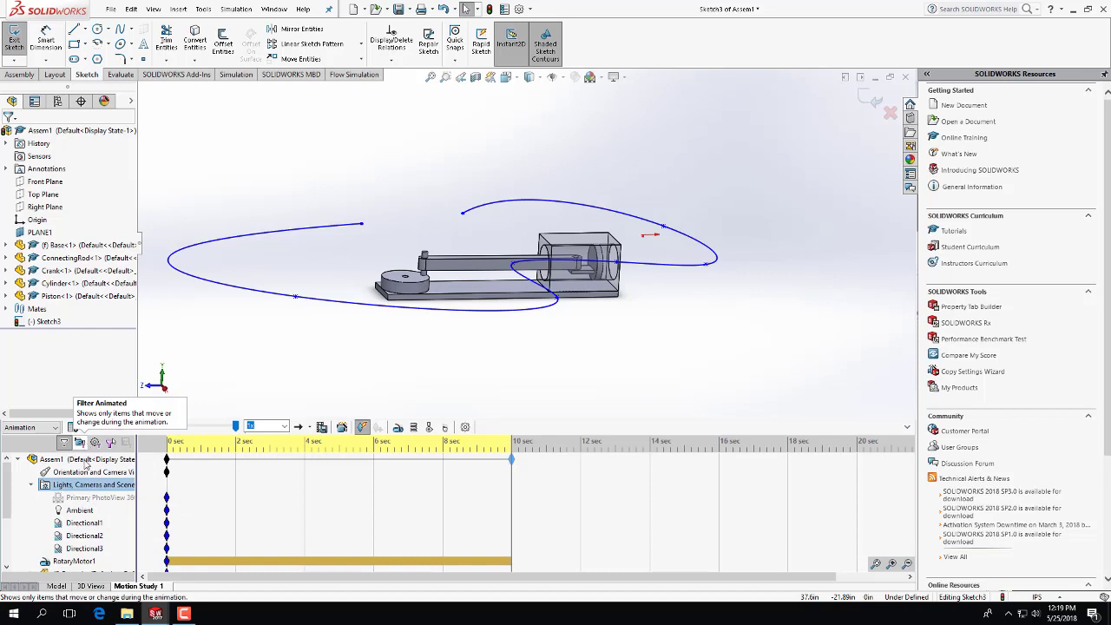
{"action": "right_click", "coordinate": [90, 474]}
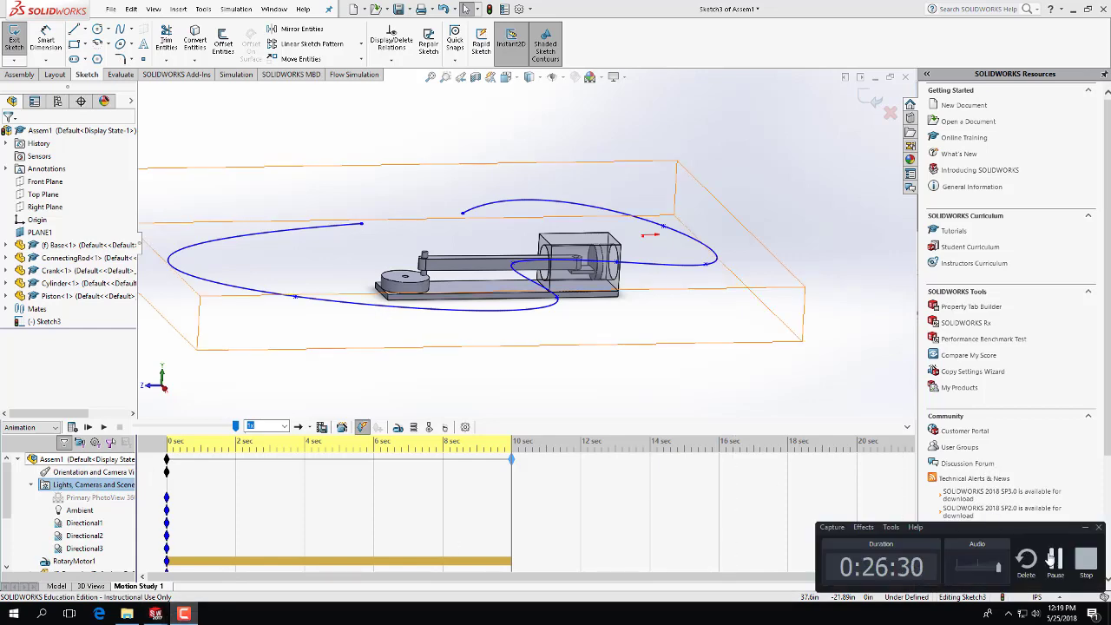
{"action": "left_click", "coordinate": [1054, 560]}
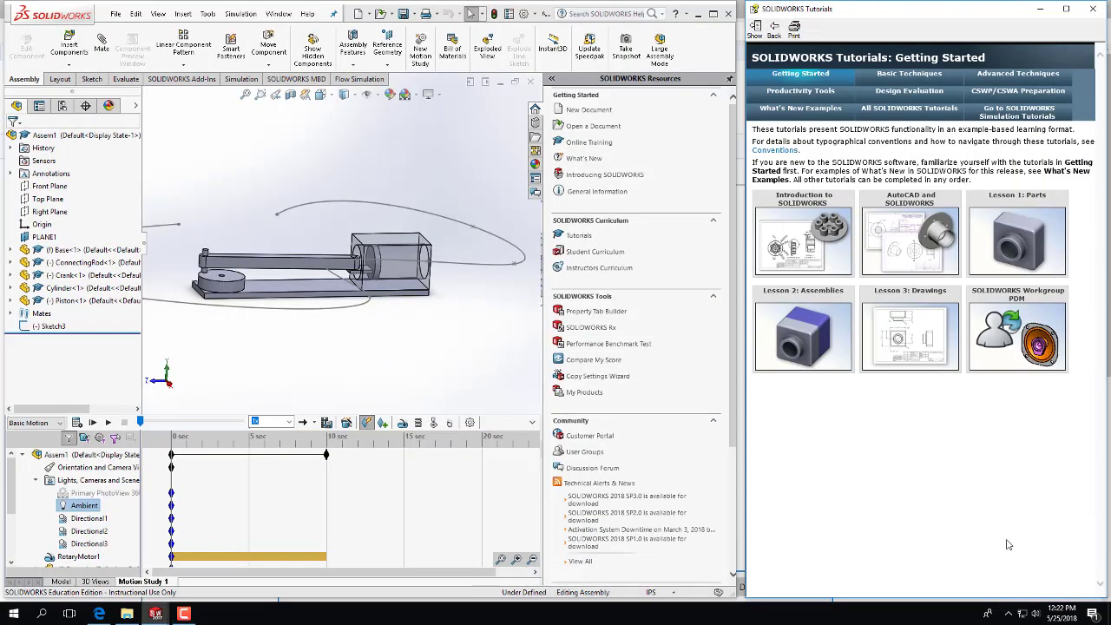
{"action": "left_click", "coordinate": [1092, 10]}
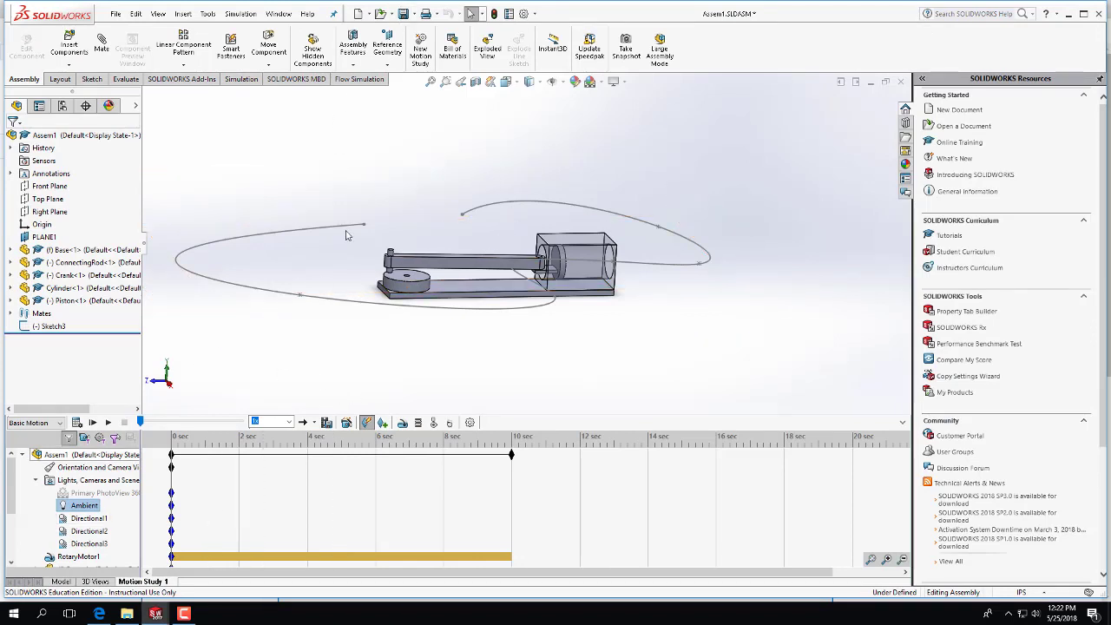
Disable playback of view keys, then bring up the Lights, Cameras and Scene options
{"action": "right_click", "coordinate": [70, 472]}
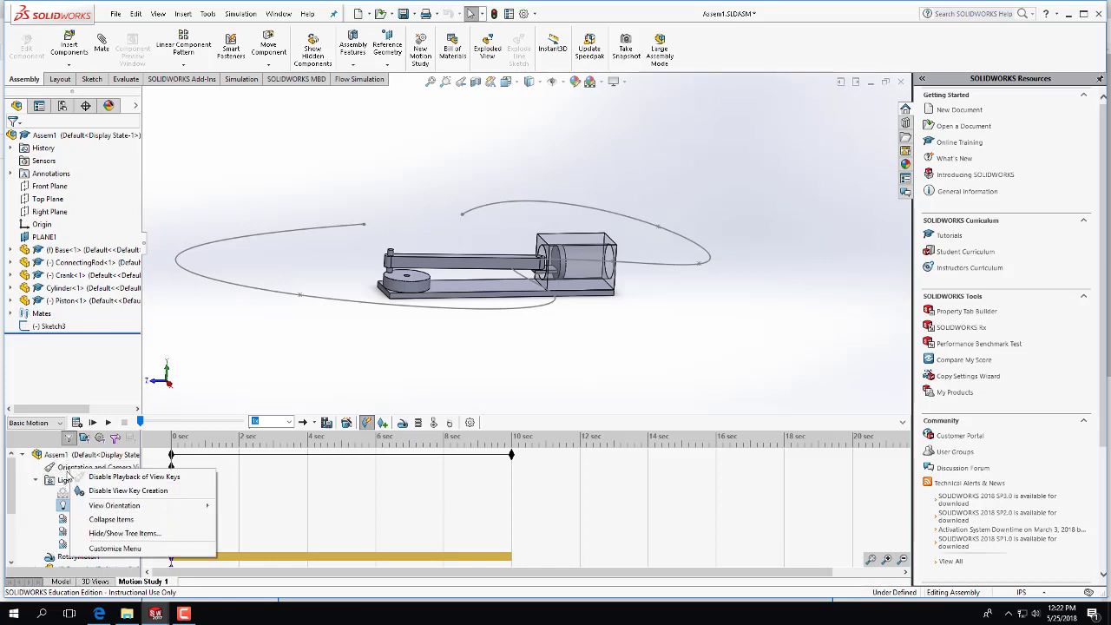
{"action": "left_click", "coordinate": [119, 476]}
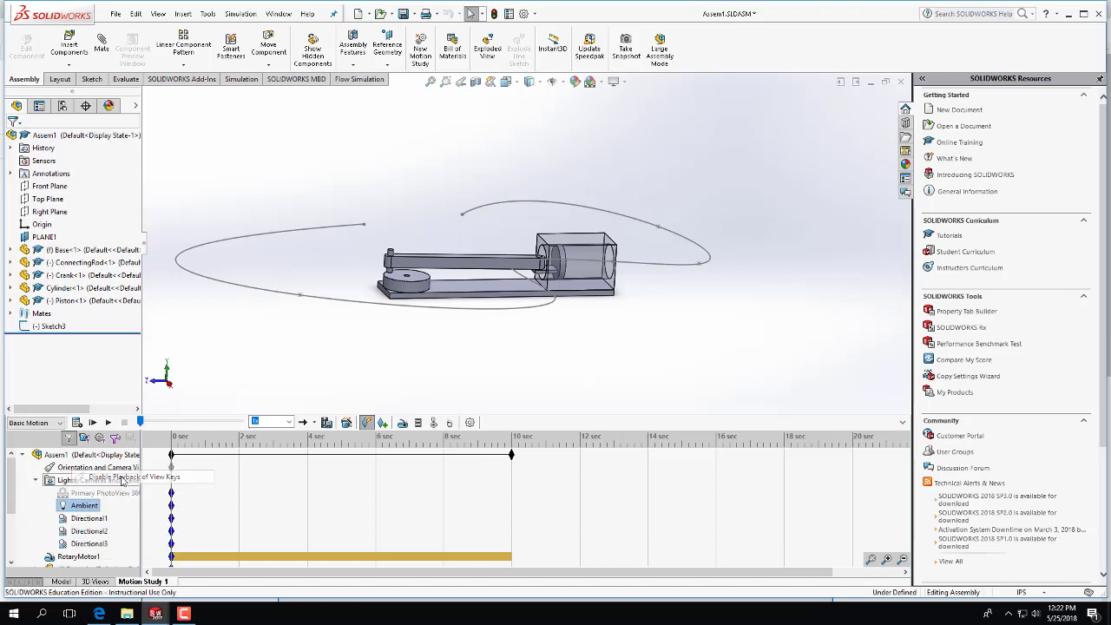
{"action": "right_click", "coordinate": [104, 468]}
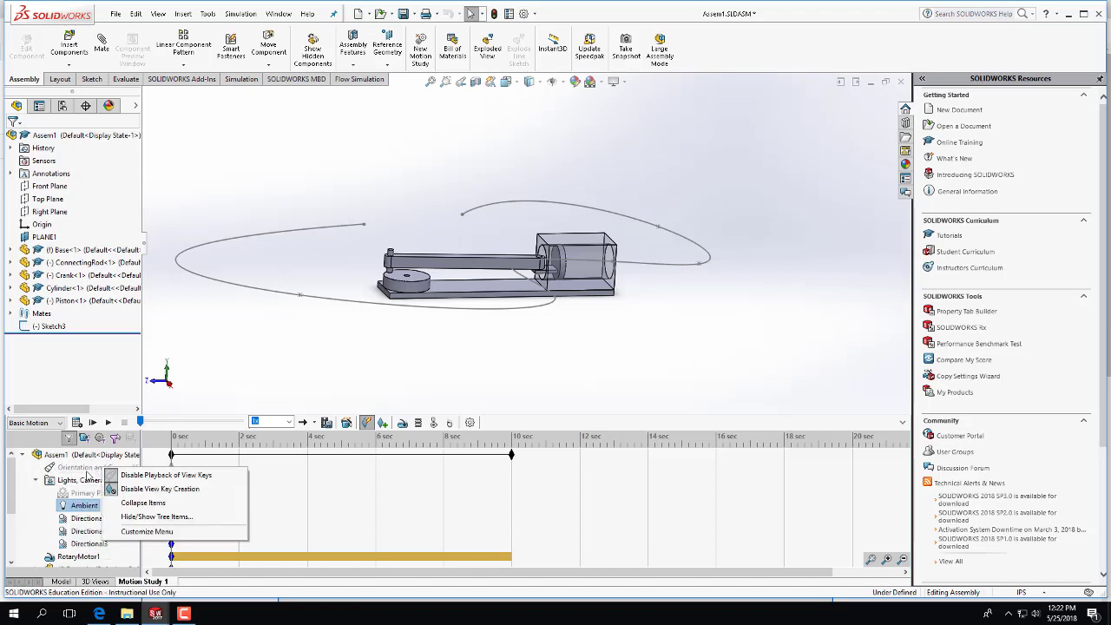
{"action": "left_click", "coordinate": [77, 484]}
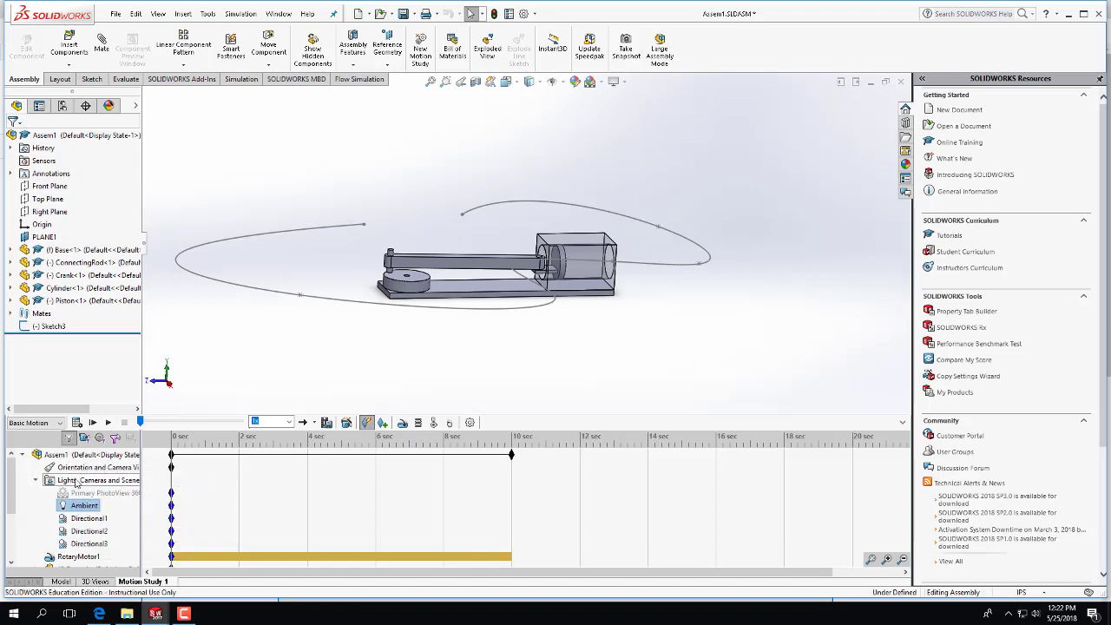
{"action": "right_click", "coordinate": [77, 483]}
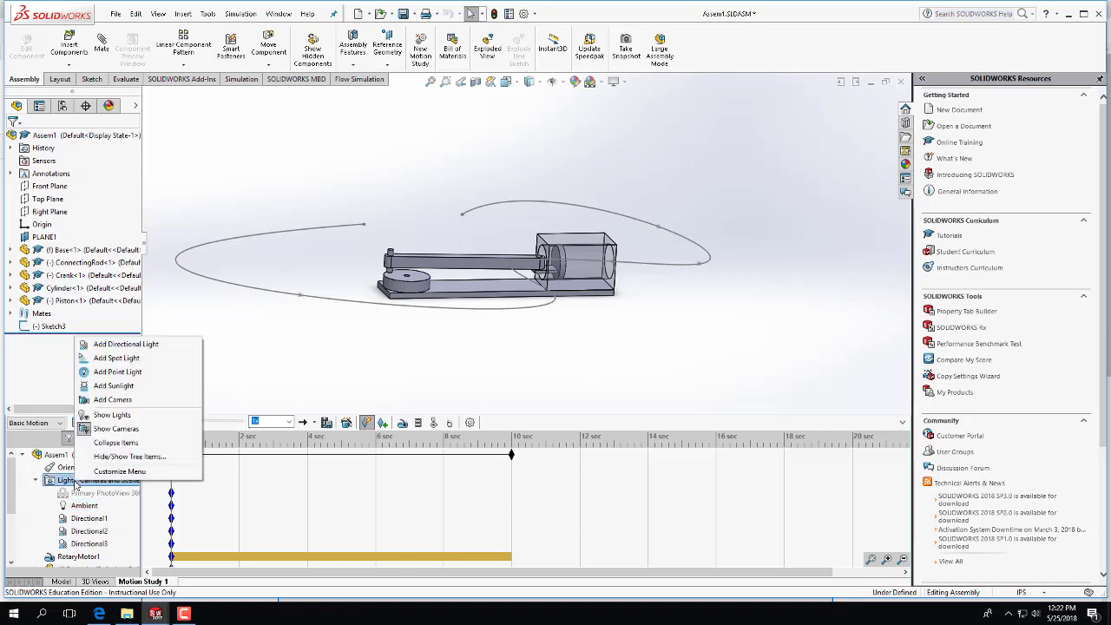
Add Camera1 aimed at the base, with its camera point dragged near the slider pin
{"action": "left_click", "coordinate": [115, 402]}
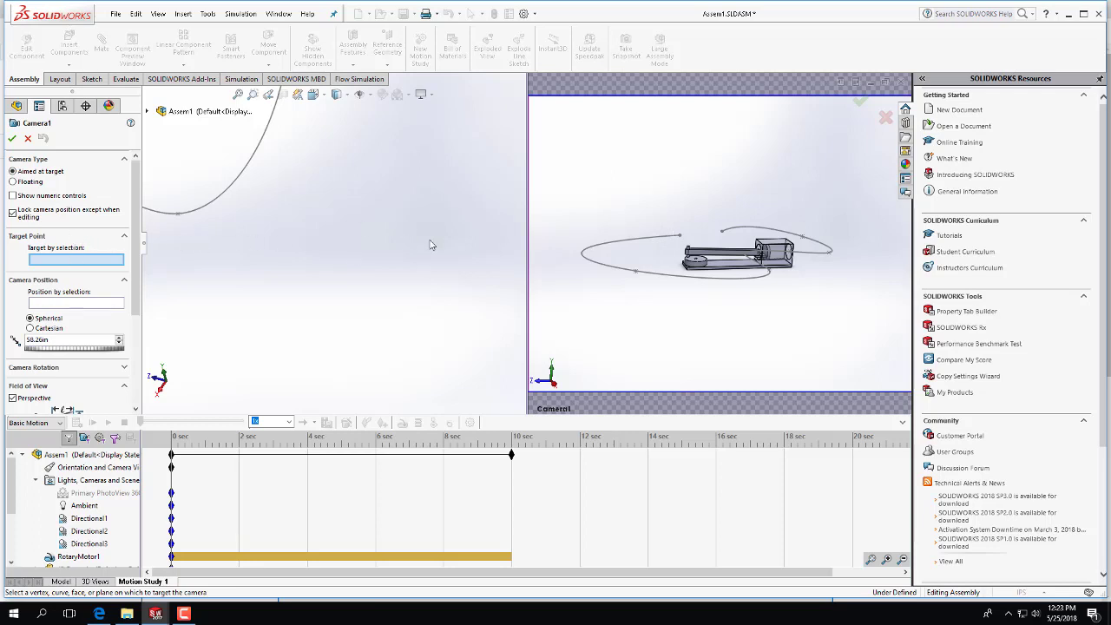
{"action": "scroll", "coordinate": [431, 245], "scroll_direction": "up", "scroll_amount": 10}
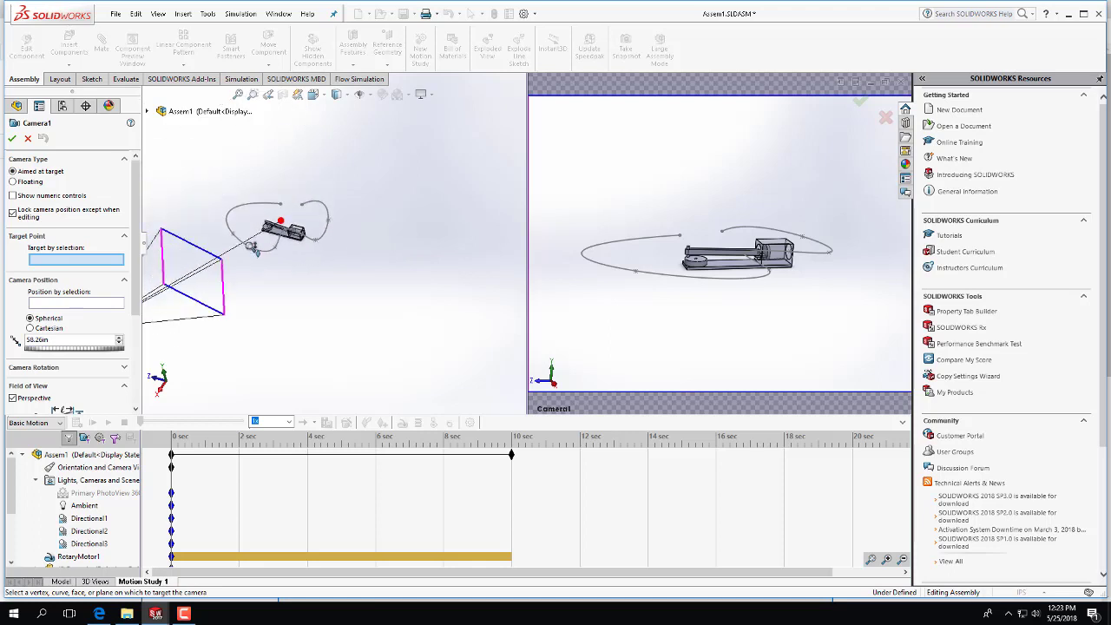
{"action": "scroll", "coordinate": [252, 247], "scroll_direction": "up", "scroll_amount": 3}
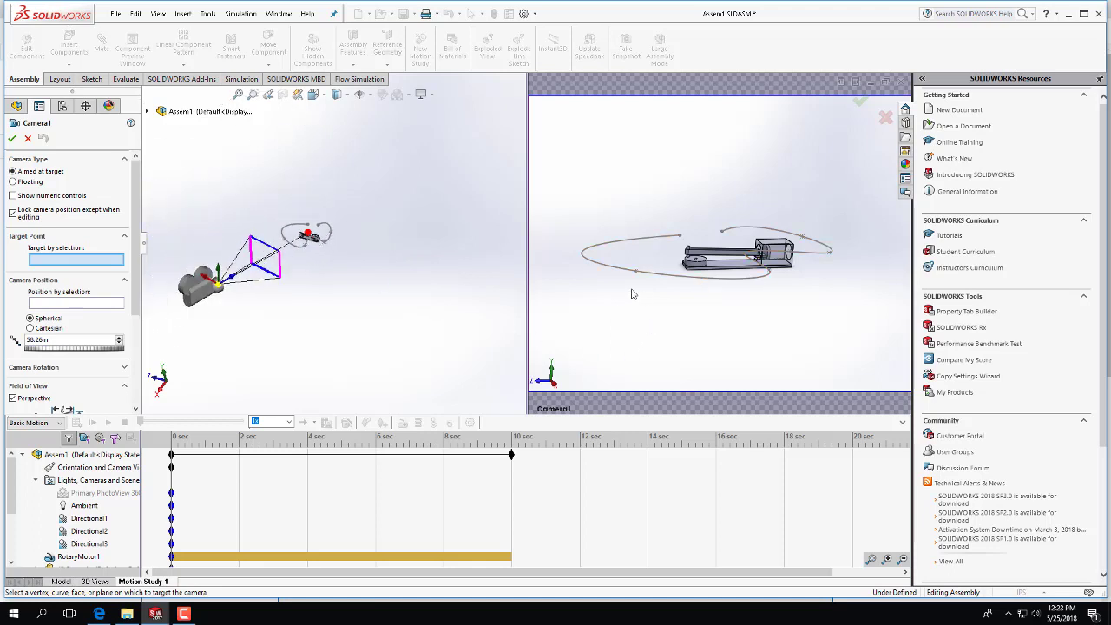
{"action": "scroll", "coordinate": [248, 250], "scroll_direction": "down", "scroll_amount": 10}
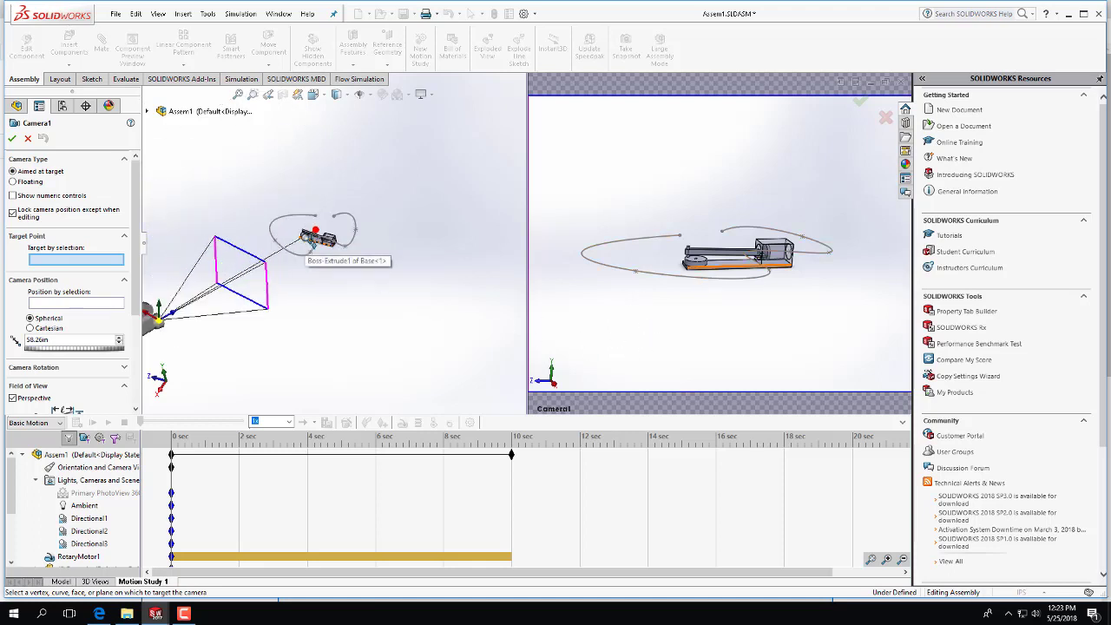
{"action": "scroll", "coordinate": [260, 254], "scroll_direction": "down", "scroll_amount": 6}
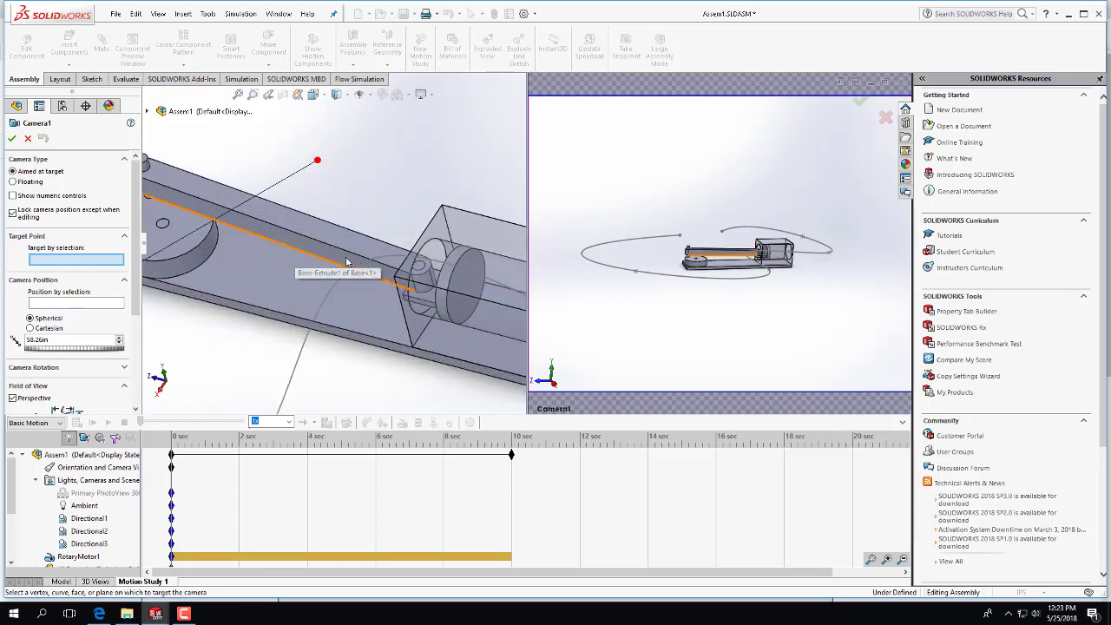
{"action": "middle_click_drag", "start_coordinate": [408, 287], "coordinate": [457, 272]}
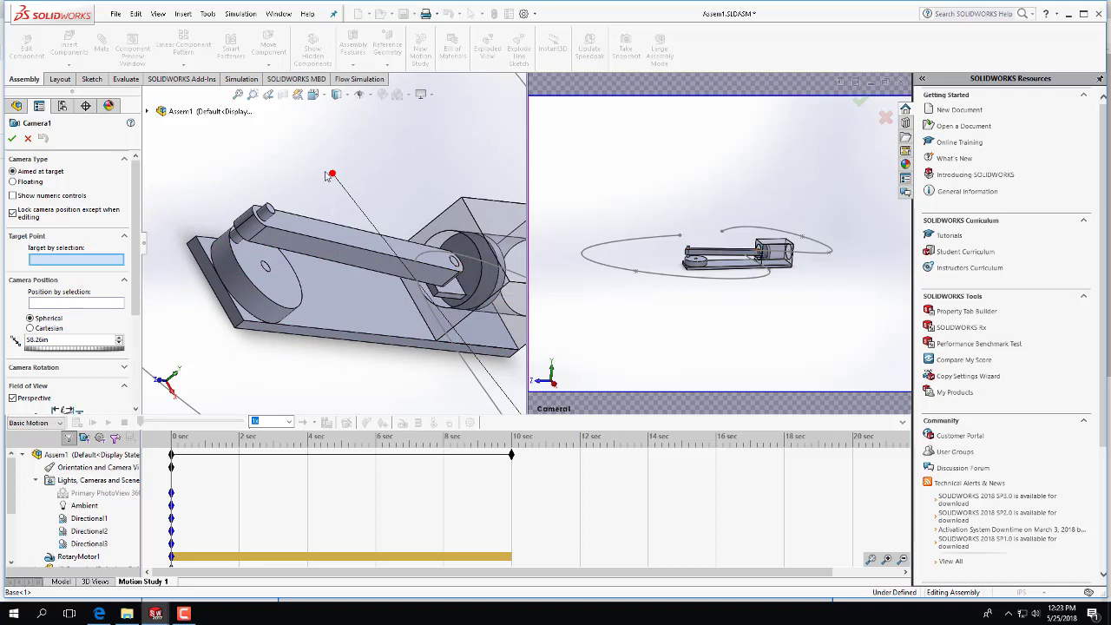
{"action": "left_click_drag", "start_coordinate": [334, 176], "coordinate": [470, 269]}
{"action": "scroll", "coordinate": [391, 302], "scroll_direction": "up", "scroll_amount": 8}
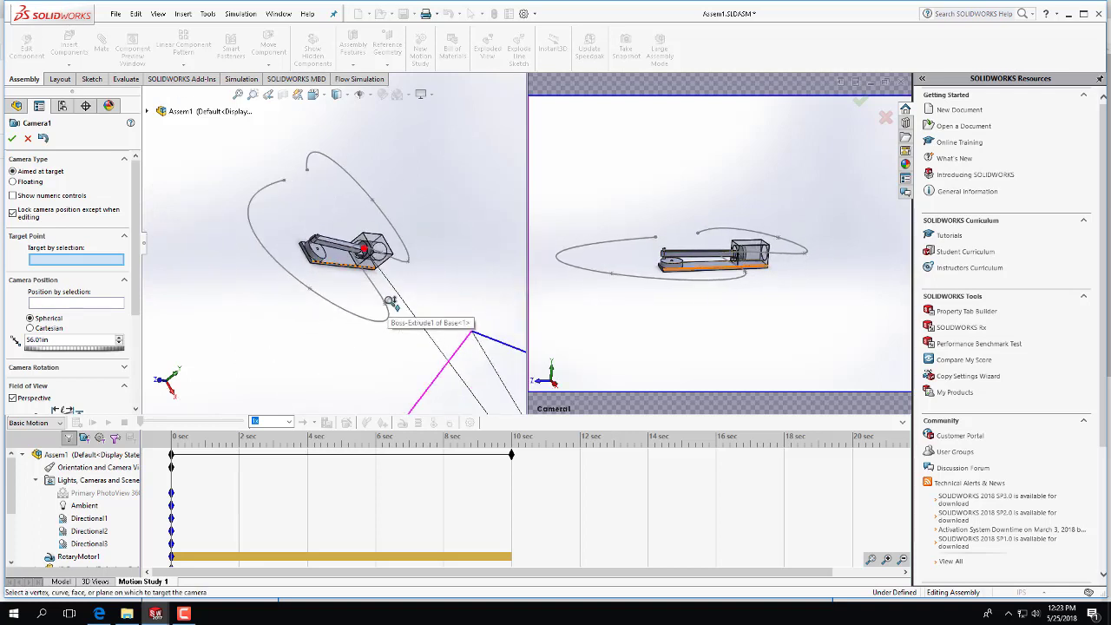
{"action": "left_click", "coordinate": [95, 304]}
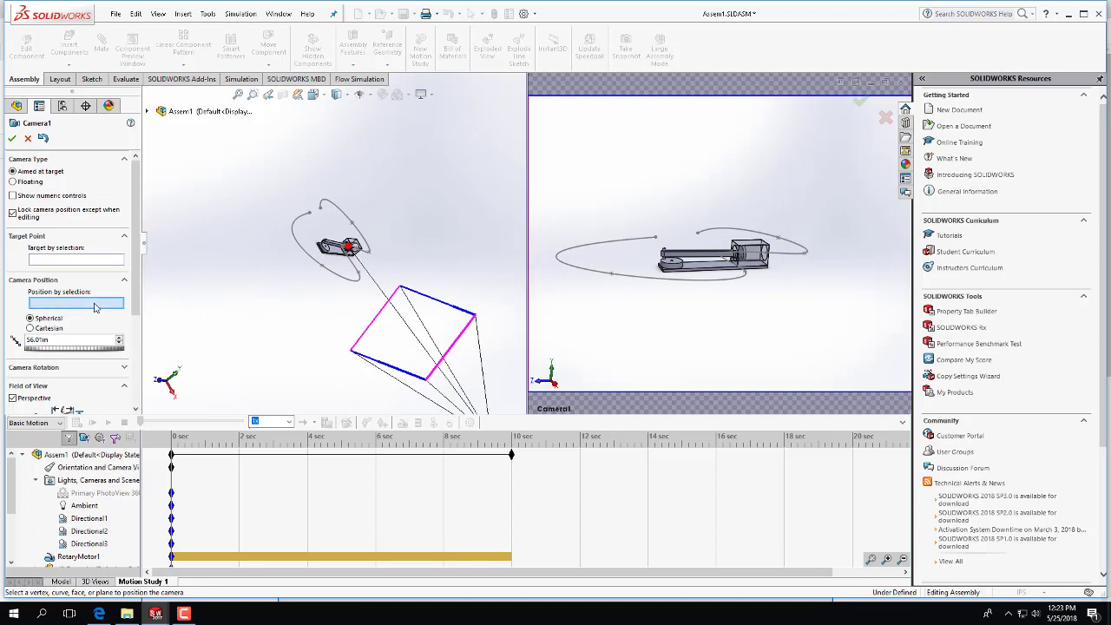
Position Camera1 on Spline1@Sketch3 and widen its field of view to 68.63deg
{"action": "left_click", "coordinate": [306, 220]}
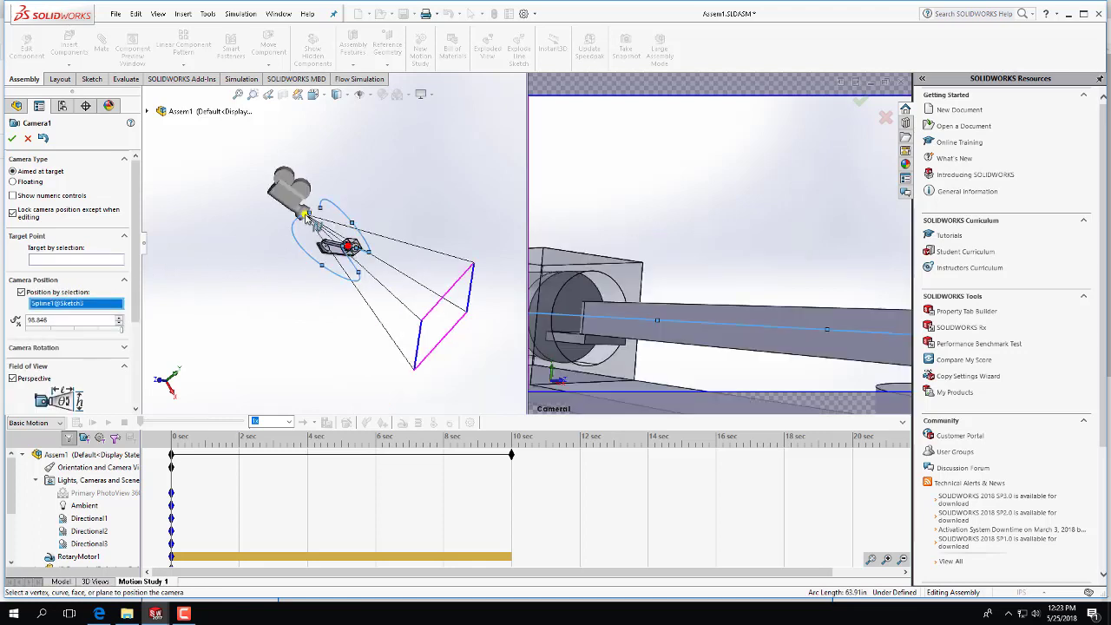
{"action": "middle_click_drag", "start_coordinate": [301, 320], "coordinate": [250, 311]}
{"action": "scroll", "coordinate": [139, 297], "scroll_direction": "down", "scroll_amount": 1}
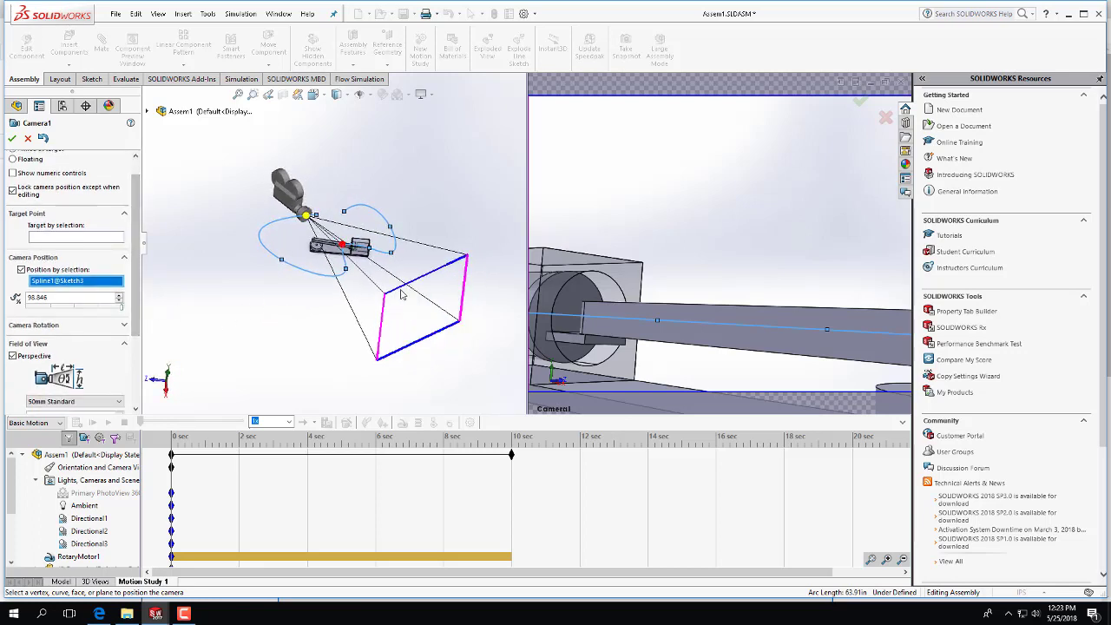
{"action": "left_click_drag", "start_coordinate": [409, 293], "coordinate": [343, 245]}
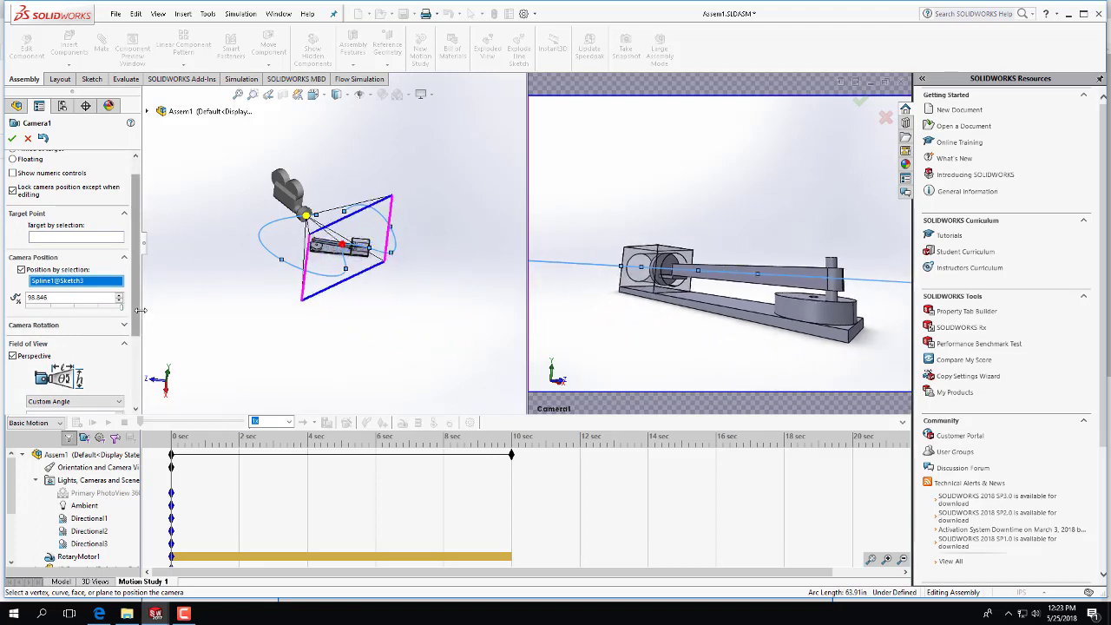
{"action": "scroll", "coordinate": [136, 395], "scroll_direction": "down", "scroll_amount": 3}
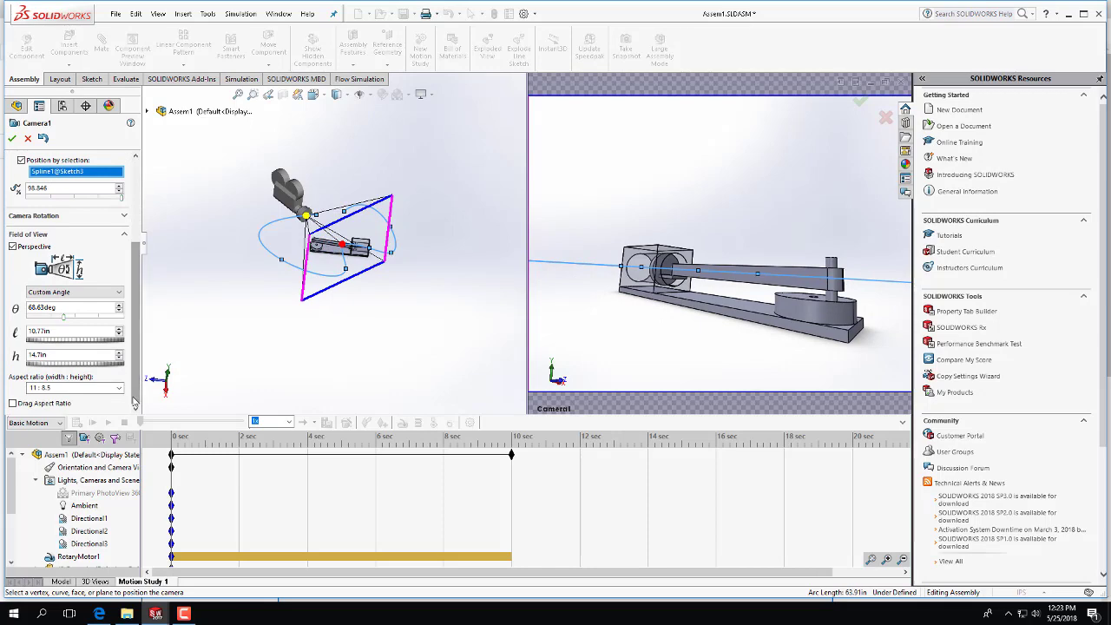
Confirm Camera1, move the time bar to 4 sec, and bring up Camera1's track options
{"action": "left_click", "coordinate": [12, 140]}
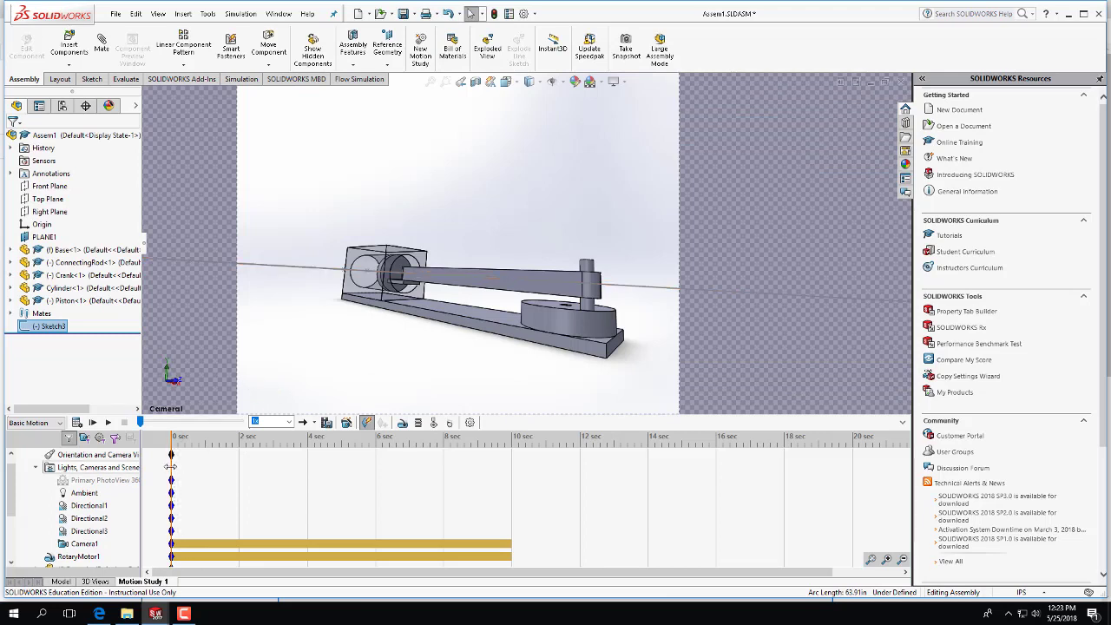
{"action": "left_click_drag", "start_coordinate": [171, 468], "coordinate": [514, 472]}
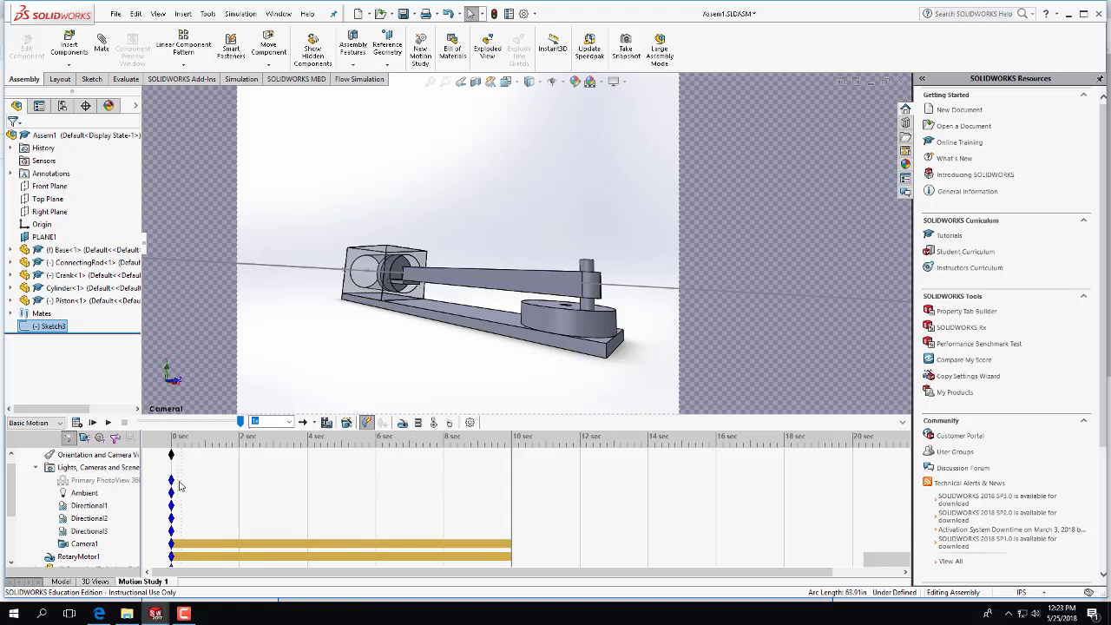
{"action": "right_click", "coordinate": [87, 544]}
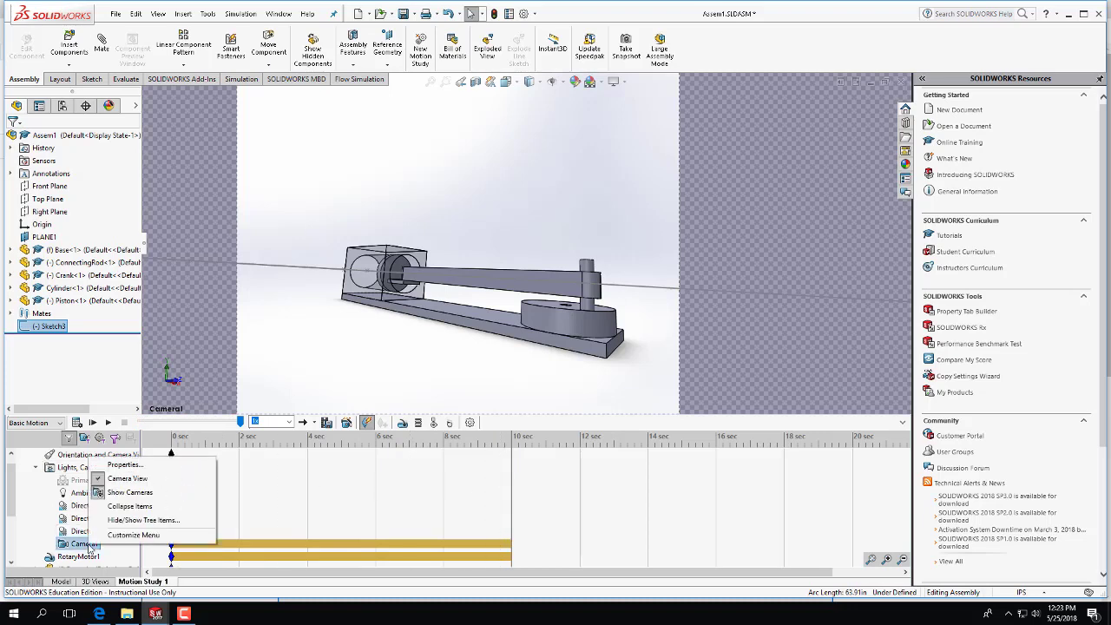
Re-aim Camera1 at a point on the mechanism and move it to spline position 0.853
{"action": "left_click", "coordinate": [125, 465]}
{"action": "middle_click_drag", "start_coordinate": [245, 356], "coordinate": [258, 349], "text": "shift"}
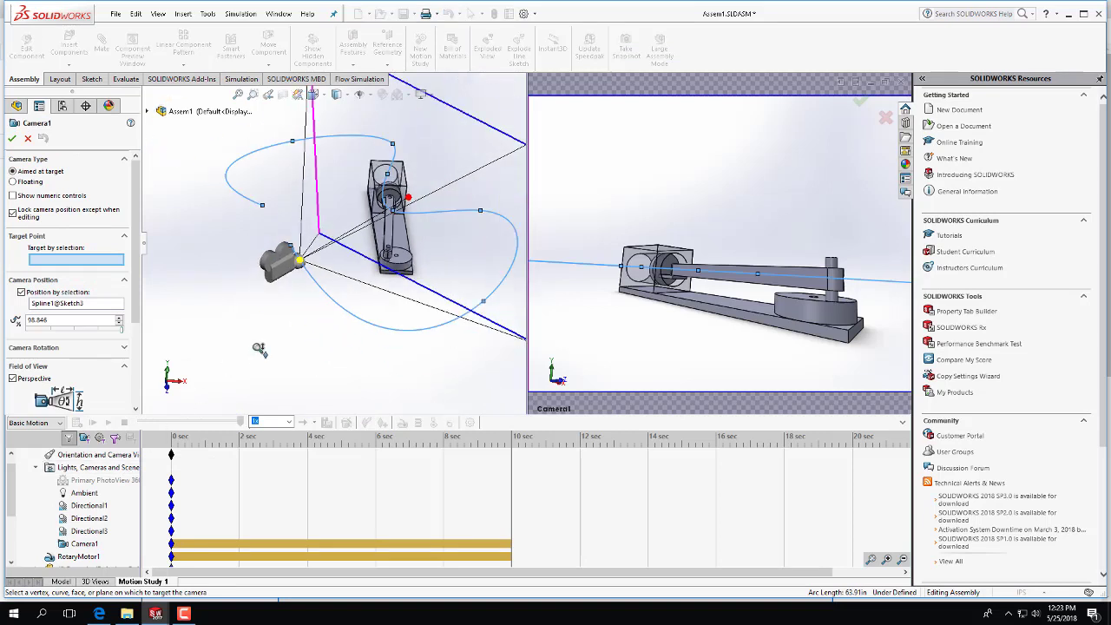
{"action": "left_click", "coordinate": [420, 209]}
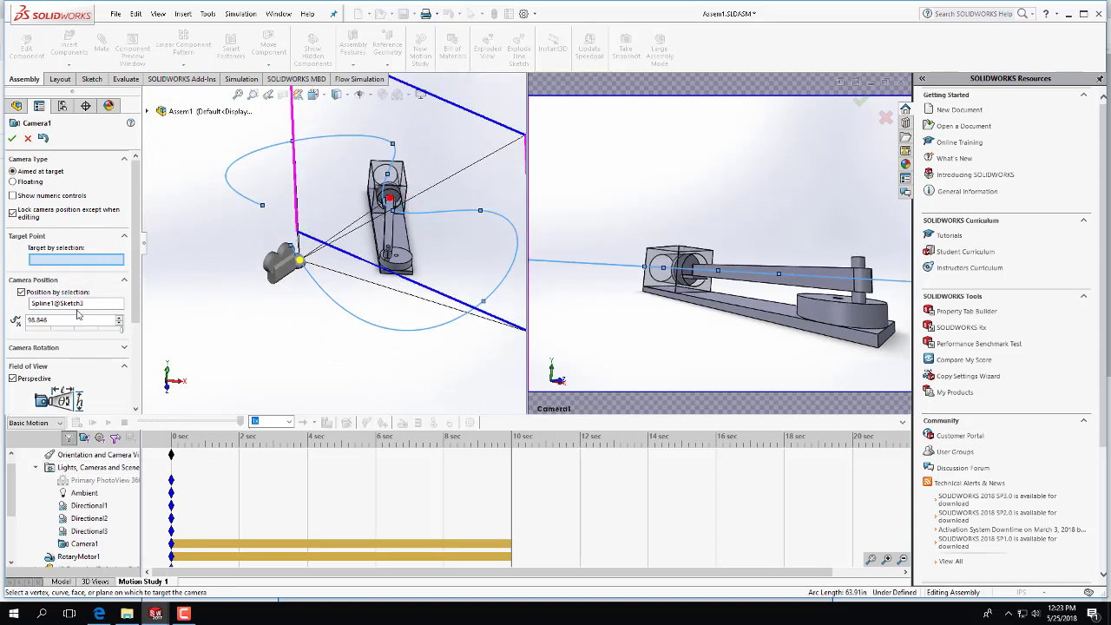
{"action": "left_click", "coordinate": [71, 305]}
{"action": "left_click", "coordinate": [261, 206]}
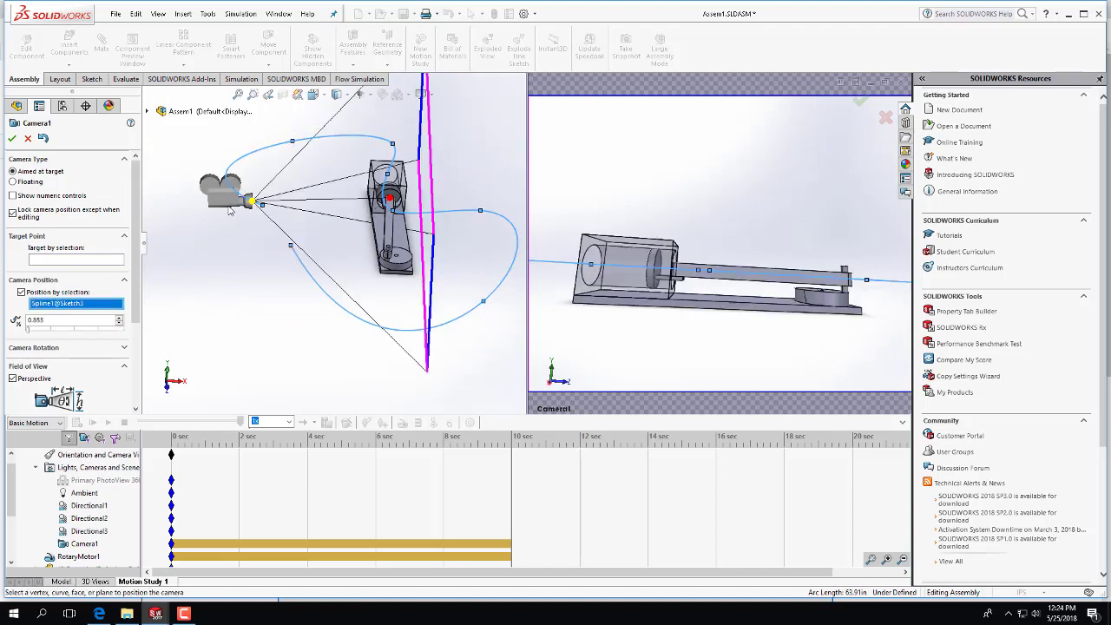
{"action": "left_click", "coordinate": [12, 139]}
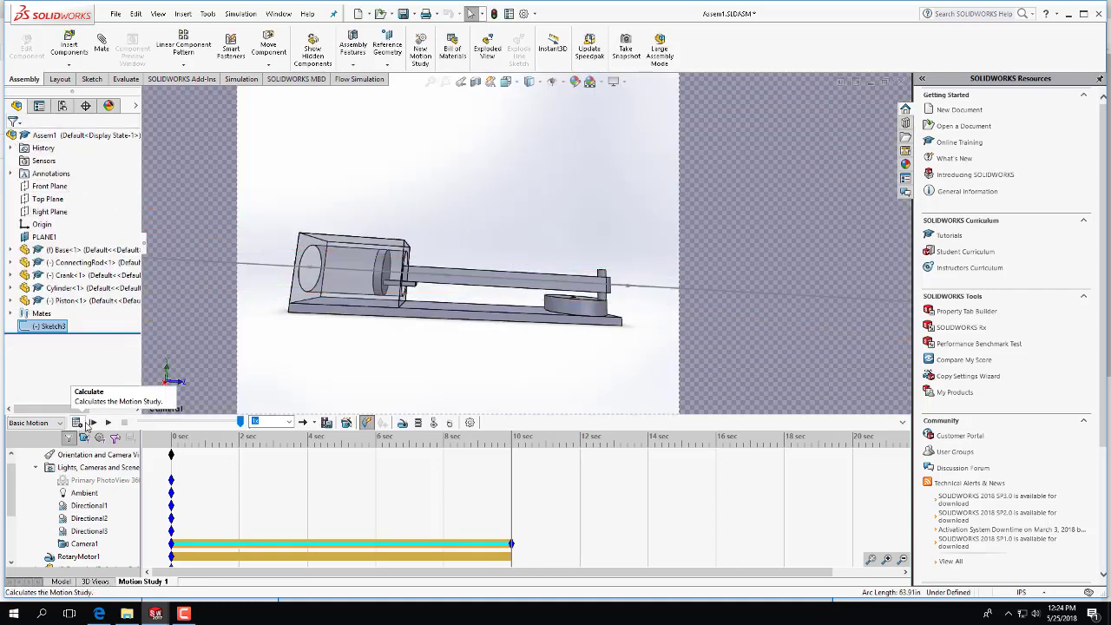
Calculate Motion Study 1 with the camera path, then select and deselect the path sketch
{"action": "left_click", "coordinate": [80, 422]}
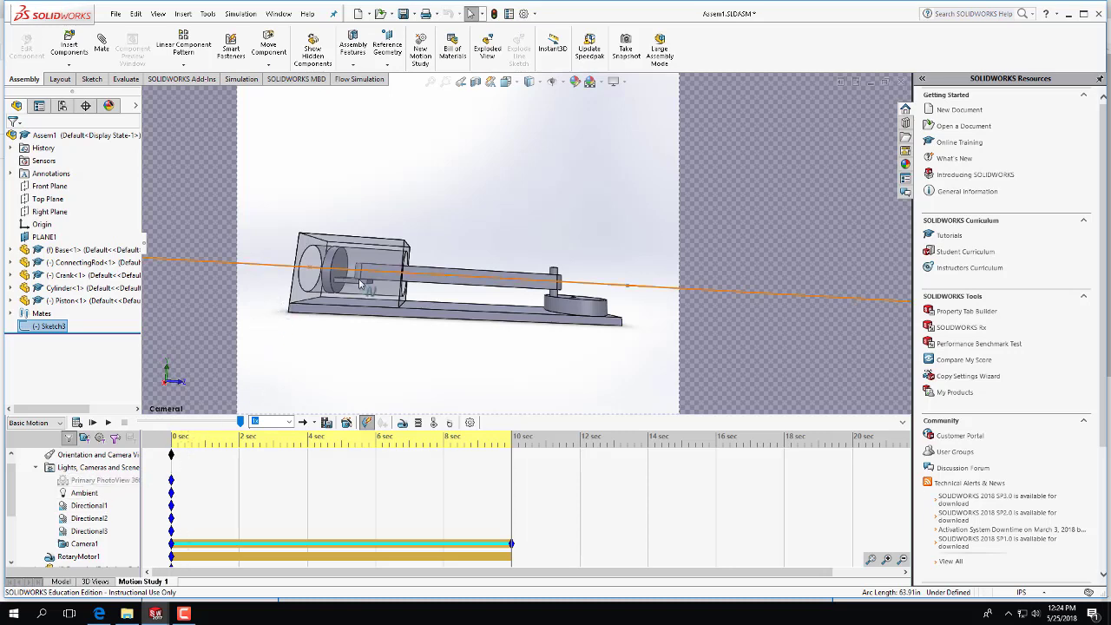
{"action": "left_click", "coordinate": [252, 347]}
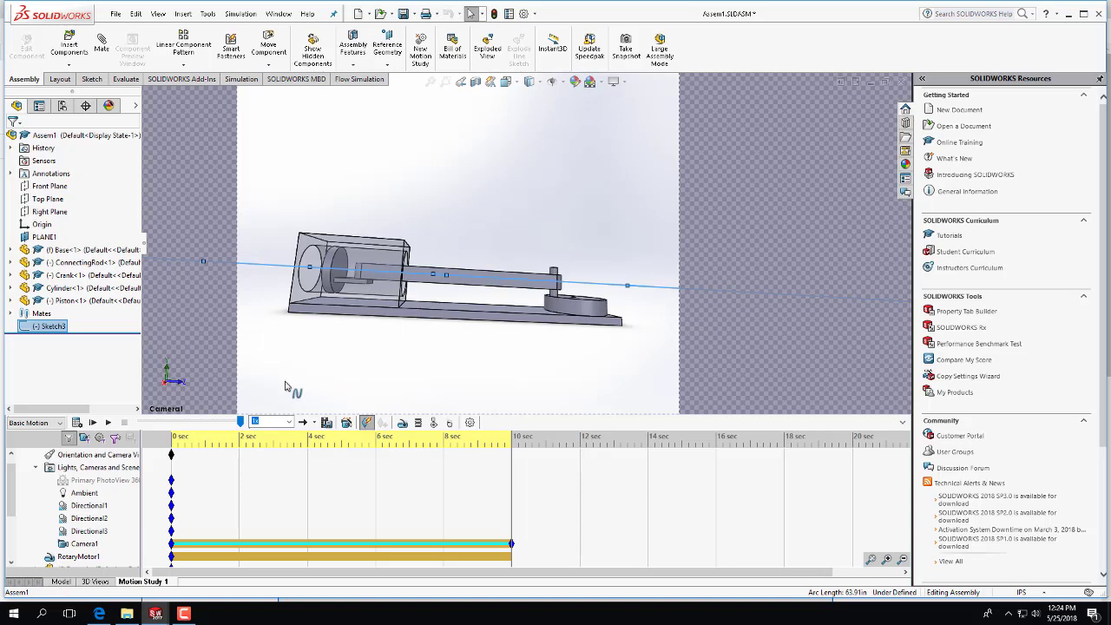
{"action": "scroll", "coordinate": [66, 486], "scroll_direction": "up", "scroll_amount": 1}
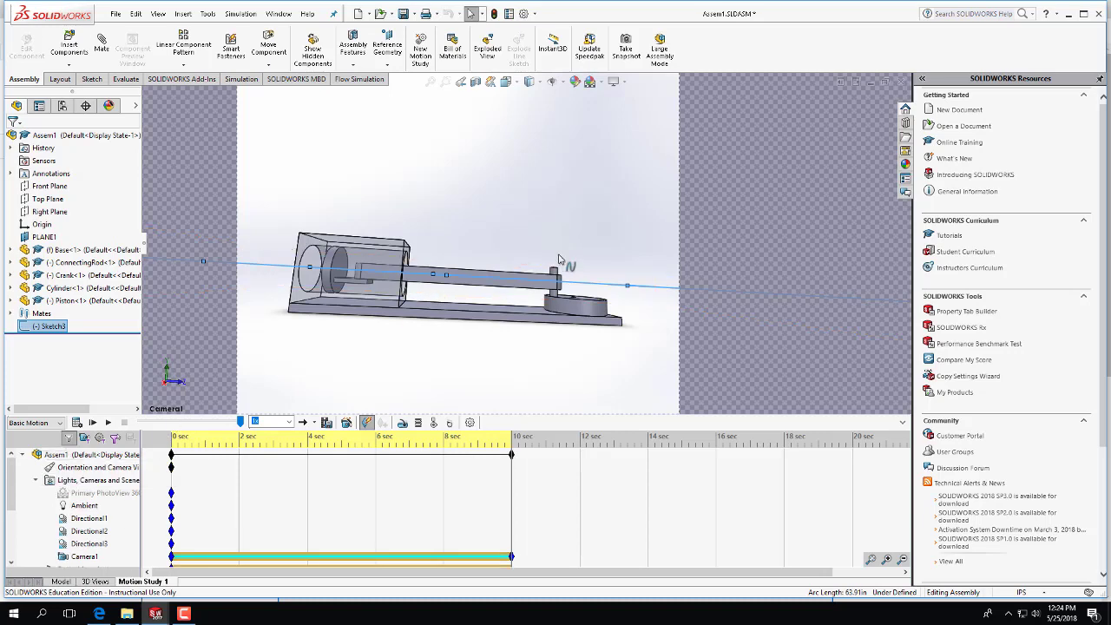
{"action": "right_click", "coordinate": [579, 286]}
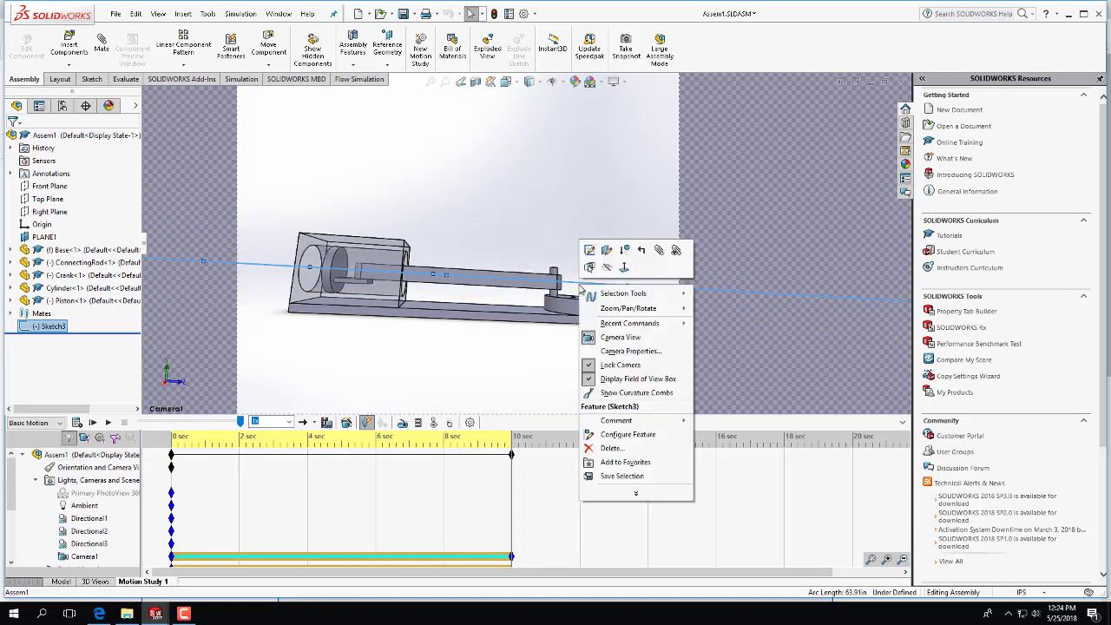
{"action": "key", "text": "Escape"}
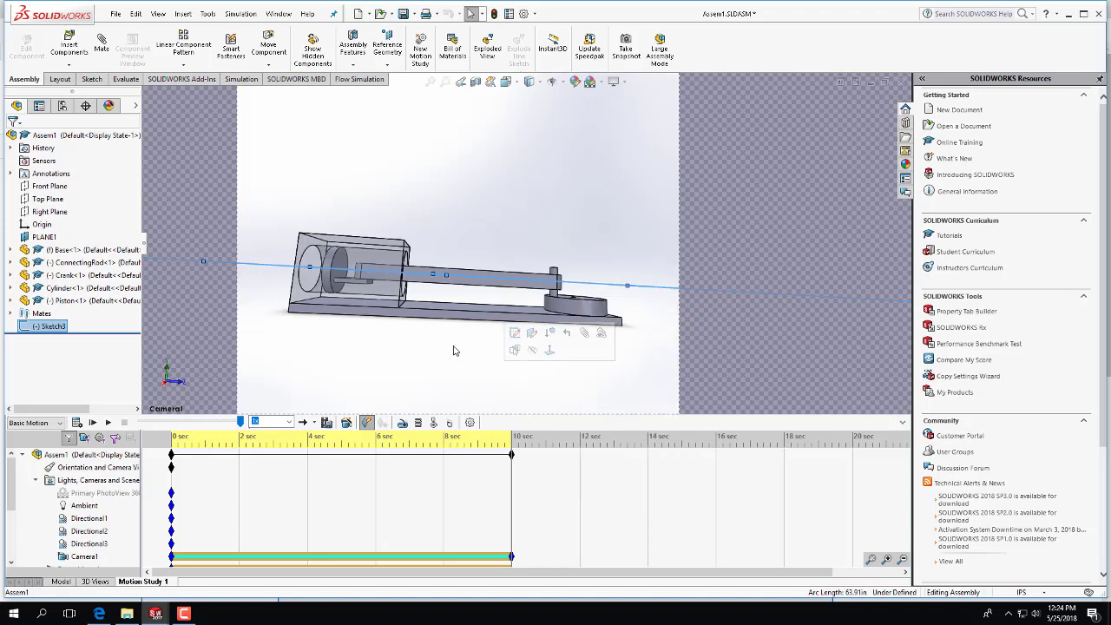
{"action": "key", "text": "Escape"}
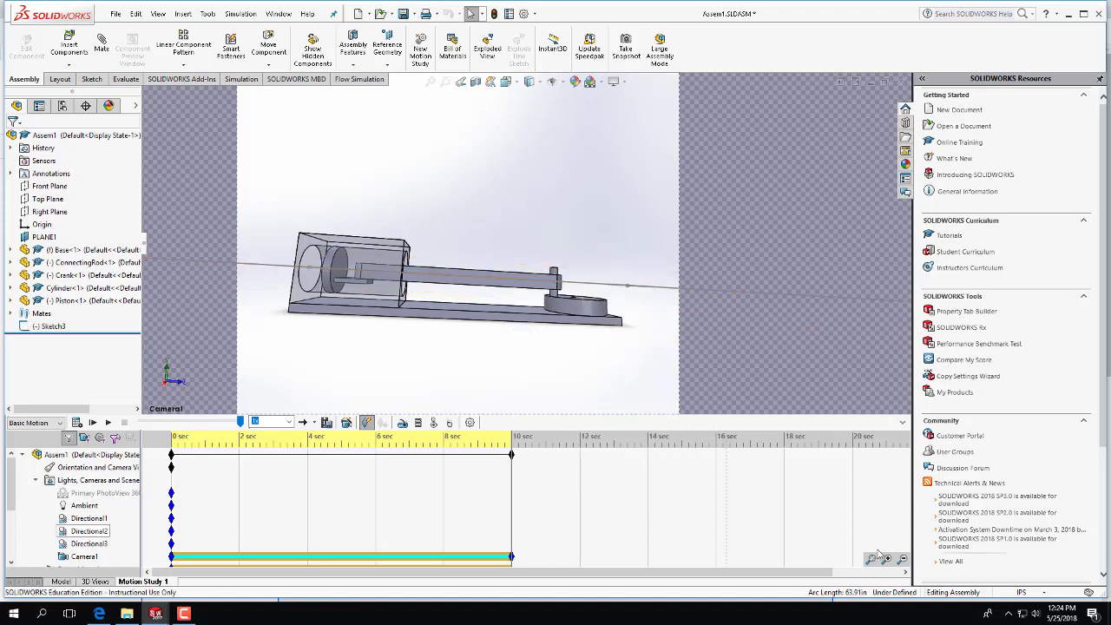
{"action": "left_click", "coordinate": [184, 613]}
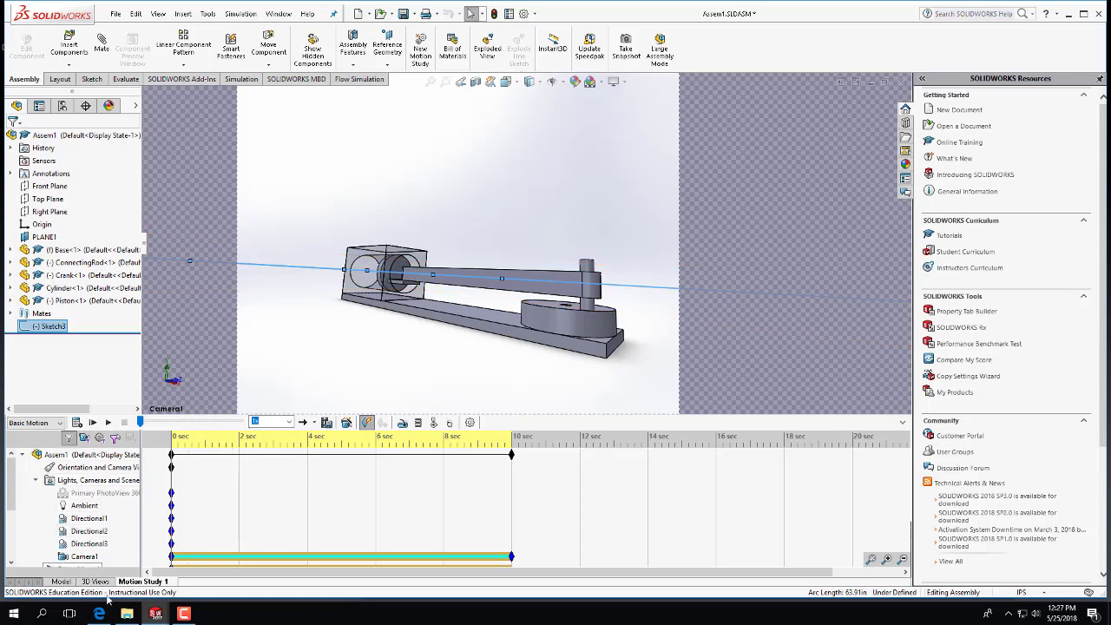
Hide the Sketch3 camera path spline from the Model tab and return to Motion Study 1
{"action": "left_click", "coordinate": [63, 581]}
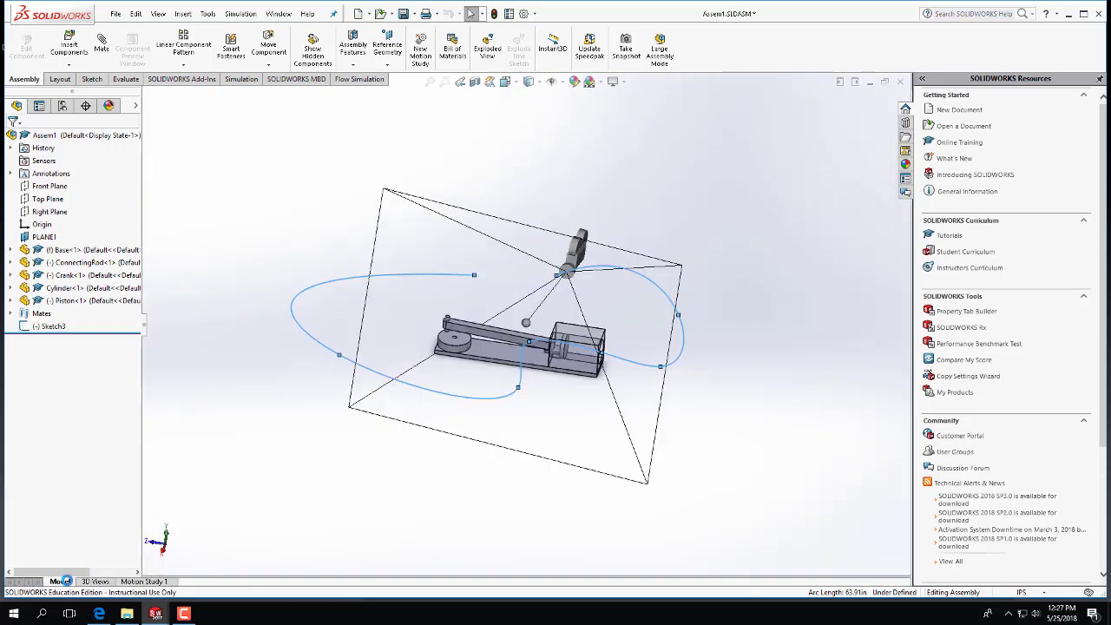
{"action": "left_click", "coordinate": [459, 401]}
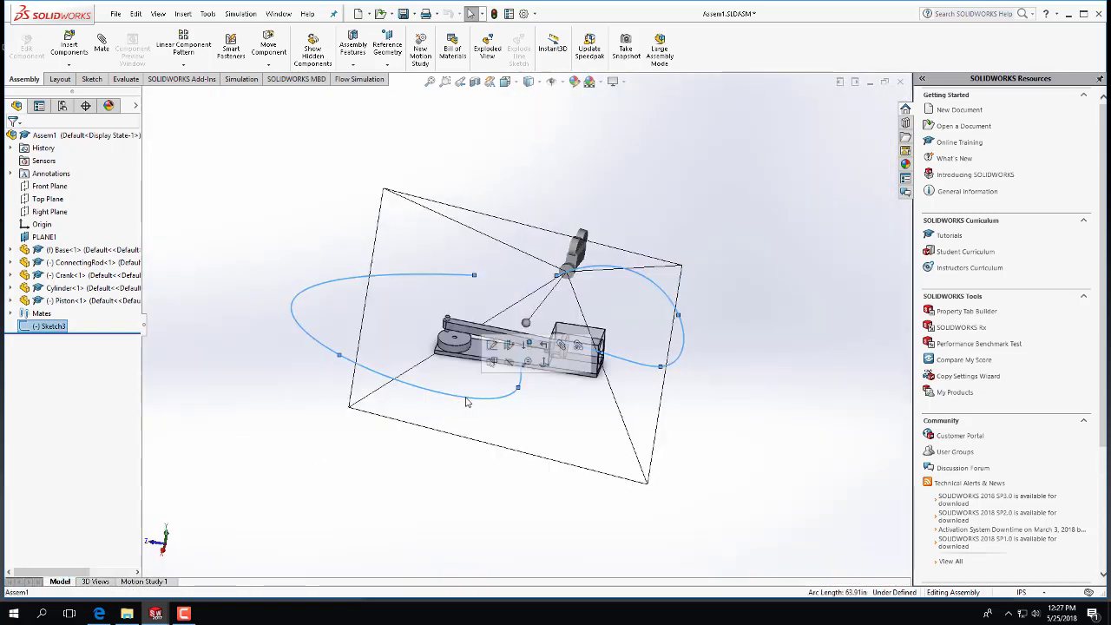
{"action": "right_click", "coordinate": [466, 401]}
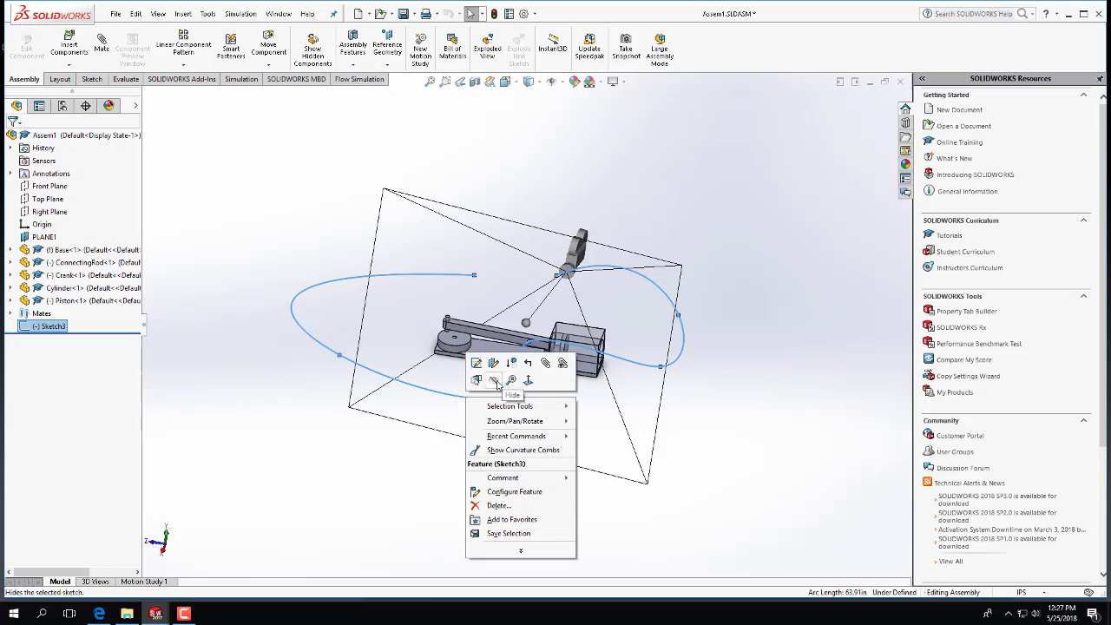
{"action": "left_click", "coordinate": [494, 382]}
{"action": "mouse_move", "coordinate": [474, 455]}
{"action": "middle_mouse_down"}
{"action": "mouse_move", "coordinate": [534, 460]}
{"action": "mouse_move", "coordinate": [517, 458]}
{"action": "middle_mouse_up"}
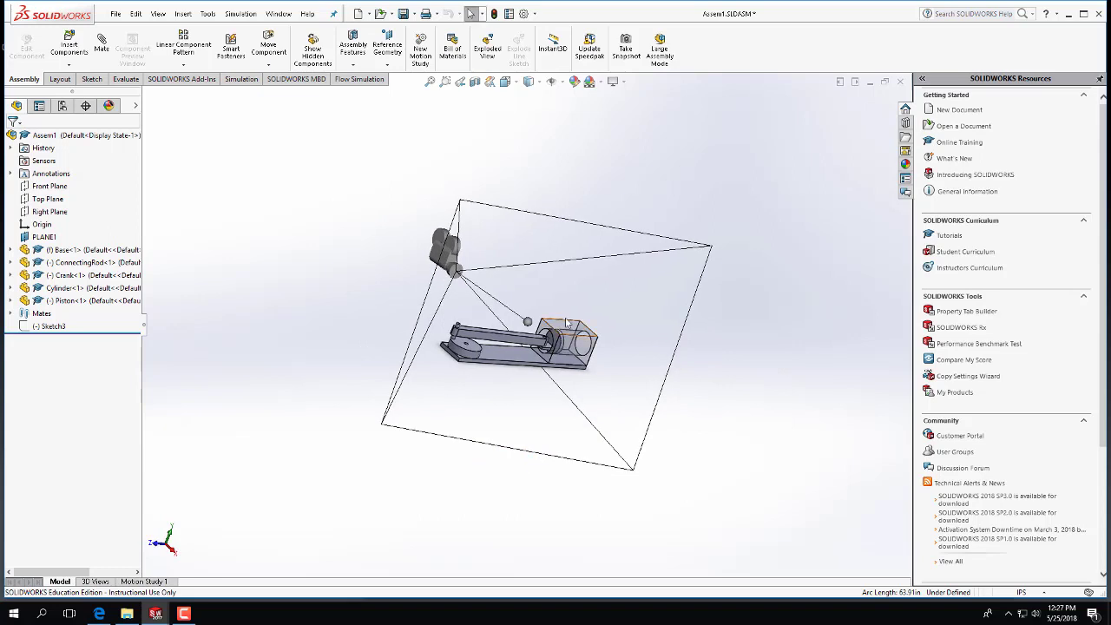
{"action": "left_click", "coordinate": [144, 582]}
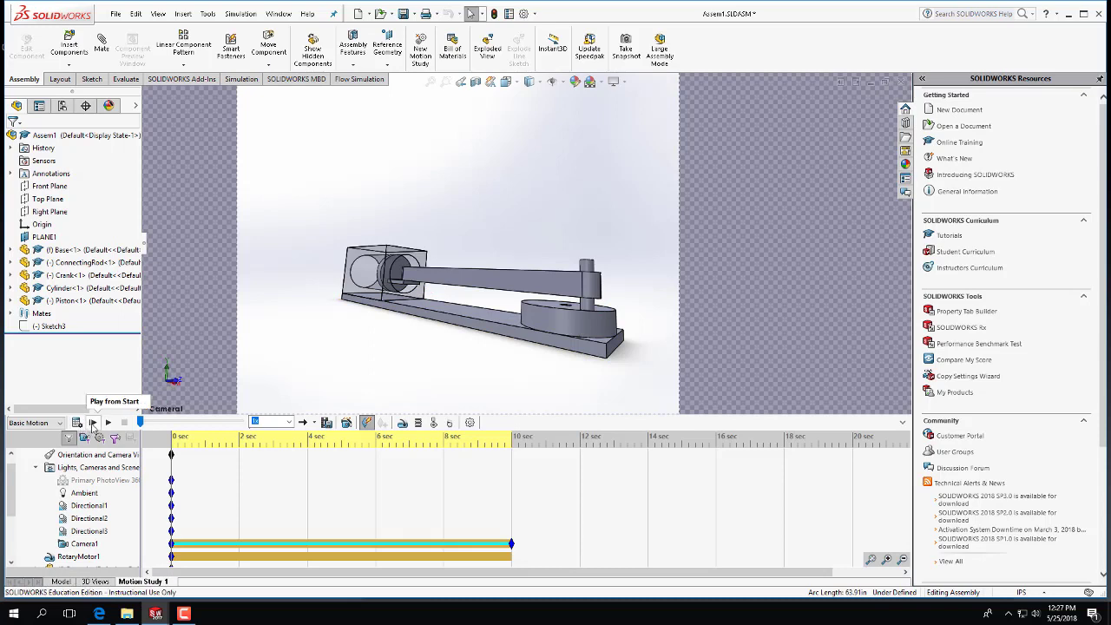
Play the 10-second Motion Study 1 from the start through Camera1
{"action": "left_click", "coordinate": [93, 423]}
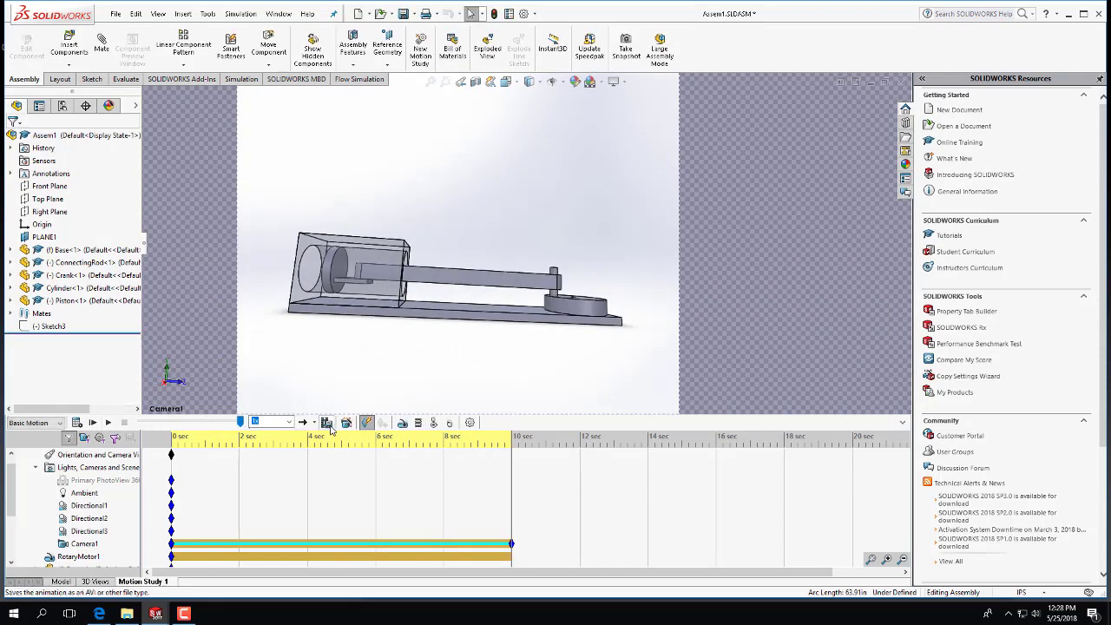
{"action": "left_click", "coordinate": [328, 424]}
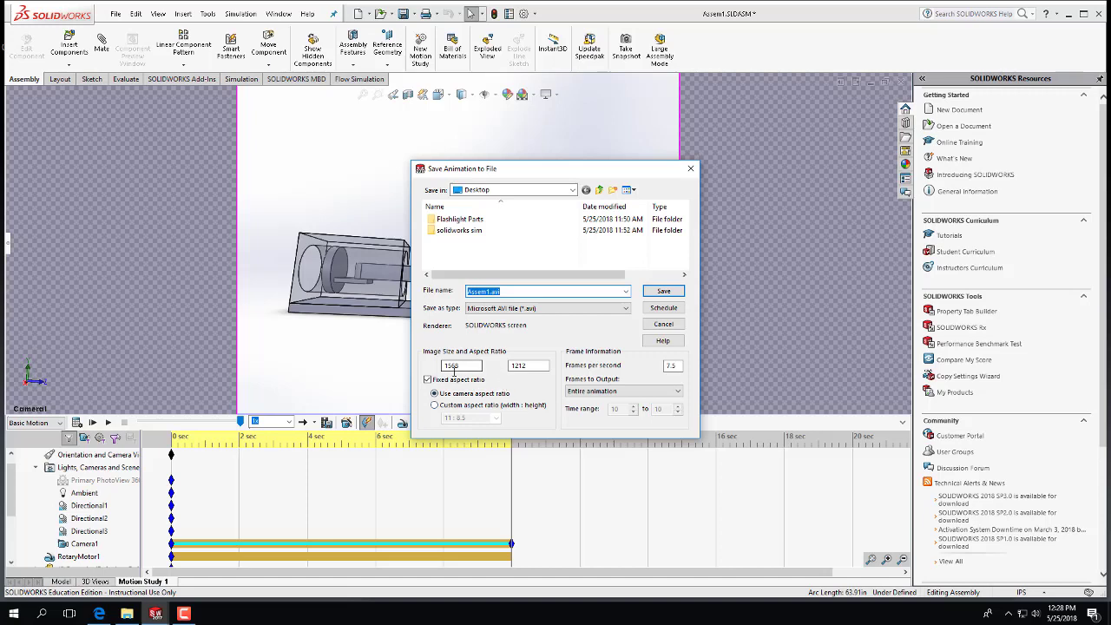
{"action": "left_click", "coordinate": [598, 308]}
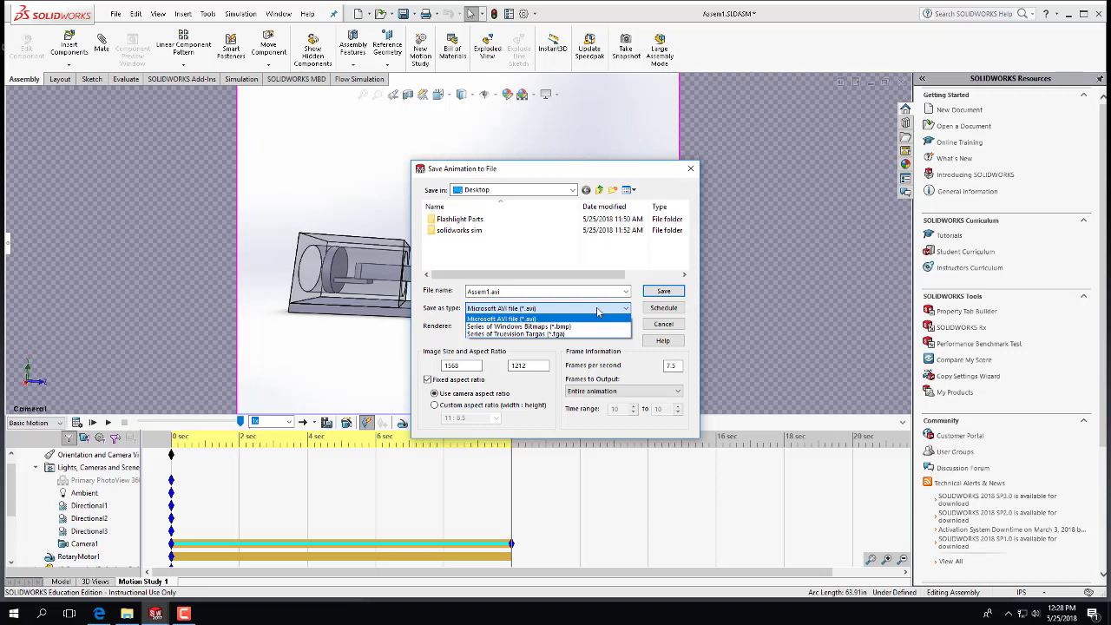
{"action": "left_click", "coordinate": [597, 309]}
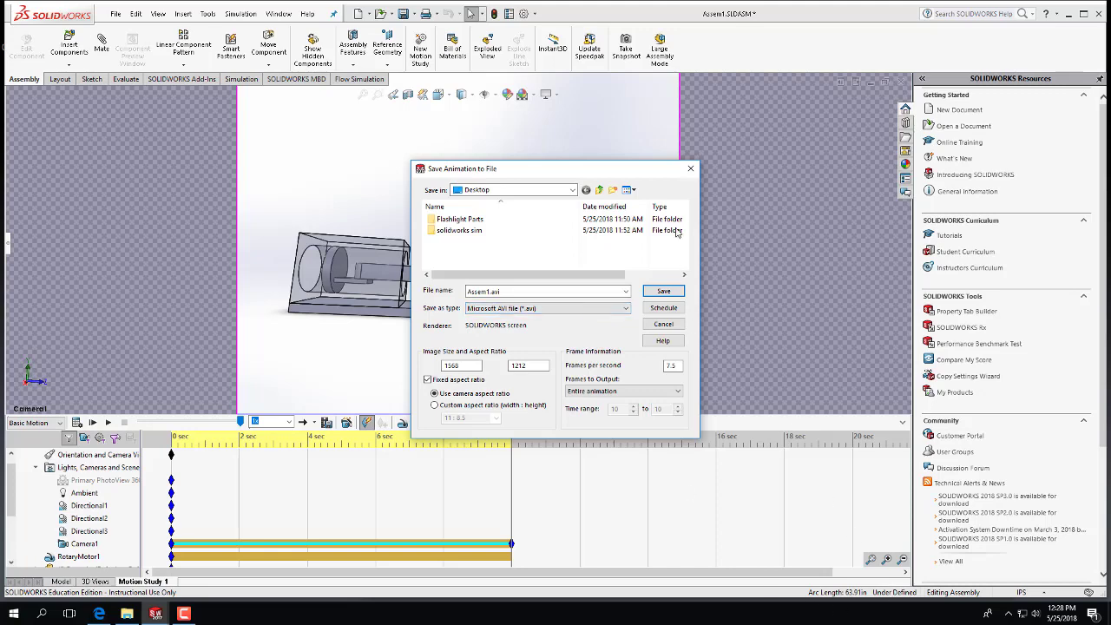
{"action": "left_click", "coordinate": [691, 169]}
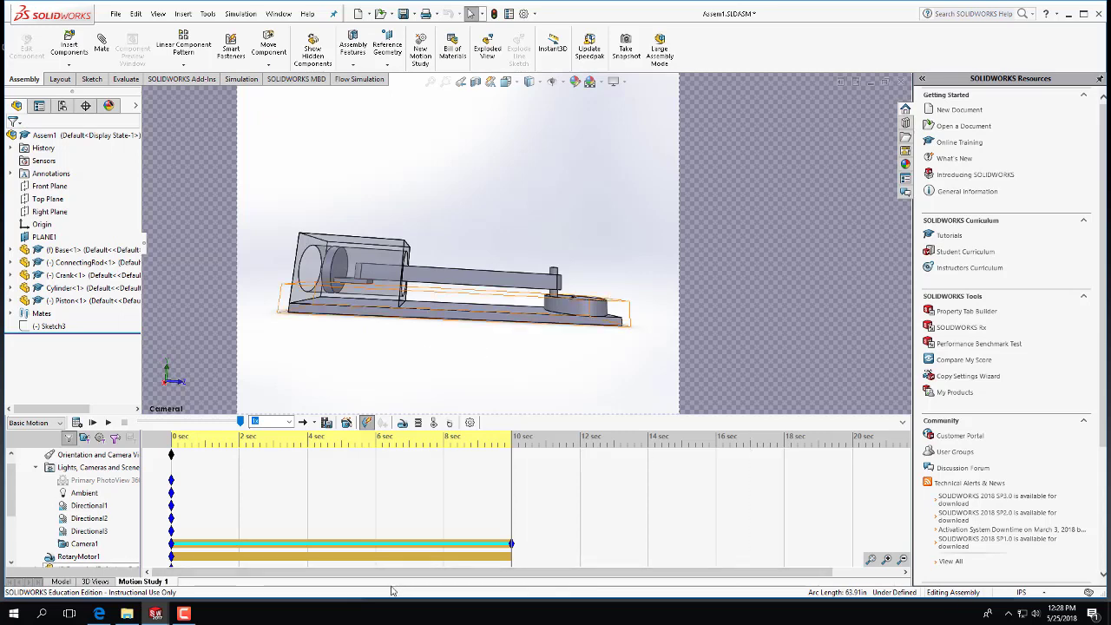
Open the SOLIDWORKS Tutorials beside the assembly and display the Basic Techniques lesson topics
{"action": "left_click", "coordinate": [307, 14]}
{"action": "left_click", "coordinate": [347, 43]}
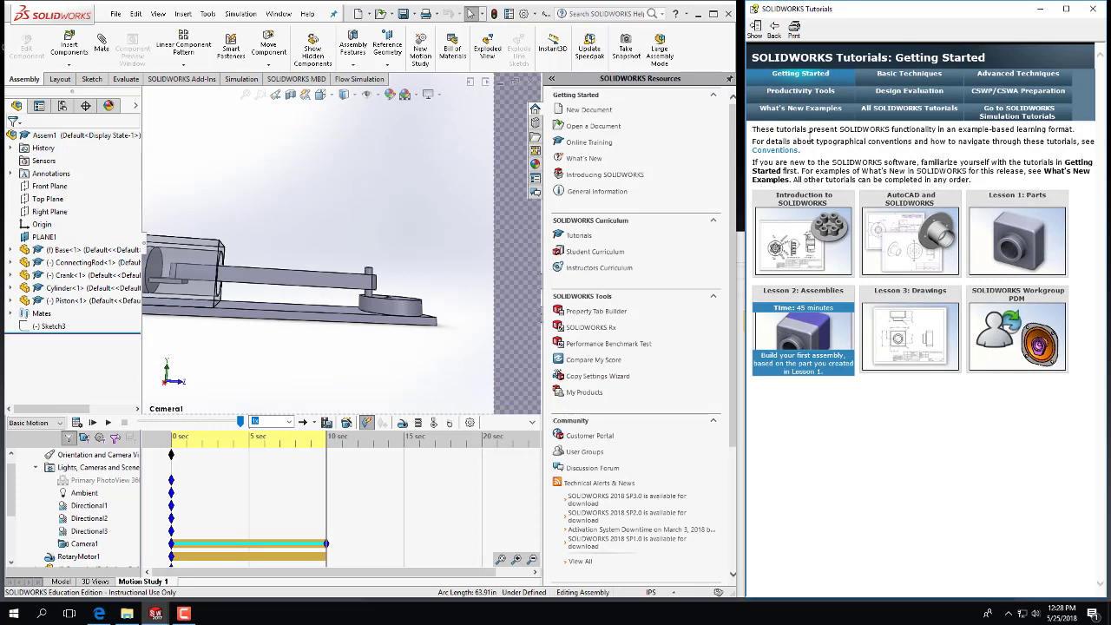
{"action": "left_click", "coordinate": [887, 76]}
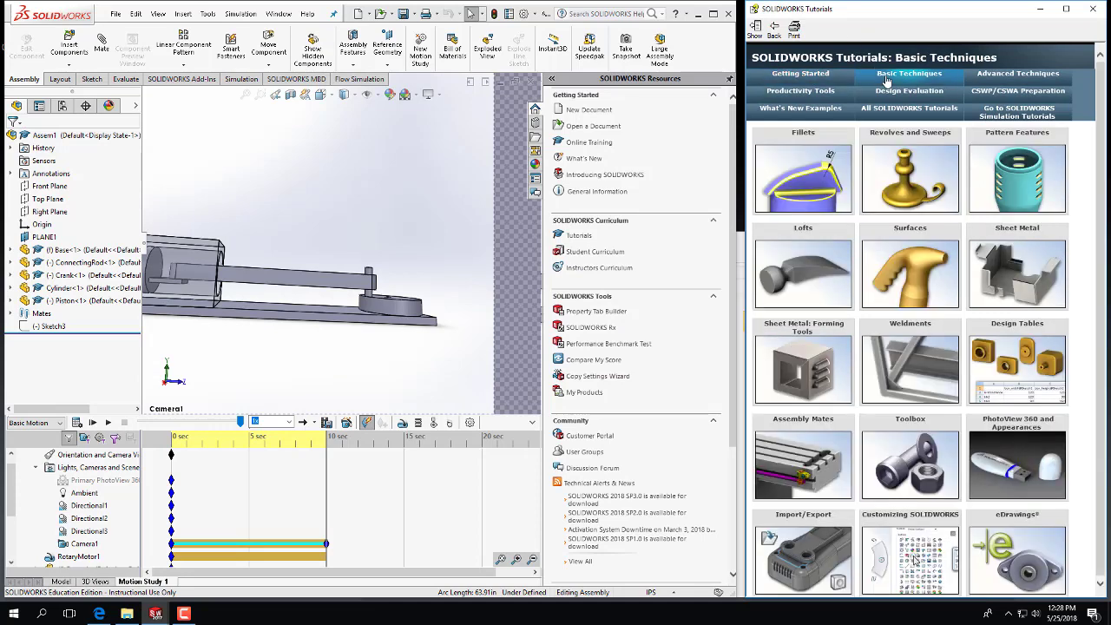